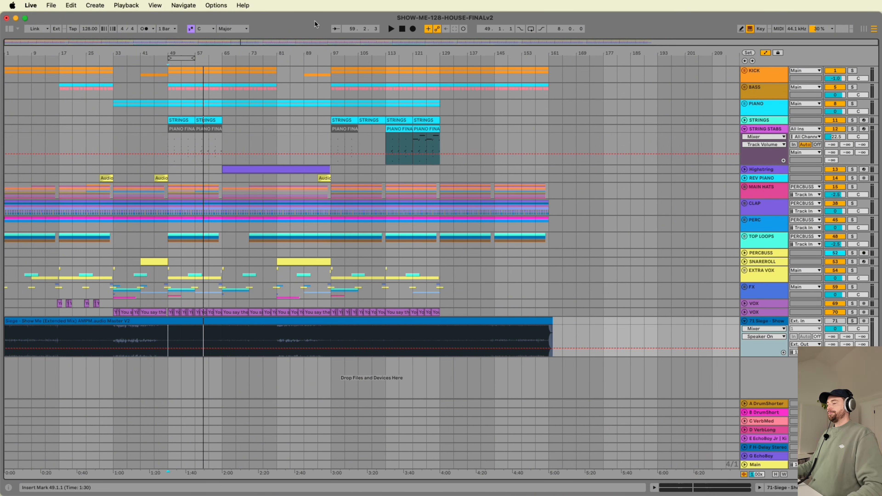
- Review the saved Live Set versions in the SHOW-ME Project folder without opening one
click(51, 5)
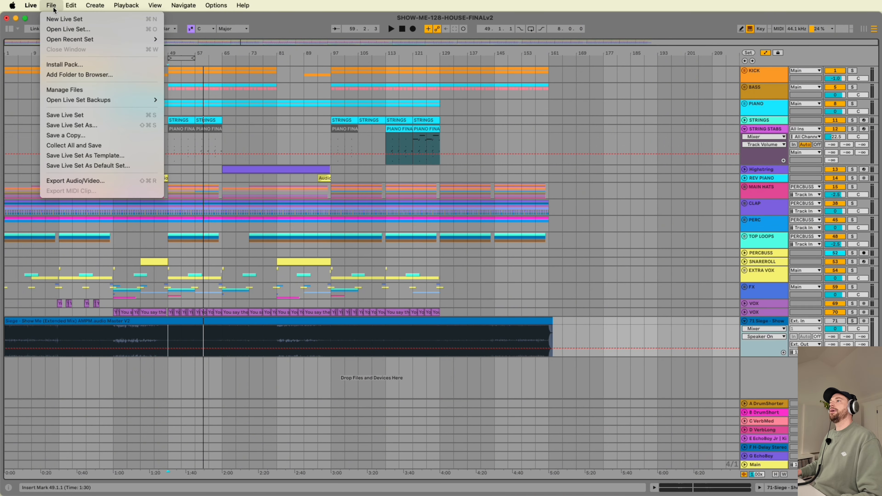
click(69, 24)
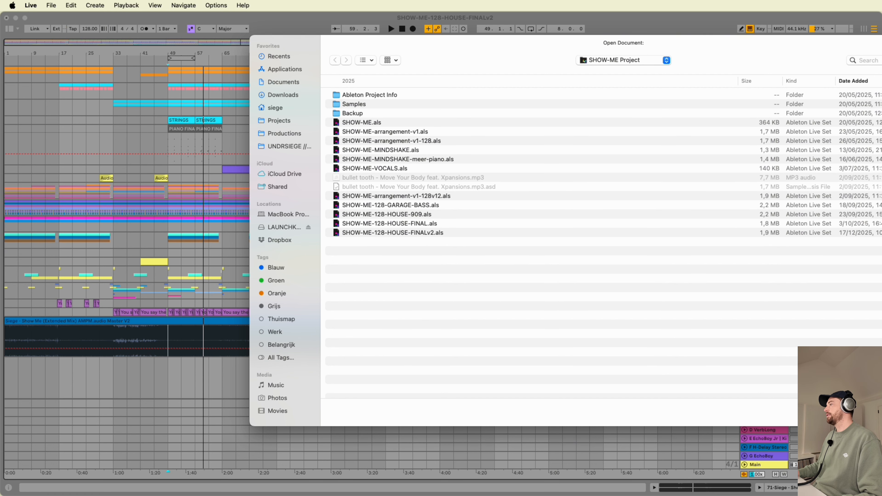
key(Escape)
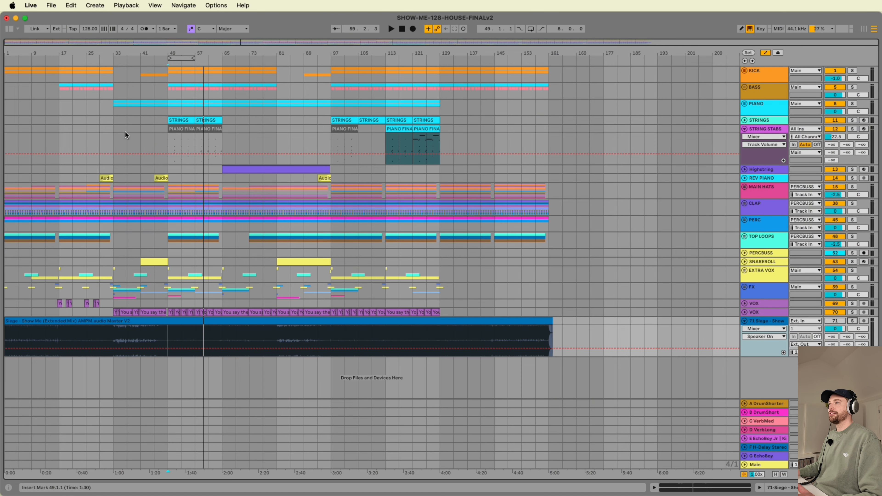
- Audition the arrangement from bar 33, then stop playback
click(116, 130)
key(space)
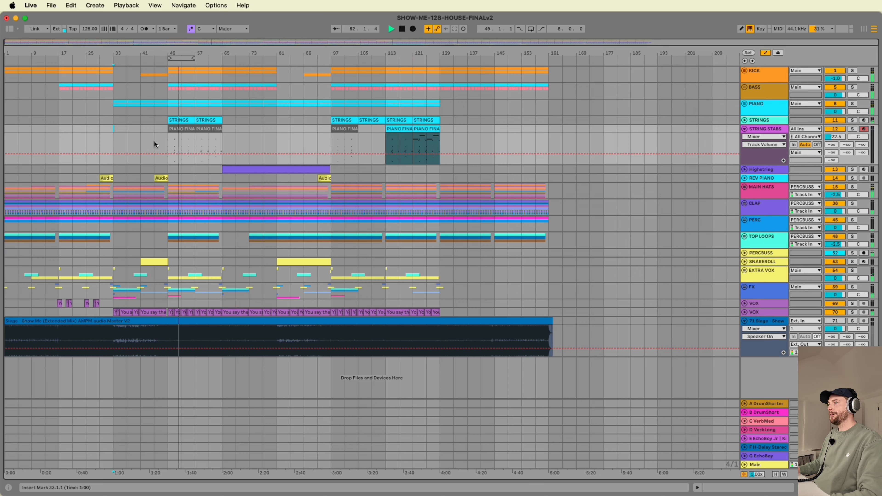
key(space)
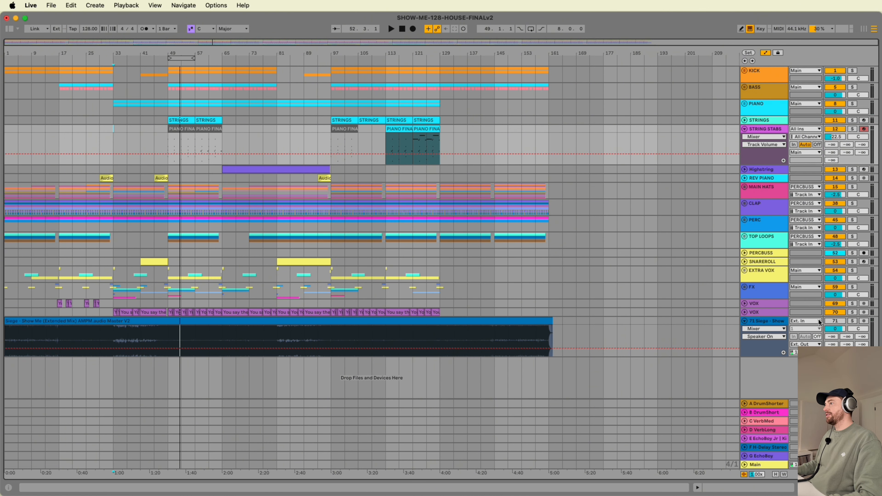
- Compare the mastered Siege - Show Me reference with the full mix from bar 49 by toggling the reference track's solo
click(853, 323)
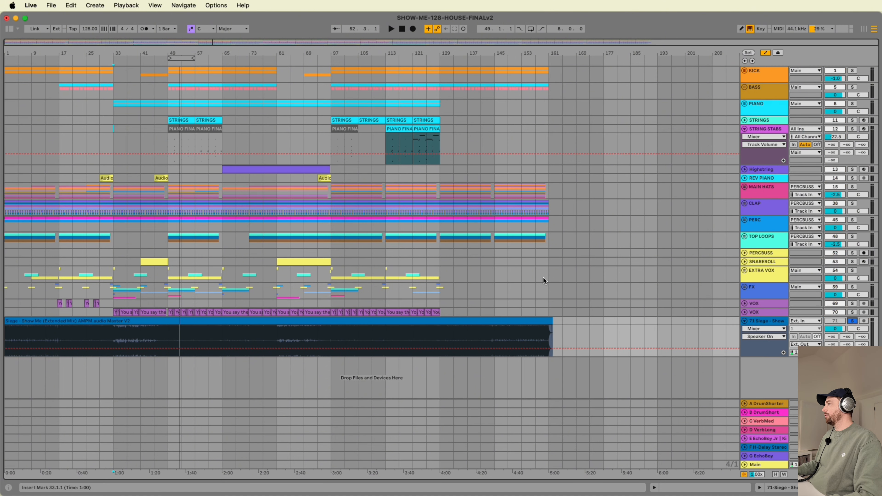
click(168, 337)
key(space)
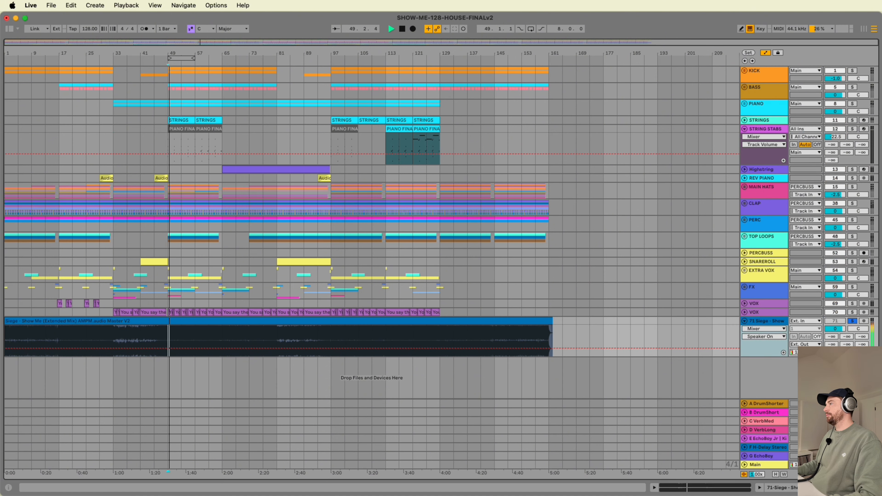
click(853, 321)
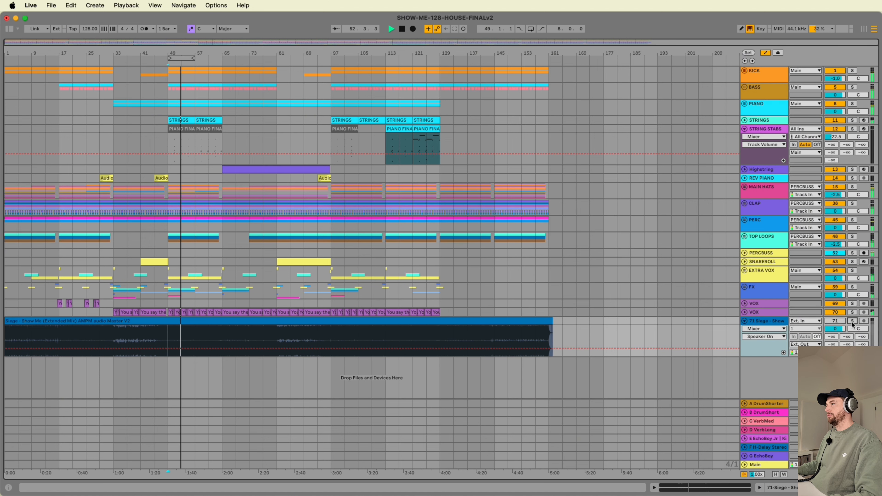
click(854, 322)
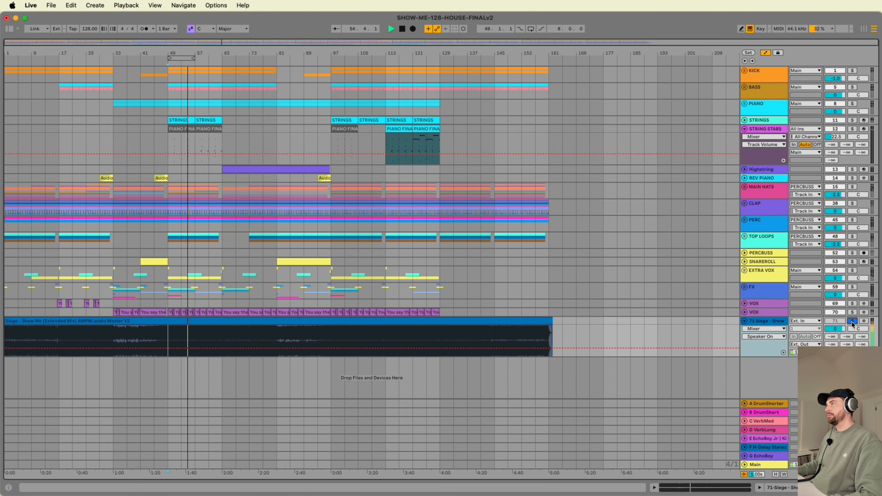
click(854, 324)
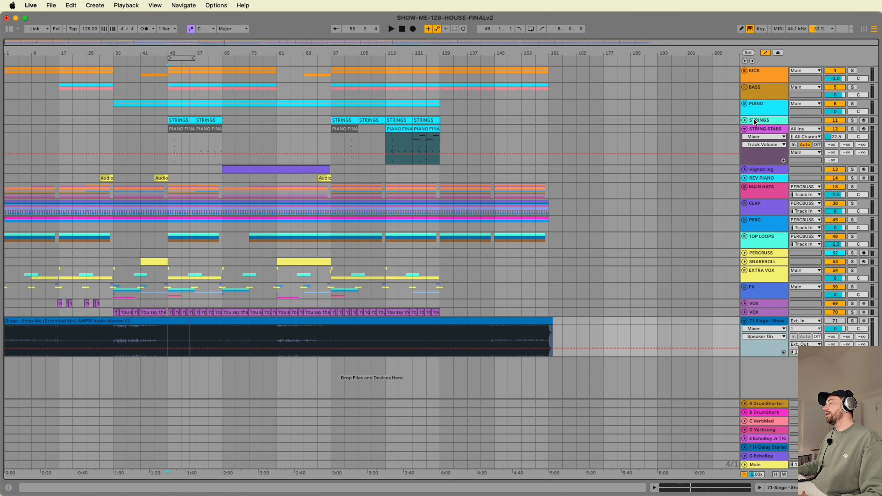
- Solo the second track inside the PIANO group and play its part from bar 33
click(745, 104)
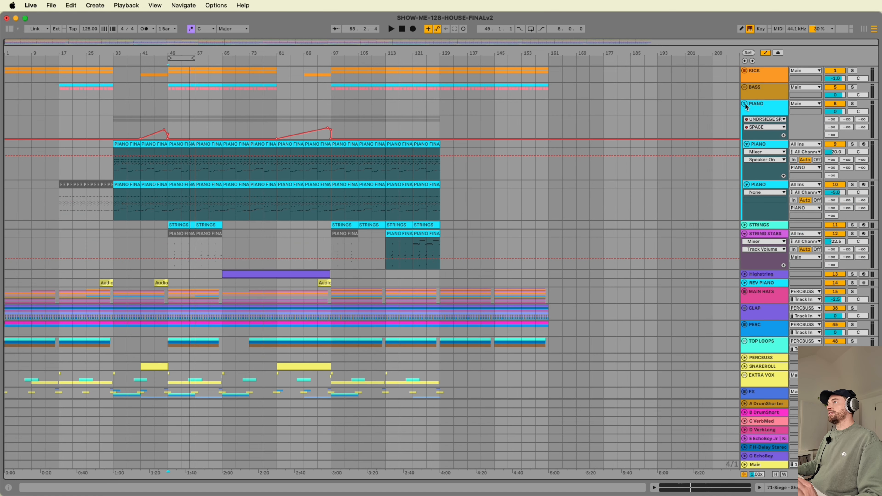
click(130, 144)
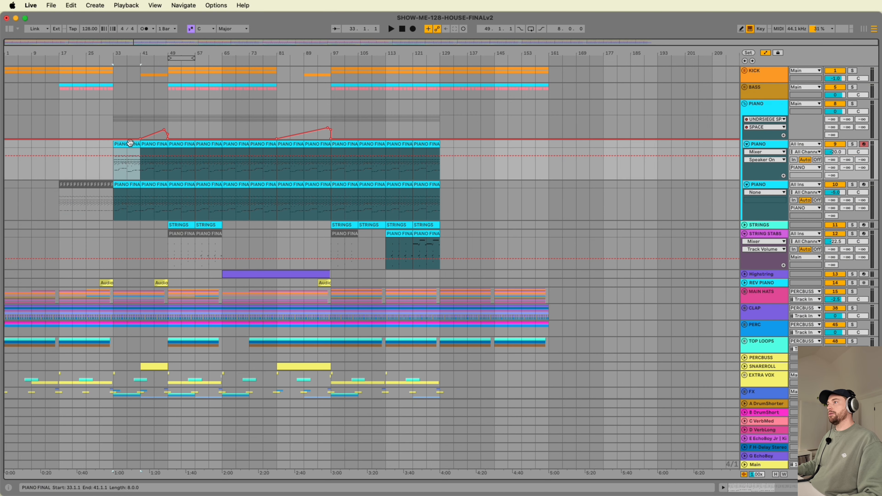
click(853, 145)
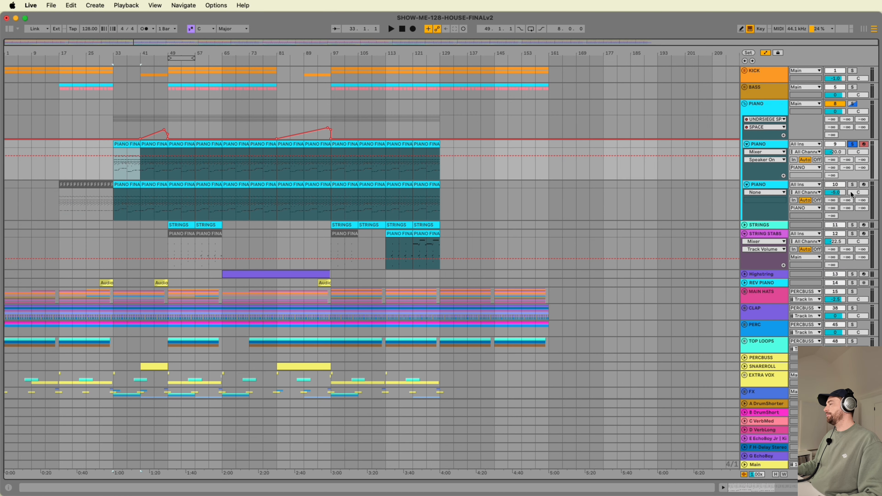
click(853, 185)
key(space)
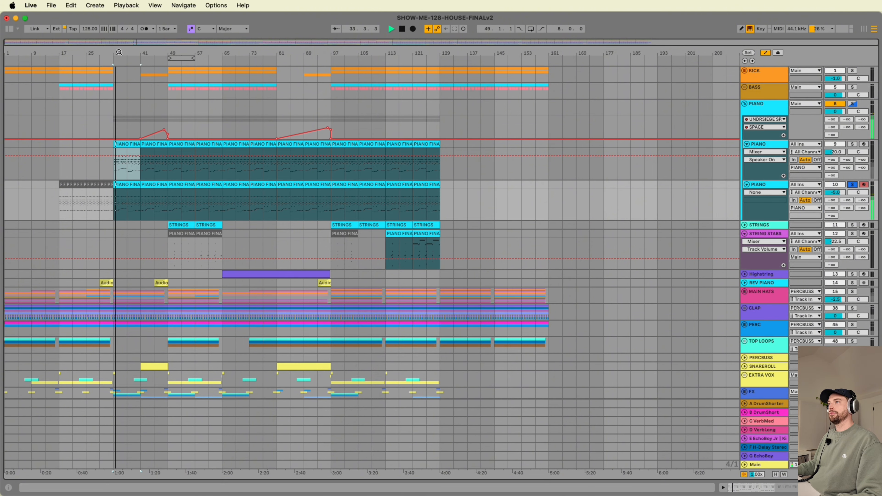
drag(120, 52, 157, 53)
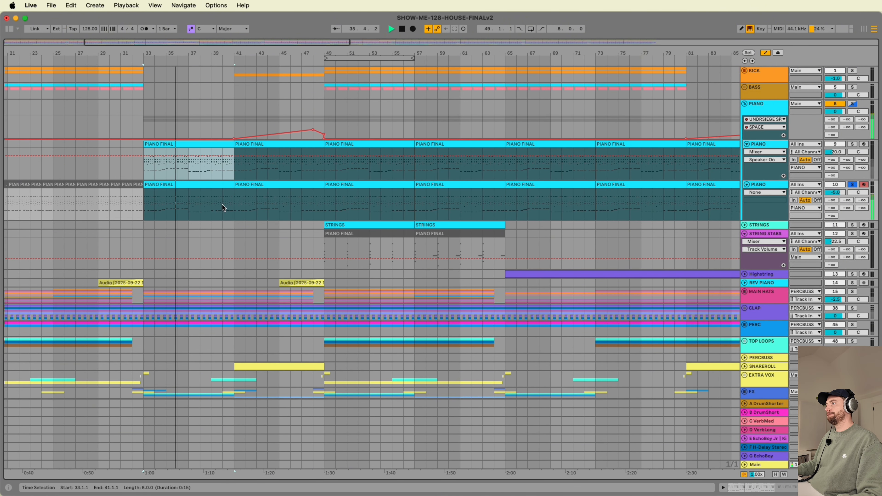
- Inspect the Micro Piano instrument on the soloed piano track and close its window
double_click(763, 188)
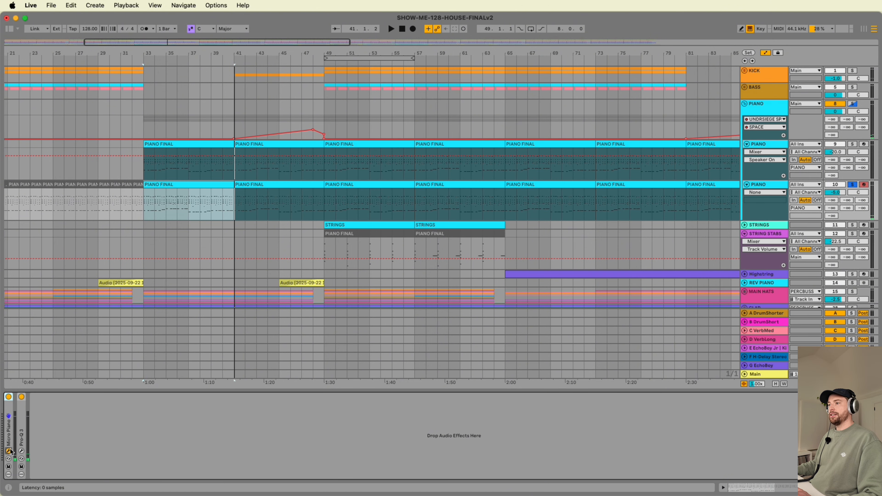
drag(508, 1, 507, 209)
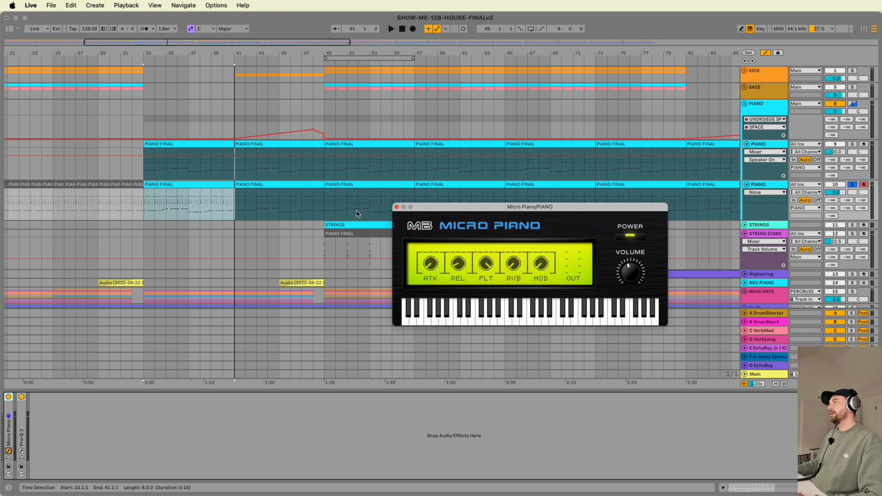
click(397, 207)
- Try velocity 127 on all notes of the PIANO FINAL clip during playback, and undo the change
double_click(399, 211)
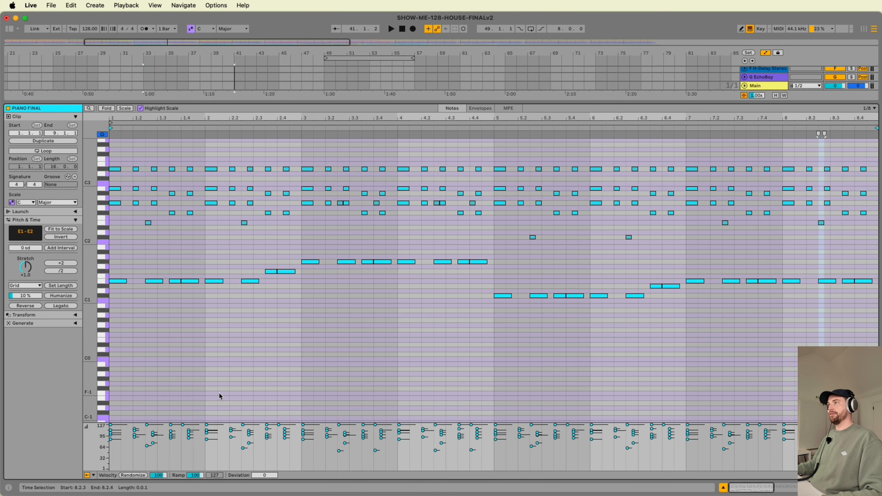
key(space)
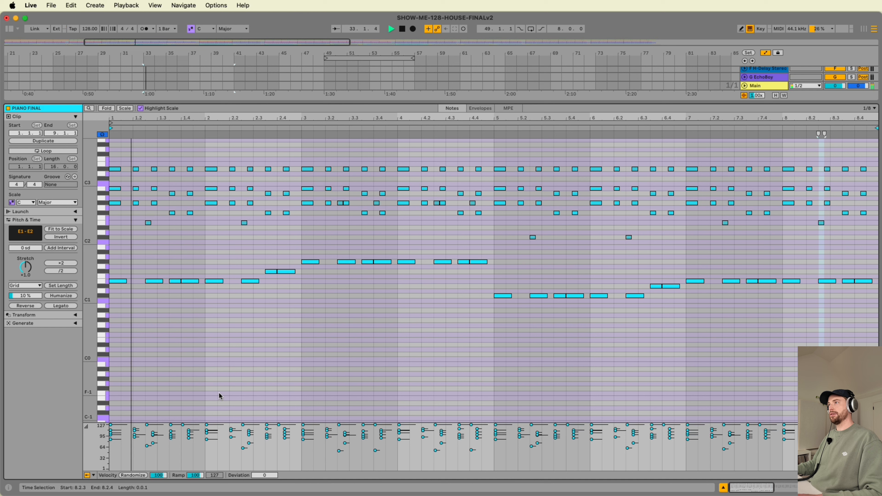
key(super+a)
key(space)
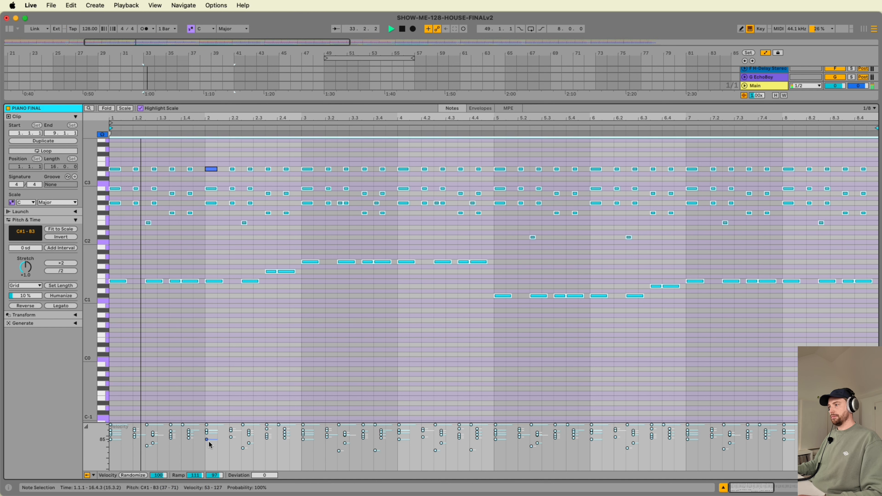
drag(207, 440, 209, 426)
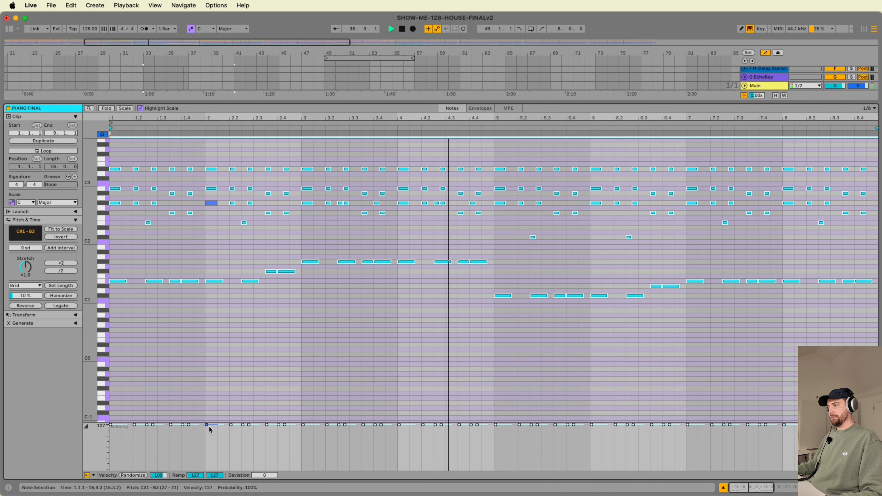
key(super+z)
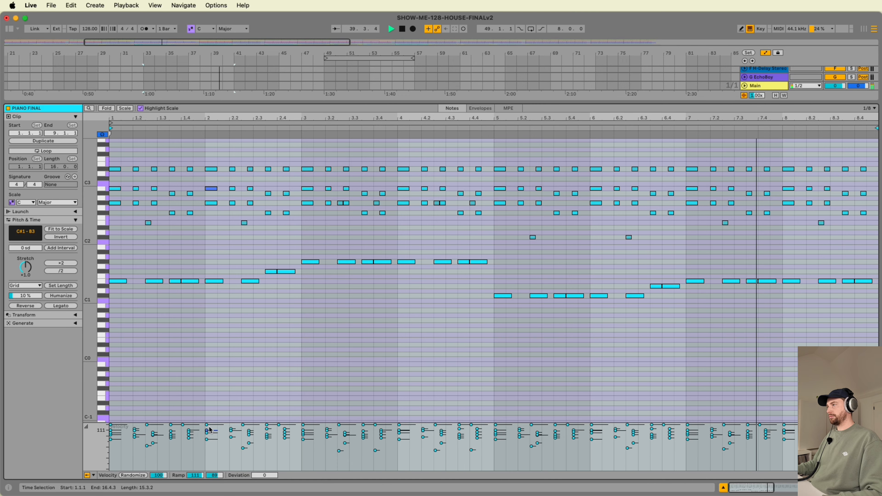
double_click(393, 103)
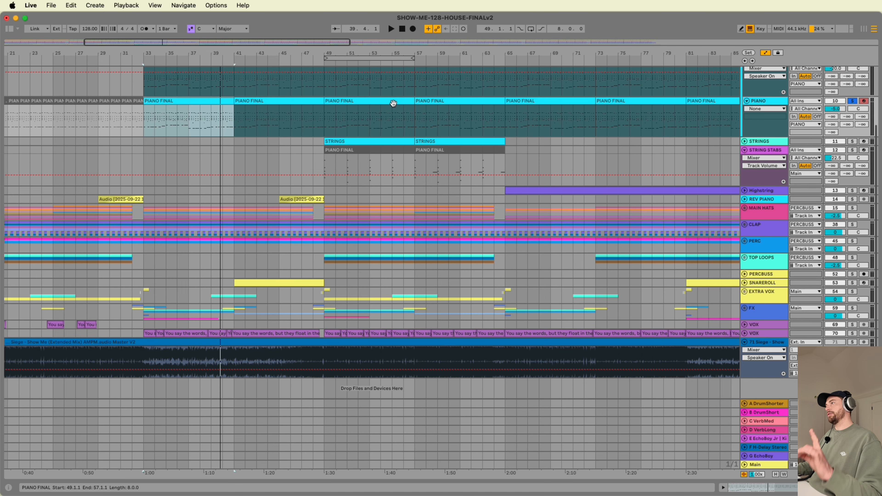
- Unfold the lower VOX track, solo it together with the piano, and play both from bar 33
scroll(291, 199, up, 5)
scroll(291, 199, up, 1)
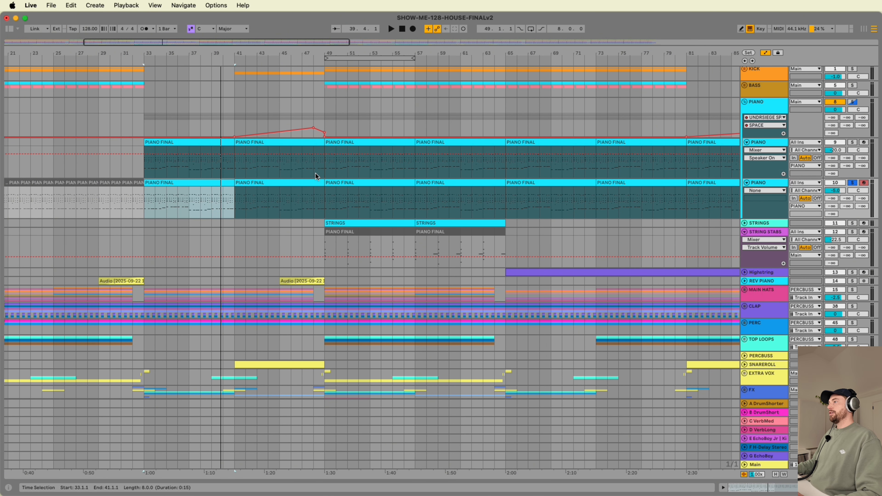
scroll(314, 172, down, 5)
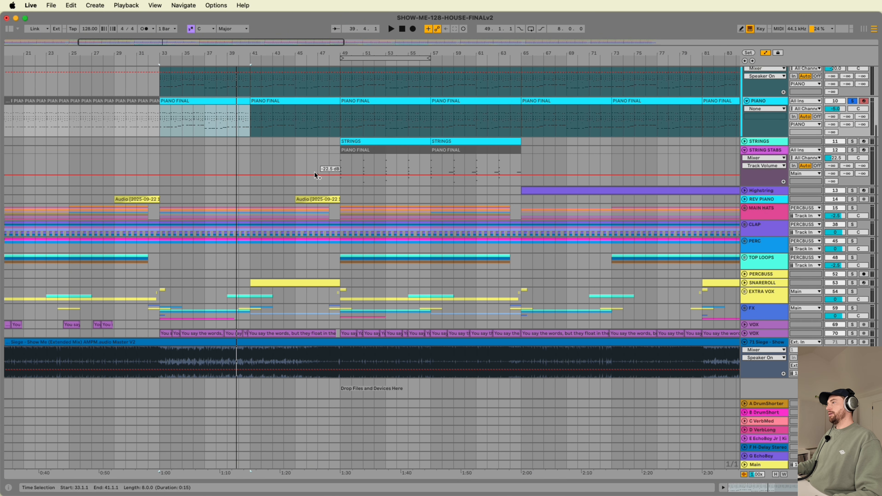
click(744, 333)
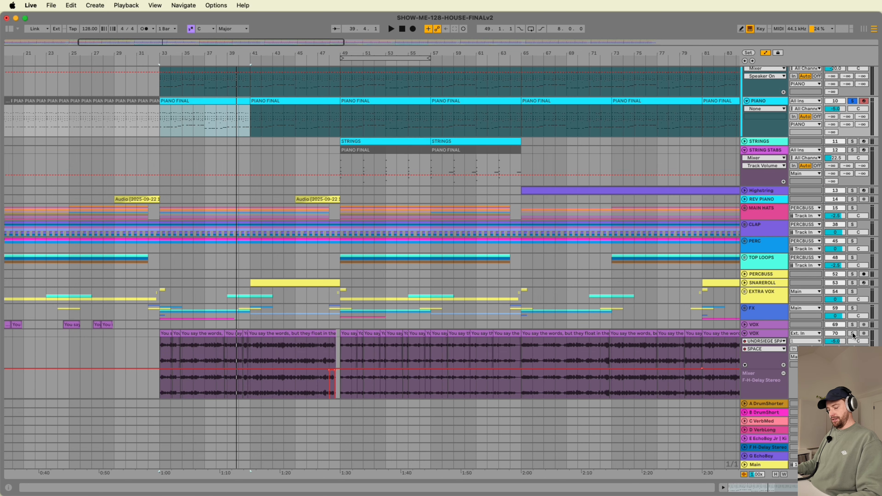
click(853, 335)
key(space)
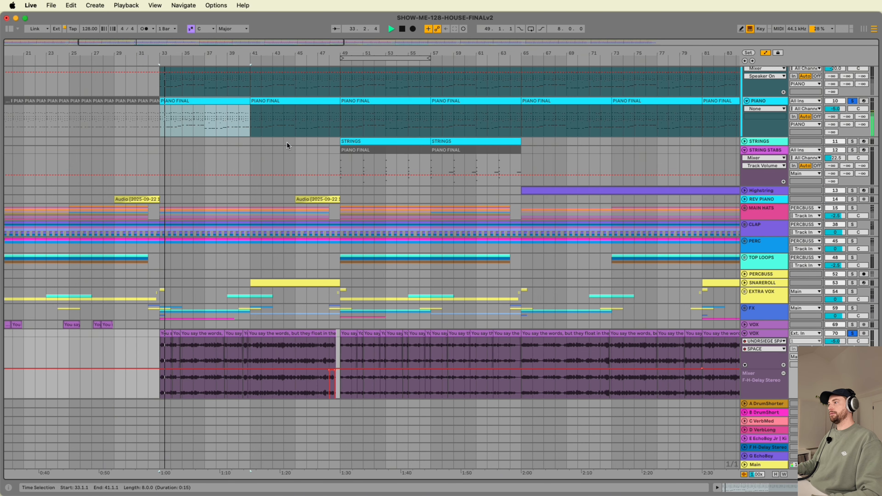
- Audition the soloed piano and vocals at bars 46, 84 and 89
click(307, 115)
scroll(305, 124, right, 5)
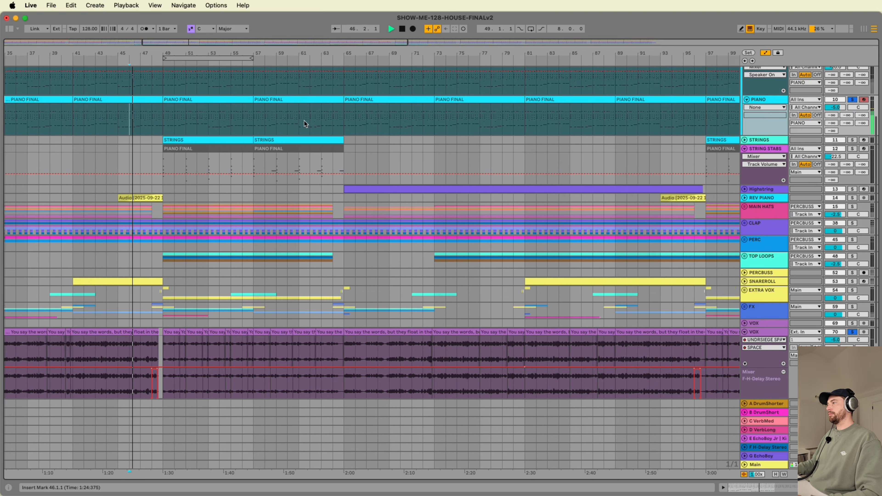
scroll(347, 118, right, 3)
click(475, 120)
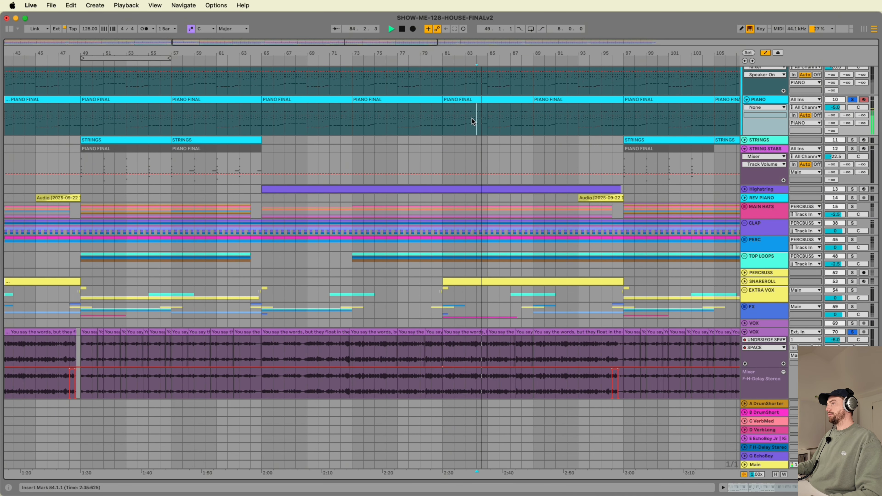
scroll(450, 119, right, 5)
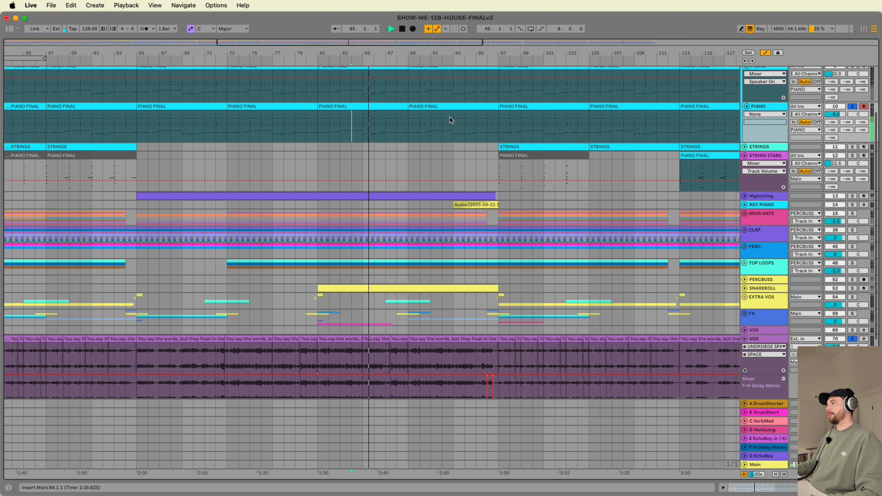
click(412, 126)
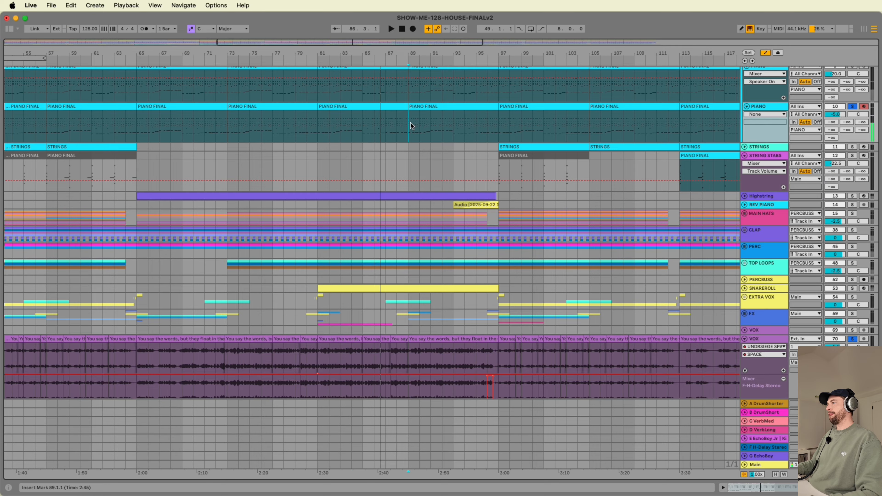
key(space)
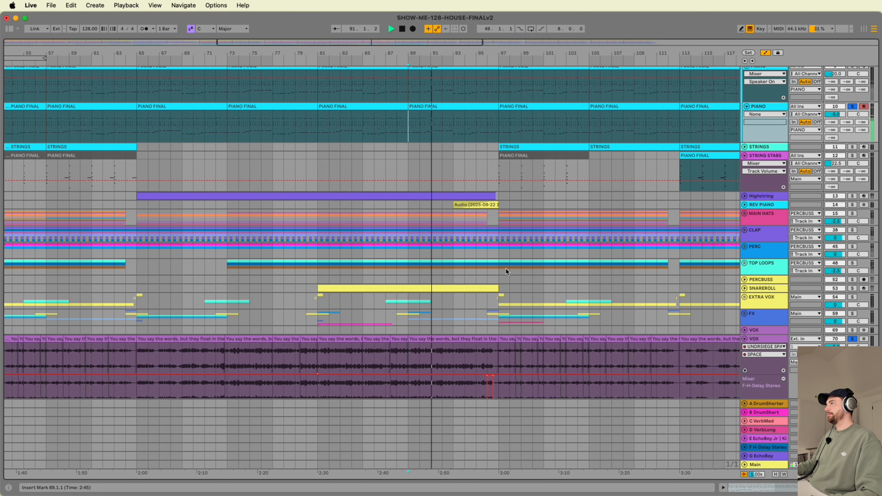
- Listen to the soloed piano and vocals up to bar 97, replay them from bar 72, and stop playback
scroll(506, 272, up, 3)
scroll(506, 271, up, 2)
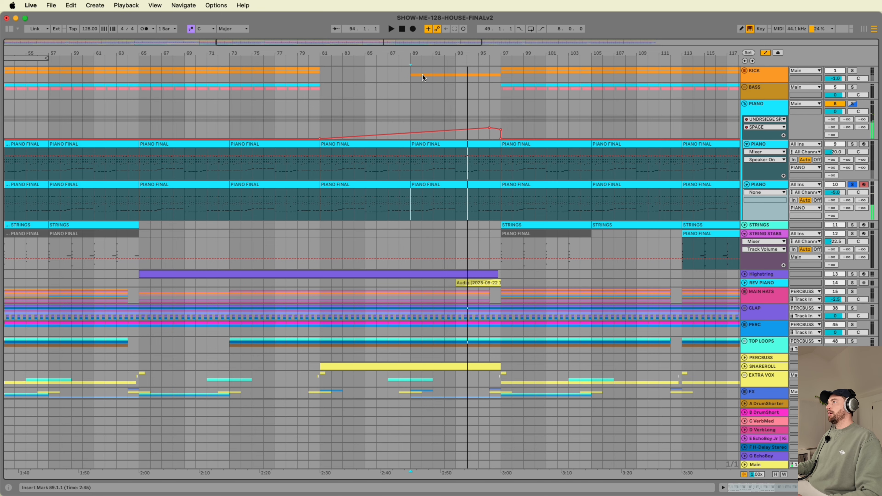
click(413, 58)
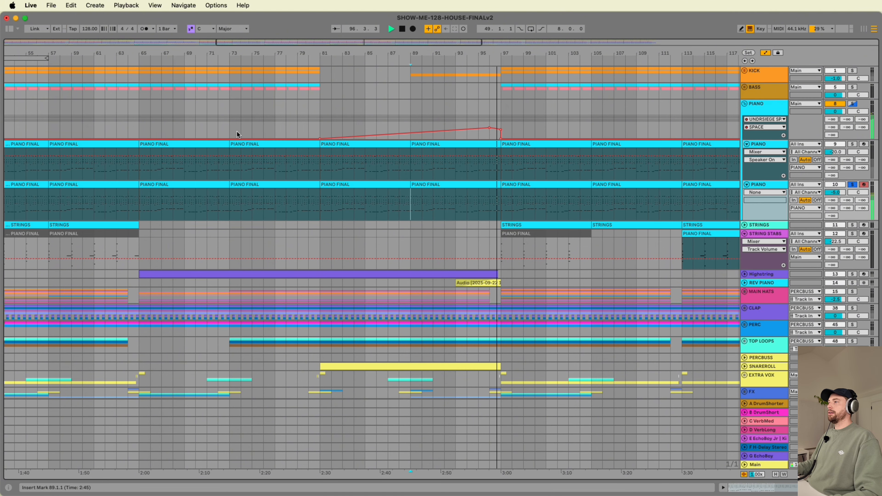
click(218, 200)
key(space)
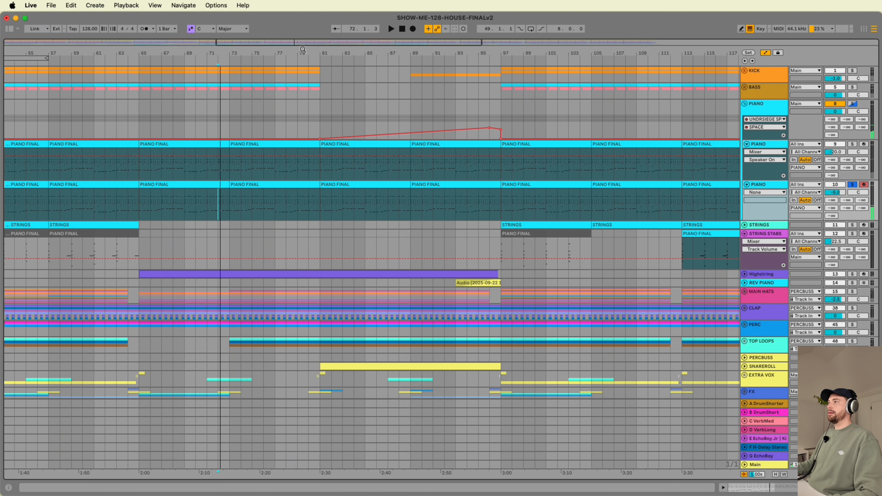
- Unfold the STRINGS track, solo it, and audition its clip at bar 97
drag(303, 52, 274, 51)
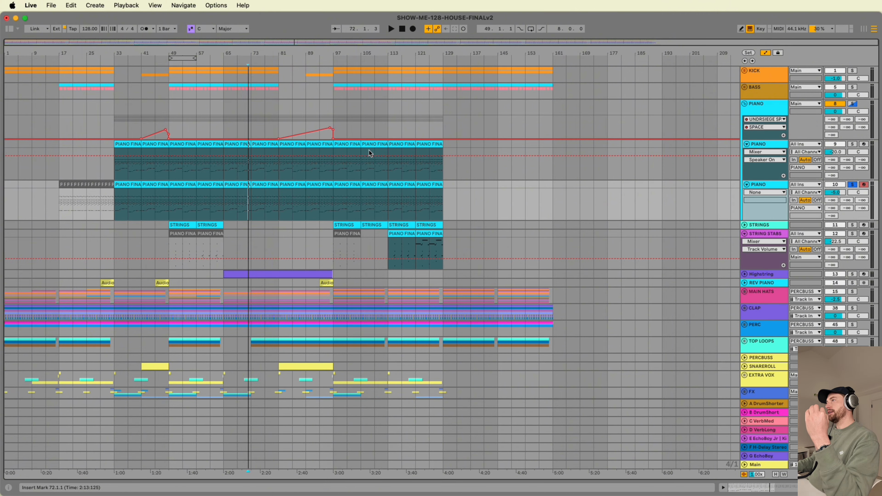
scroll(201, 223, down, 6)
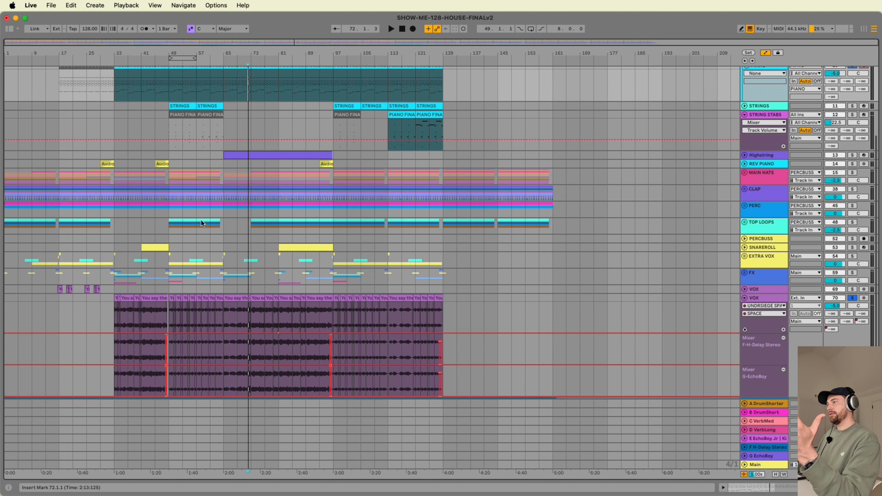
scroll(202, 223, up, 6)
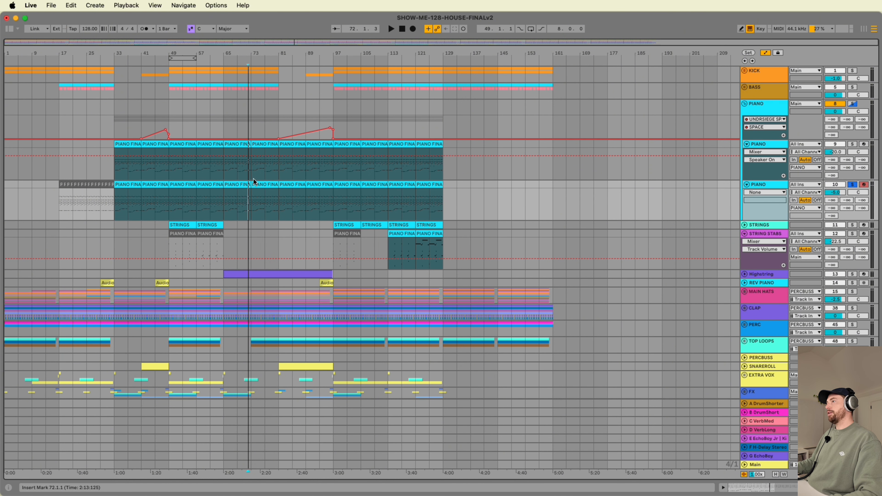
click(746, 227)
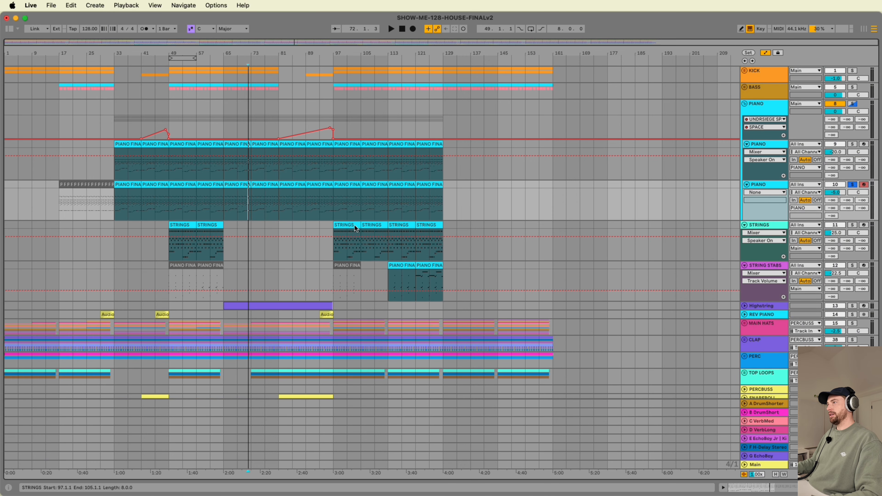
click(349, 223)
click(852, 225)
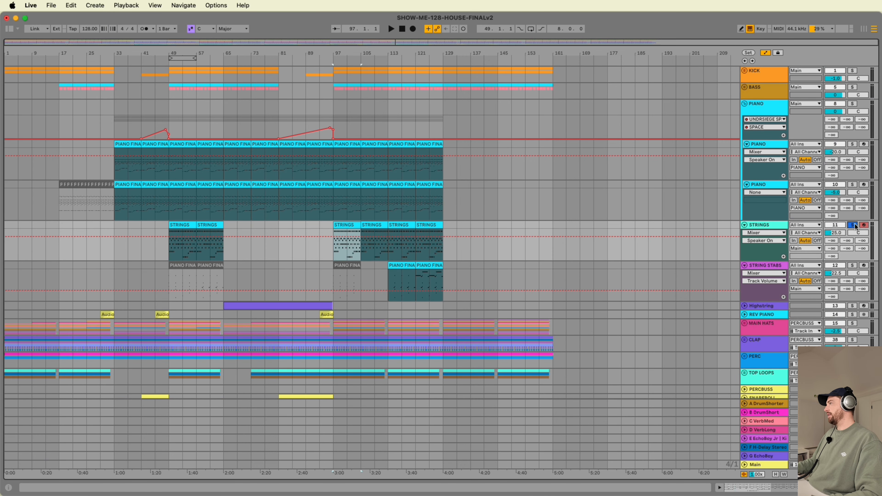
key(space)
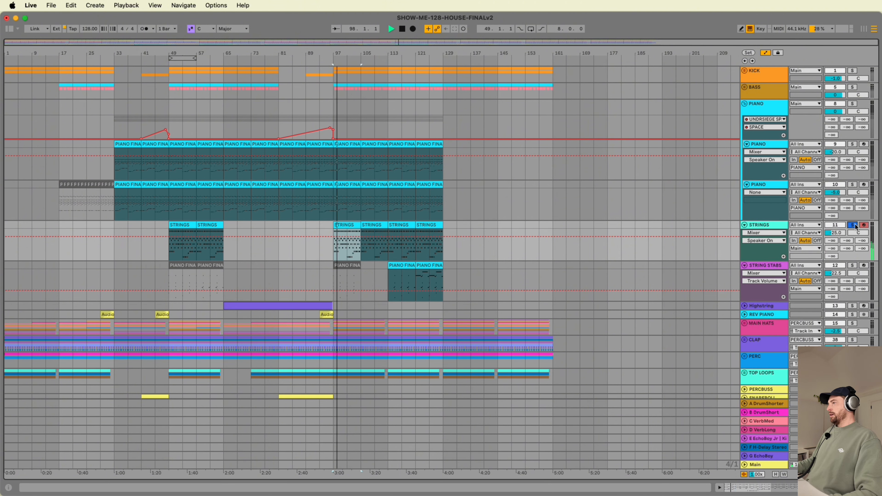
key(space)
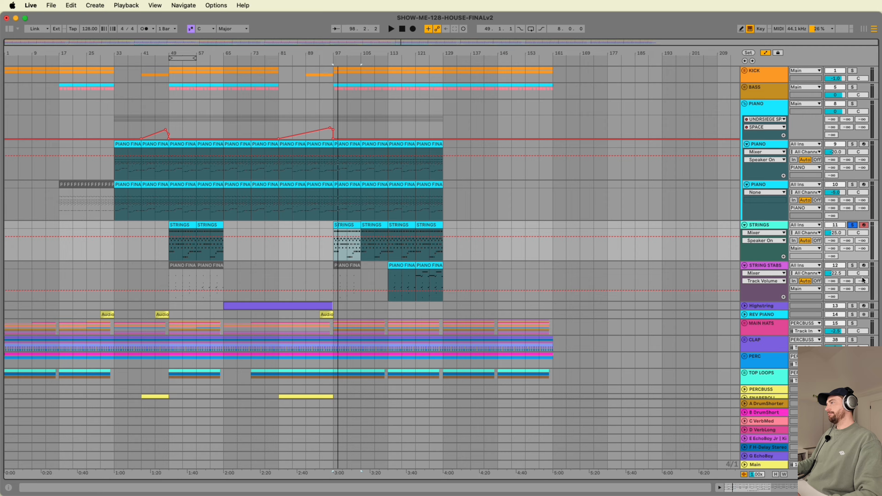
- Solo the STRING STABS track, play it from bar 113, and add the lower PIANO track to the solo
click(853, 266)
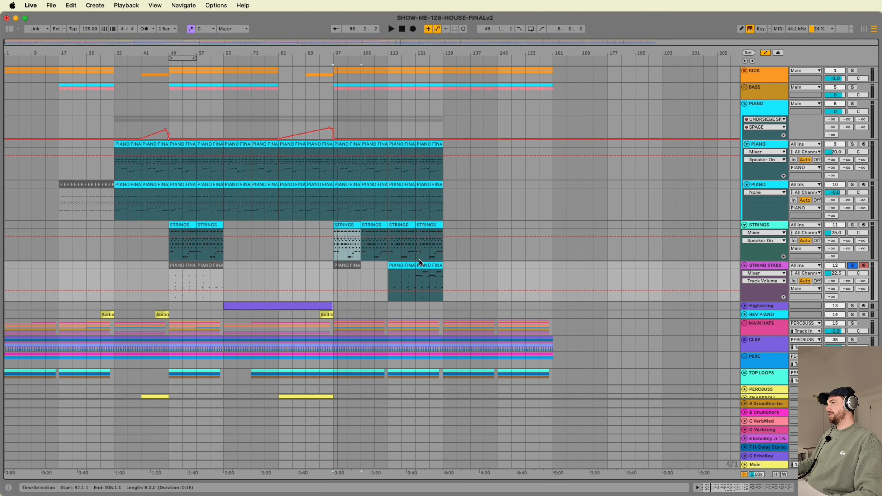
click(403, 266)
key(space)
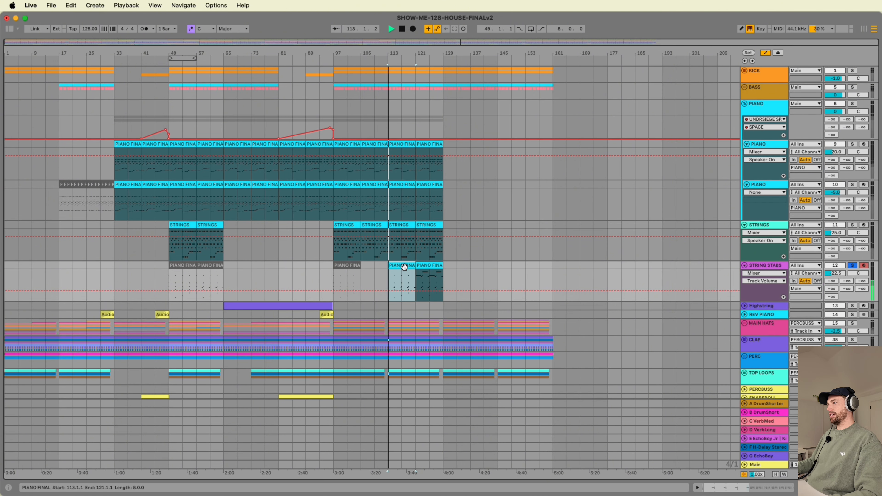
click(852, 185)
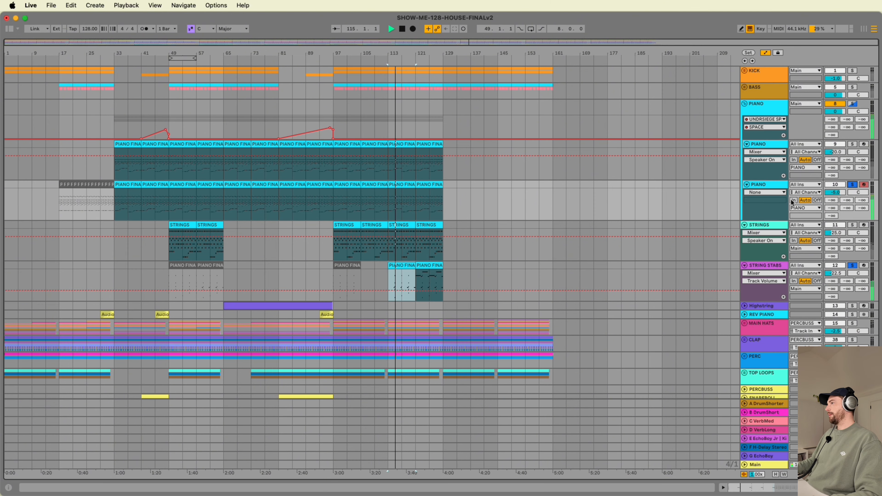
- Inspect the notes of the STRING STABS clip at bar 113 during playback, and return to the full arrangement
double_click(404, 267)
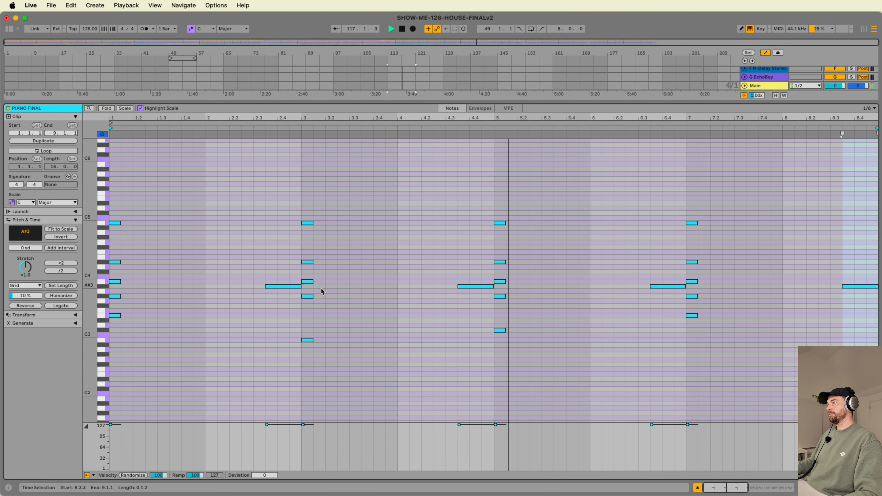
double_click(550, 102)
scroll(488, 199, up, 8)
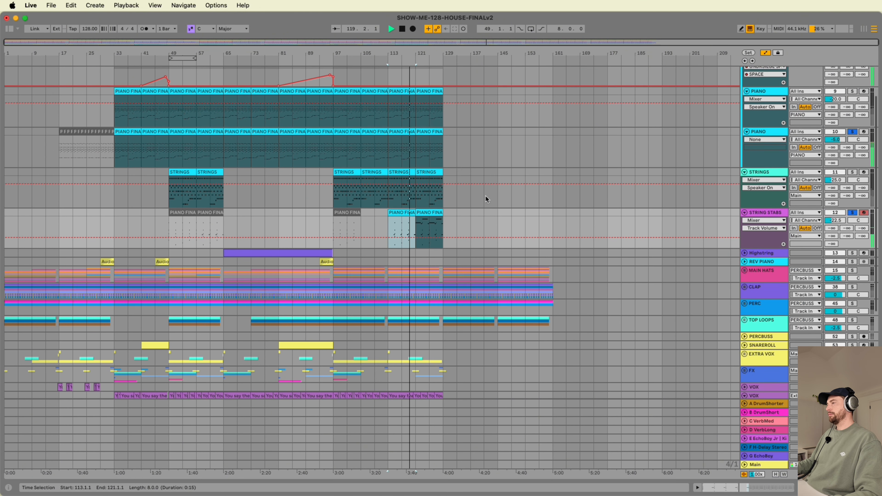
- Examine the instrument rack on the STRING STABS track during and after playback, and close the device view
double_click(778, 214)
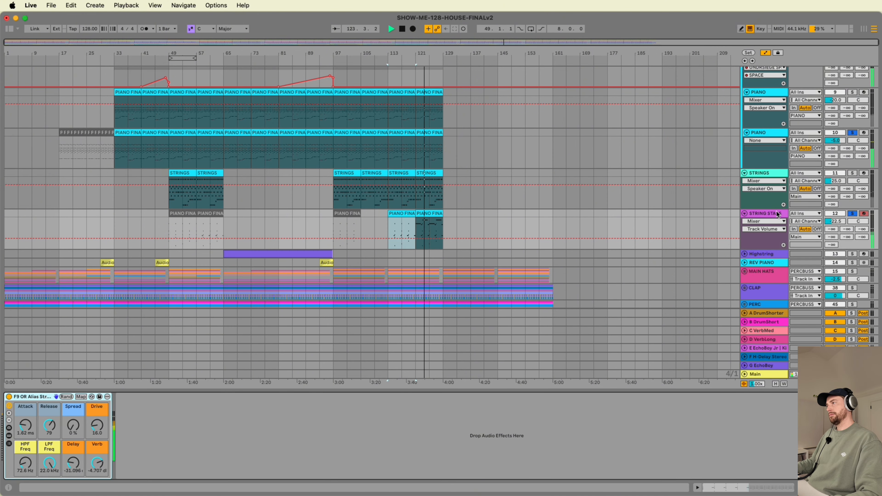
click(464, 393)
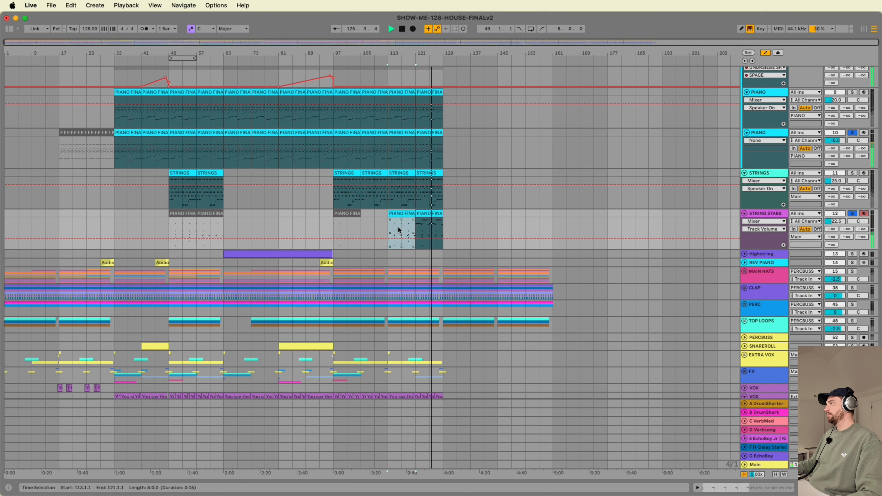
scroll(400, 231, up, 5)
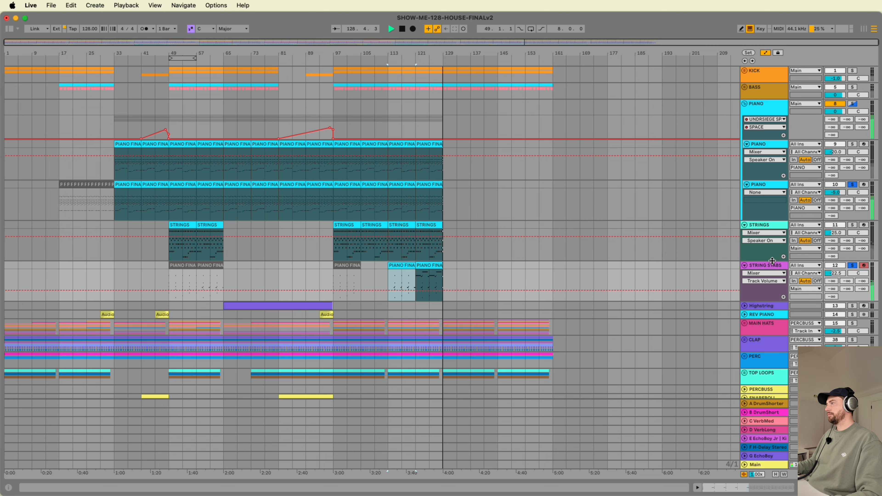
key(space)
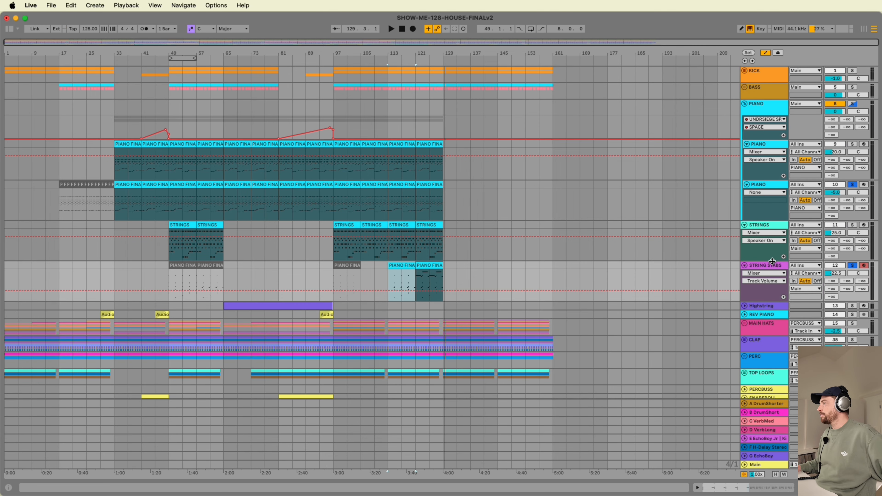
double_click(772, 266)
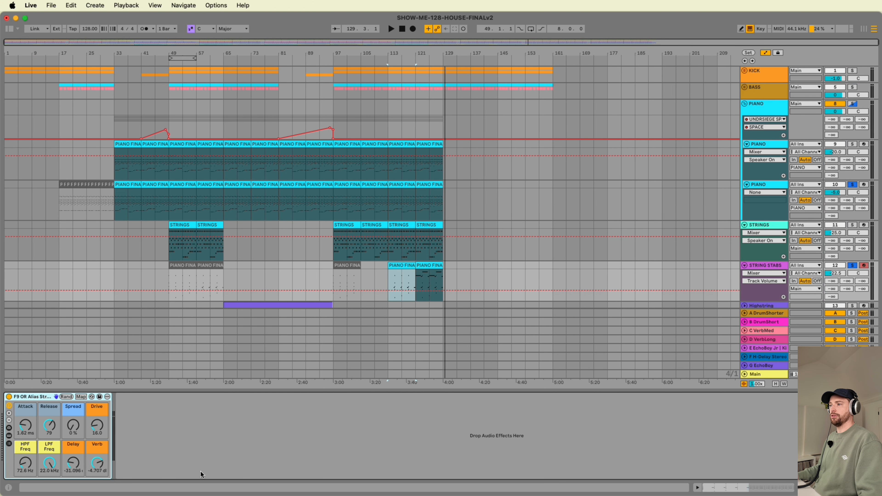
double_click(521, 392)
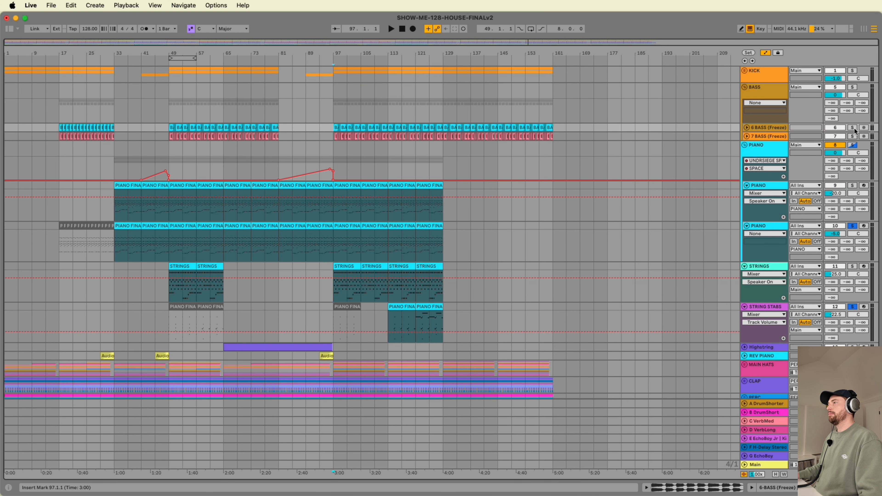
- Audition the two frozen bass tracks and the whole BASS group from bar 97, and fold the group
key(space)
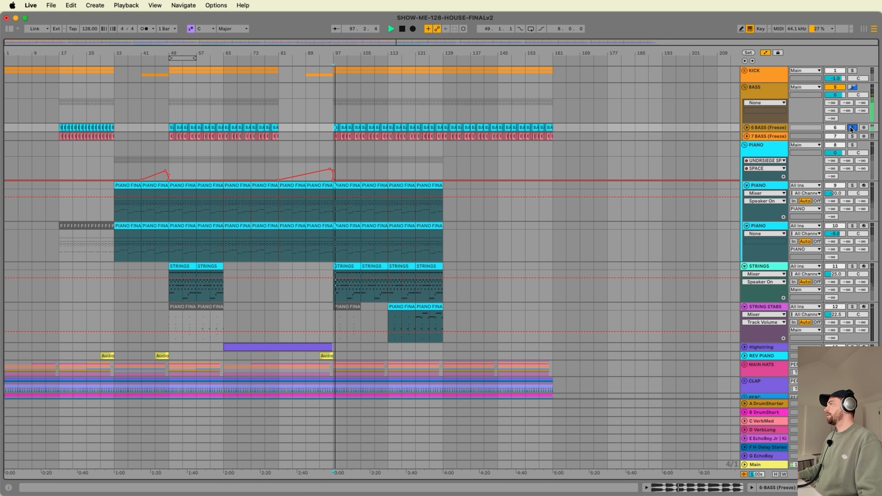
click(853, 128)
click(853, 137)
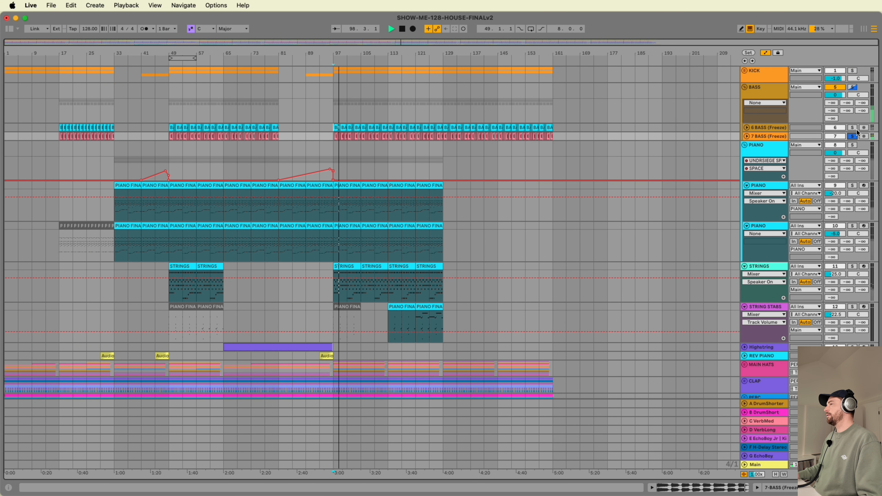
click(854, 87)
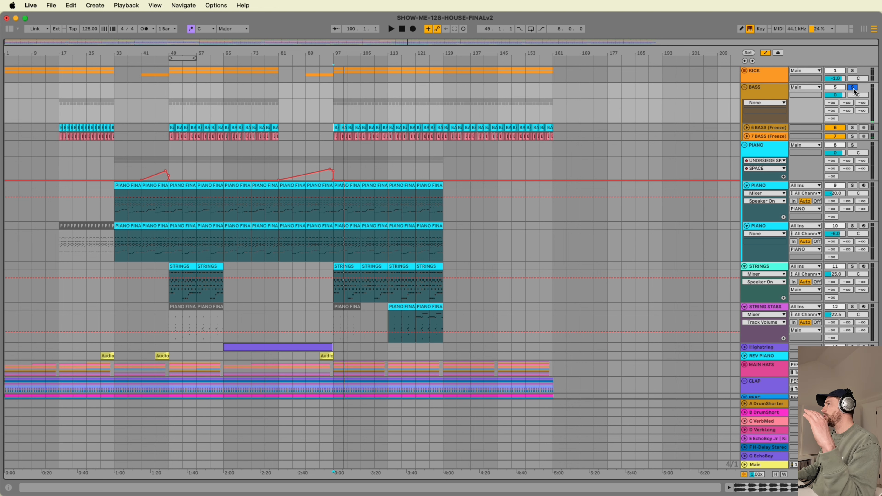
click(745, 88)
- Solo the KICK group, audition it from bar 97, and briefly unfold it to view its tracks
click(852, 71)
key(space)
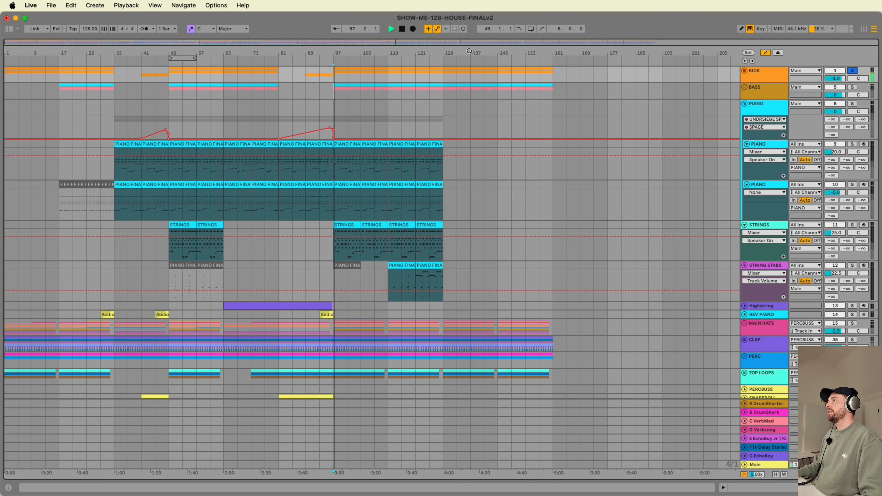
click(744, 72)
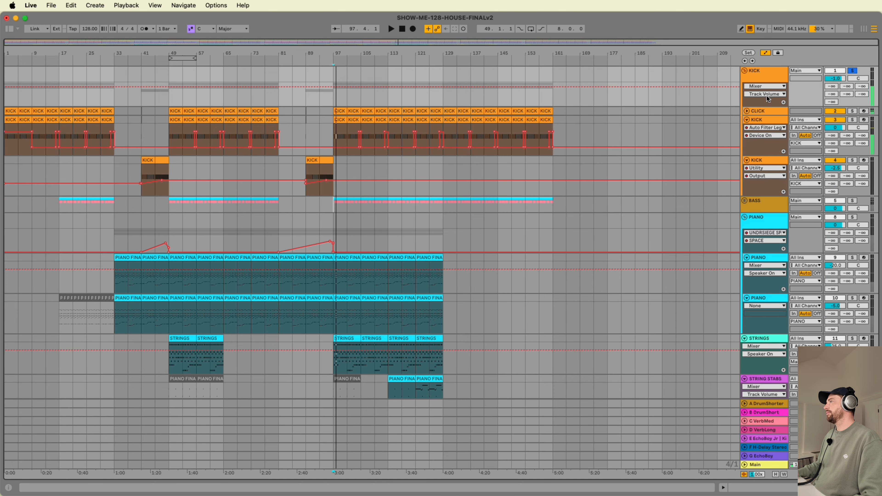
click(745, 71)
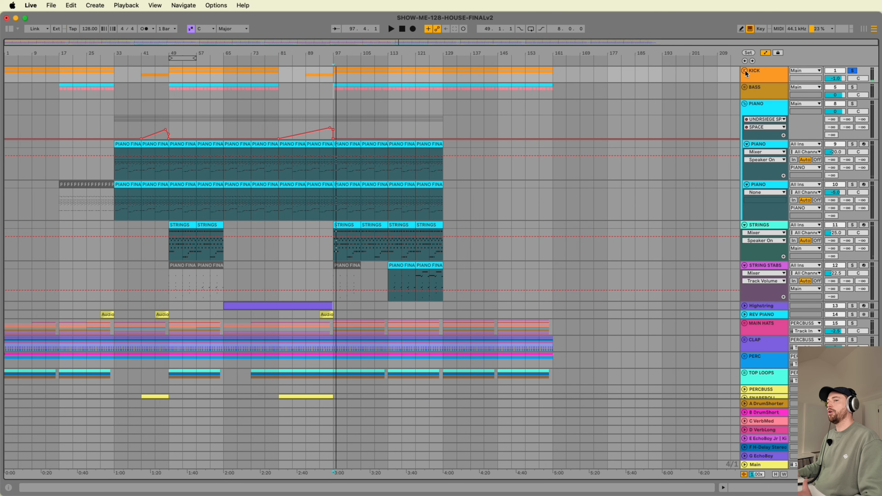
- Audition the drums from bar 97, adding MAIN HATS, CLAP, PERC and TOP LOOPS to the solo one by one, followed by the PERCBUSS track
scroll(743, 113, down, 5)
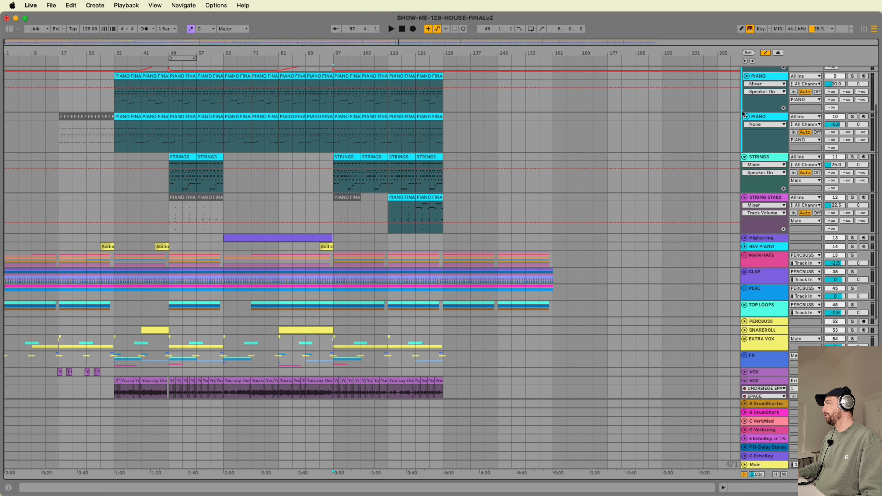
click(852, 232)
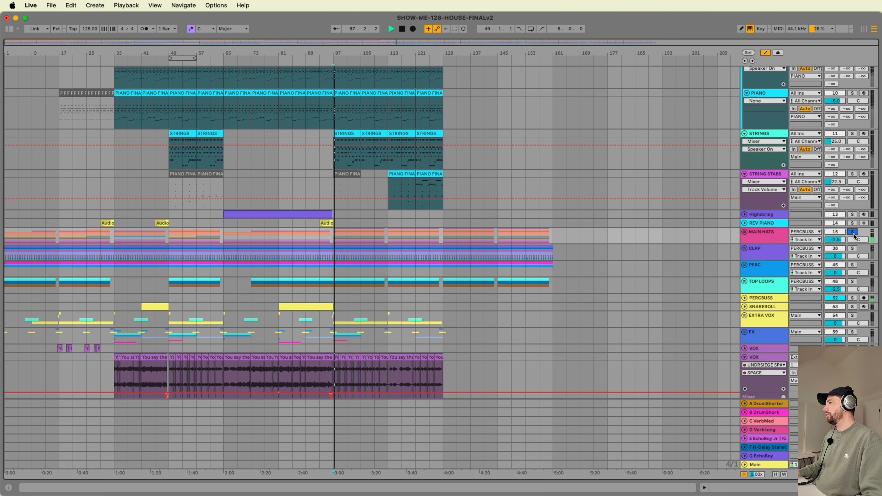
click(853, 248)
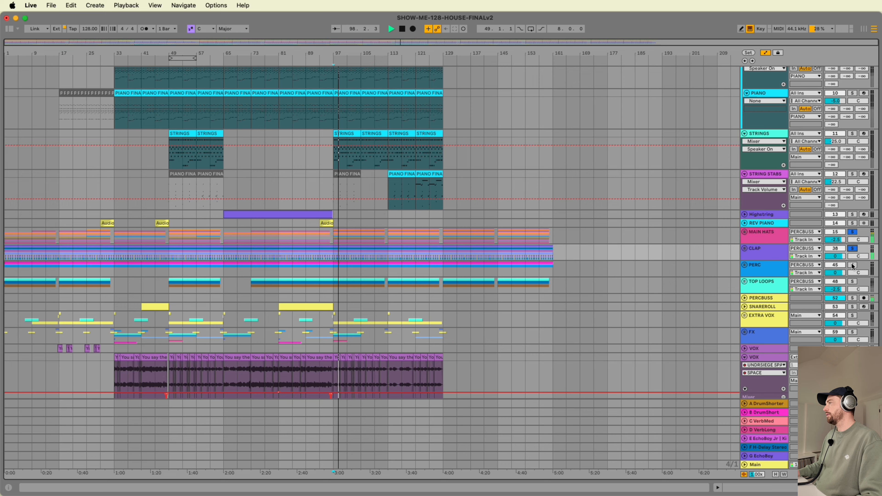
click(853, 265)
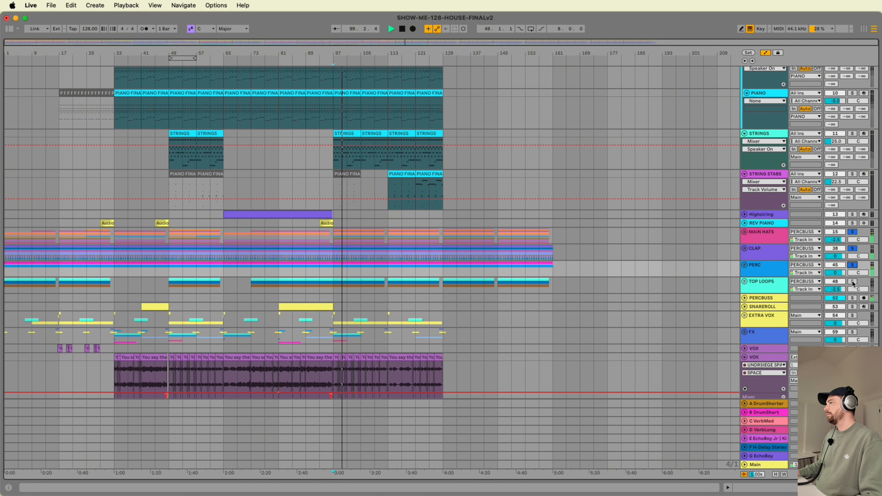
click(853, 282)
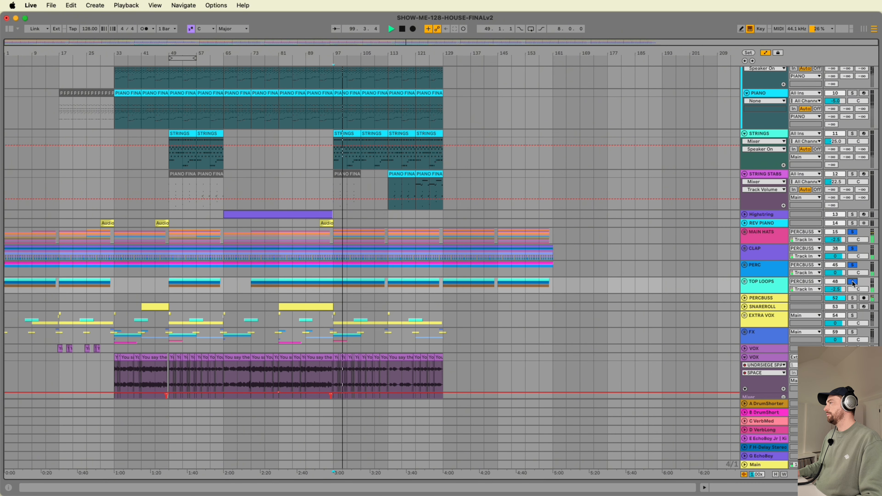
click(853, 298)
scroll(328, 213, down, 5)
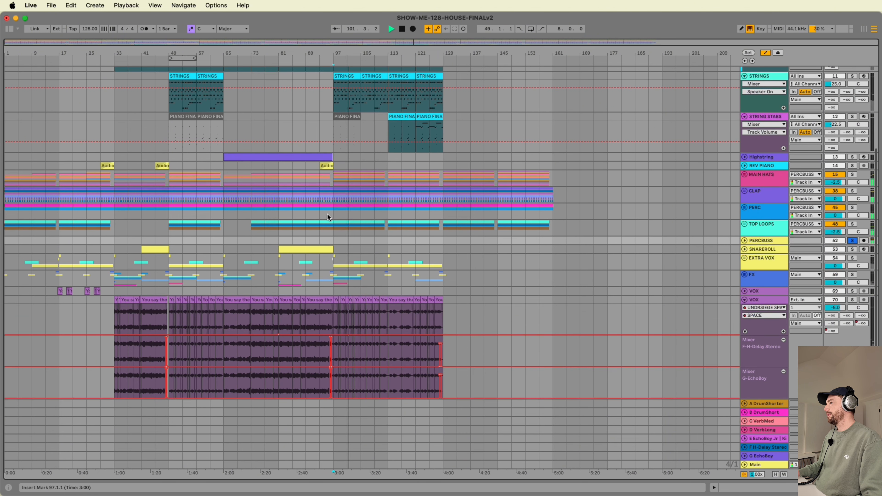
key(space)
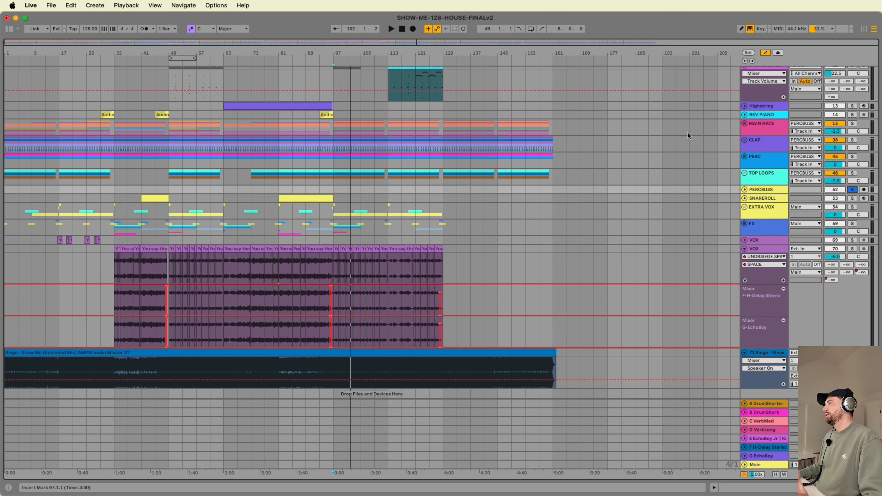
- Fold the lower VOX track and the PIANO group, and take PERCBUSS out of solo
scroll(687, 135, down, 1)
click(748, 239)
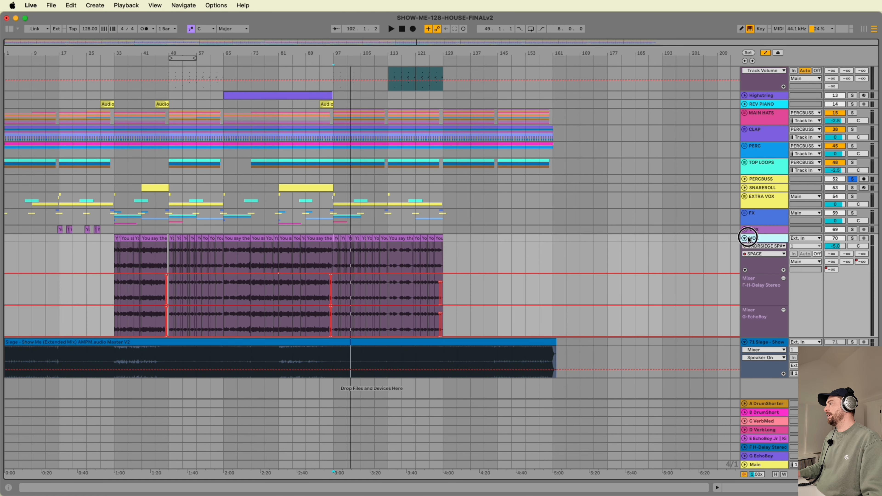
click(745, 239)
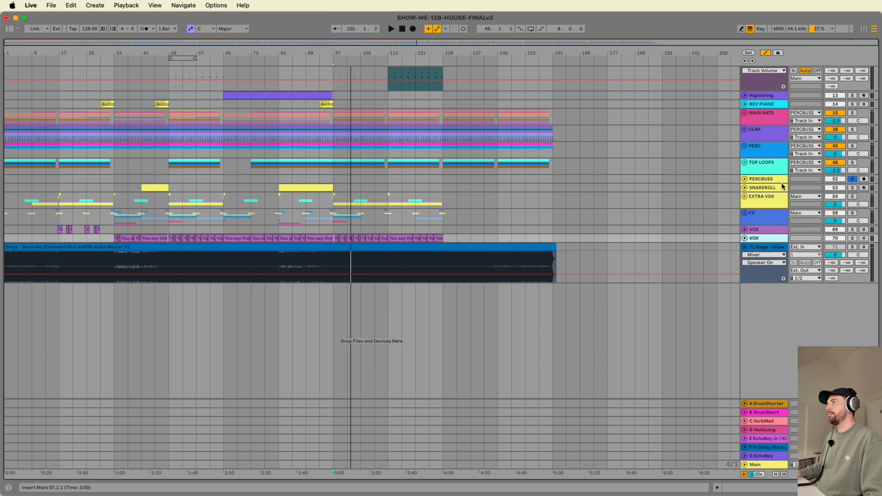
click(853, 179)
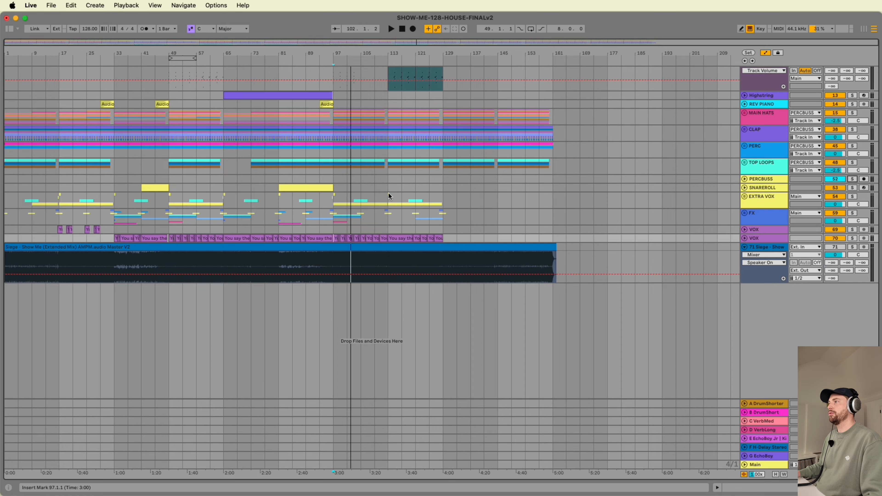
scroll(389, 197, up, 5)
click(745, 104)
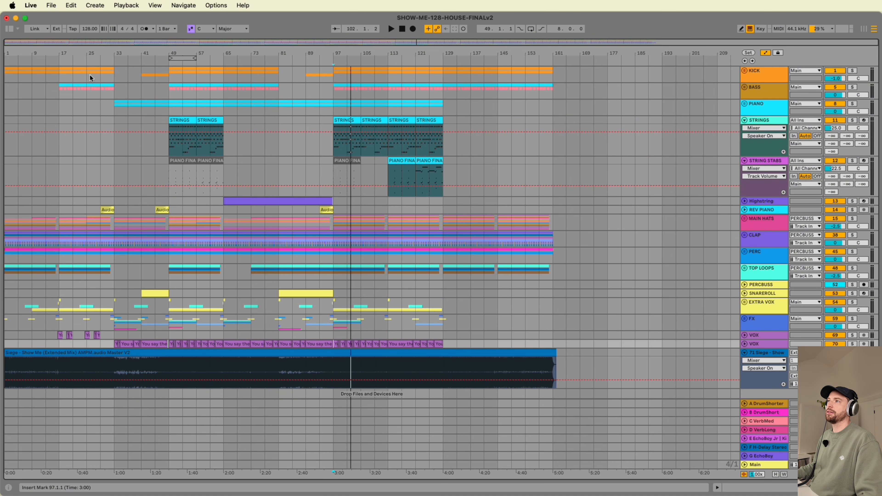
- Open the Siege - Show Me 26 set and unfold its MUSIC group and the PIANO track inside it
click(51, 5)
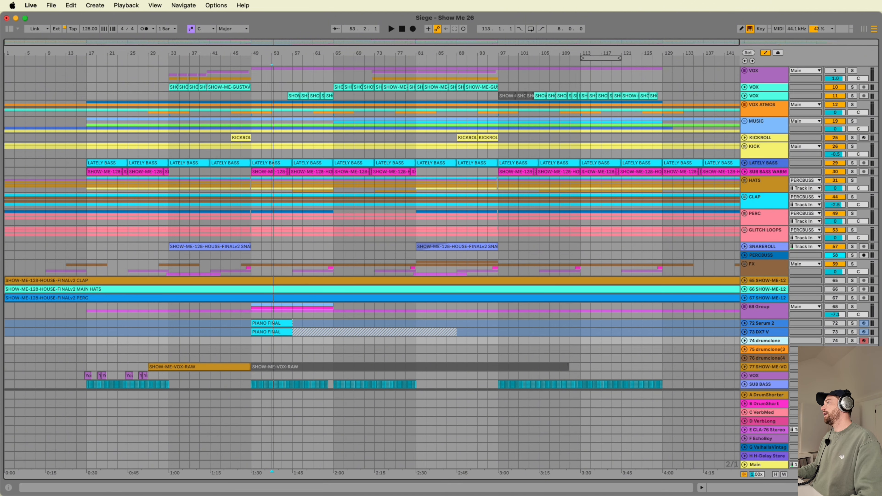
click(746, 122)
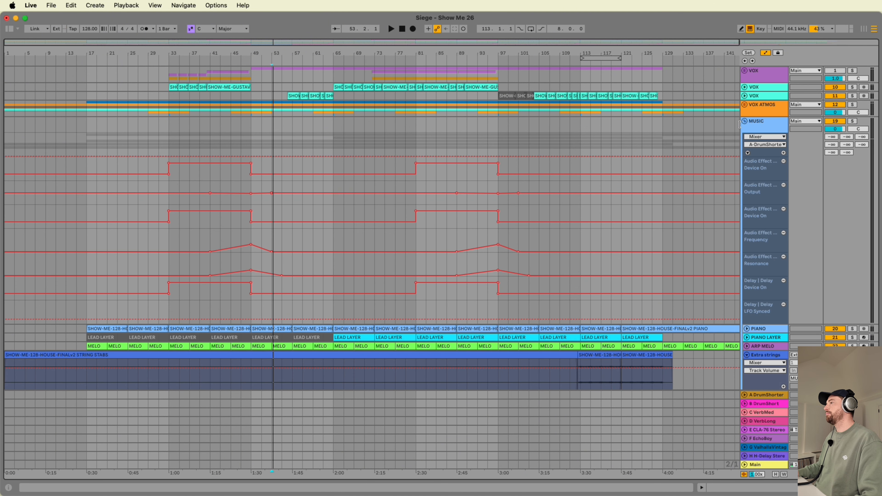
scroll(388, 257, down, 10)
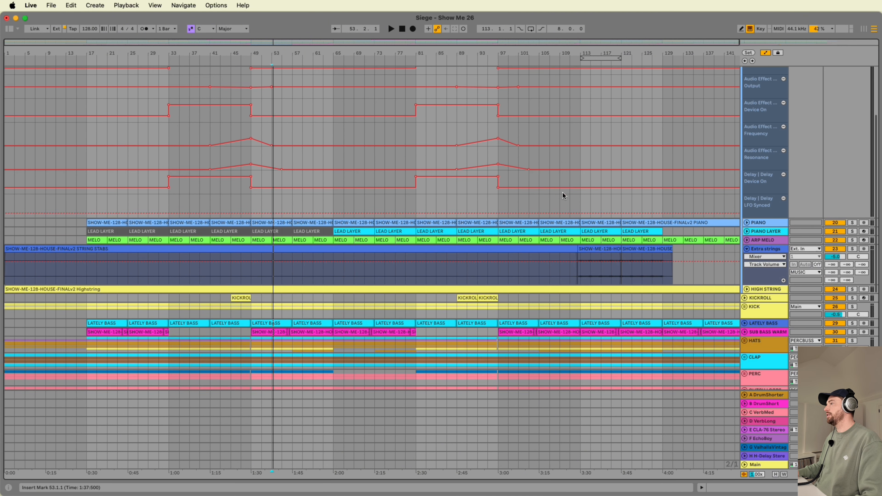
click(747, 174)
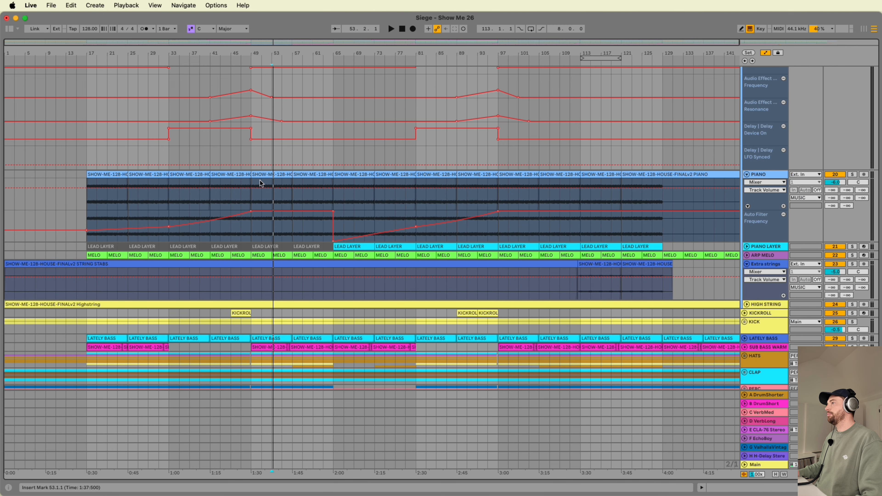
- Audition the PIANO track alone from bar 49, and the unfolded PIANO LAYER track alone from bar 65
click(252, 205)
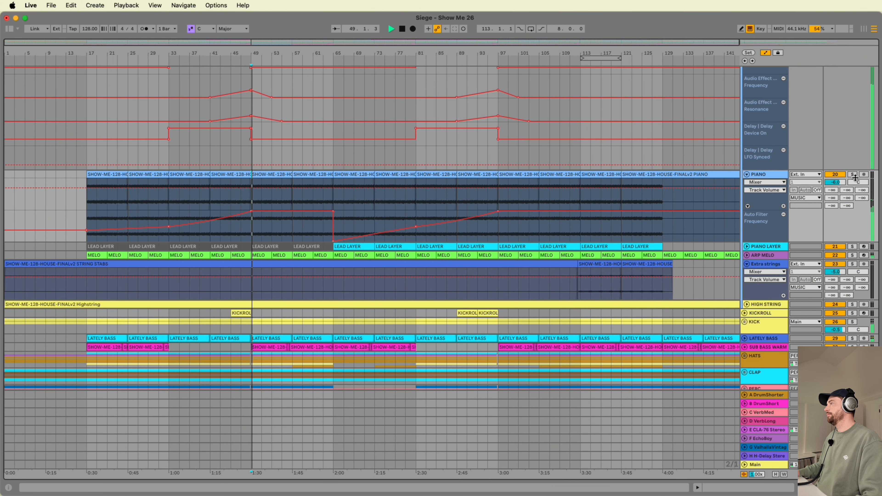
click(852, 174)
key(space)
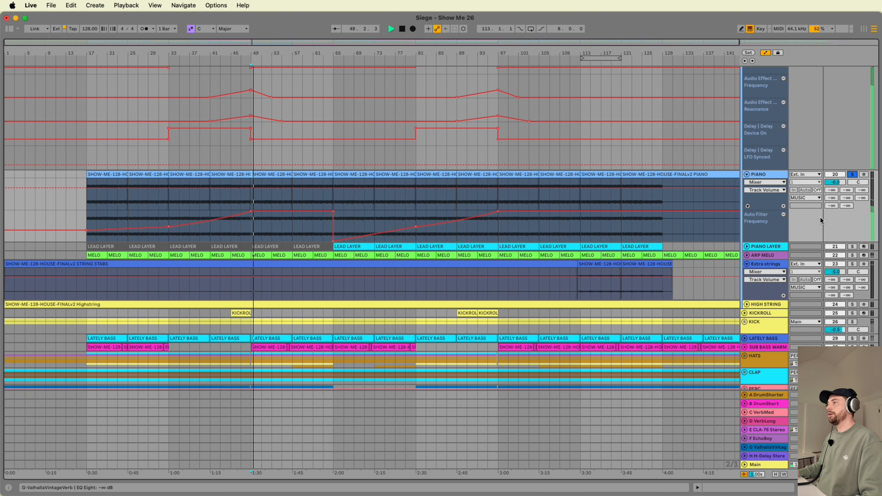
click(747, 247)
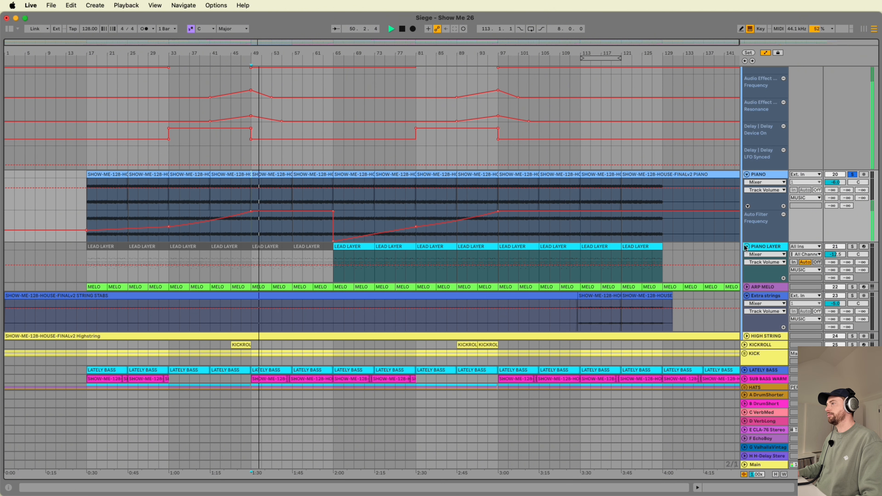
click(371, 249)
click(852, 247)
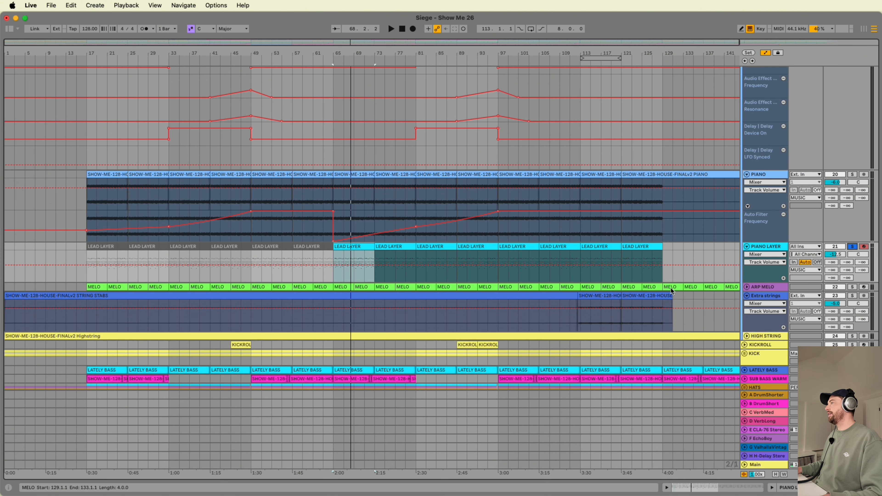
- Inspect the notes of the LEAD LAYER clip at bar 89, and the PIANO LAYER track's device chain and its instrument plug-in
double_click(486, 250)
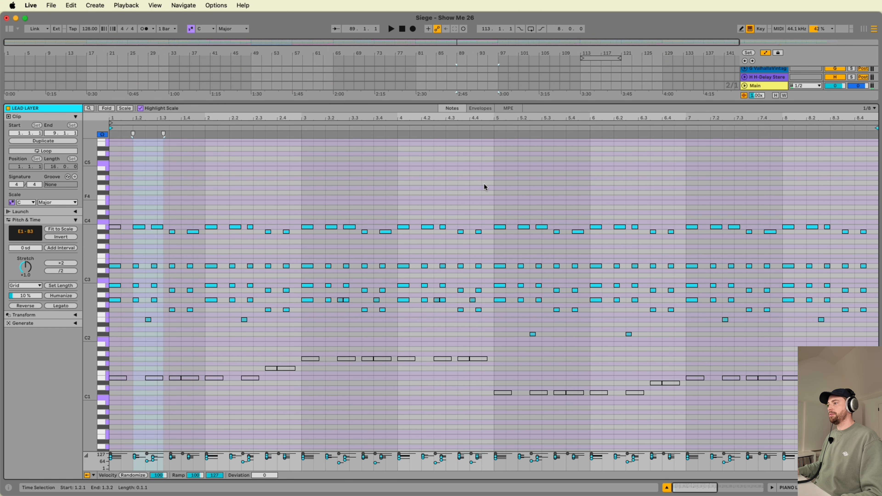
key(alt+super+l)
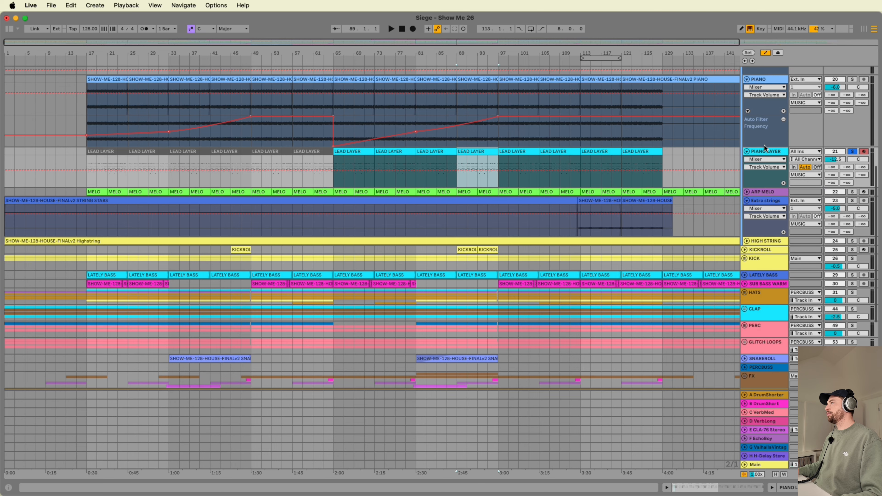
double_click(766, 152)
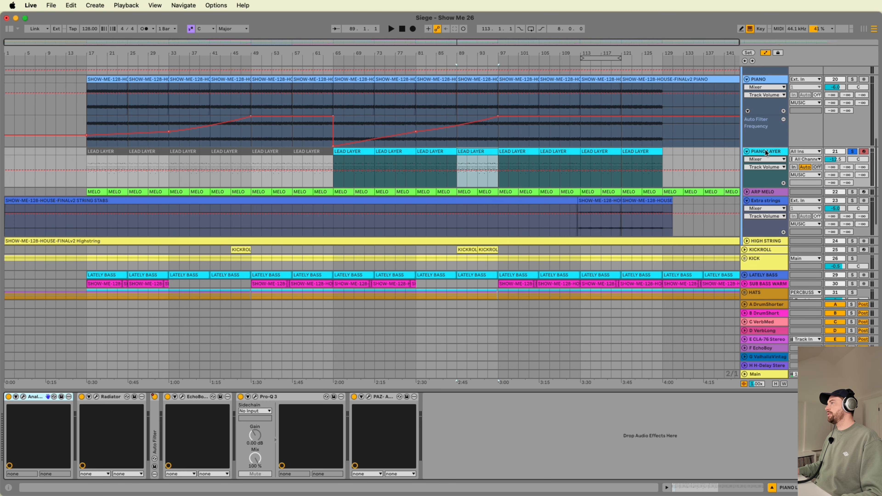
click(23, 397)
drag(111, 17, 314, 28)
click(211, 25)
- Audition the soloed PIANO LAYER track over the eight-bar loop region starting at bar 97
click(518, 59)
key(space)
key(space)
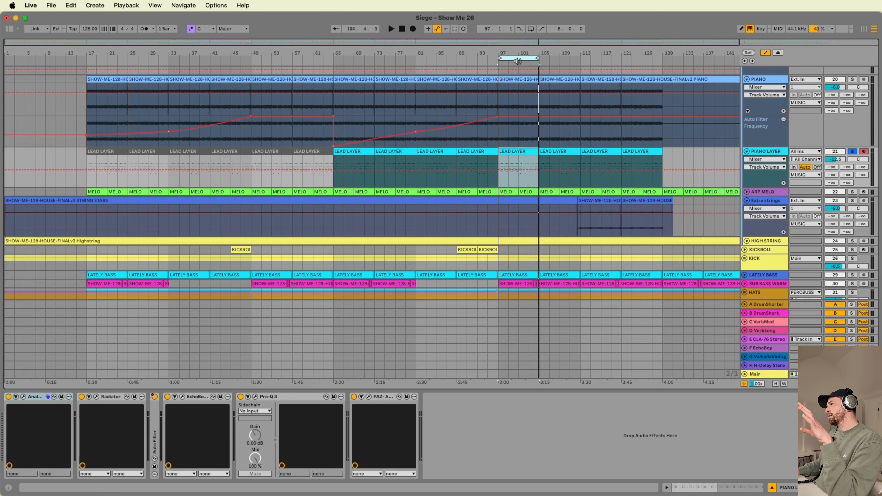
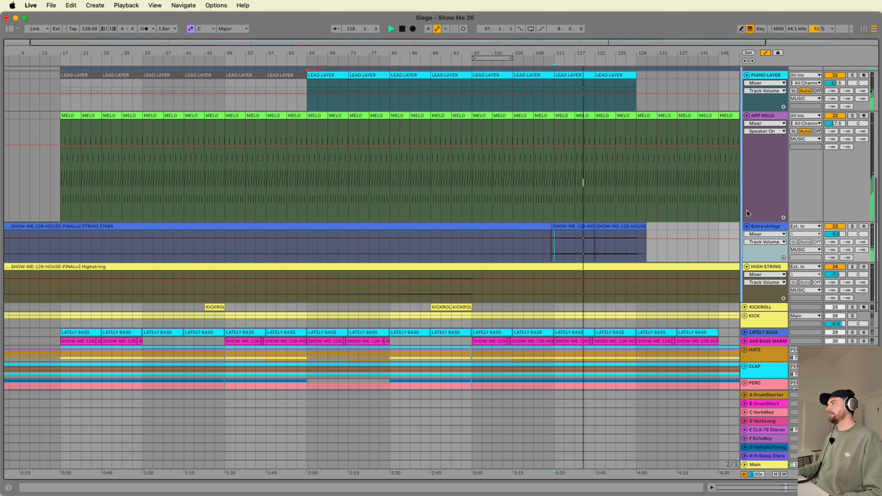
- Look over the tracks and automation of the soloed MUSIC group, stopping playback and viewing the group folded and unfolded
scroll(749, 213, up, 3)
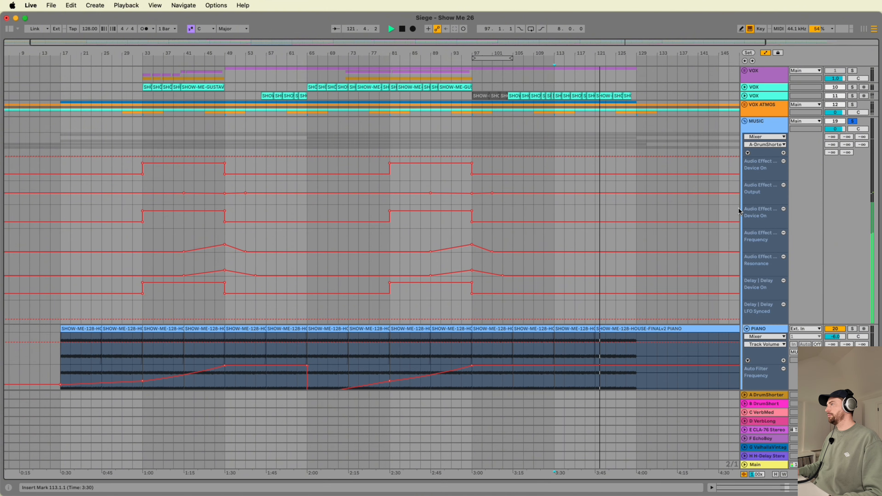
scroll(738, 221, down, 8)
scroll(739, 219, up, 8)
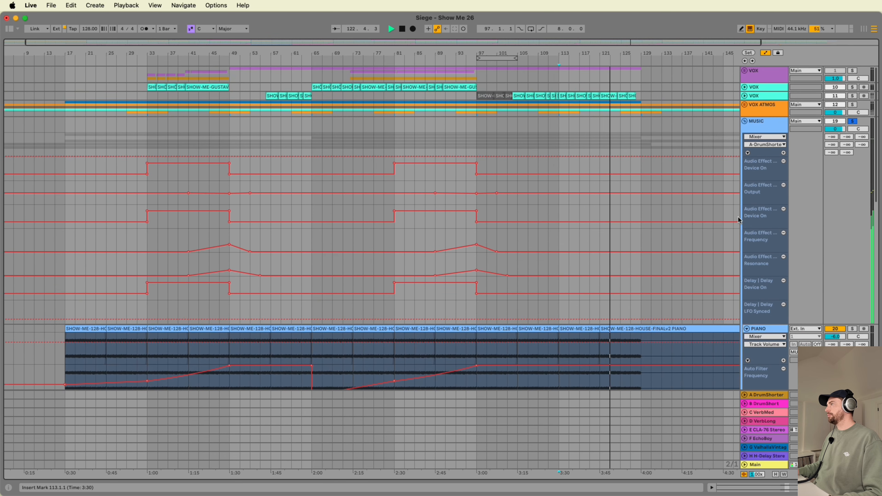
click(761, 122)
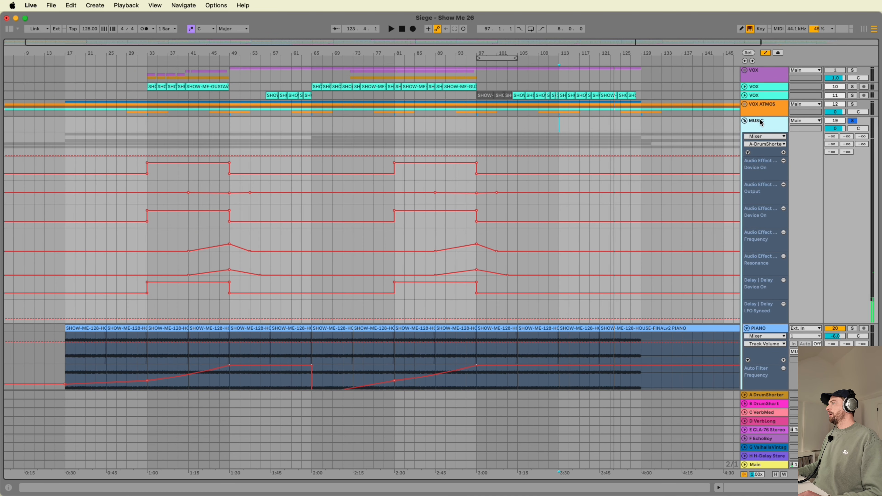
click(748, 121)
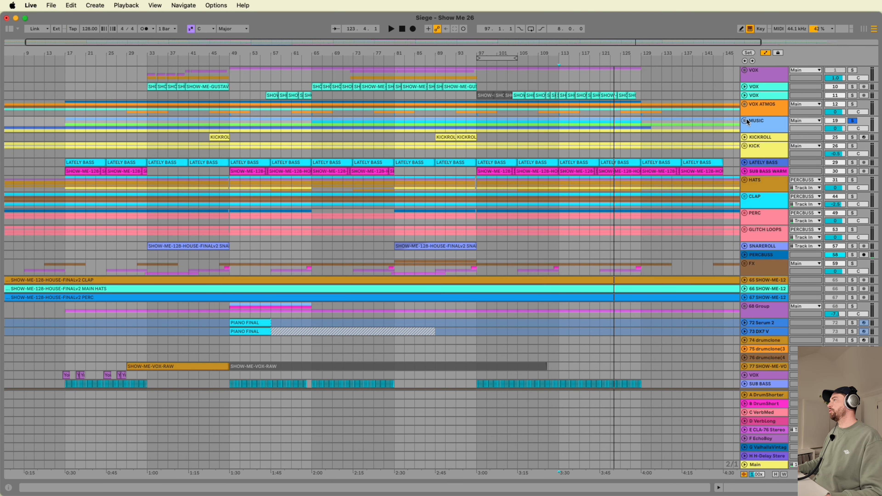
click(747, 121)
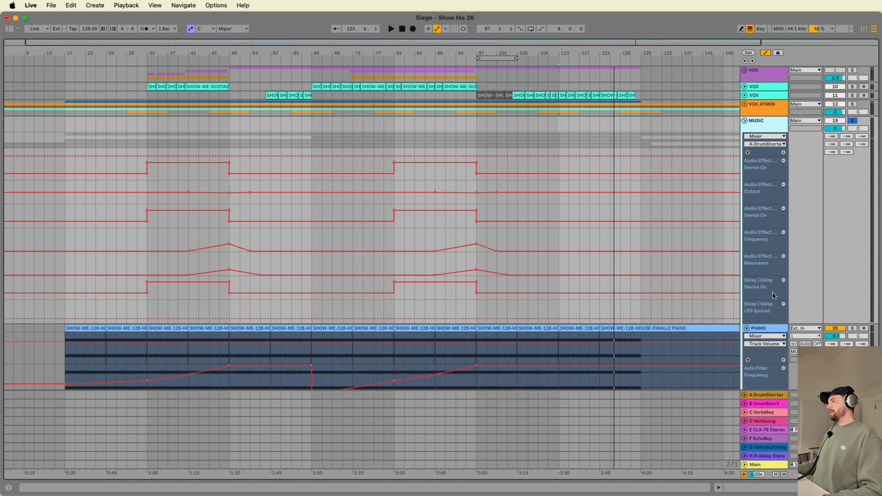
- Solo the HIGH STRING track and audition it from bars 91, 83 and 93
scroll(773, 294, down, 10)
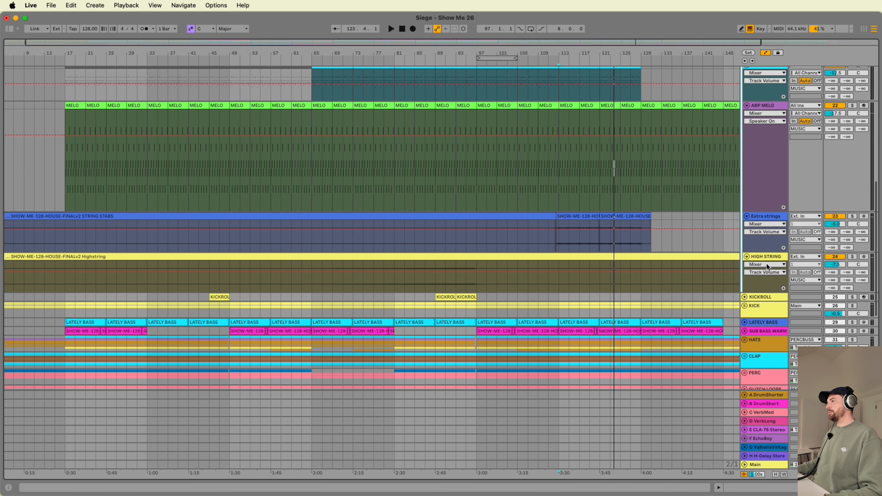
click(853, 257)
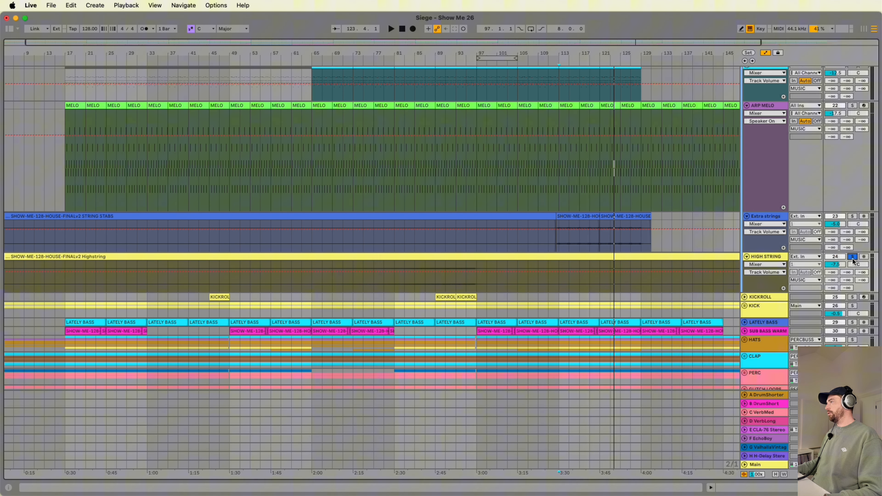
click(443, 283)
key(space)
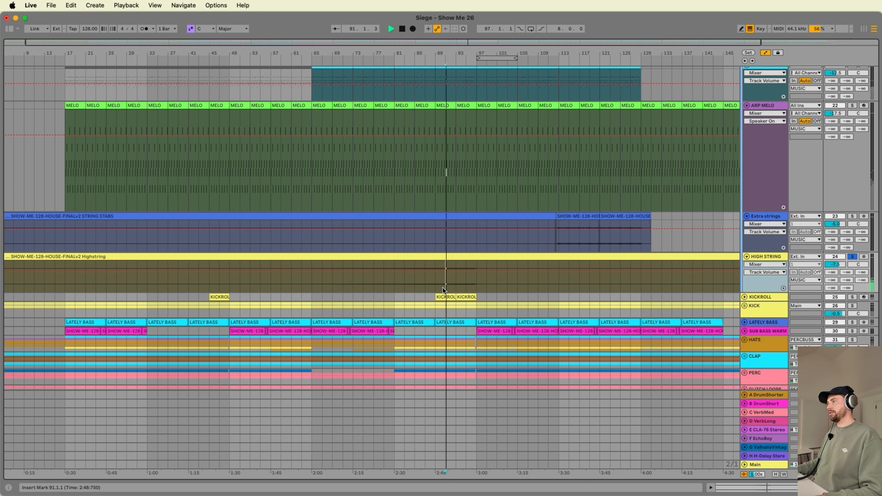
click(407, 289)
click(458, 287)
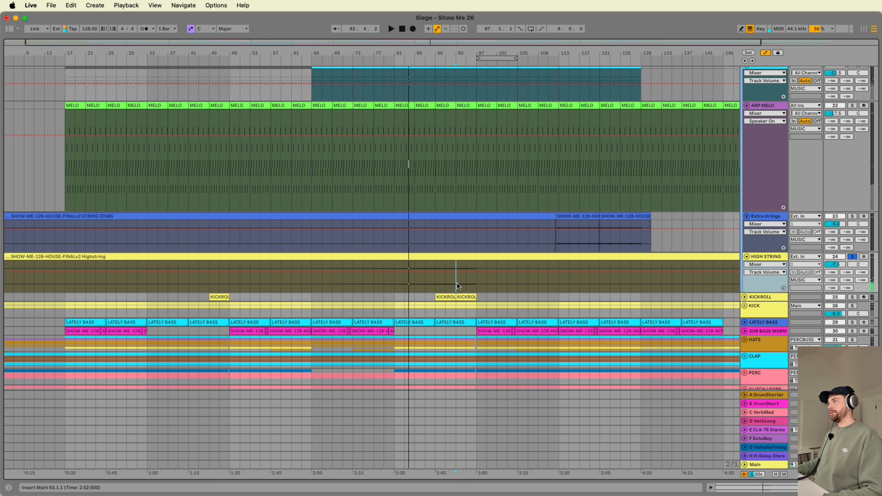
key(space)
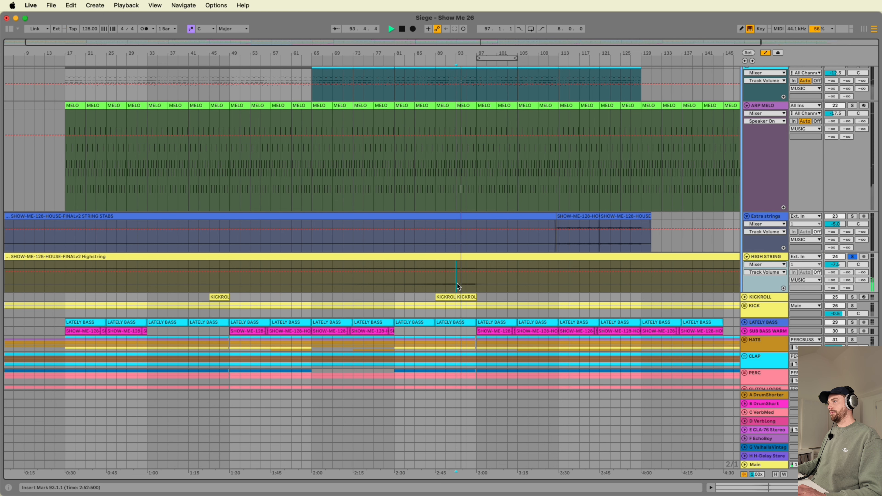
key(space)
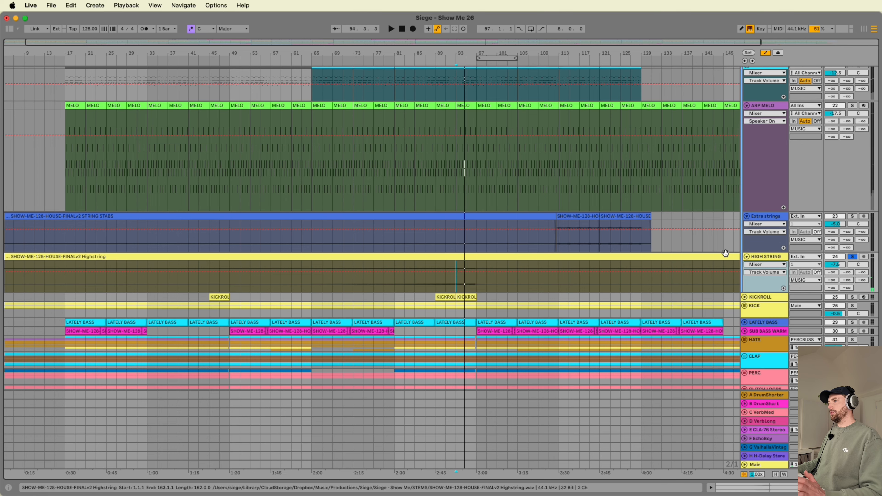
- Fold the MUSIC group and unfold the KICK group to show its tracks and automation
scroll(757, 259, up, 10)
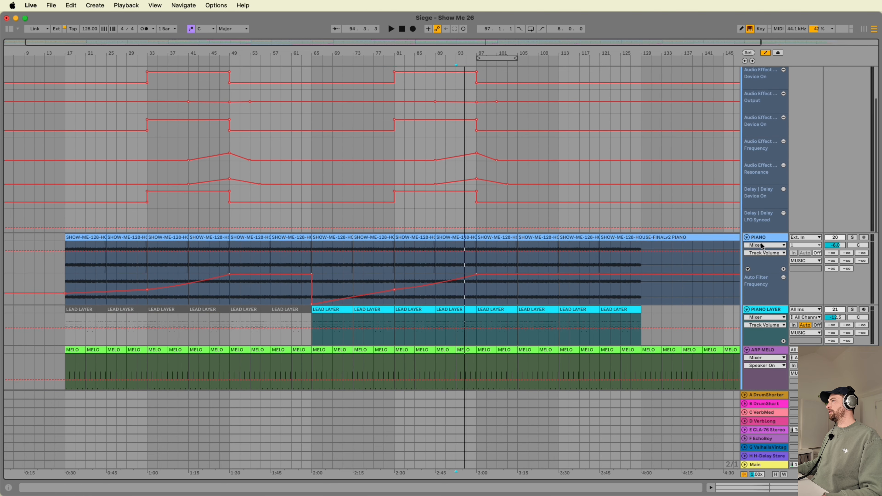
scroll(761, 247, up, 5)
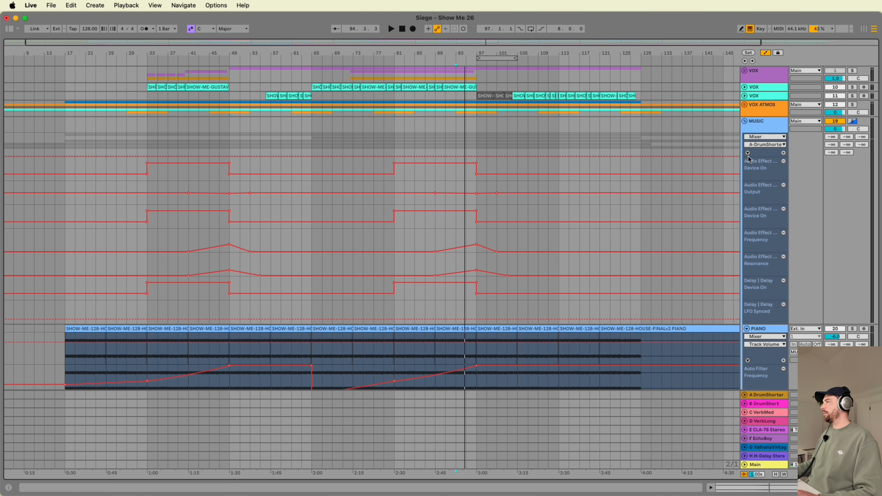
click(747, 123)
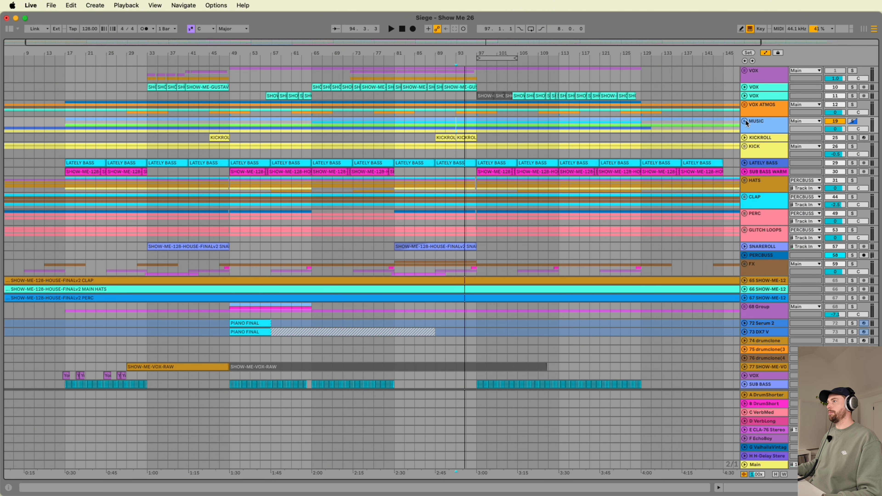
click(746, 147)
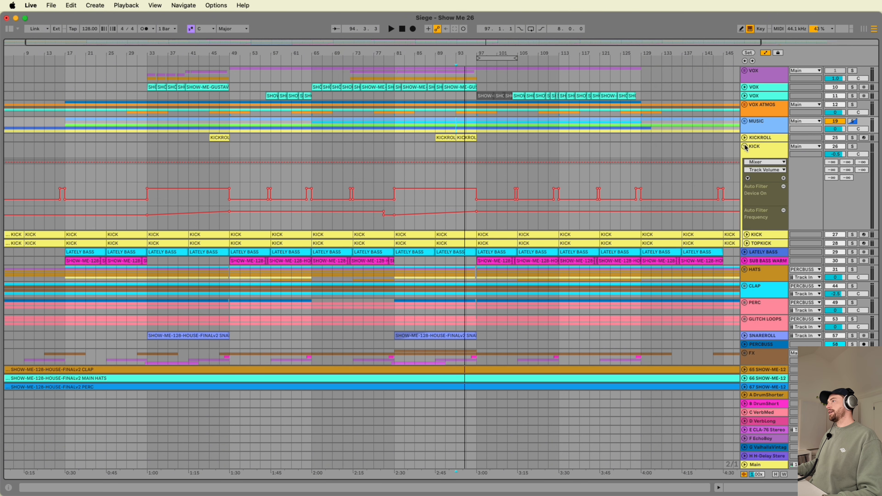
- Solo the KICK group and audition it from bar 97, and view the devices on its KICK and TOPKICK tracks
click(853, 147)
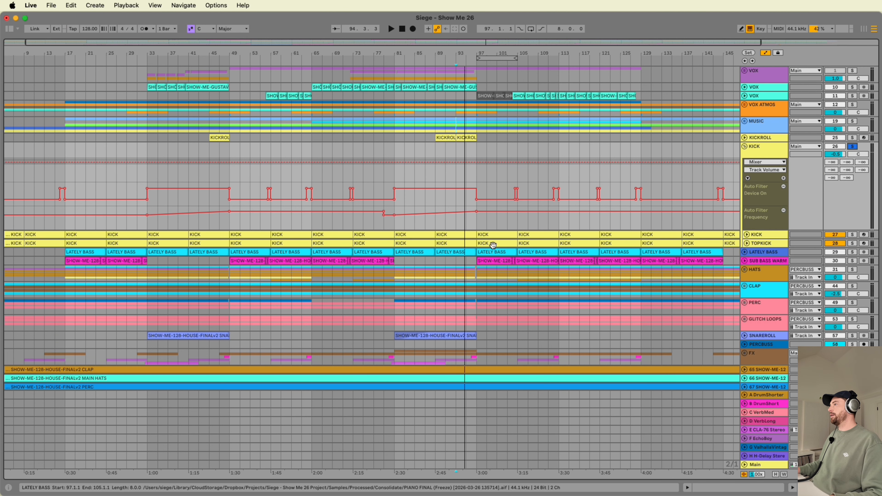
click(492, 235)
key(space)
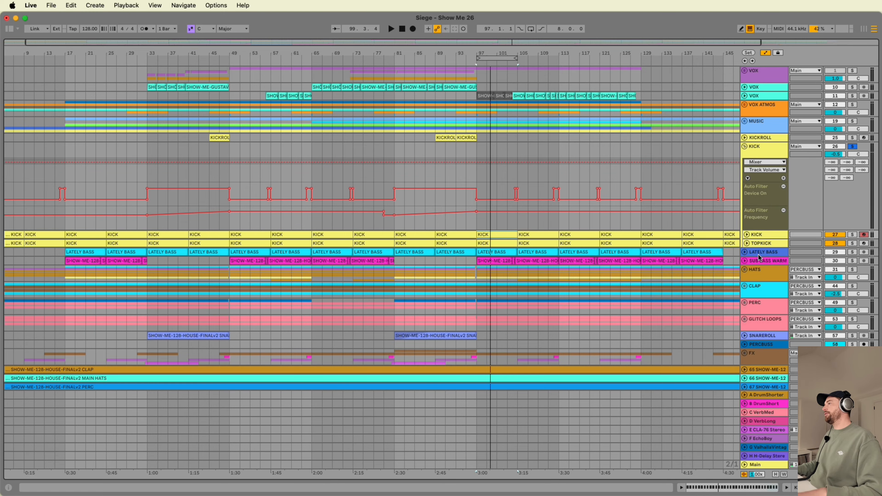
double_click(766, 233)
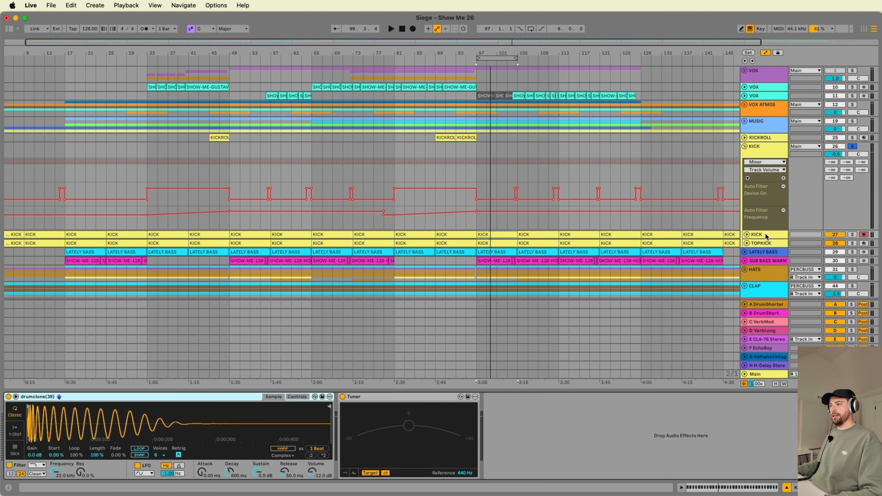
click(767, 245)
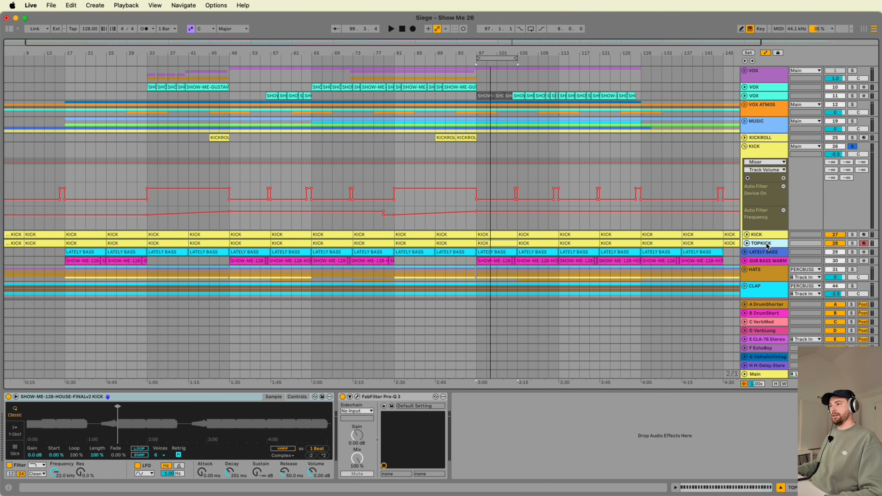
- Audition the TOPKICK track alone from bar 97, followed by the KICK track alone and both tracks soloed together
click(852, 243)
key(space)
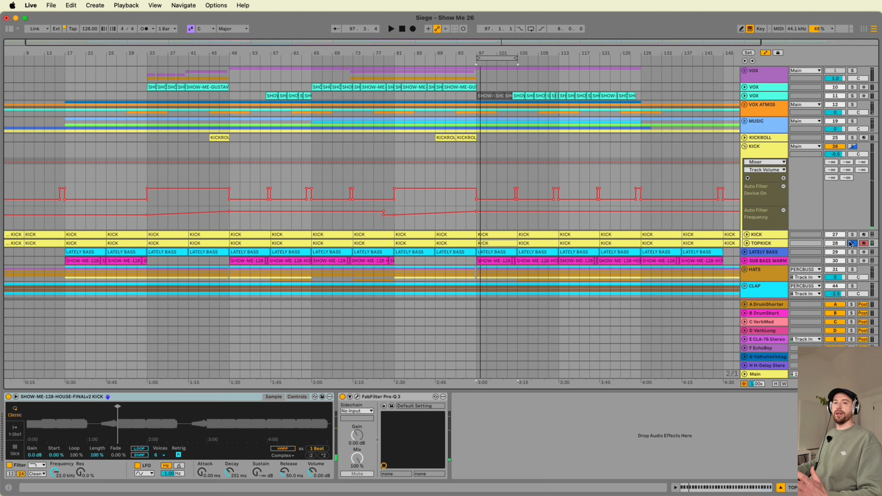
click(852, 235)
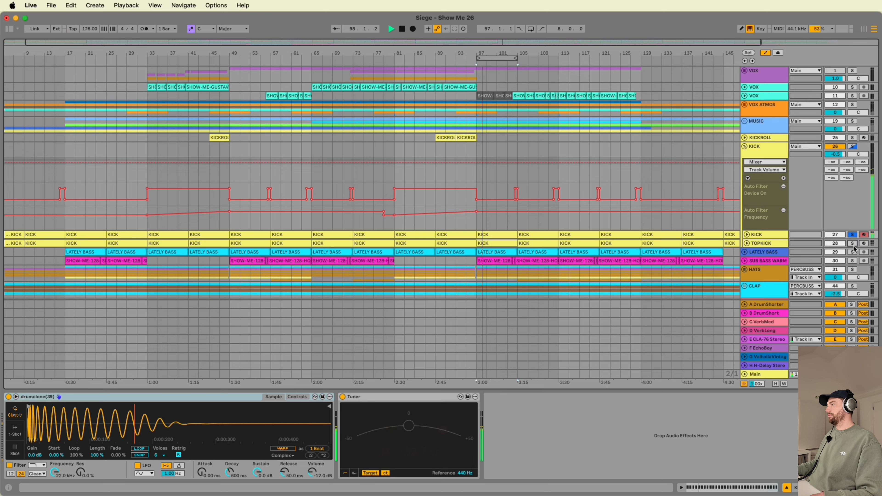
super+click(853, 244)
key(space)
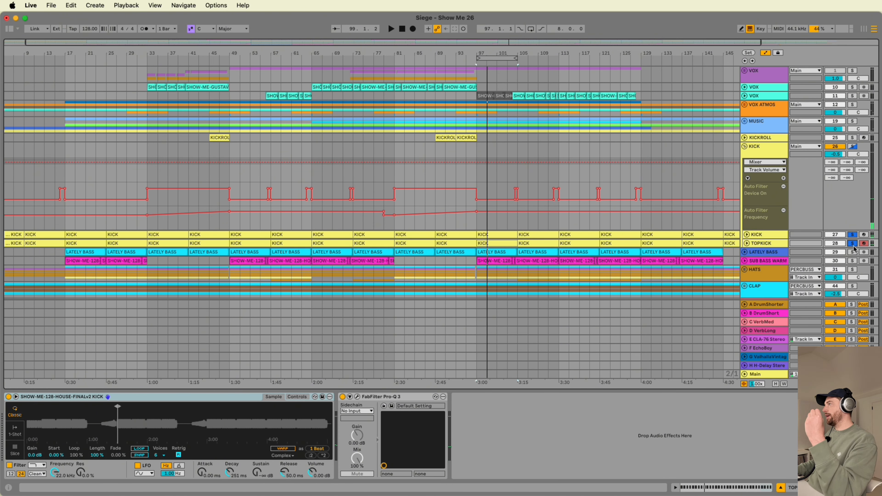
- Fold the KICK group, unfold the LATELY BASS track with its automation, and solo it to audition from bar 97
click(760, 235)
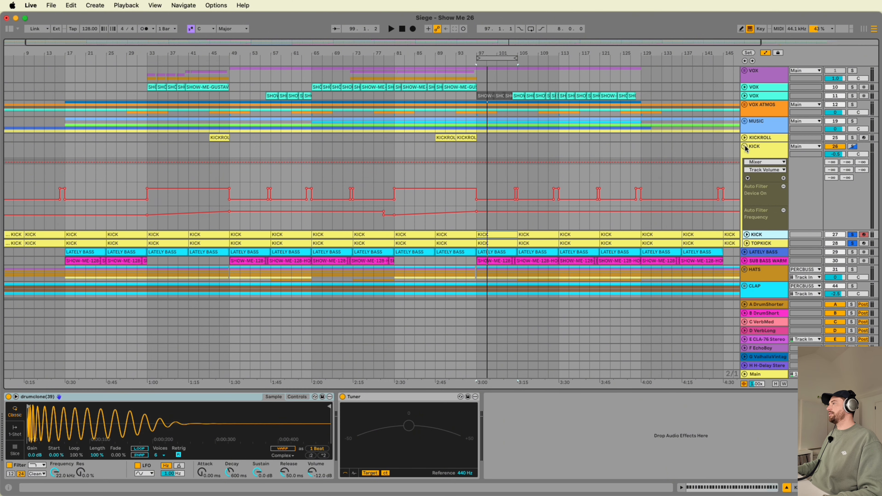
click(745, 147)
click(745, 163)
scroll(747, 166, down, 8)
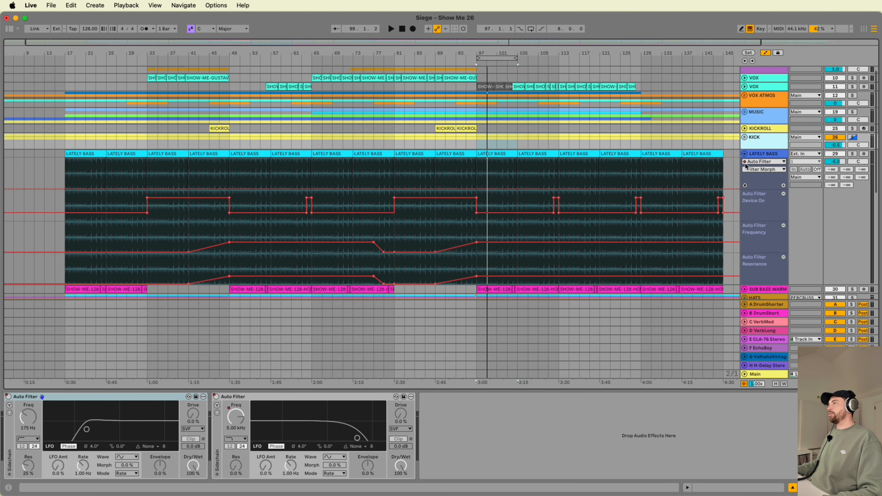
scroll(747, 167, up, 8)
key(Down)
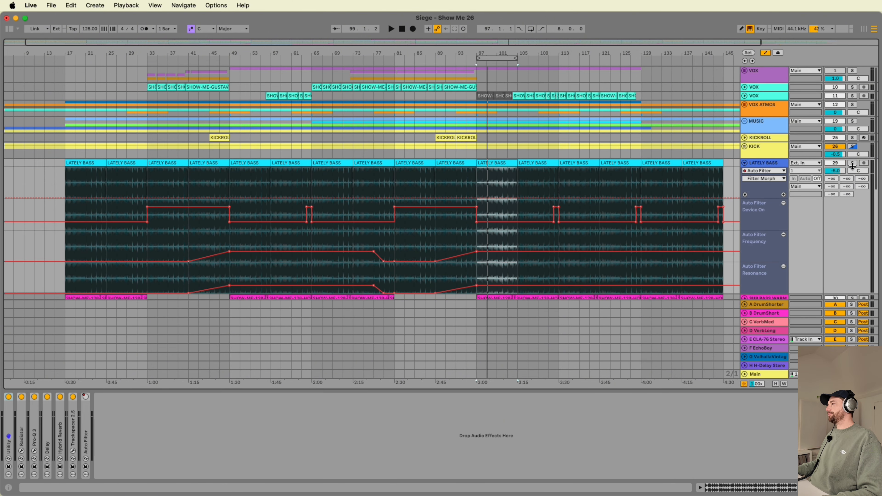
key(space)
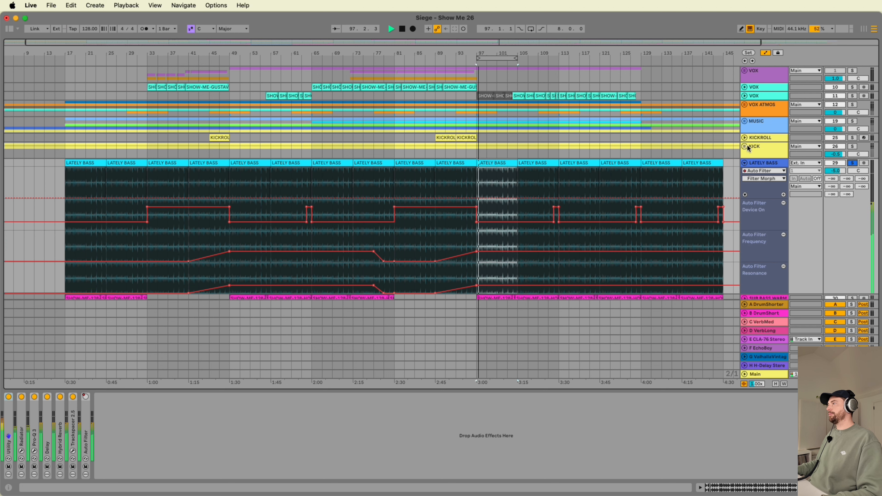
- Unfold the SUB BASS WARM track, solo it in place of LATELY BASS, and audition it from bar 97 with its devices shown
click(683, 389)
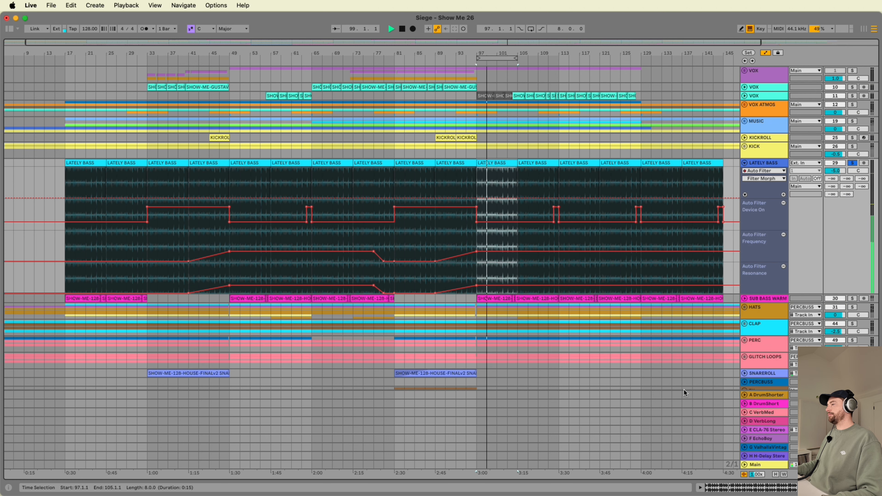
click(744, 298)
click(852, 298)
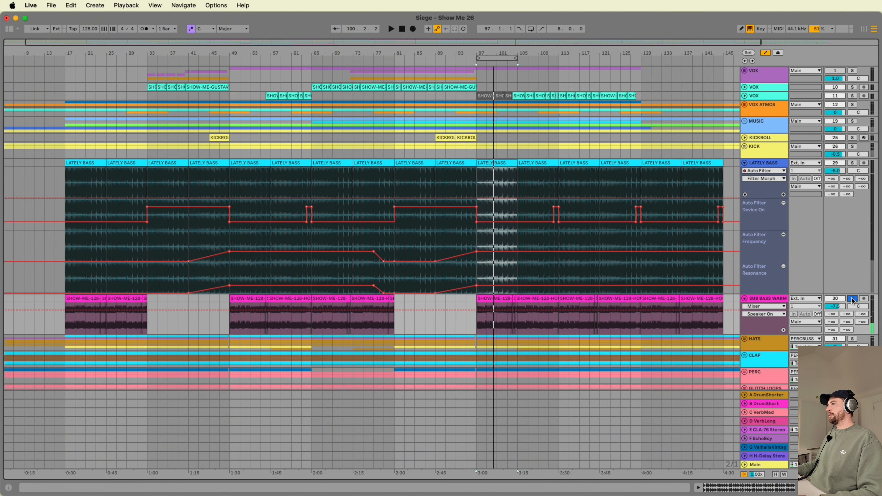
click(773, 300)
double_click(774, 299)
scroll(475, 192, down, 5)
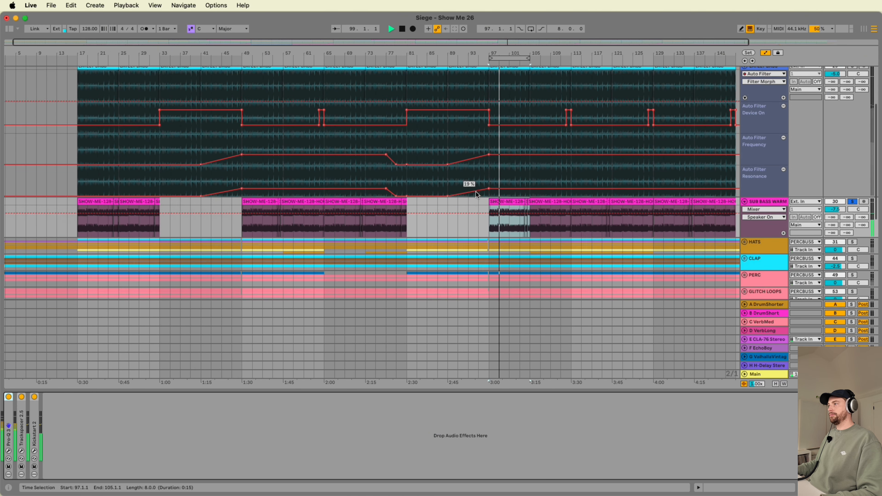
- Select bars 97 to 104 on the SUB BASS WARM track and audition that passage
click(509, 190)
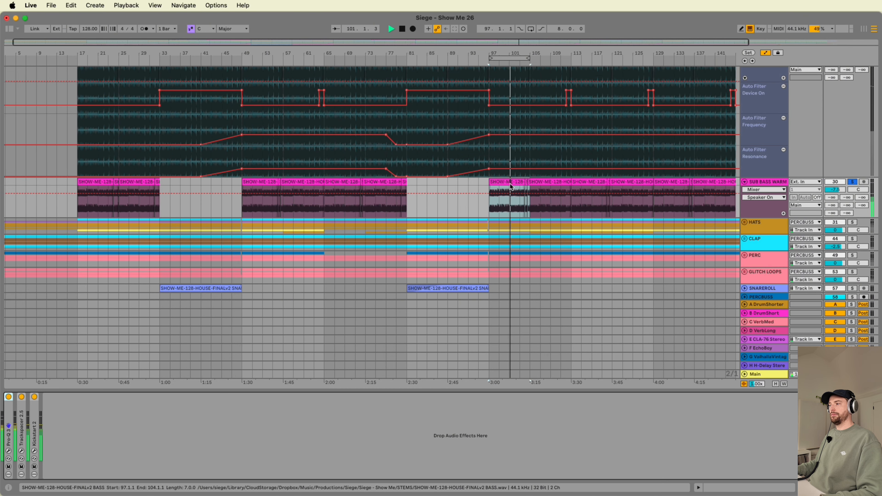
key(space)
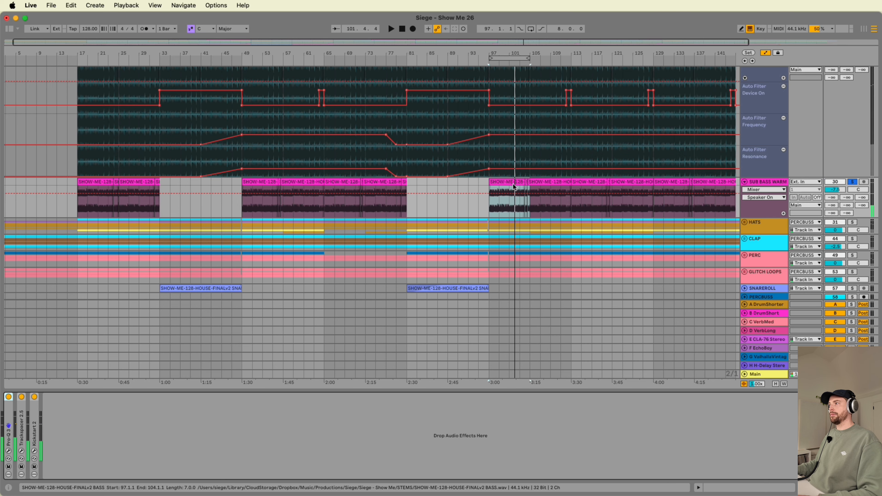
drag(525, 188, 488, 190)
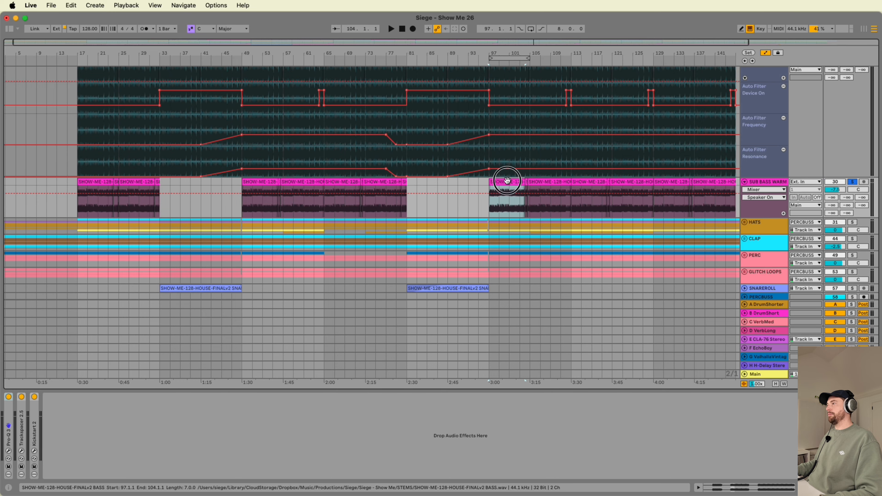
click(761, 180)
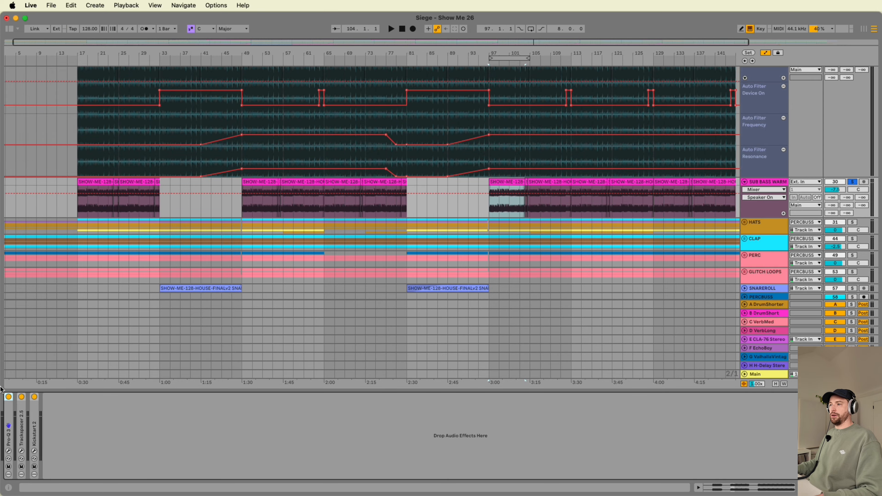
- Audition SUB BASS WARM with its Pro-Q 3 switched off, turn the EQ back on, and inspect its settings
click(8, 397)
key(space)
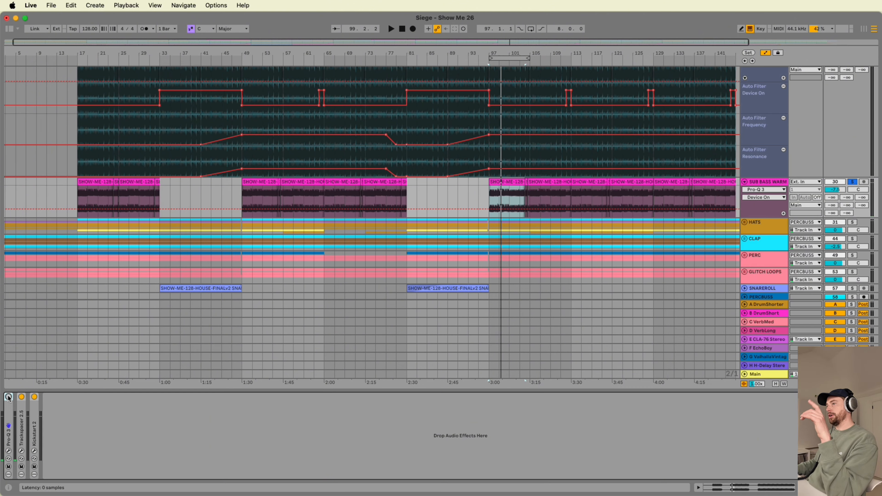
click(9, 397)
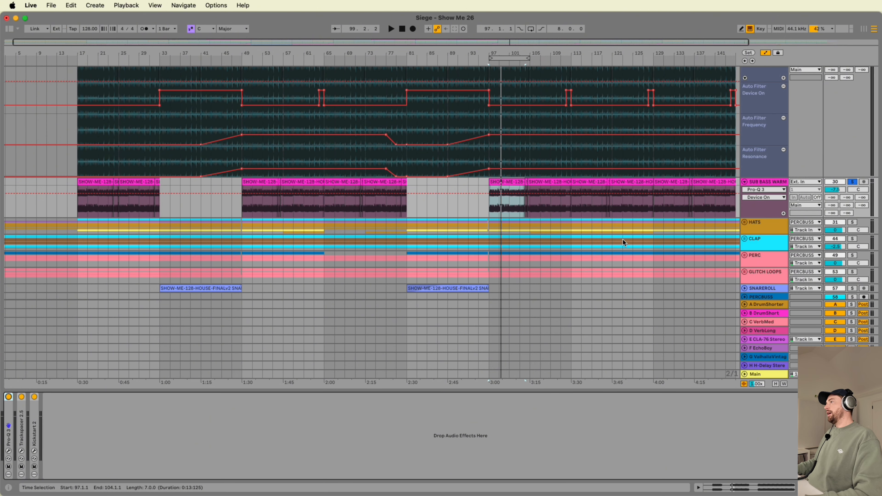
click(9, 451)
click(10, 452)
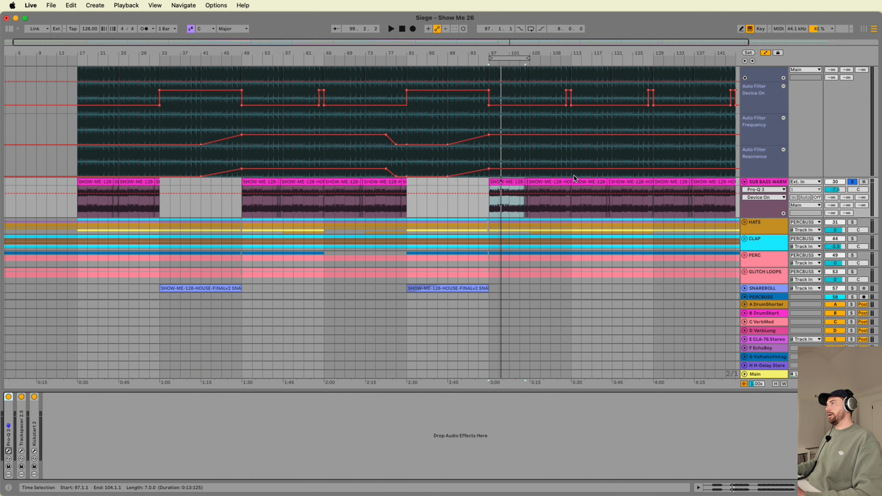
- Unfold the disabled SUB BASS track near the end of the track list, solo it, and audition it from bar 97
scroll(575, 178, down, 10)
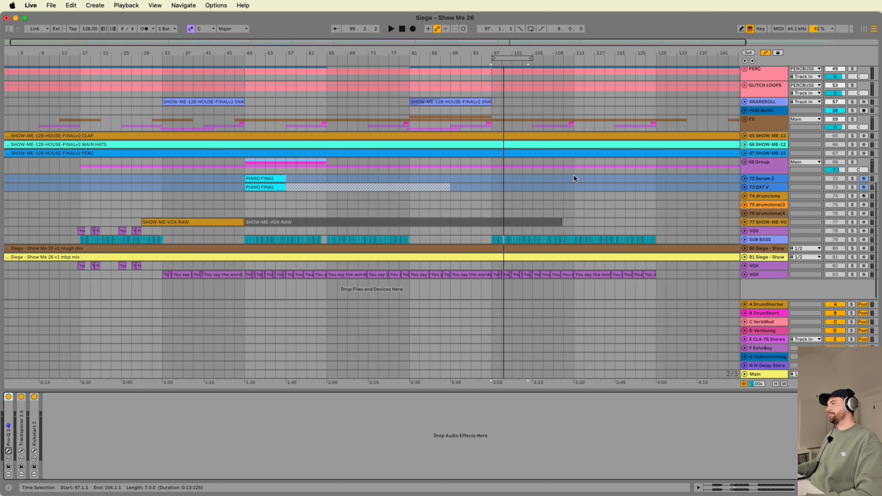
click(745, 240)
click(853, 240)
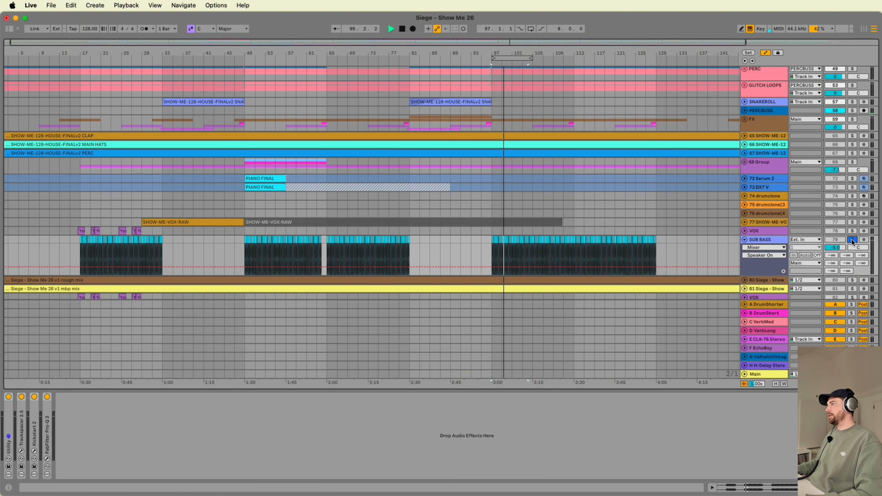
key(space)
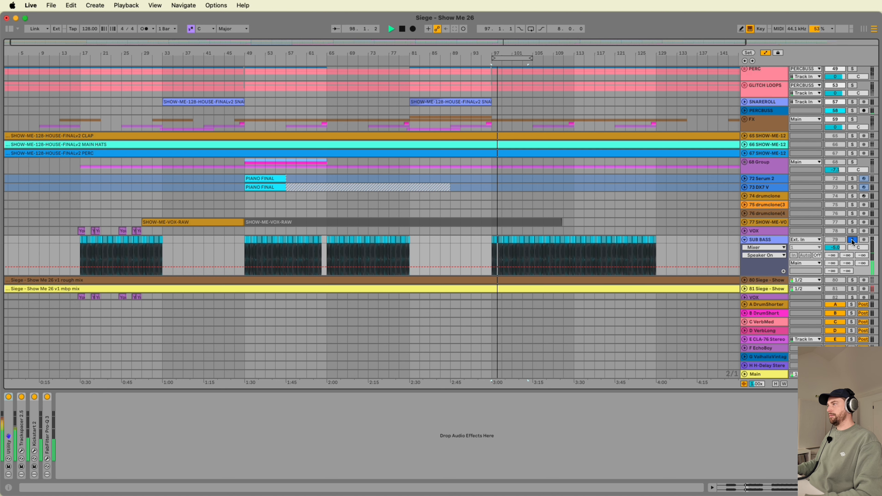
key(space)
click(761, 240)
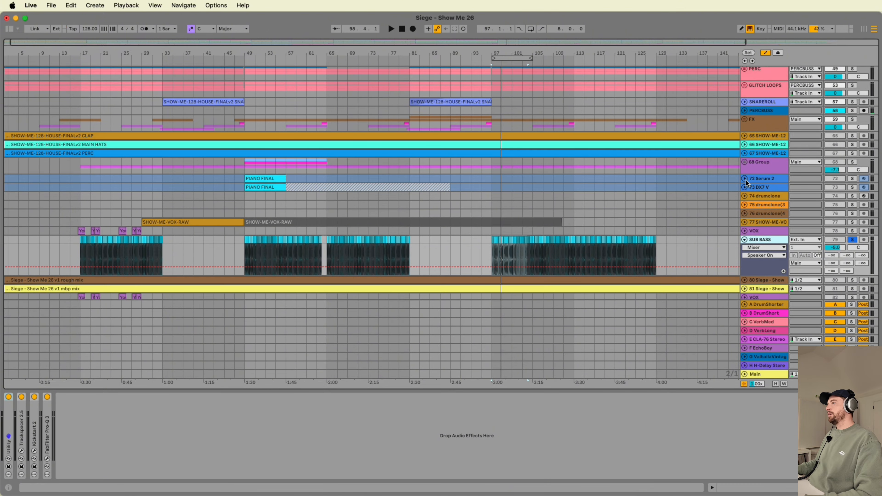
- Unfold the Serum 2 and DX7 V tracks and audition the PIANO FINAL clip on each from bar 49
click(746, 187)
click(745, 179)
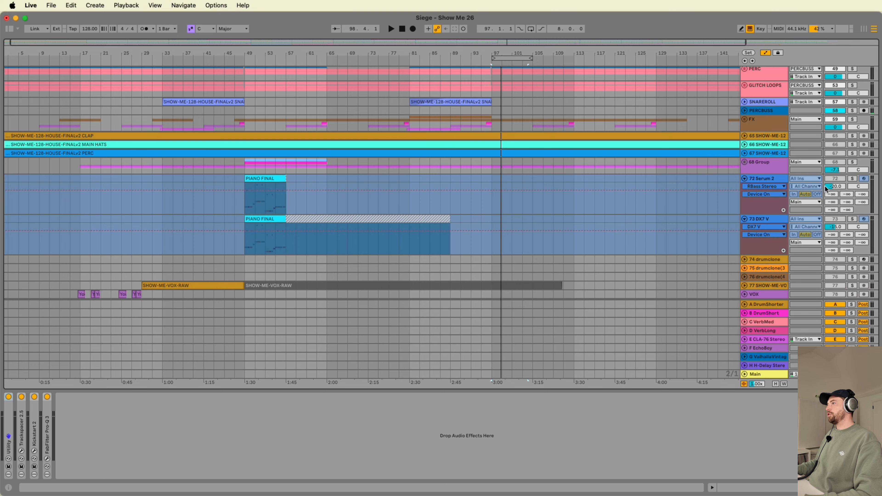
click(276, 181)
key(space)
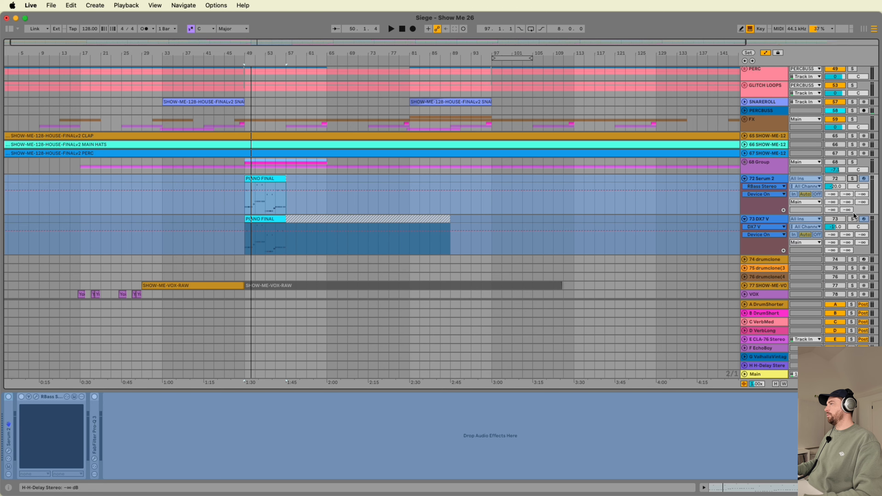
click(854, 219)
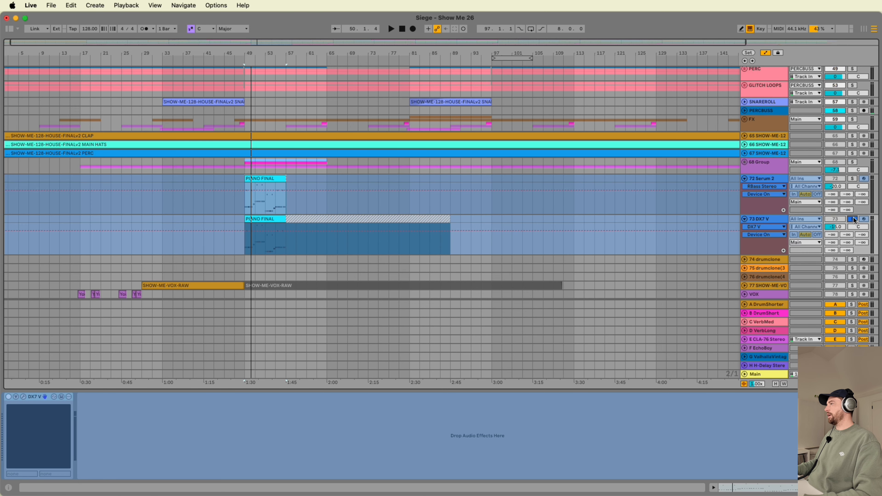
click(261, 220)
key(space)
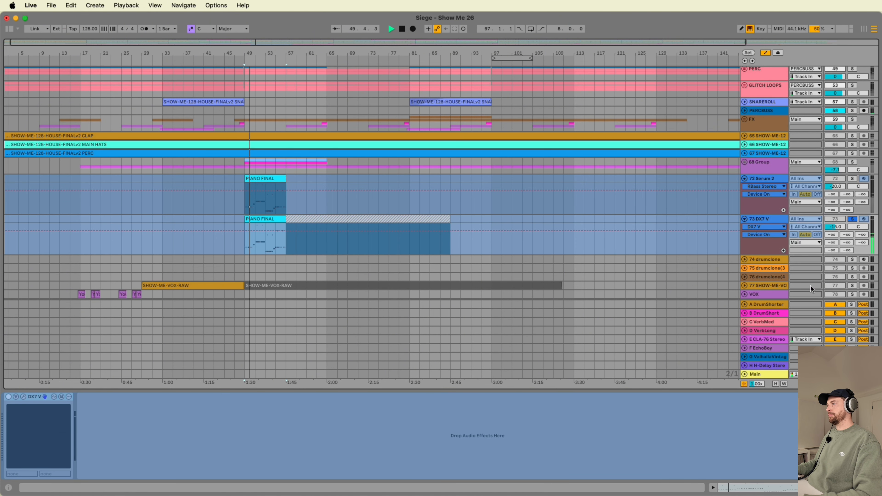
- Unfreeze the DX7 V track, view its Lately Bass preset in the synth window, and unsolo the track
right_click(767, 223)
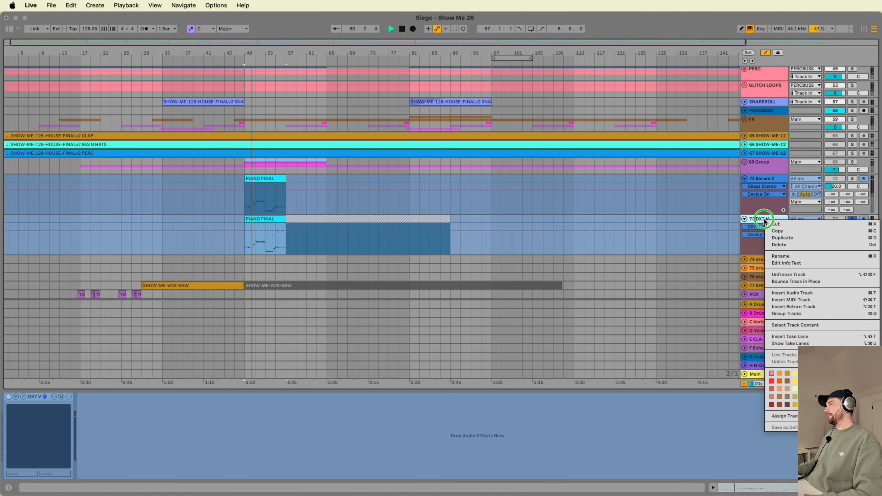
click(795, 275)
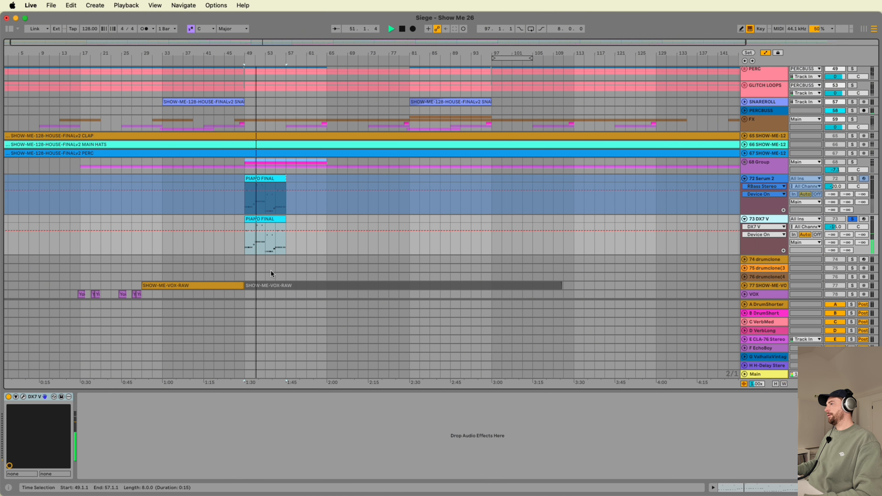
click(24, 397)
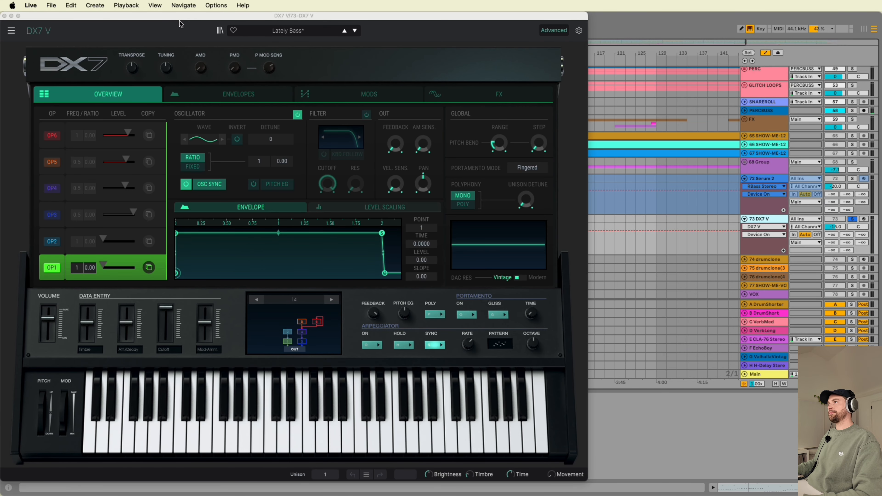
drag(178, 15, 245, 15)
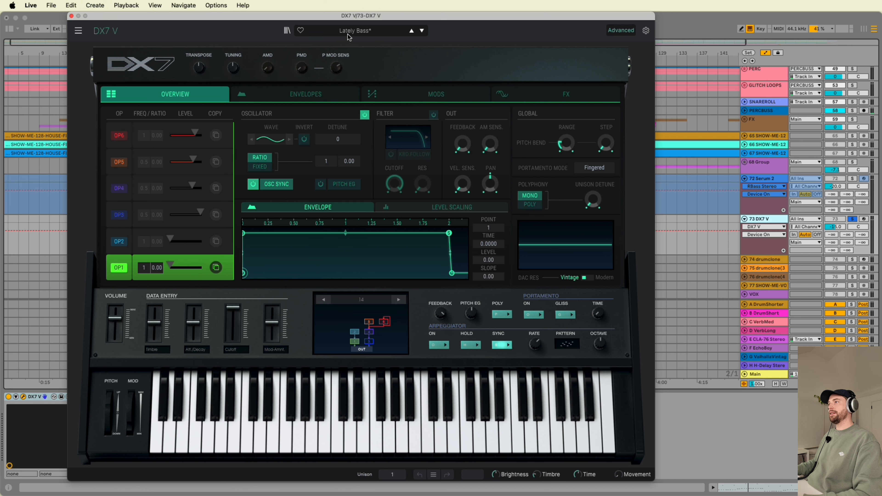
click(71, 16)
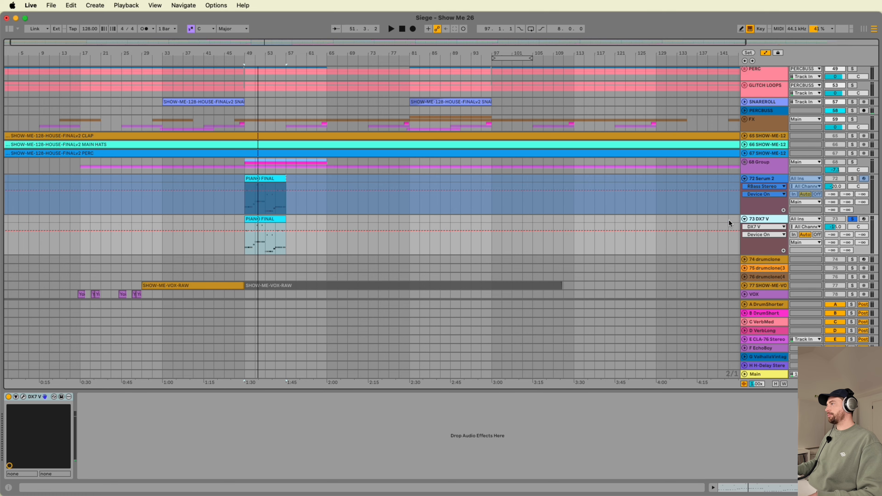
click(853, 218)
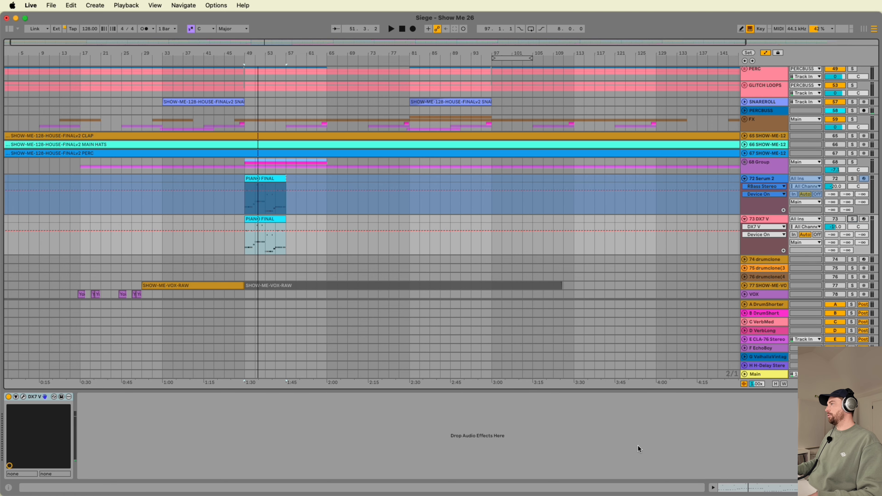
- Return to the LATELY BASS track, solo it, and audition it from bar 49 and from bar 97
double_click(643, 392)
scroll(606, 300, up, 15)
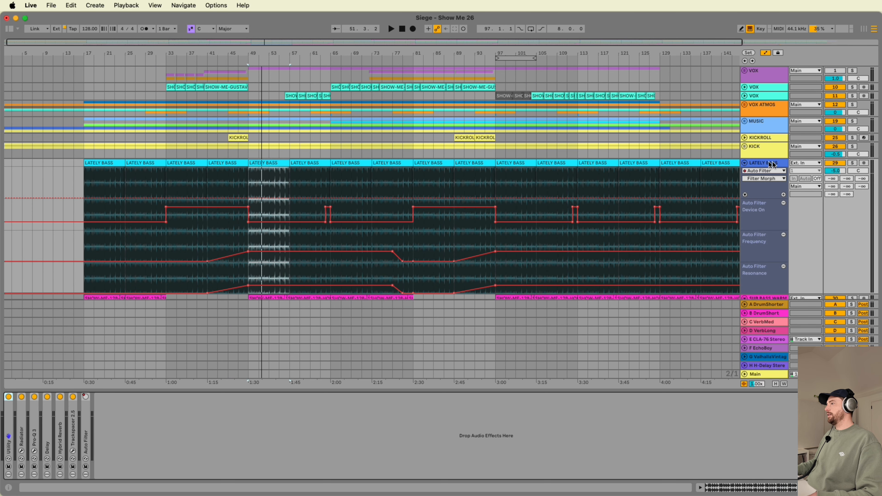
click(854, 163)
key(space)
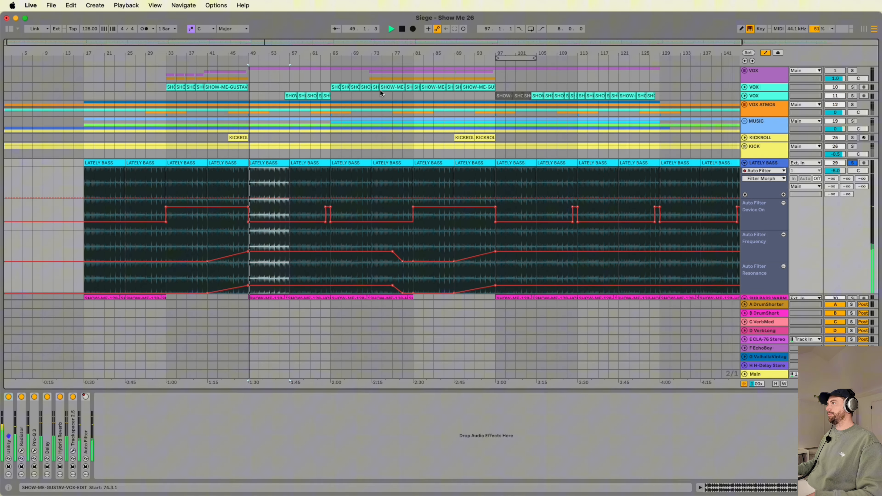
click(503, 58)
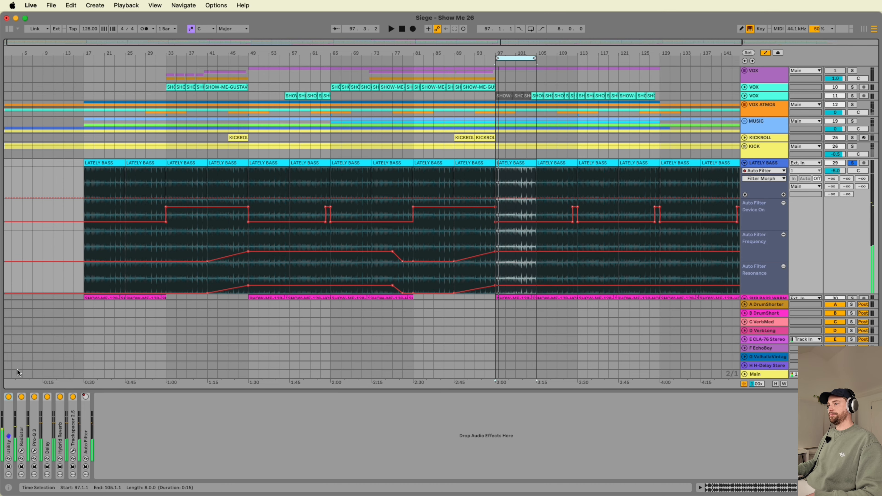
- Open the Radiator and Pro-Q 3 plug-ins on the LATELY BASS track and examine their settings
click(24, 453)
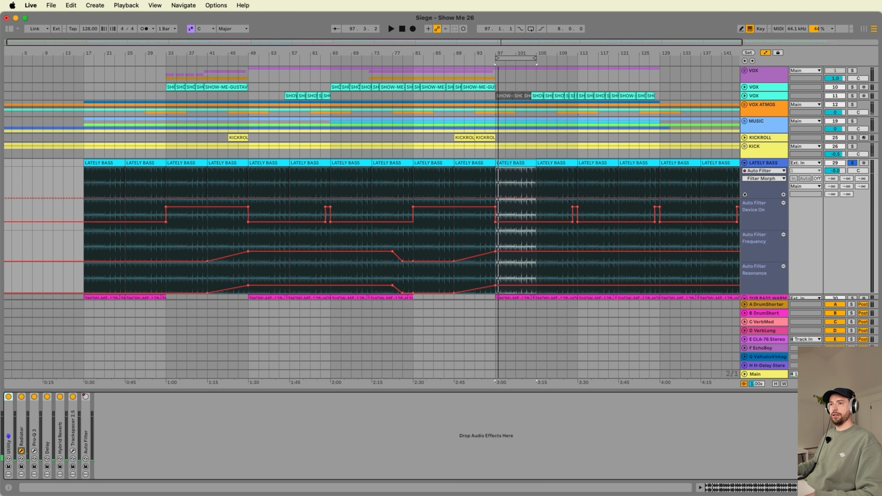
drag(339, 195, 442, 125)
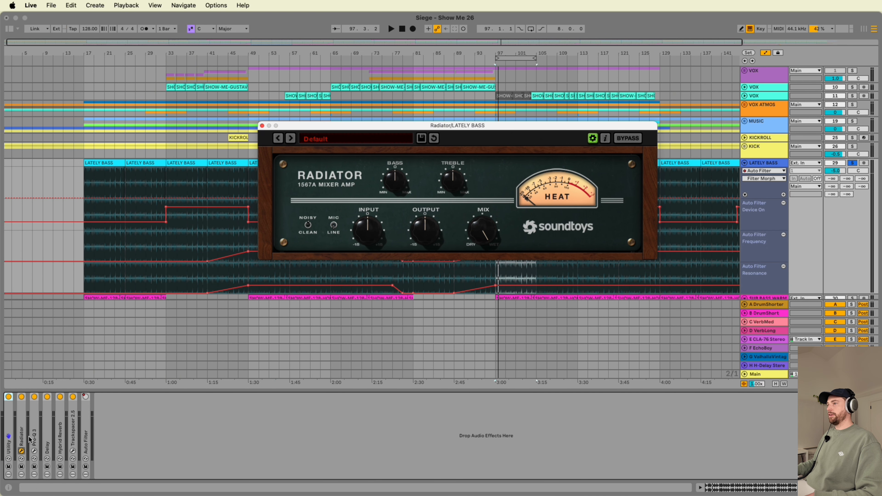
click(34, 451)
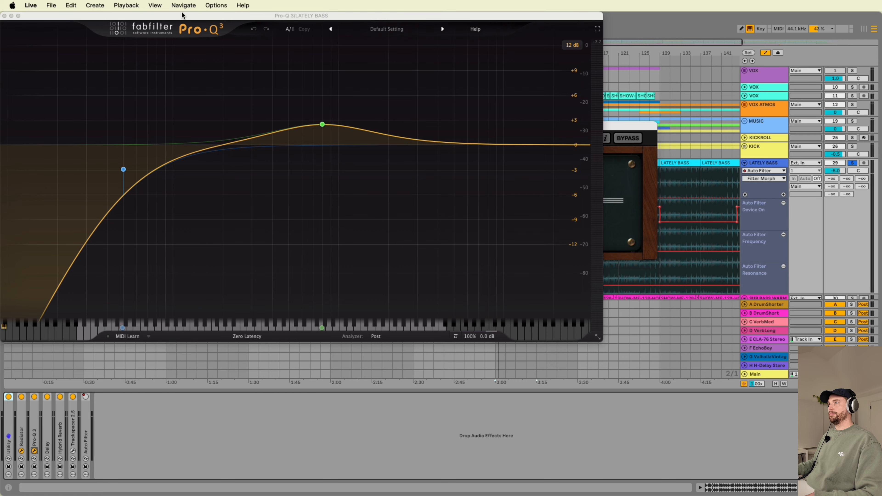
drag(184, 15, 266, 16)
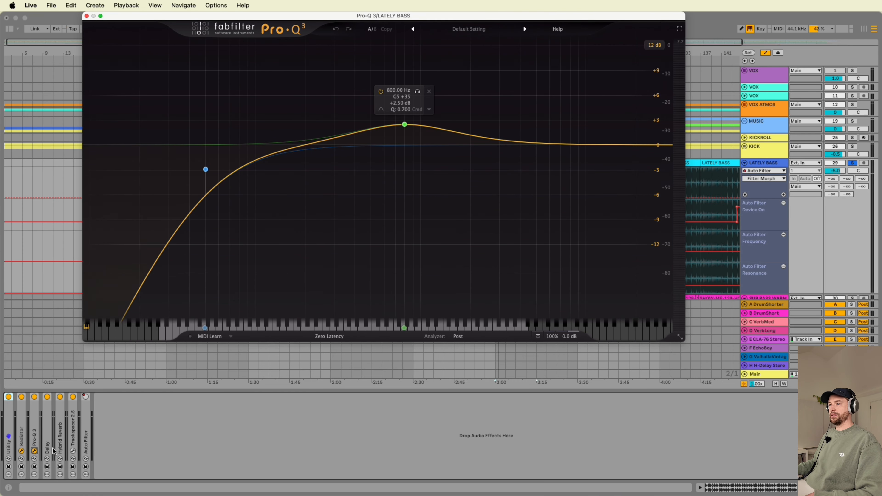
- Unfold the Delay, Hybrid Reverb and Trackspacer 2.5 devices on the LATELY BASS track to view their settings
click(47, 459)
double_click(48, 445)
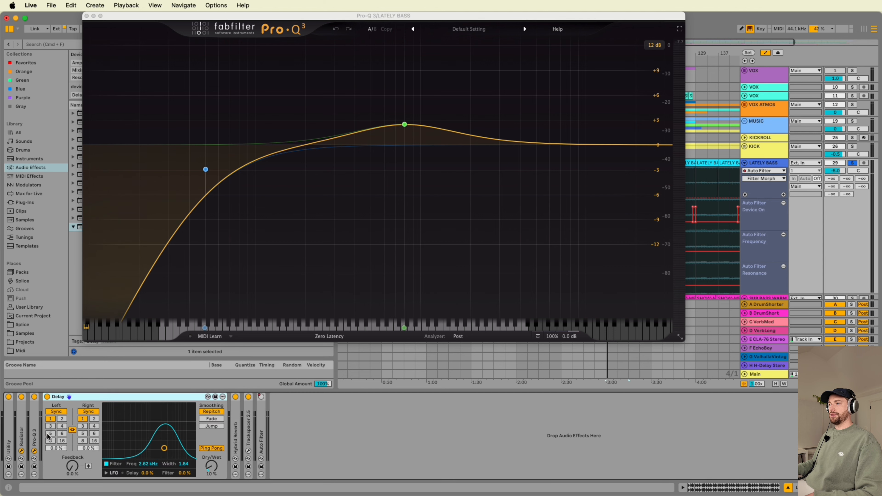
double_click(237, 435)
double_click(528, 419)
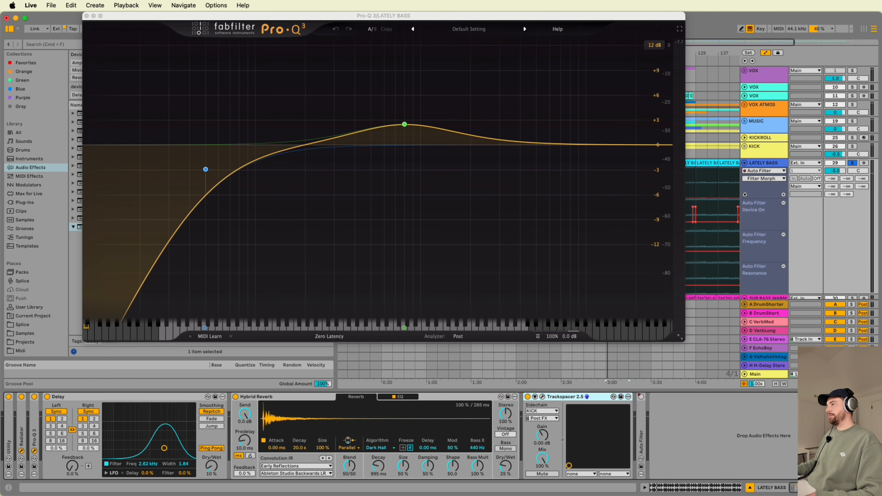
- Close the Pro-Q 3 window and hide the browser to widen the arrangement
click(86, 16)
click(262, 126)
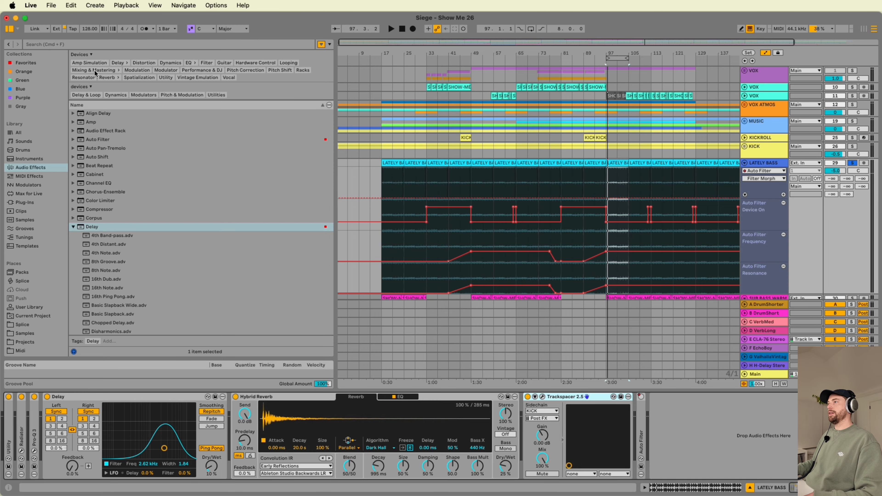
click(10, 28)
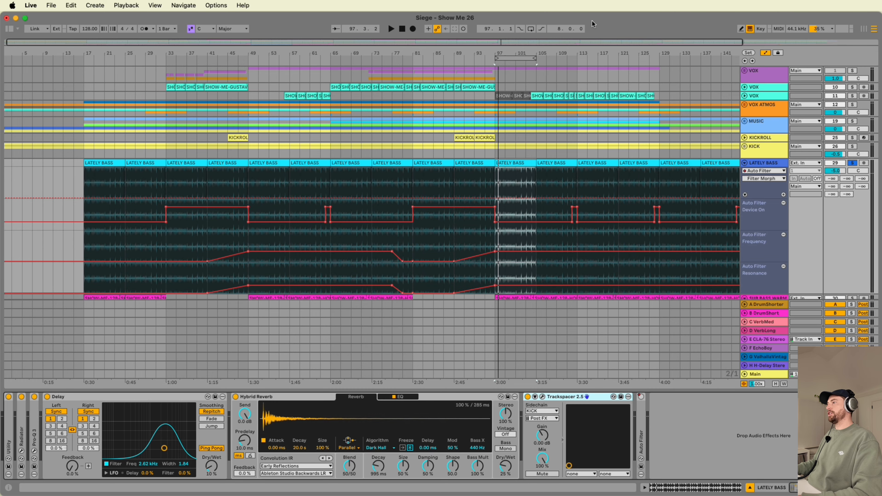
- Select the SUB BASS WARM track, solo it alongside LATELY BASS, and audition both from bar 97
drag(514, 57, 422, 115)
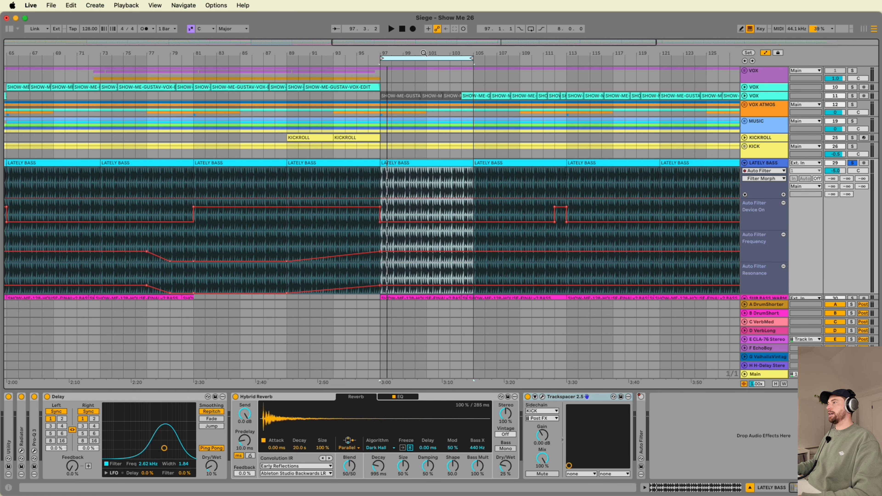
scroll(469, 201, down, 5)
click(773, 207)
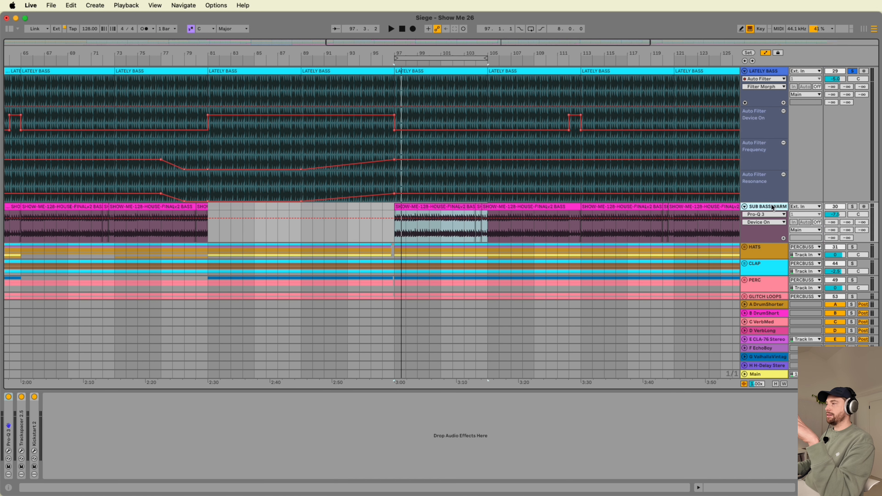
scroll(773, 207, up, 3)
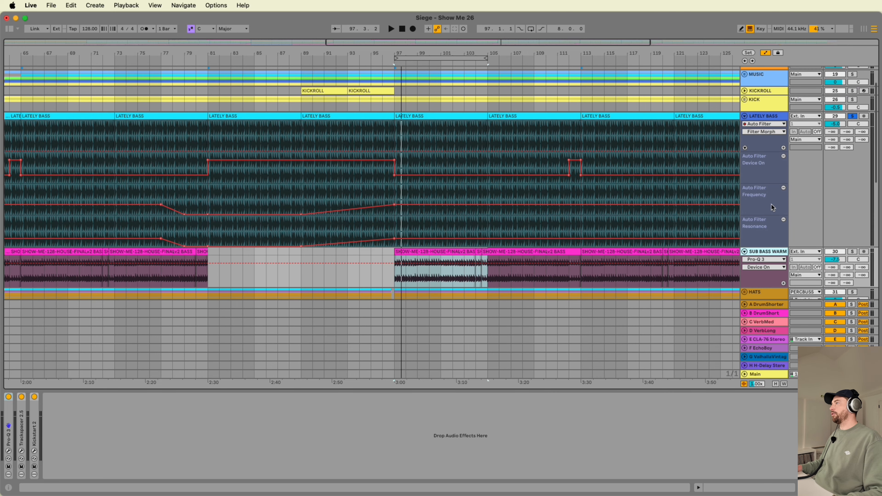
key(space)
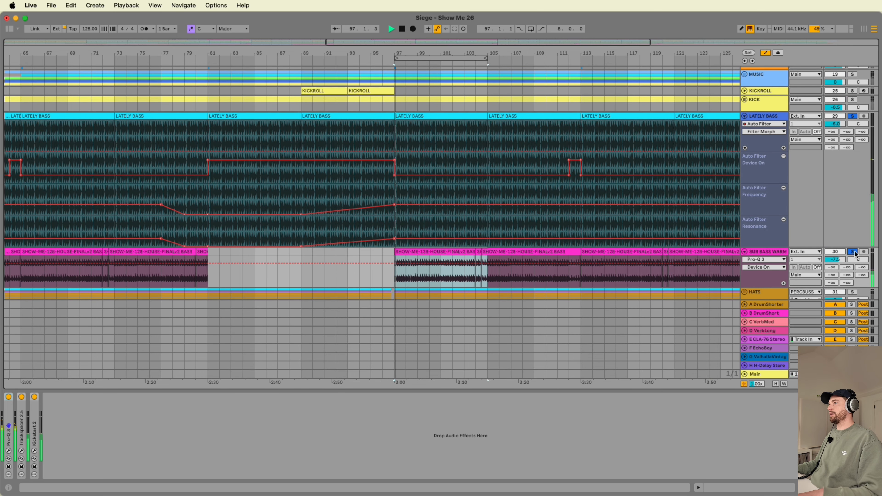
- Hide the device view and audition the basses with the KICK and MUSIC groups soloed, clearing all solos when done
click(852, 100)
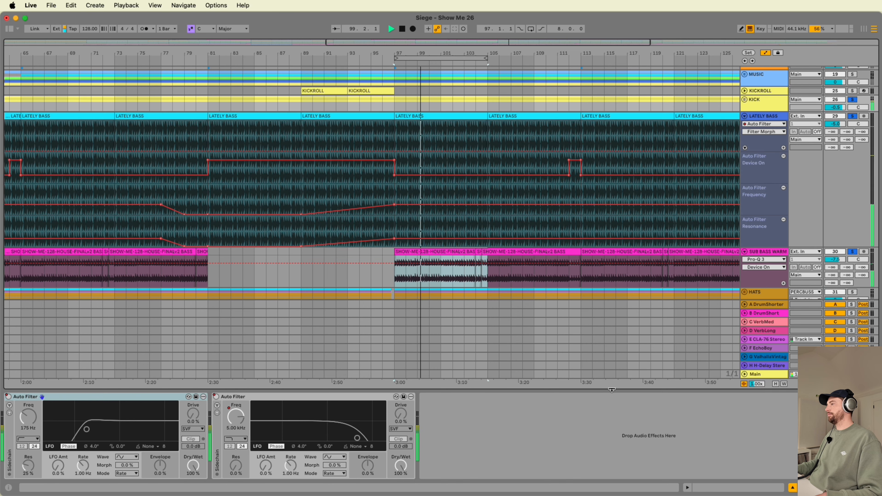
key(super+alt+l)
scroll(791, 212, up, 3)
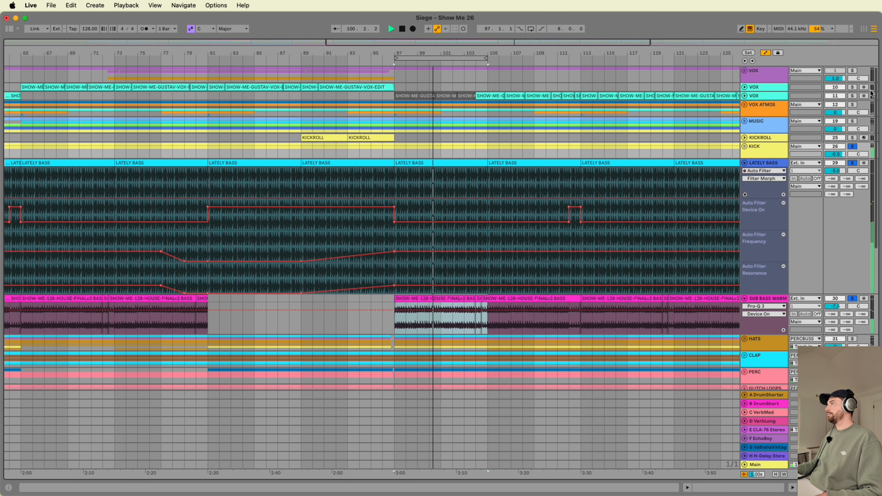
click(853, 122)
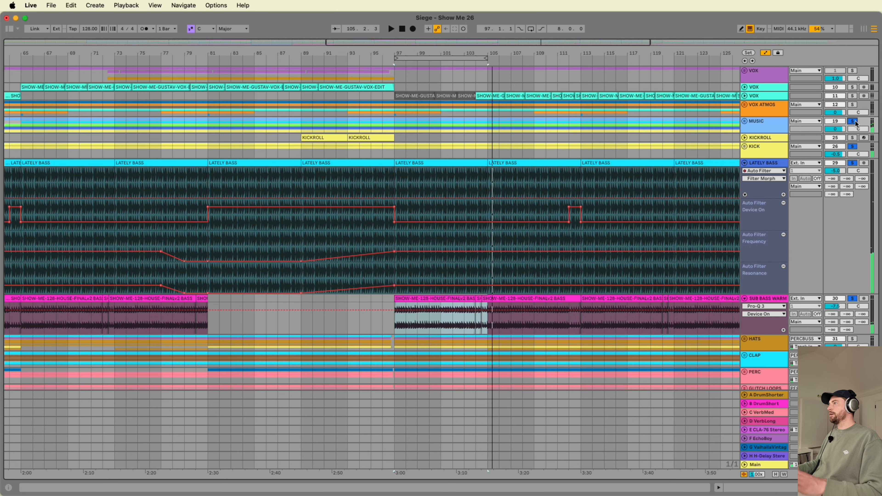
click(855, 122)
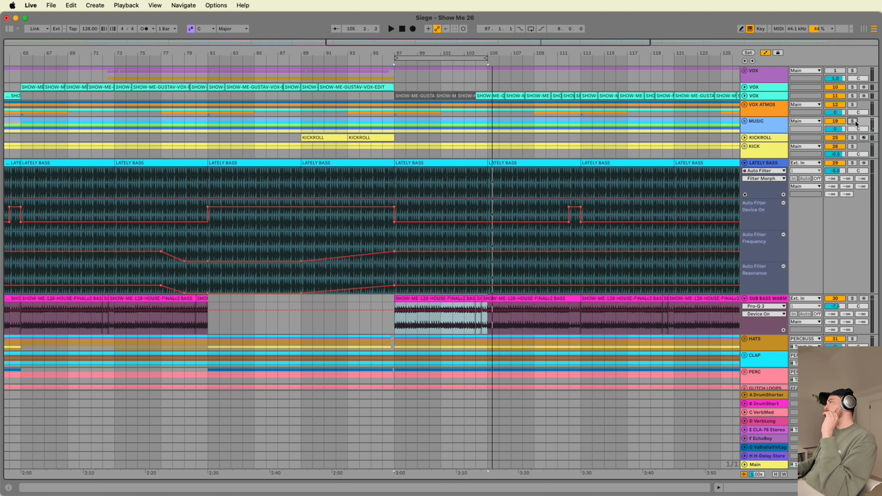
- Unfold the HATS group and its 909 HATS track, and audition the soloed 909 hats from bar 97
scroll(746, 325, down, 5)
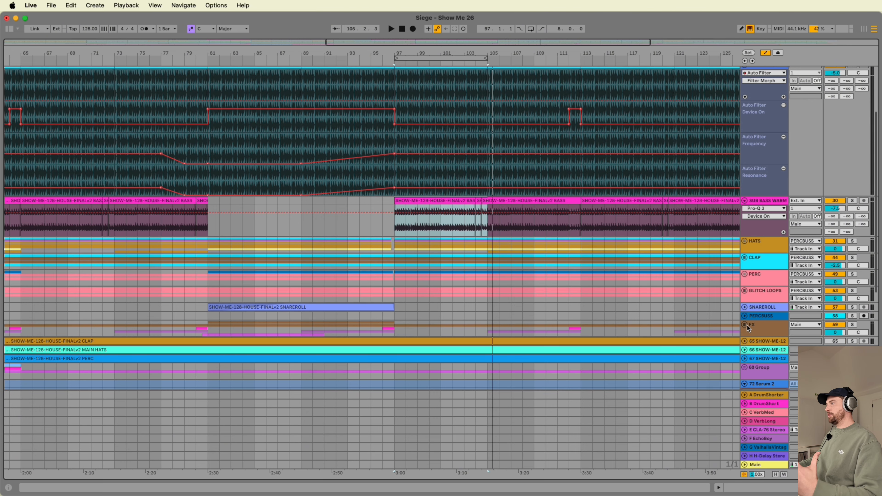
click(747, 242)
scroll(747, 209, down, 2)
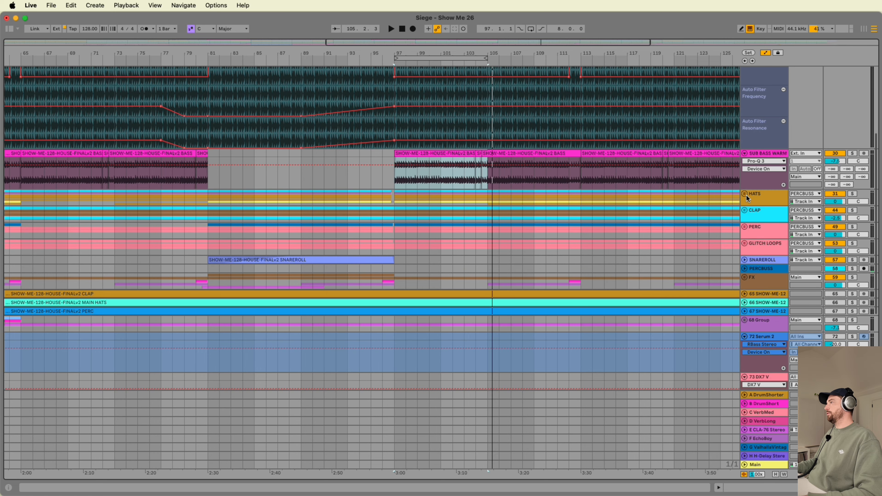
scroll(746, 194, down, 2)
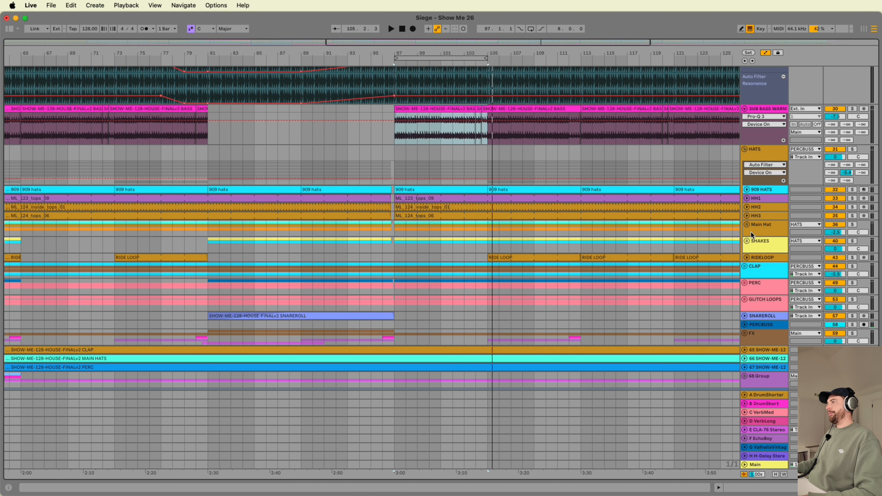
click(746, 189)
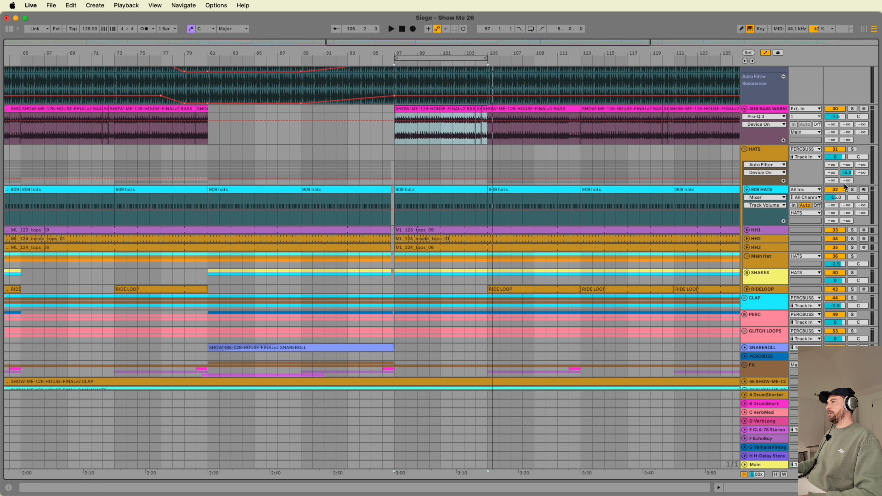
click(854, 191)
key(space)
- Examine the 909 Core Kit and Noise Drums devices on 909 HATS, comparing the sound with Noise Drums off and on
double_click(766, 191)
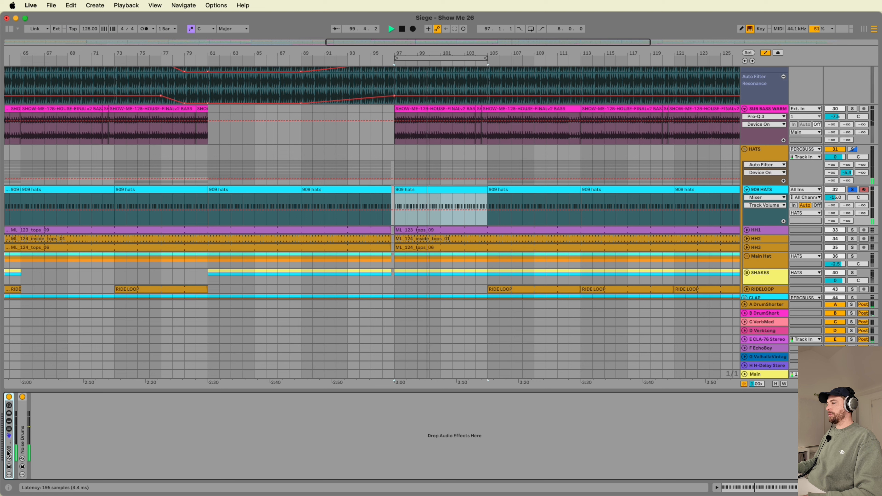
double_click(8, 454)
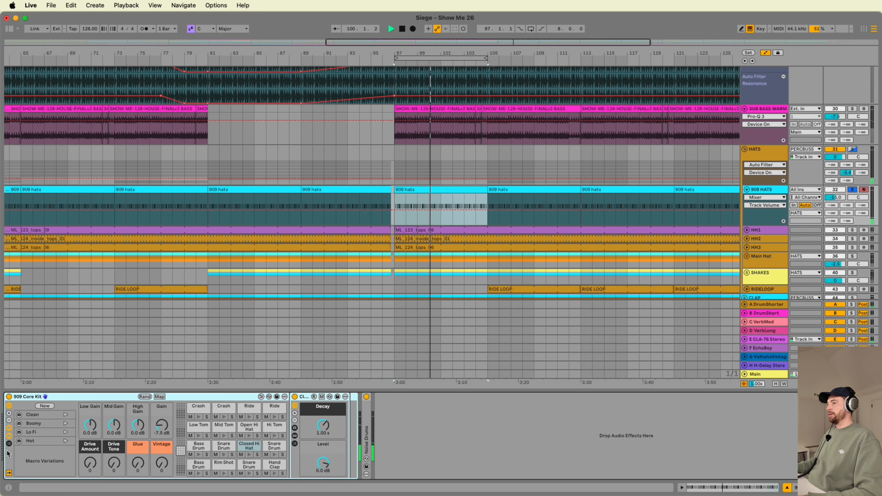
double_click(73, 396)
double_click(25, 413)
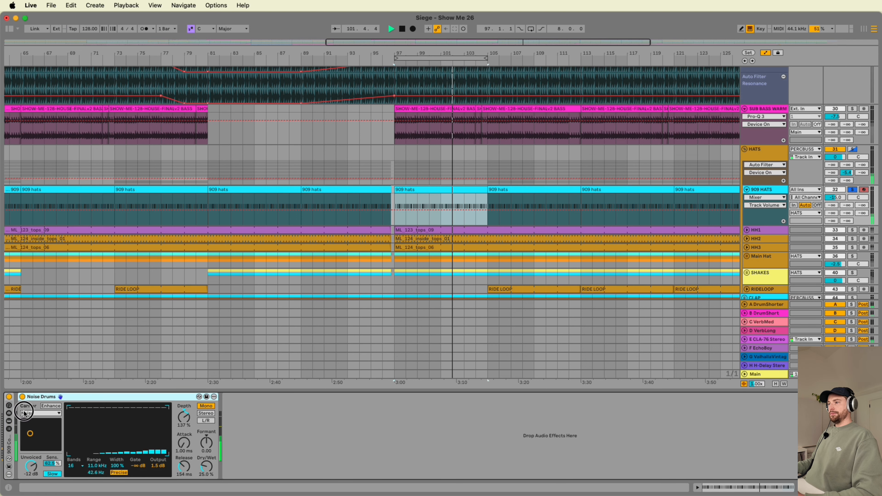
click(22, 397)
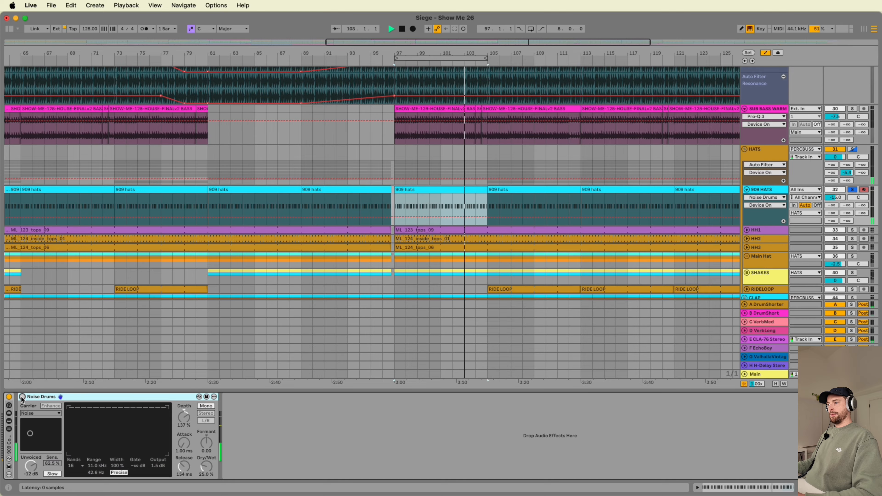
click(22, 397)
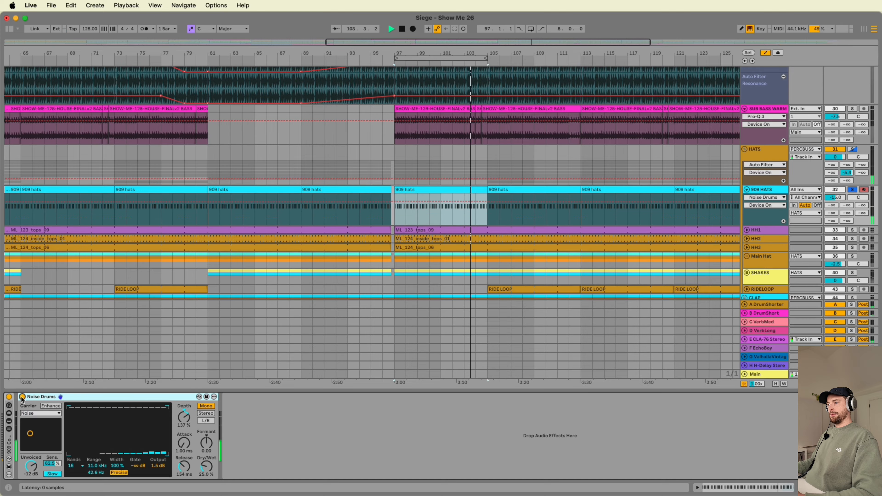
double_click(83, 397)
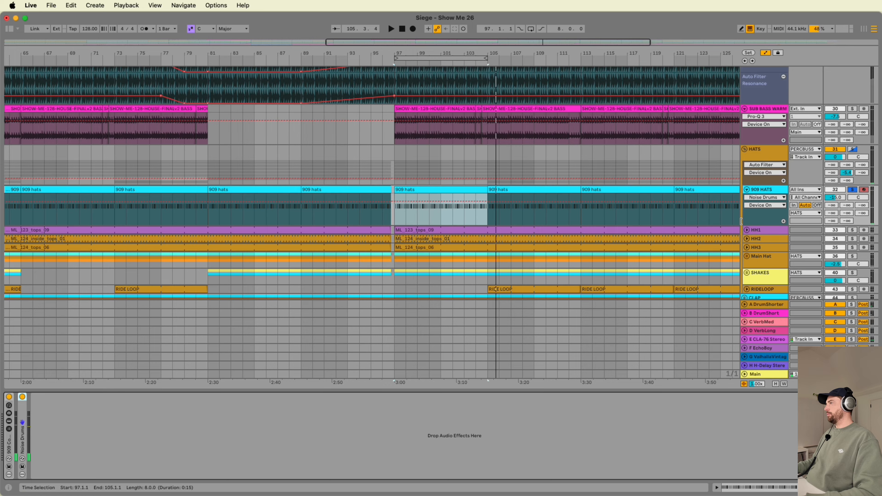
- Unfold and solo the HH1 track, and audition its ML_123_tops_09 clip from bar 97
click(746, 231)
click(852, 230)
key(space)
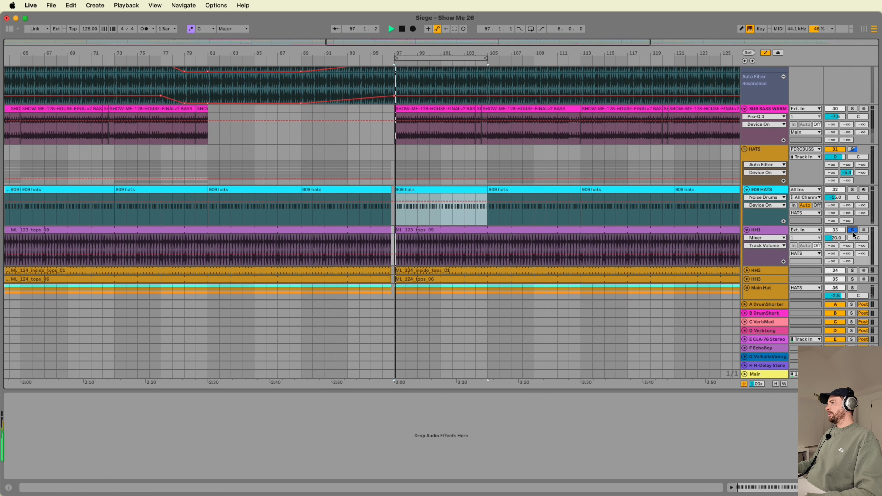
click(430, 234)
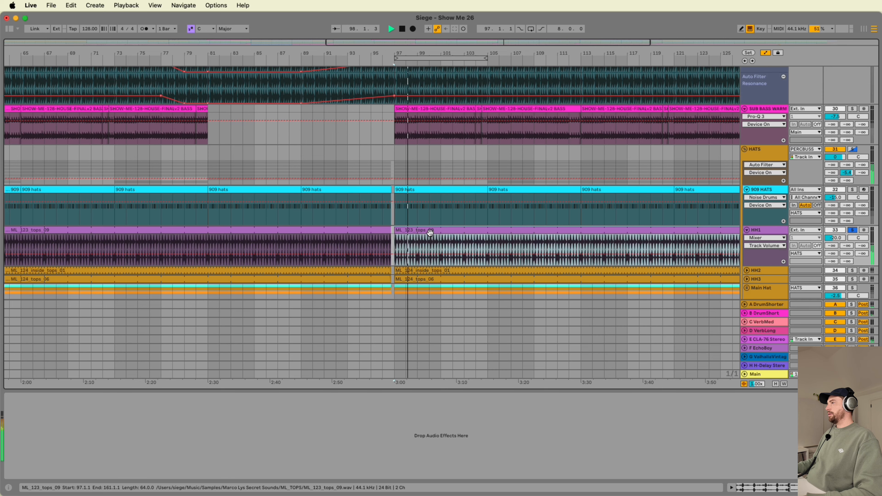
- Unfold the HH2 and HH3 tracks and solo each in turn to audition their tops loops
scroll(737, 212, down, 5)
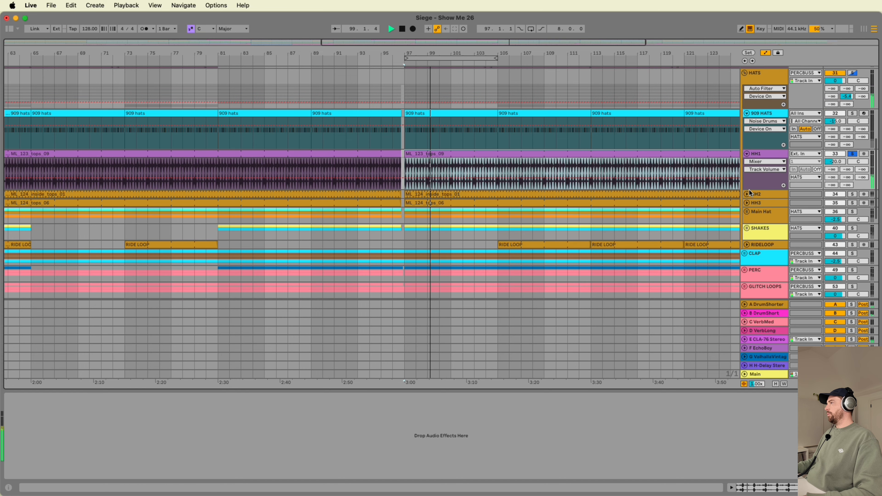
click(747, 194)
click(852, 195)
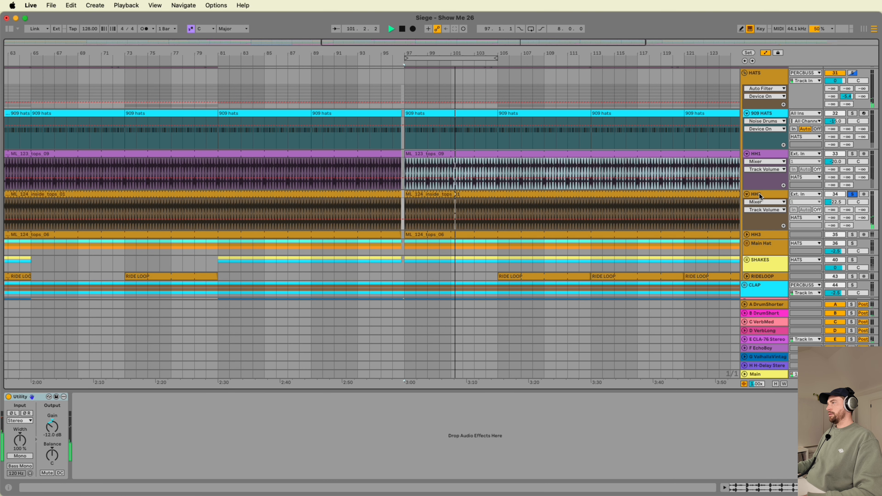
click(853, 235)
click(747, 236)
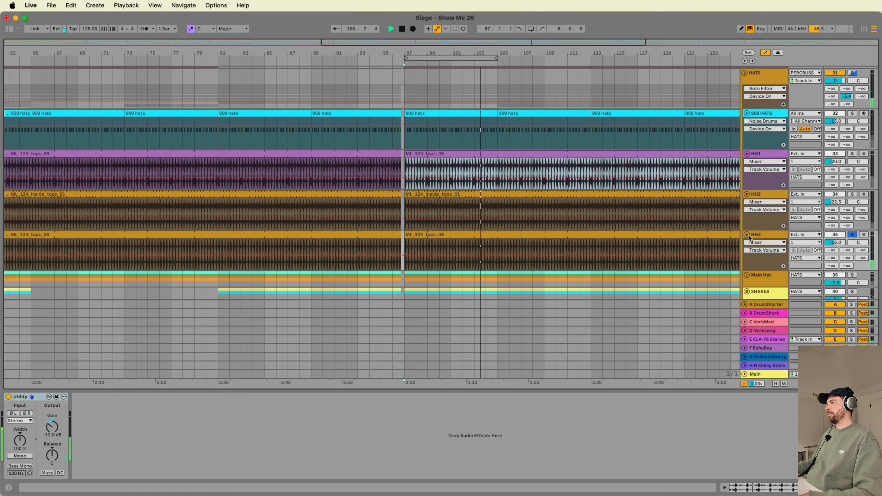
- Unfold the Main Hat group and audition it soloed
scroll(748, 208, down, 5)
click(747, 198)
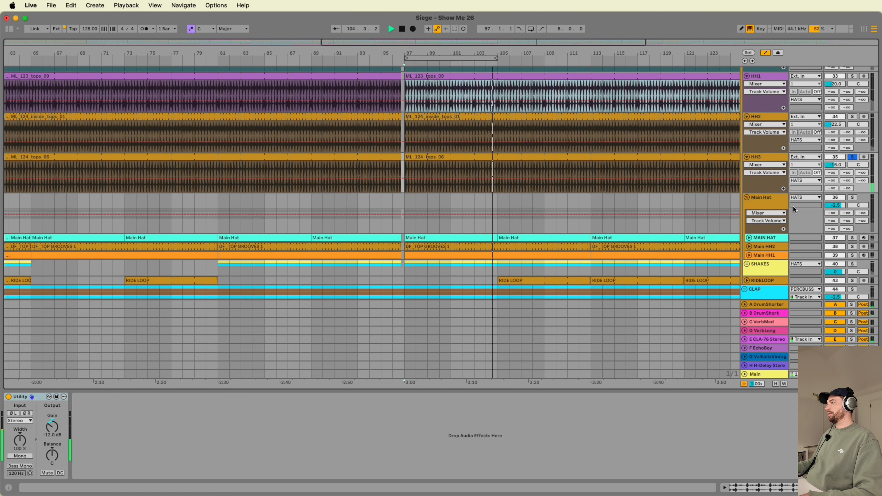
click(783, 202)
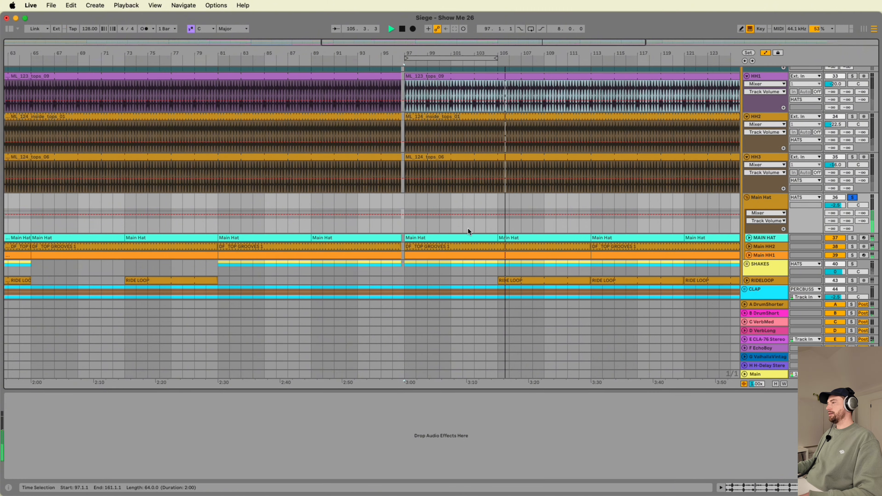
- Solo the SHAKES group and the RIDELOOP track in turn to audition each, and select SHAKES
scroll(468, 228, down, 4)
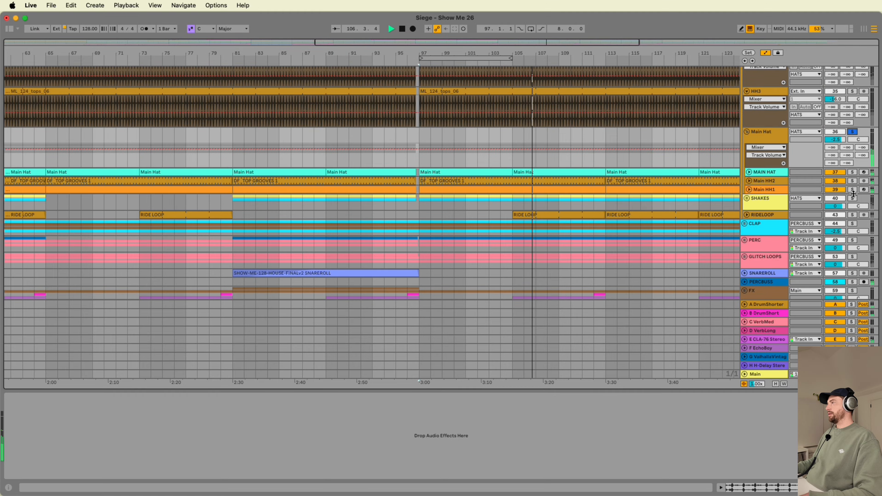
click(854, 200)
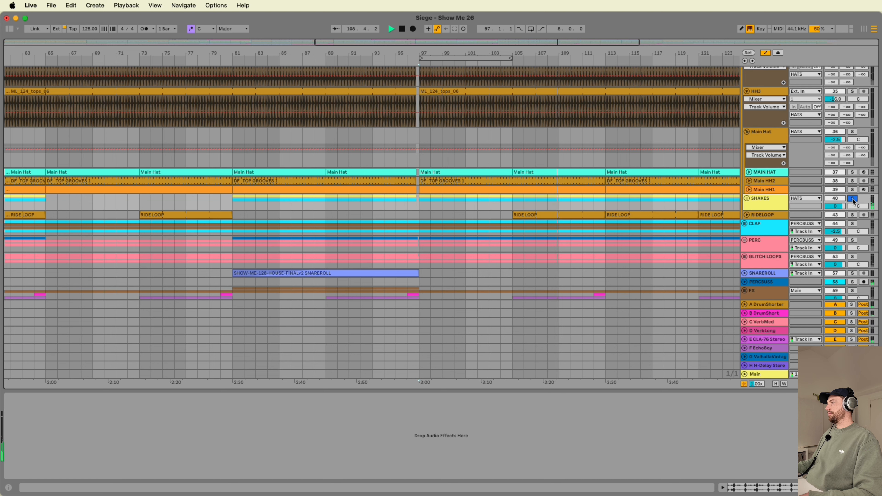
click(853, 215)
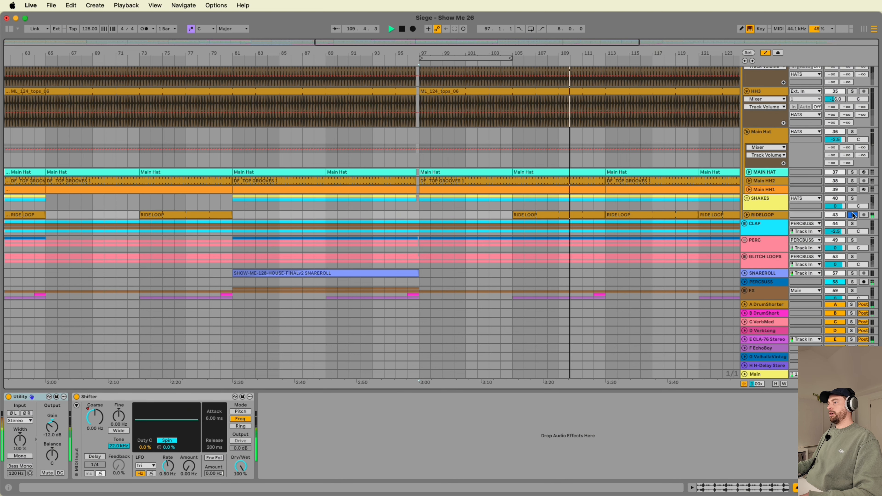
click(769, 202)
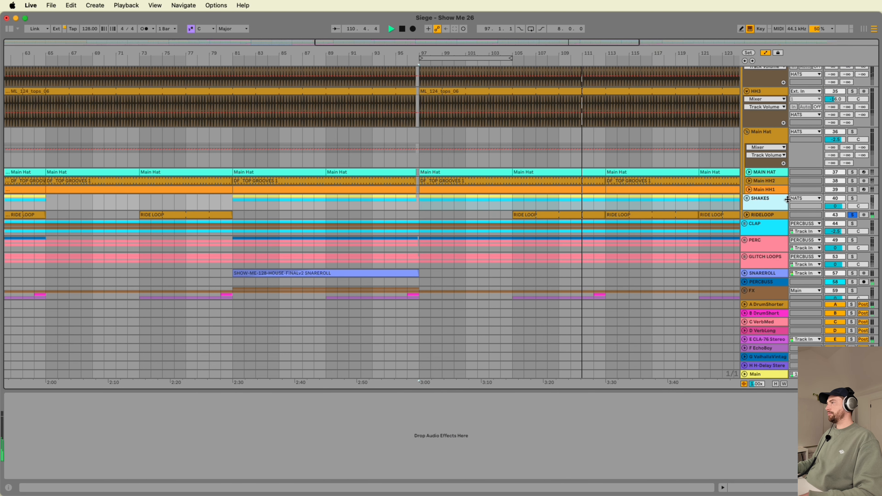
- Solo the whole HATS group and audition all the hats together from the 909 hats clip at bar 97
scroll(746, 200, up, 6)
click(854, 126)
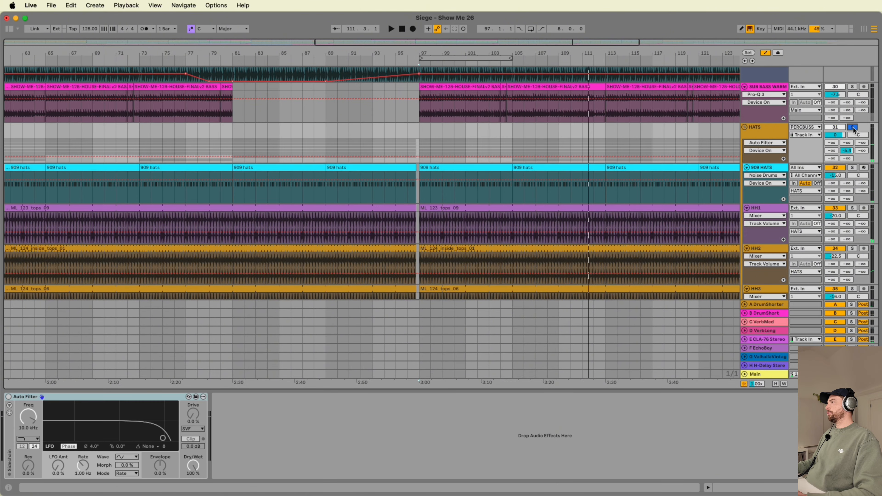
click(476, 169)
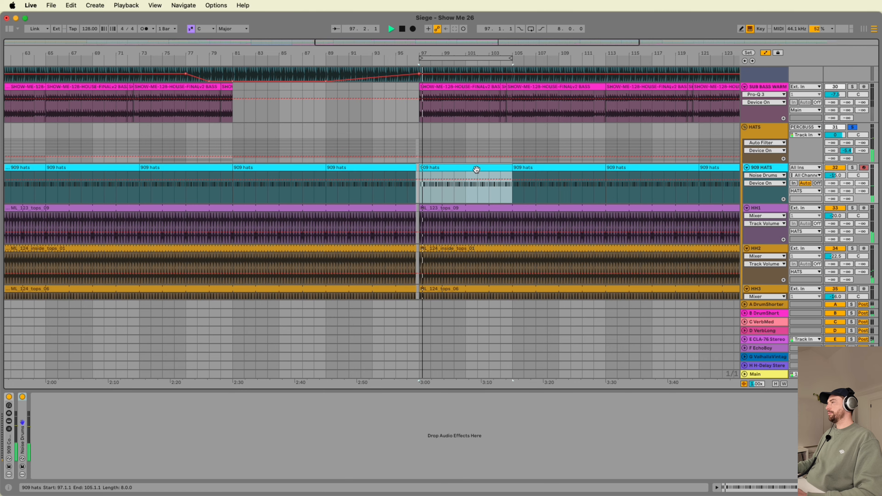
- Mute and unmute the 909 HATS track for comparison, and fold its neighbouring hat tracks and the whole HATS group
click(837, 169)
click(837, 168)
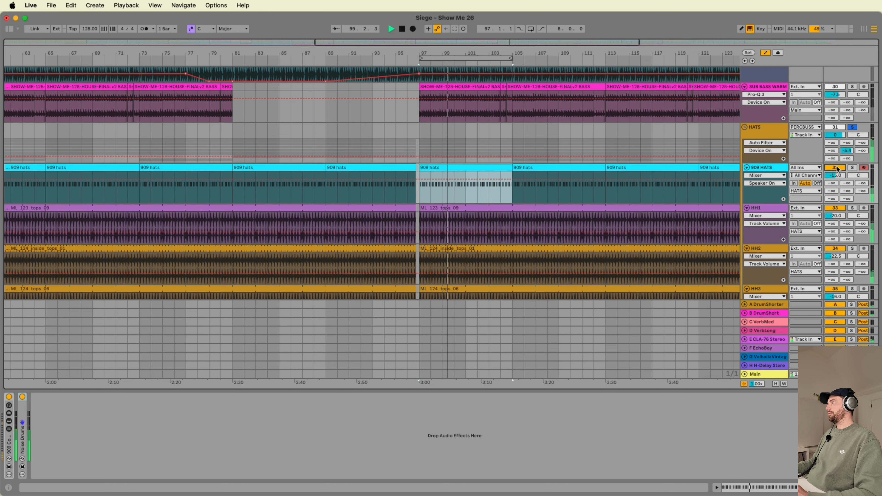
click(747, 167)
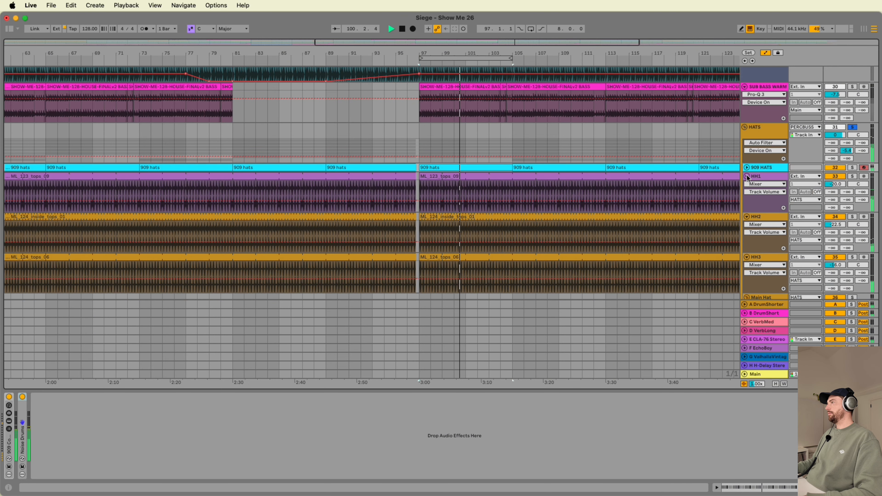
click(746, 176)
click(746, 185)
click(747, 193)
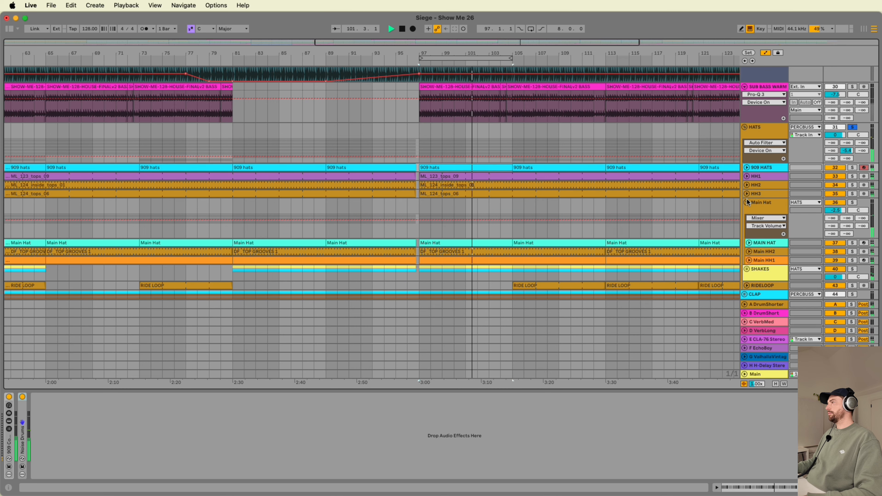
click(747, 203)
click(746, 128)
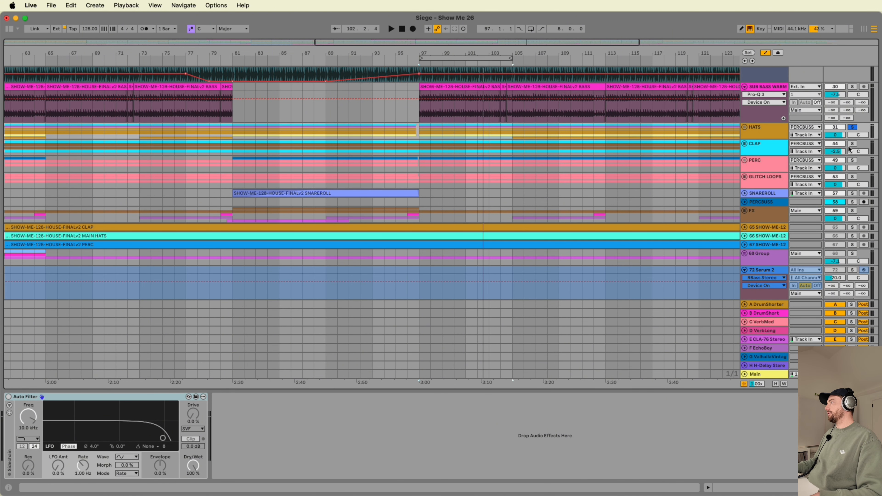
- Solo the CLAP group and play it, unfolding the group and its first CLAP track to show the clap sampler
click(853, 144)
key(space)
click(746, 143)
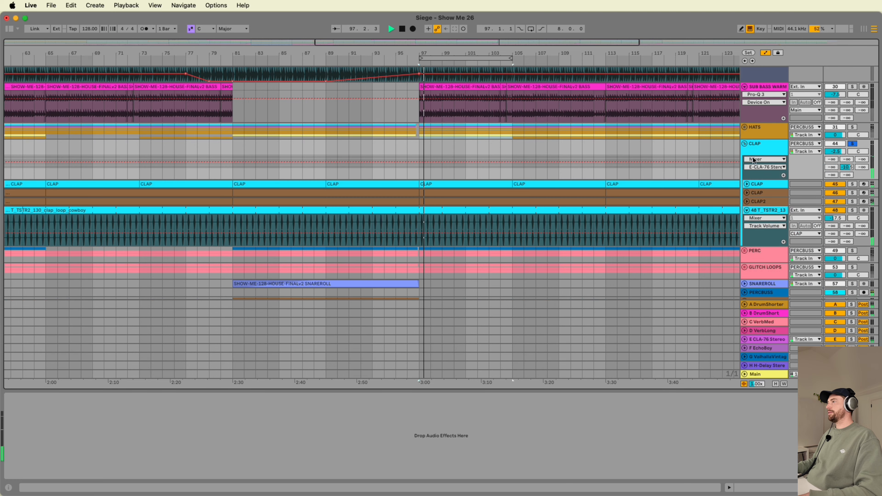
click(747, 184)
click(759, 184)
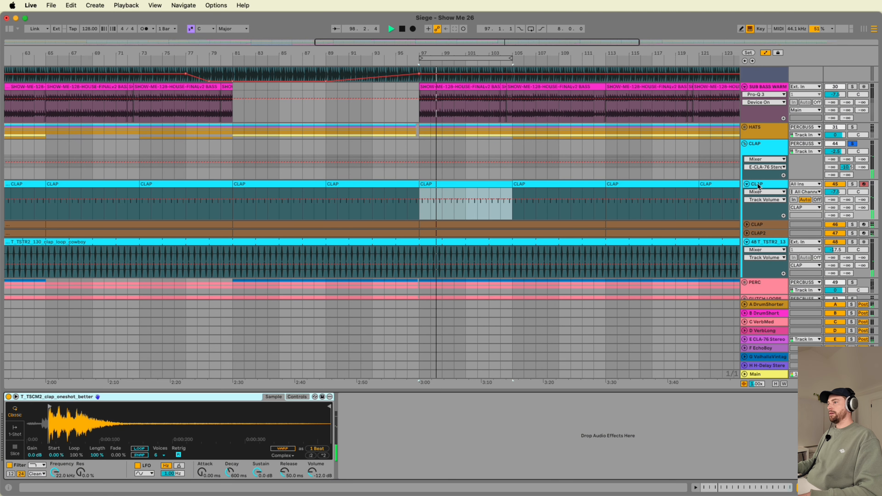
- Examine the devices on the brown CLAP track, CLAP2 and the T_TSTR2_130 clap loop track
click(766, 224)
click(767, 232)
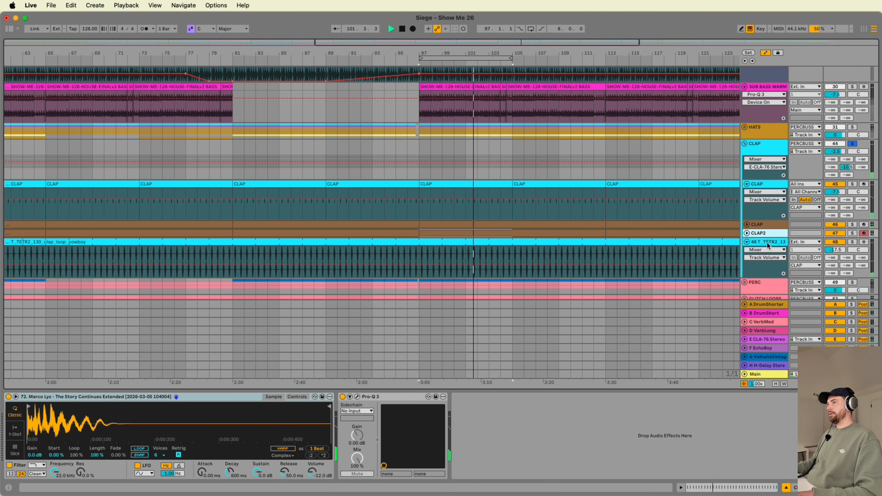
click(767, 242)
scroll(767, 242, down, 3)
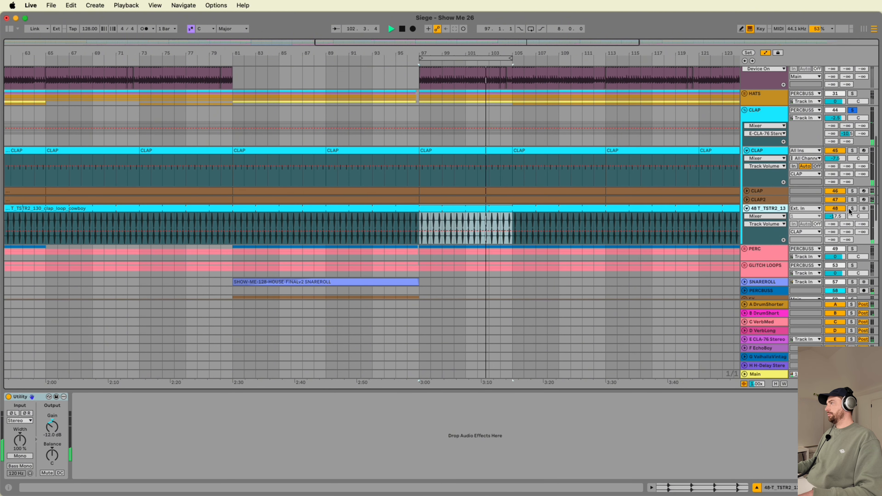
- Solo CLAP2, the brown CLAP and the cyan CLAP track in turn, and return the solo to the whole CLAP group
click(853, 200)
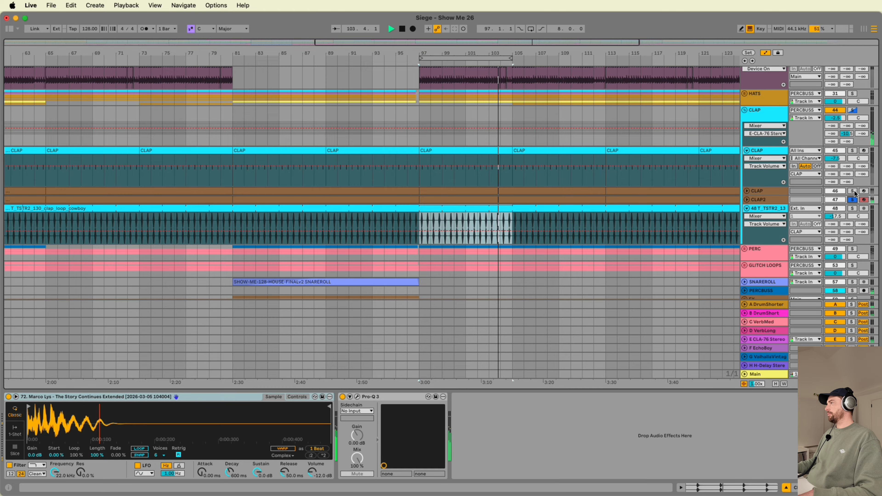
click(855, 194)
click(853, 151)
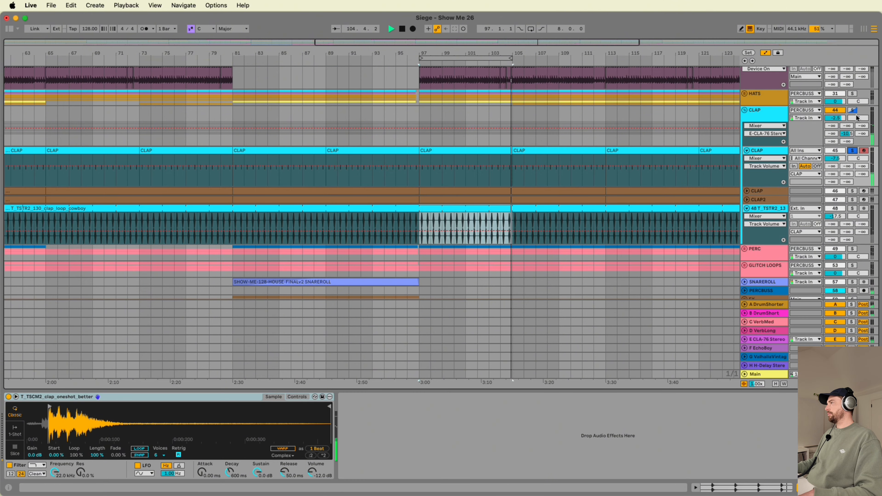
click(857, 117)
- Check the clap tracks' fader levels in the Session View mixer and return to the arrangement
key(Tab)
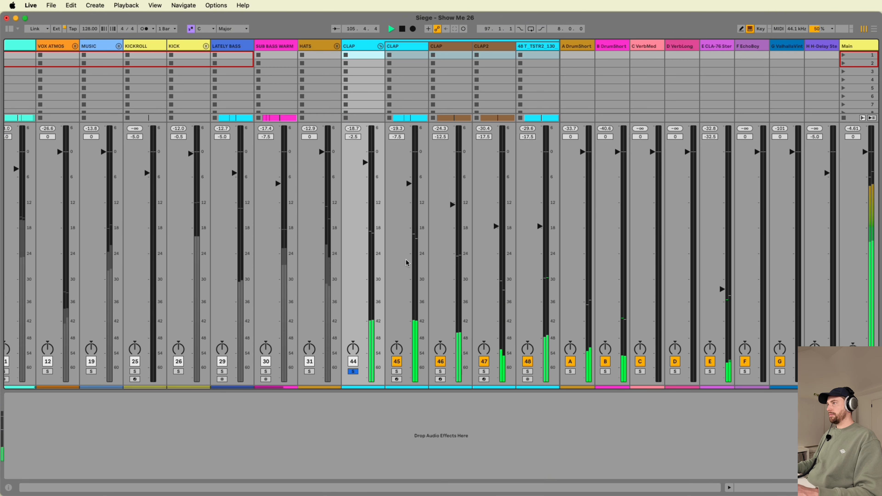
scroll(430, 226, right, 2)
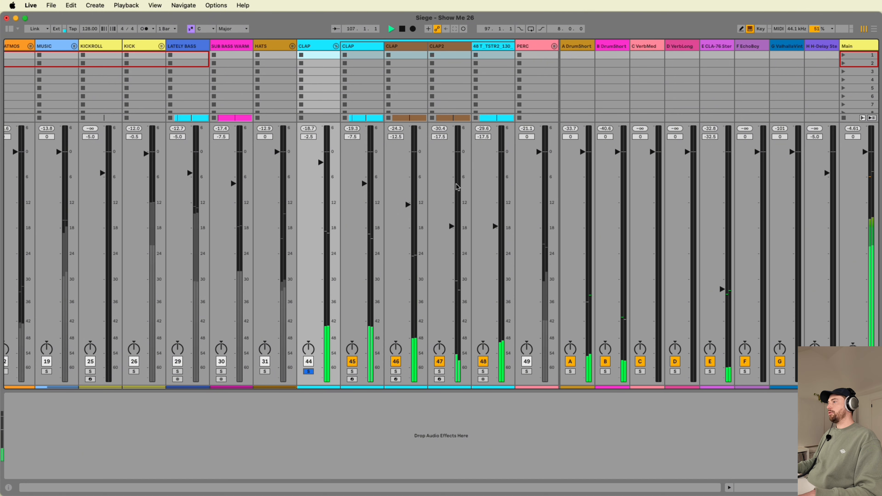
key(Tab)
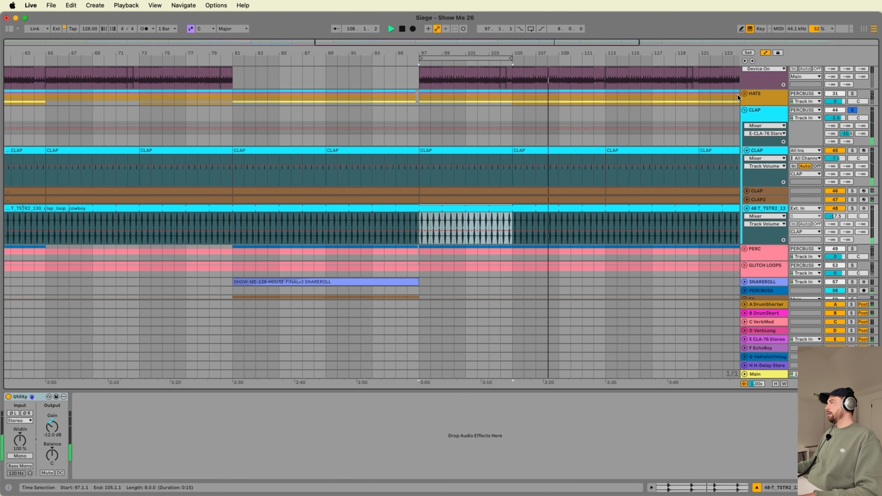
- Fold the CLAP group and add HATS to the solo to audition both groups together
click(744, 110)
click(853, 94)
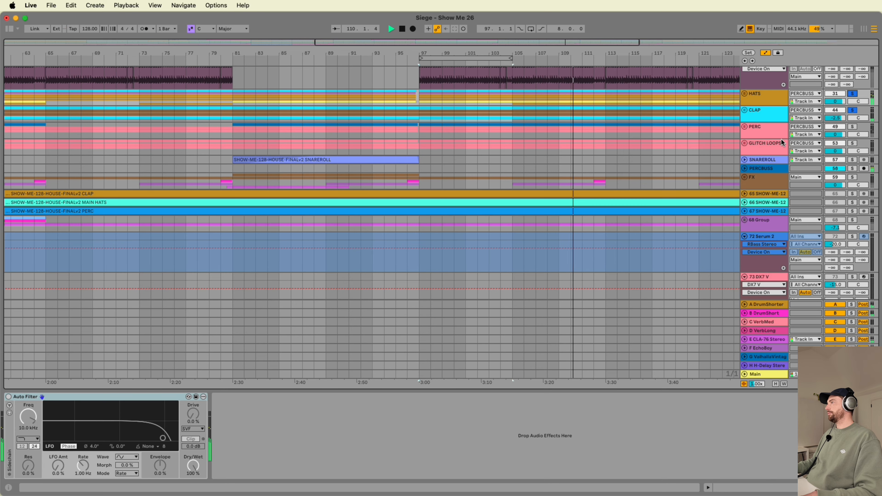
- Solo only the PERC group, play it from bar 97 and unfold its loop tracks
click(854, 127)
key(space)
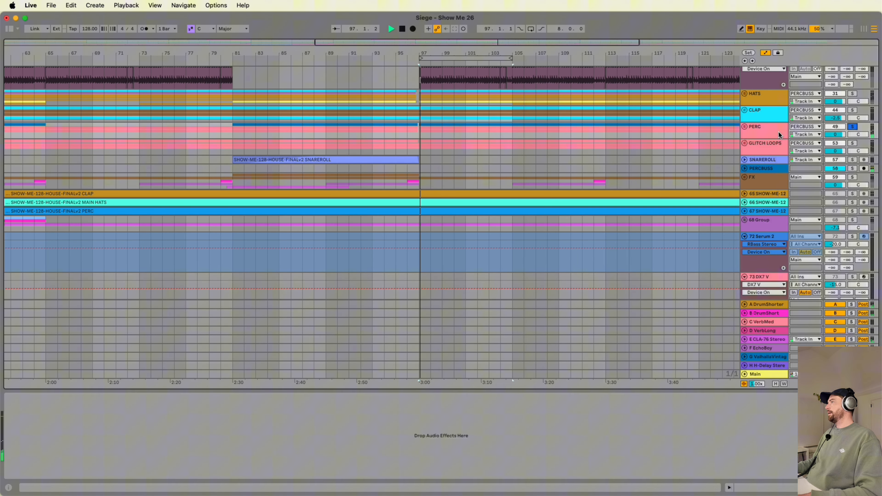
click(745, 127)
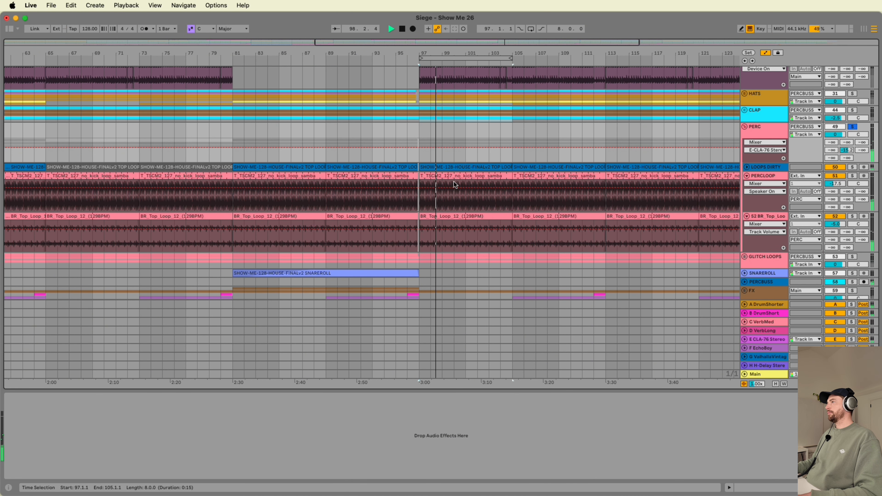
- Audition the LOOPS DIRTY, PERCLOOP and BR_Top_Loop_12 tracks by soloing each in turn
click(854, 167)
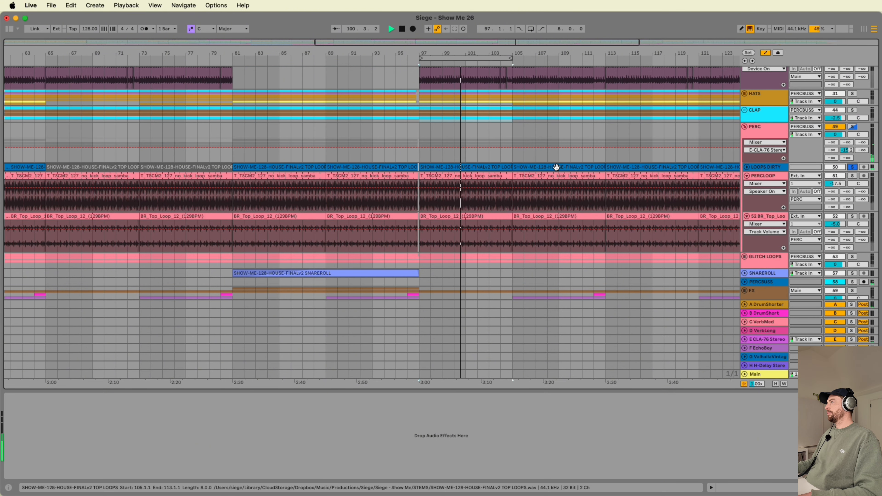
click(455, 167)
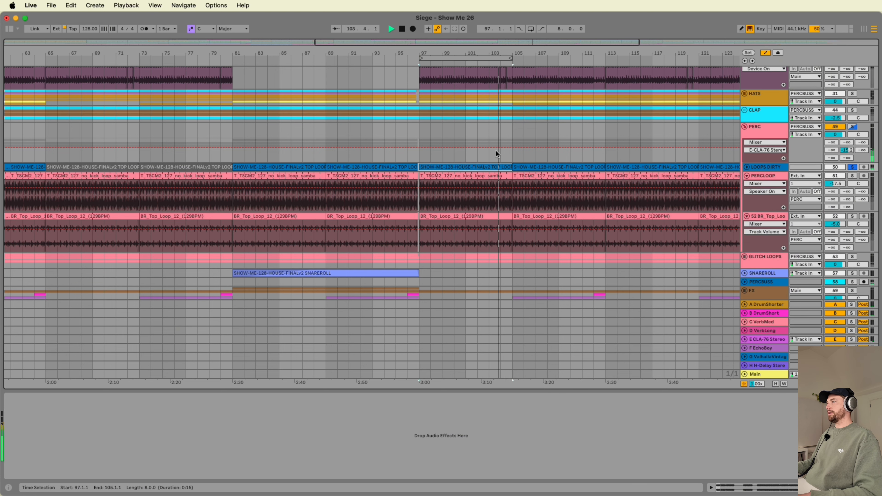
click(853, 176)
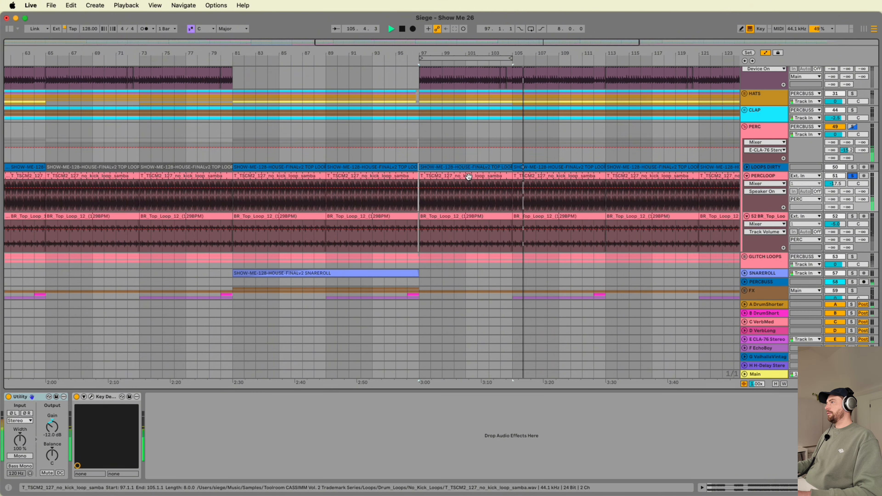
click(853, 216)
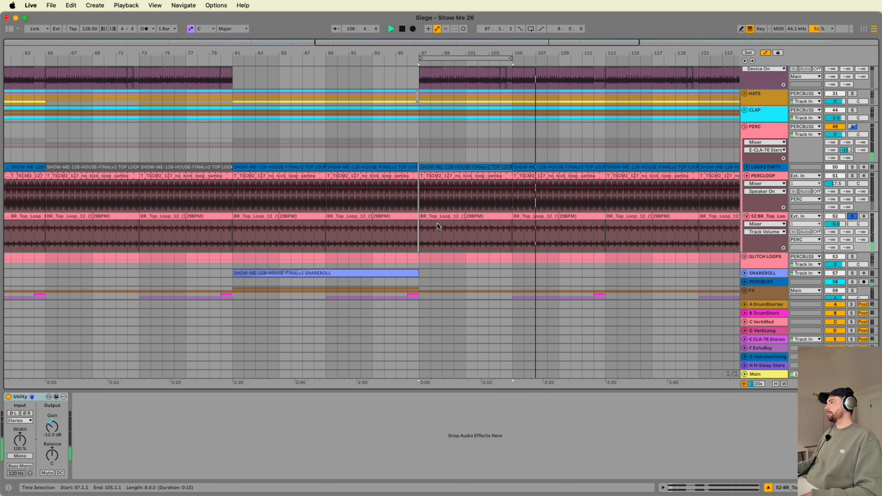
scroll(450, 219, down, 2)
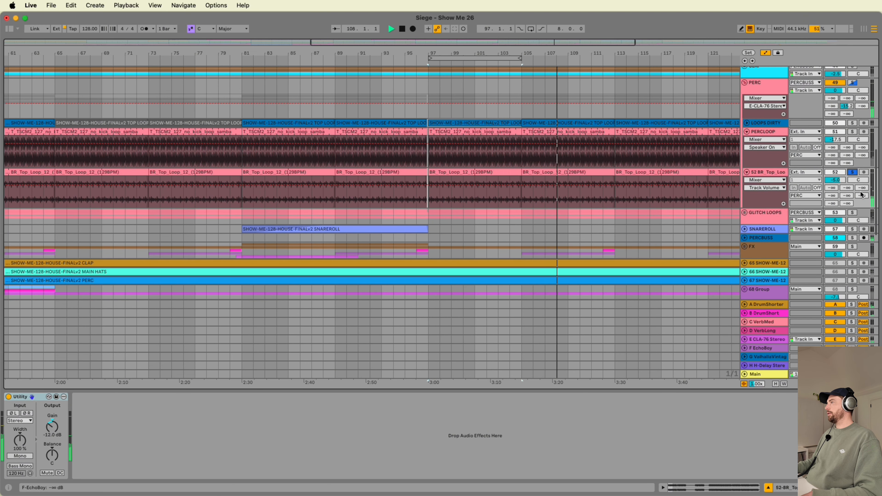
scroll(828, 188, up, 3)
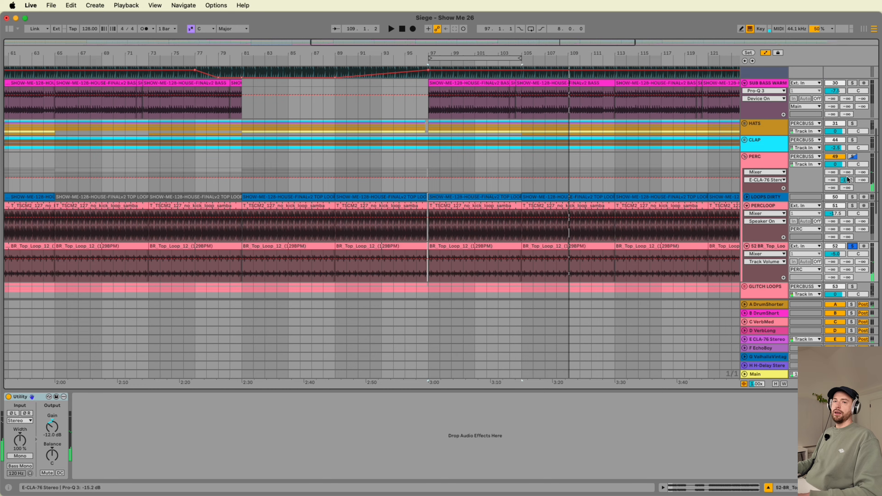
- Solo the whole PERC group, fold it and audition it from its clip at bar 97
click(853, 157)
click(745, 158)
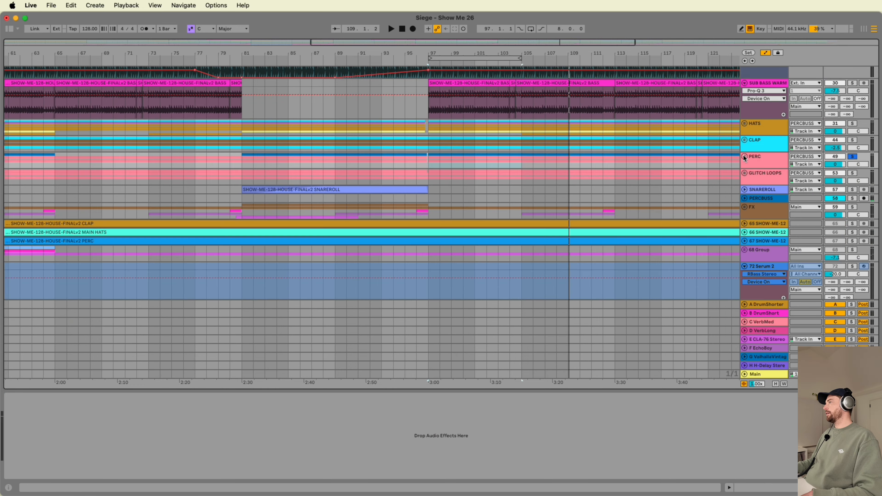
click(430, 162)
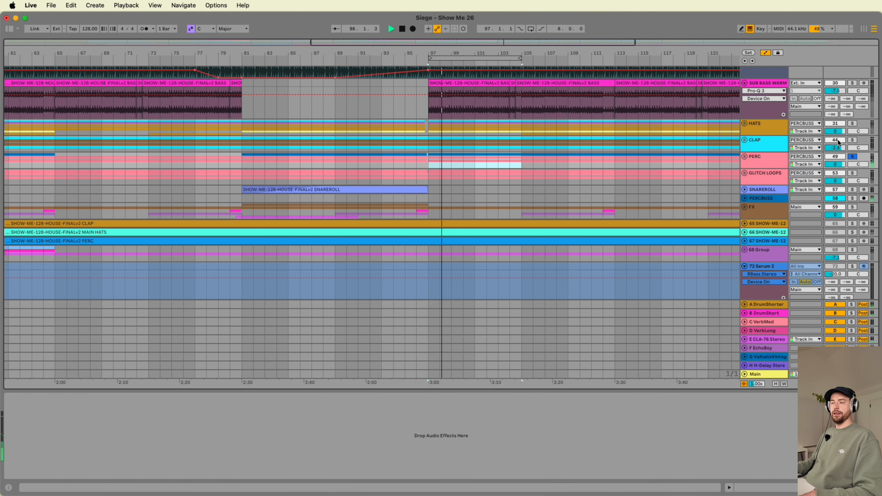
- Add the CLAP and HATS groups to the PERC solo, taking PERC out and back in to compare
super+click(853, 140)
click(851, 116)
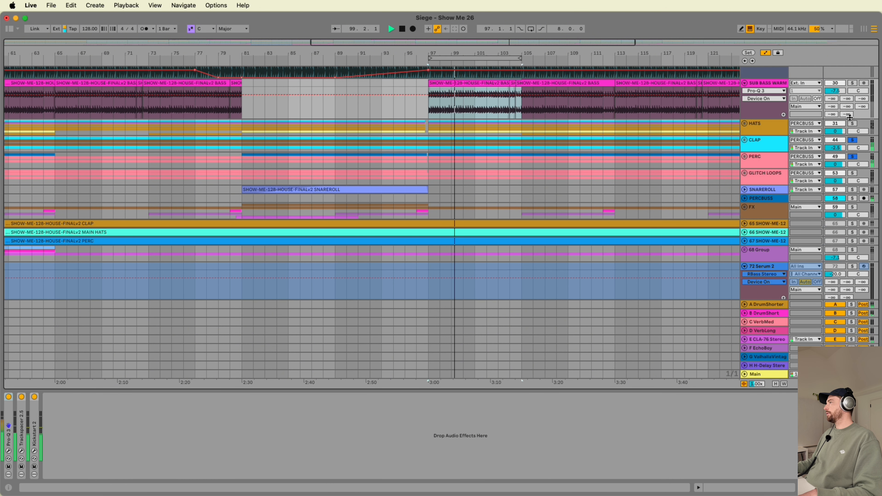
super+click(852, 124)
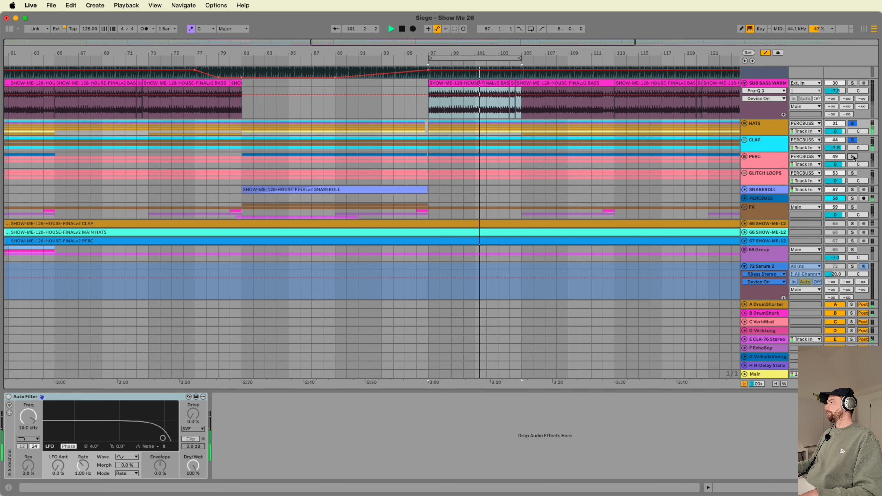
super+click(853, 157)
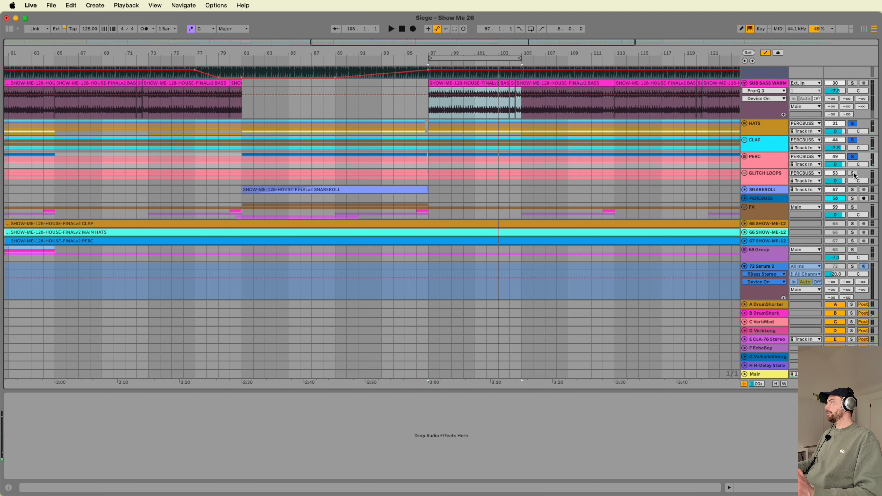
- Solo the GLITCH LOOPS group, unfold it and audition the GLITCH1, GLITCH2 and GLITCH3 loops together
click(854, 174)
click(747, 172)
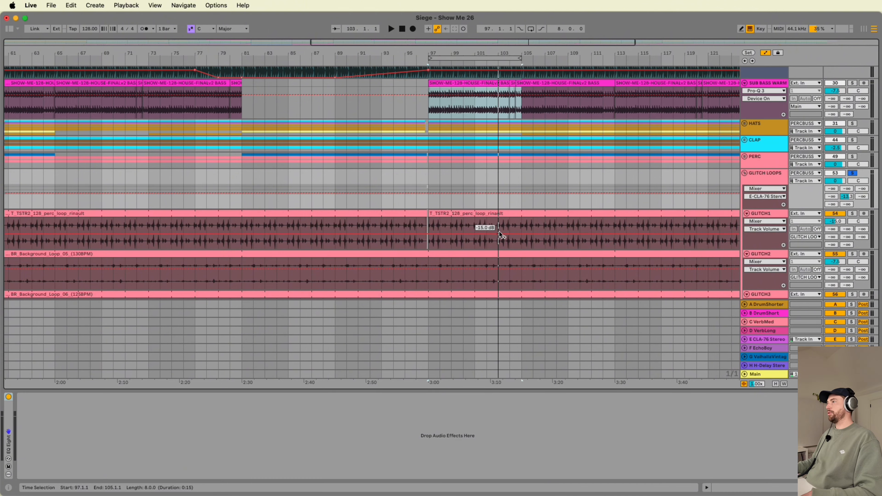
scroll(502, 227, down, 2)
key(space)
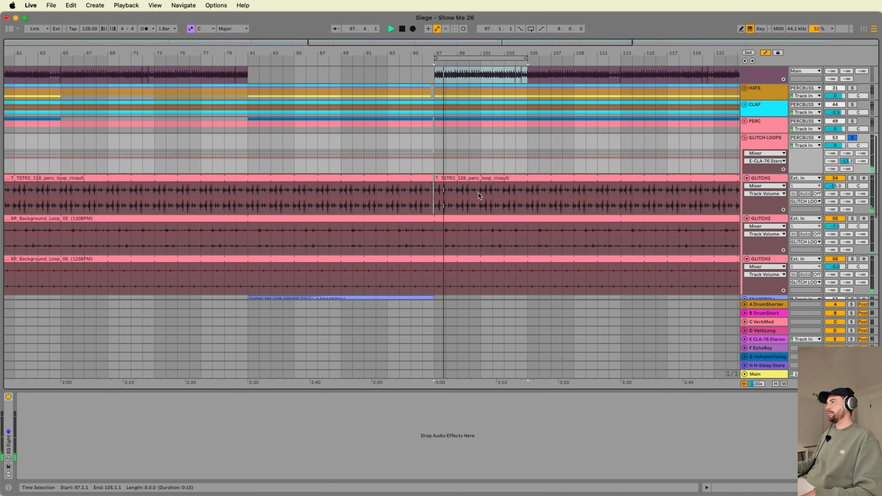
scroll(450, 230, down, 3)
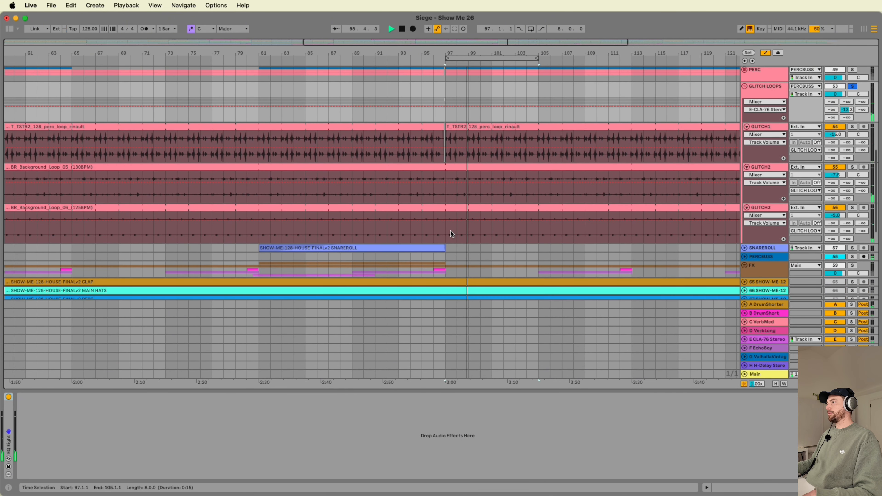
scroll(450, 230, up, 3)
- Fold GLITCH LOOPS, add PERC, CLAP and HATS to the solo, and take GLITCH LOOPS out to compare
click(739, 134)
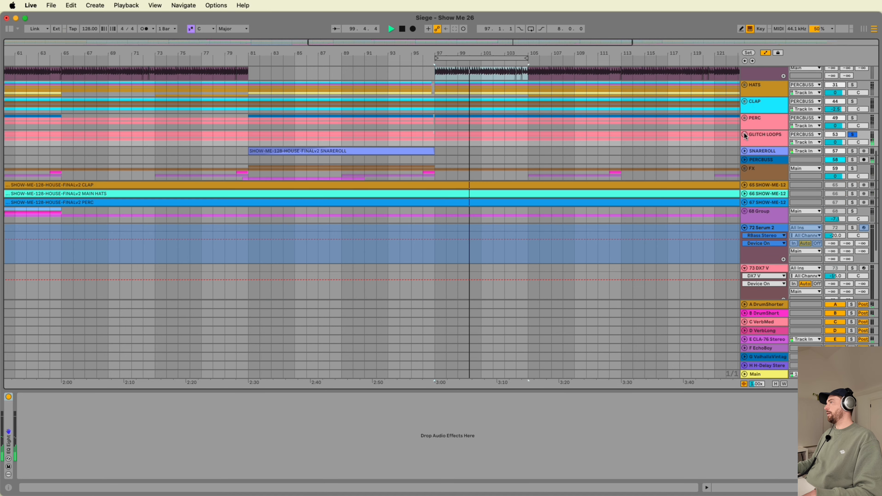
click(853, 119)
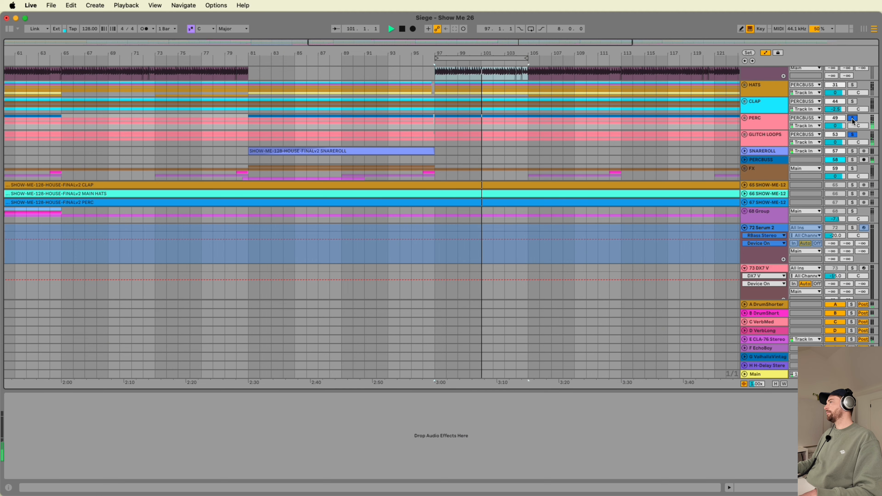
click(853, 102)
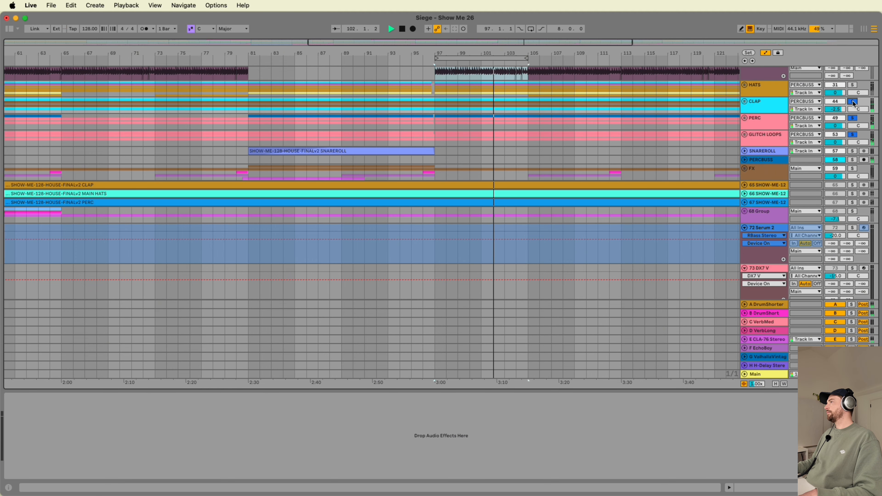
click(854, 86)
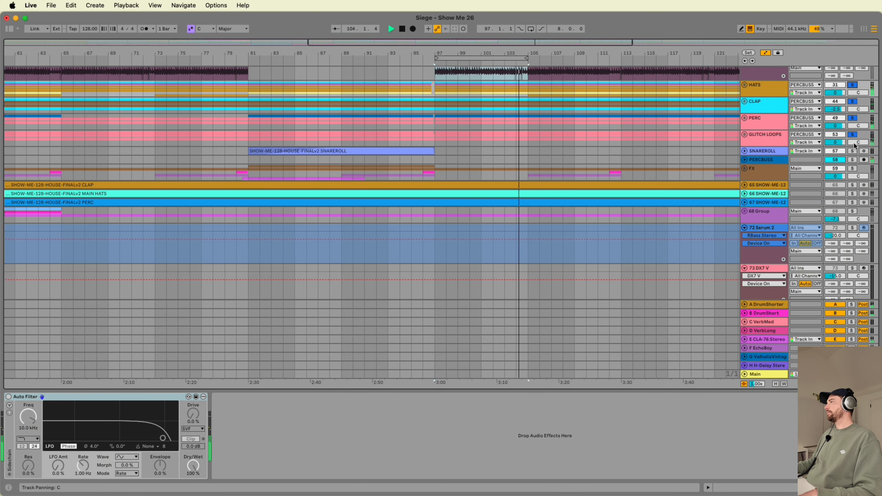
click(854, 135)
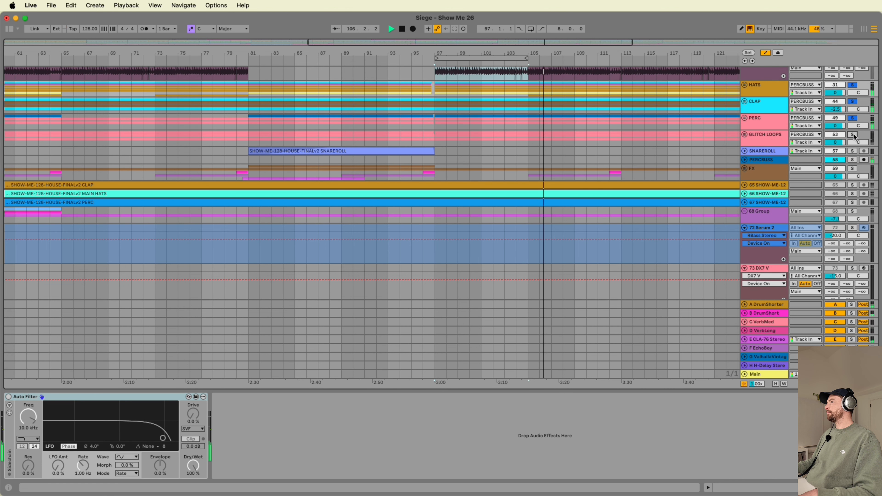
- Add GLITCH LOOPS back to the solo for comparison, and audition SNAREROLL alone from bar 95, unfolding and folding its track
click(853, 135)
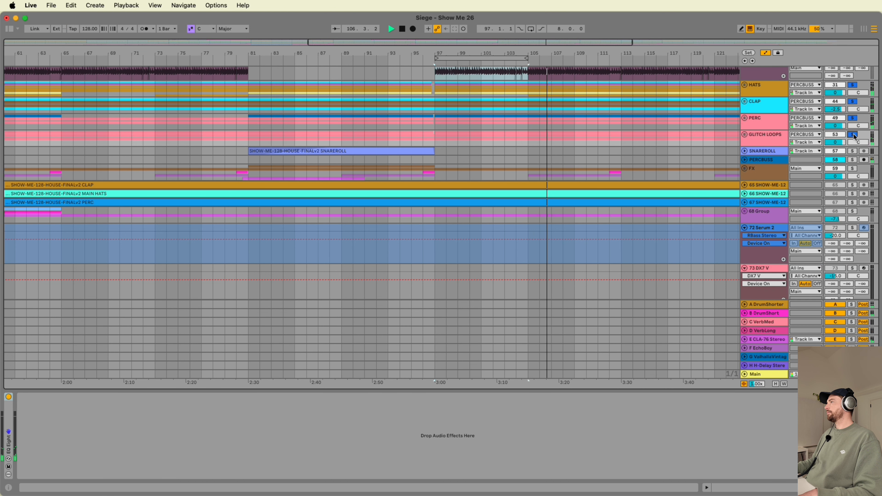
click(854, 151)
click(745, 152)
click(412, 181)
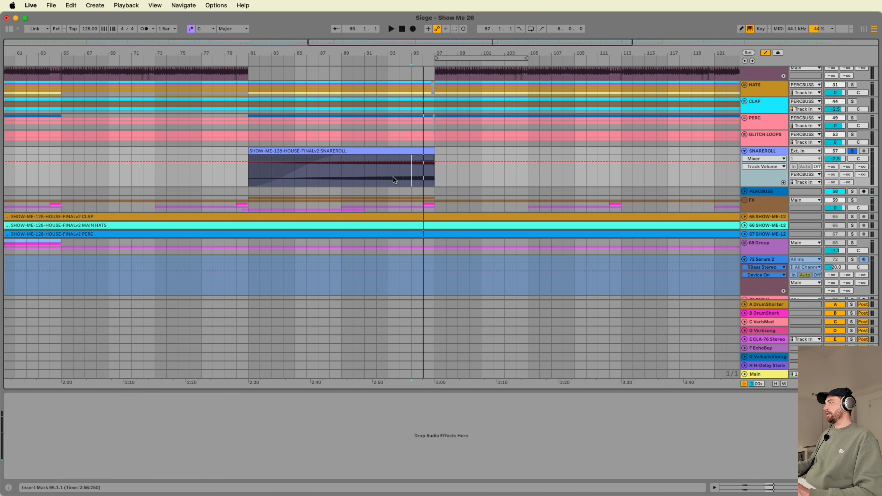
click(746, 151)
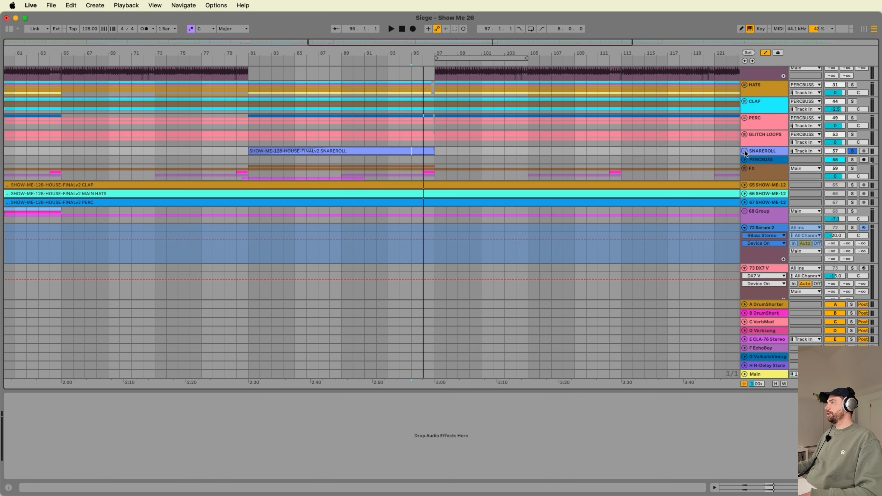
- Solo the PERCBUSS track, audition it from bar 97 and bring up its device chain
click(766, 159)
scroll(531, 186, up, 3)
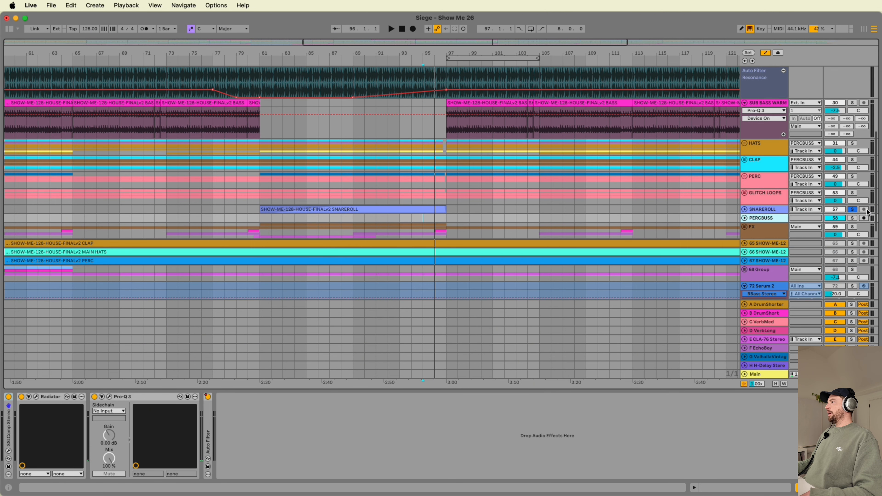
click(853, 218)
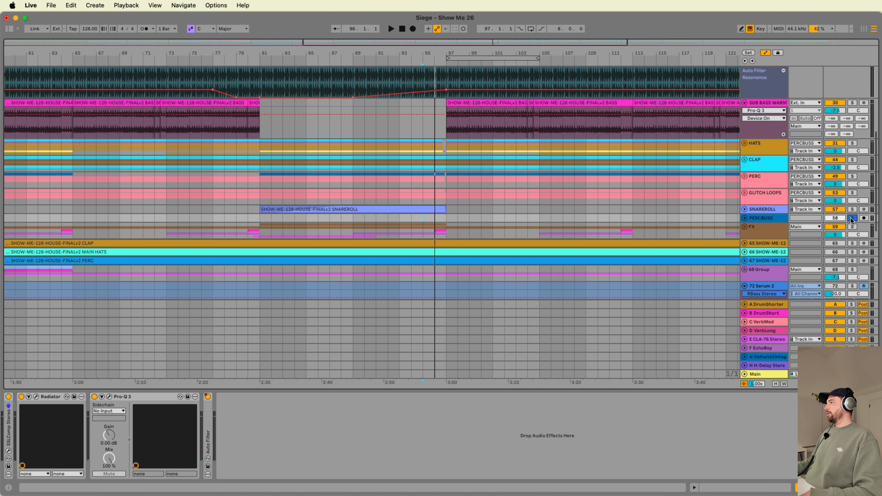
double_click(774, 219)
click(448, 108)
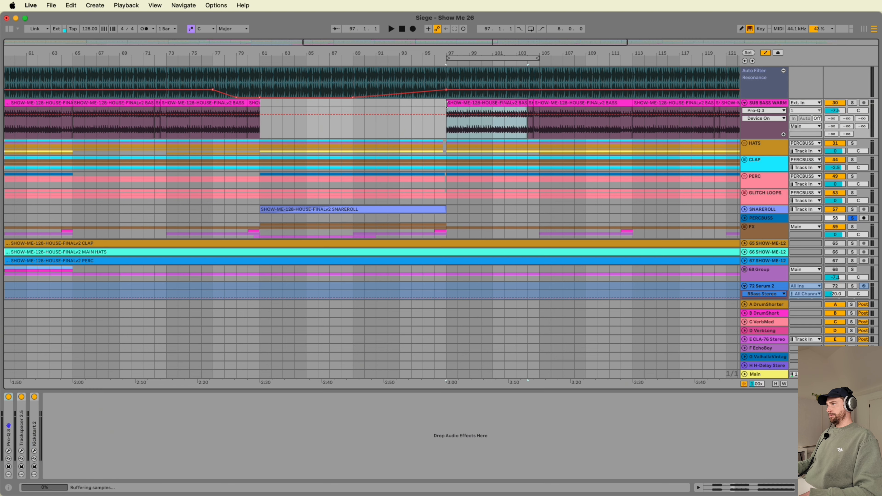
key(space)
click(770, 219)
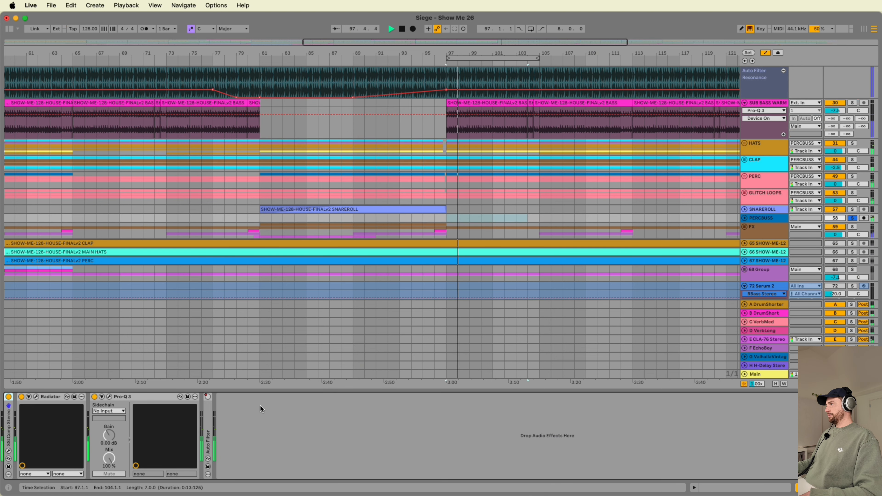
- Examine the SSLComp, Radiator and Pro-Q 3 plug-ins on PERCBUSS and close their windows
click(9, 451)
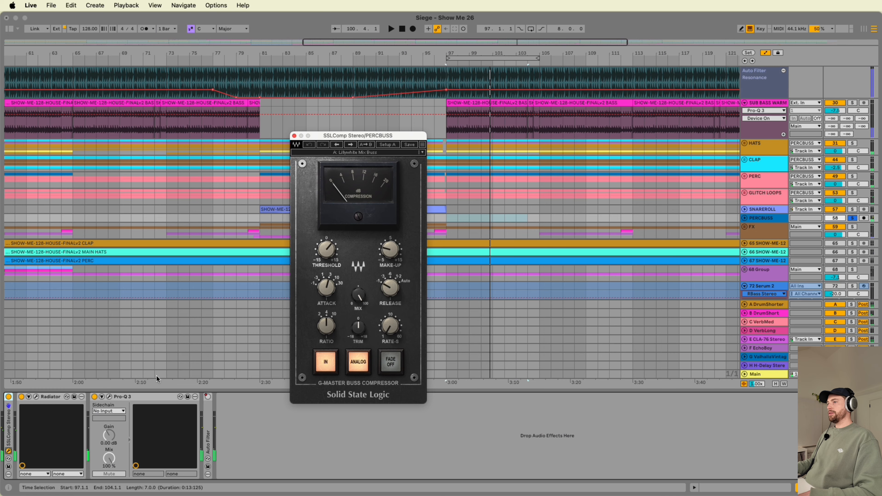
click(37, 398)
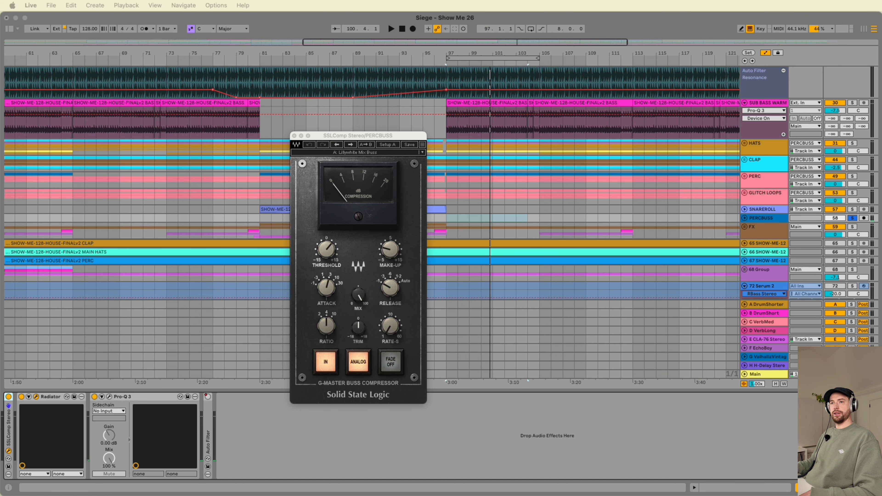
drag(366, 191, 384, 153)
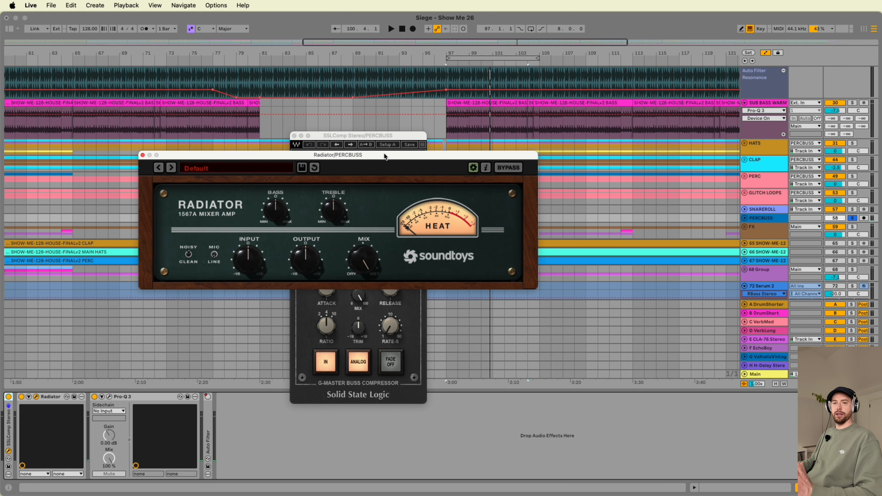
click(110, 397)
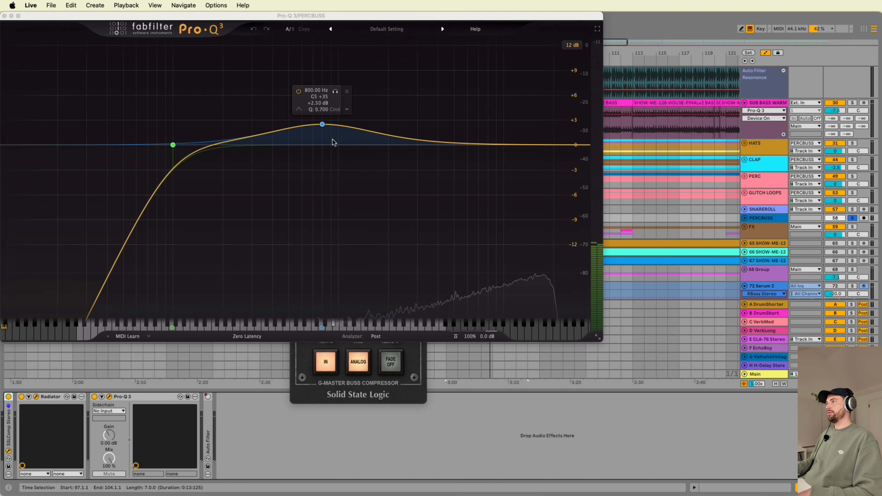
click(4, 16)
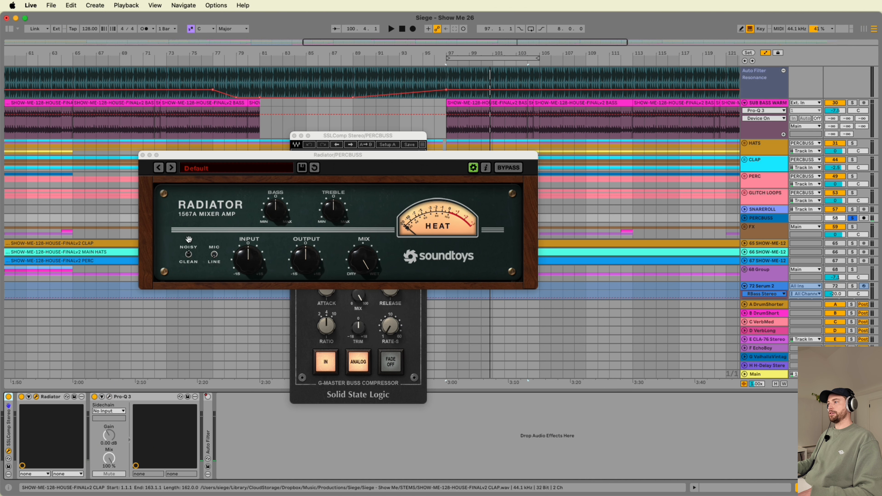
click(142, 155)
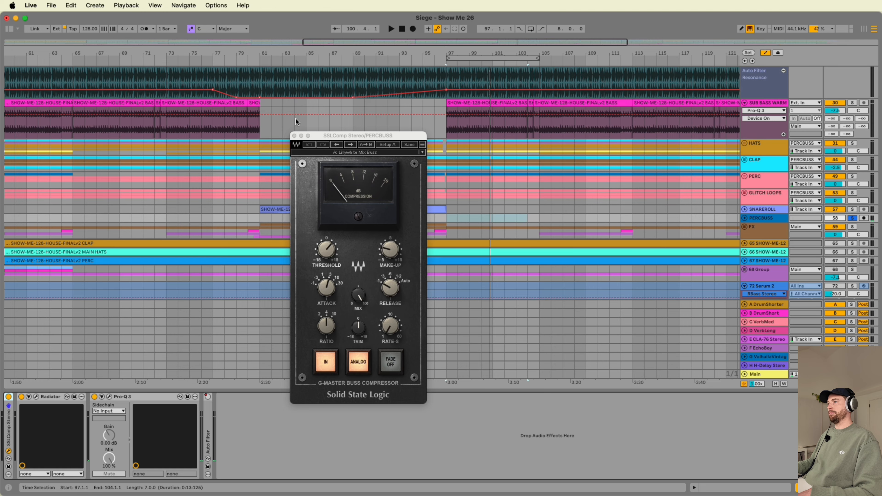
click(294, 135)
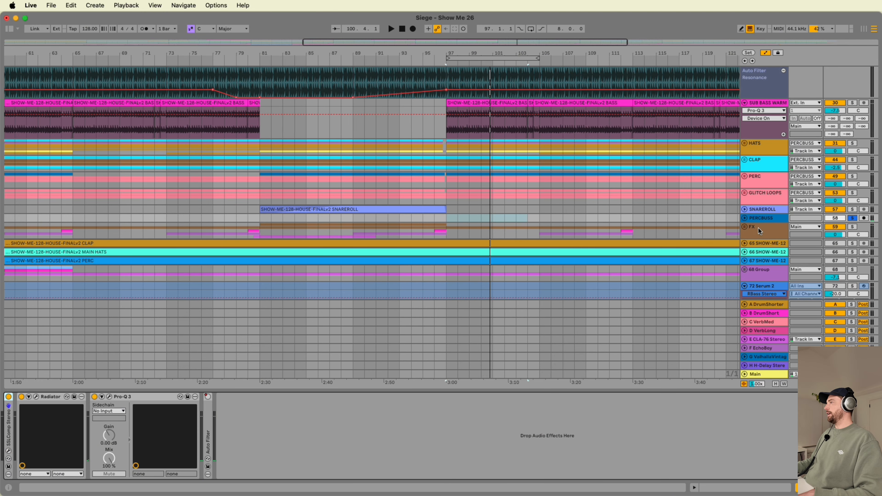
- Unfold the FX group and its UPLIFT track to examine the riser, scratch and crowd clips
click(746, 229)
click(745, 227)
scroll(746, 230, down, 3)
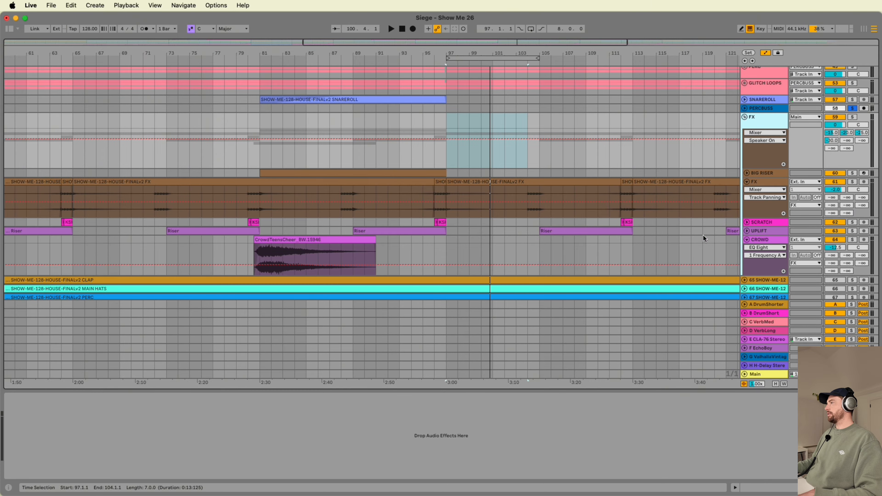
click(747, 231)
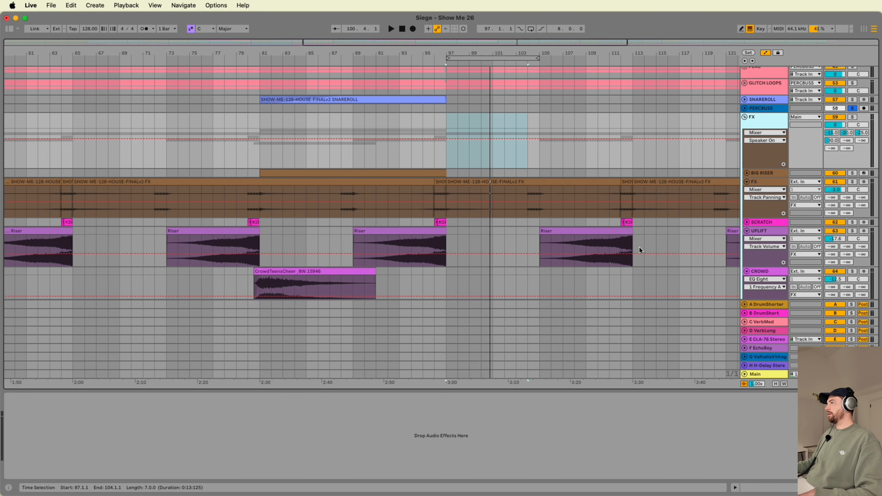
scroll(617, 244, down, 5)
scroll(618, 244, right, 1)
scroll(682, 187, up, 1)
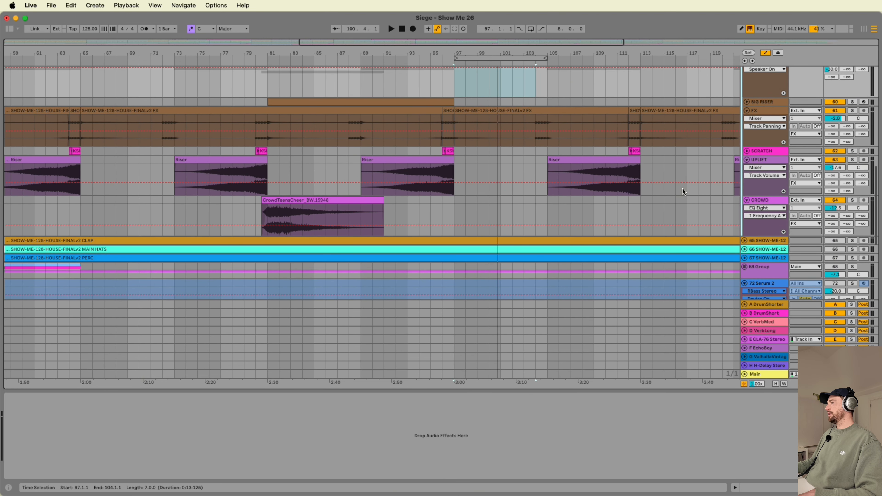
- Collapse the FX group, hide the device view and turn off the PERCBUSS solo
scroll(655, 175, up, 8)
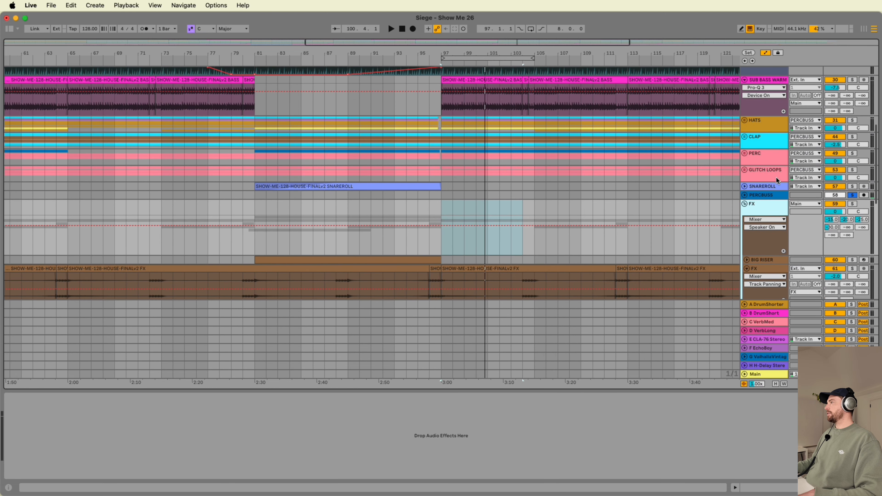
click(745, 204)
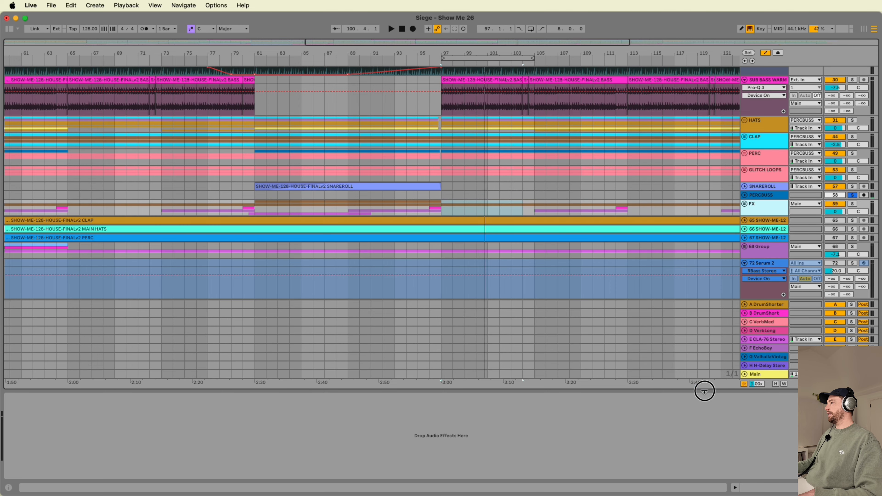
drag(705, 393, 705, 482)
click(852, 196)
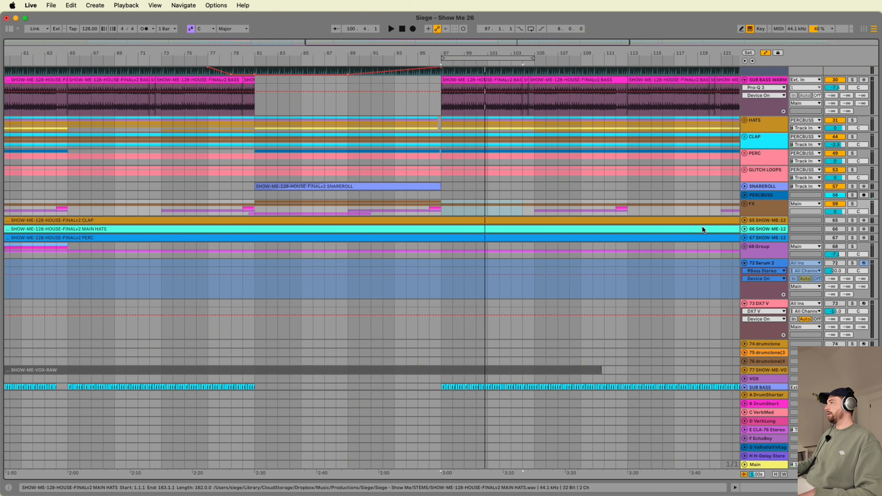
- Collapse the Serum 2 and DX7 V tracks
scroll(702, 225, down, 5)
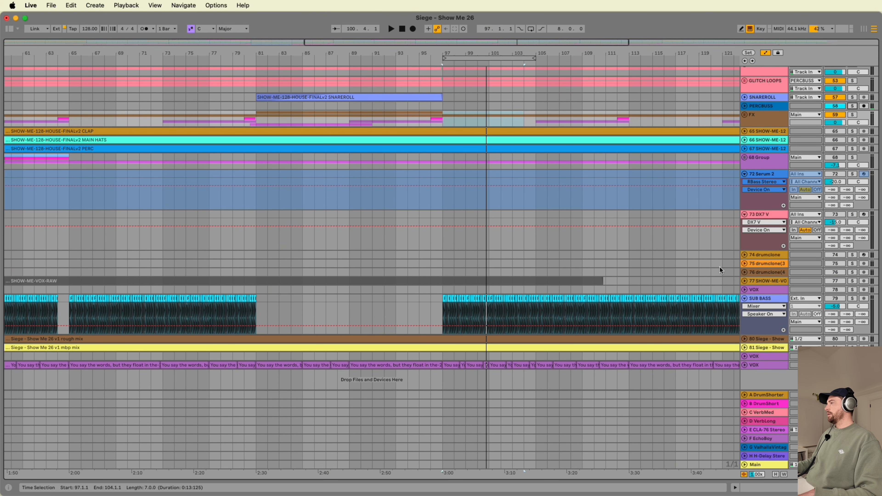
scroll(469, 364, up, 6)
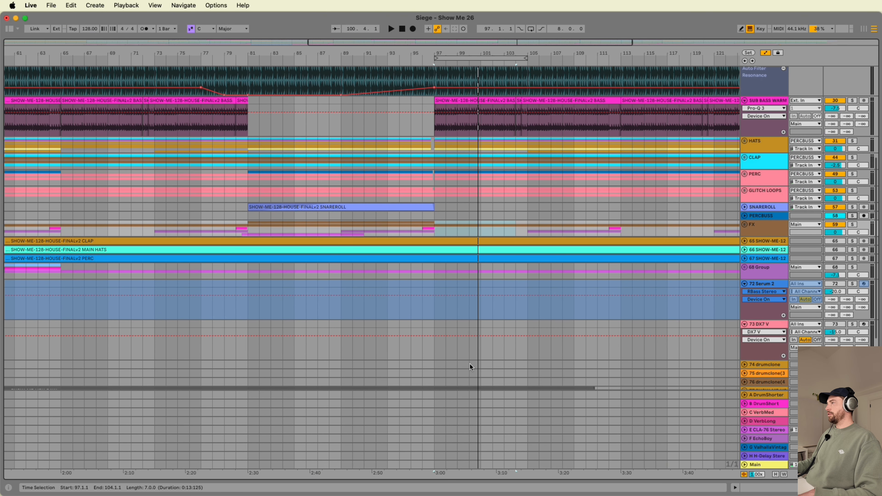
click(745, 284)
click(745, 293)
scroll(729, 358, up, 11)
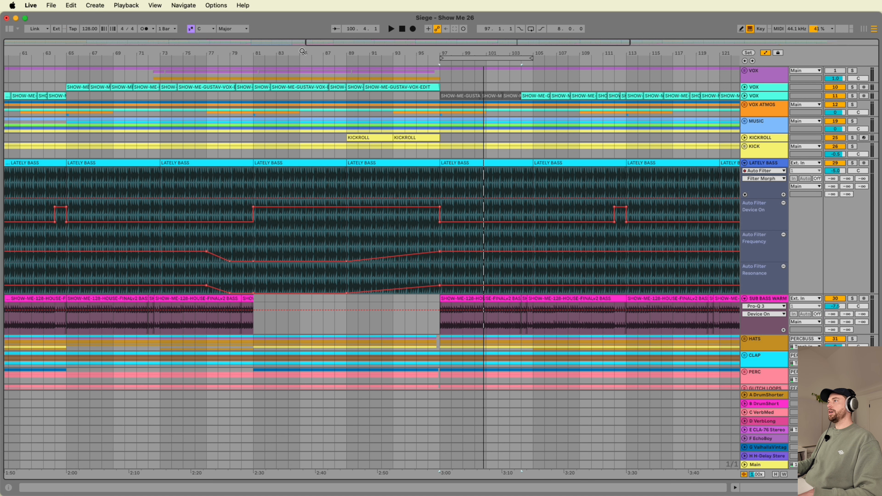
- Play the full mix from bar 97 and collapse the LATELY BASS track
drag(302, 51, 486, 18)
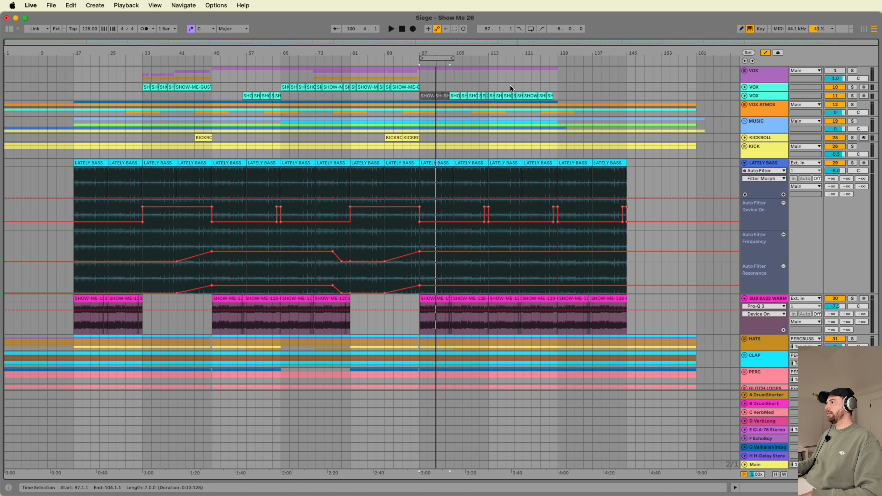
click(424, 169)
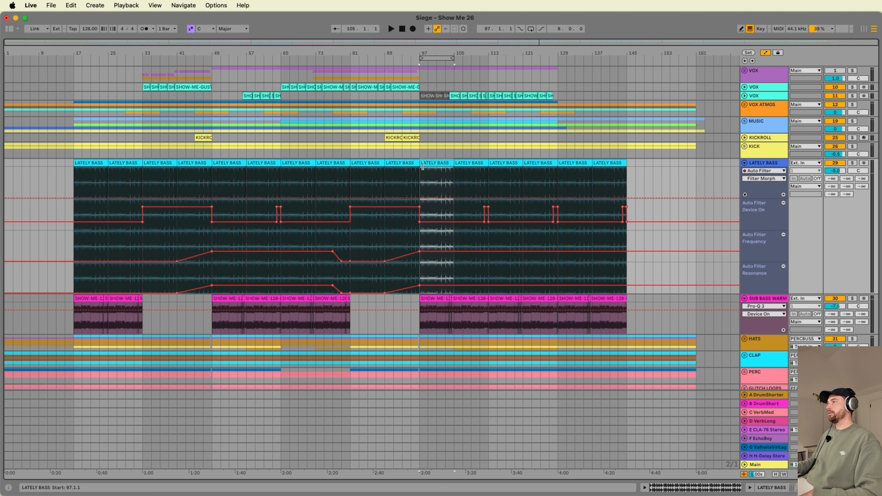
key(space)
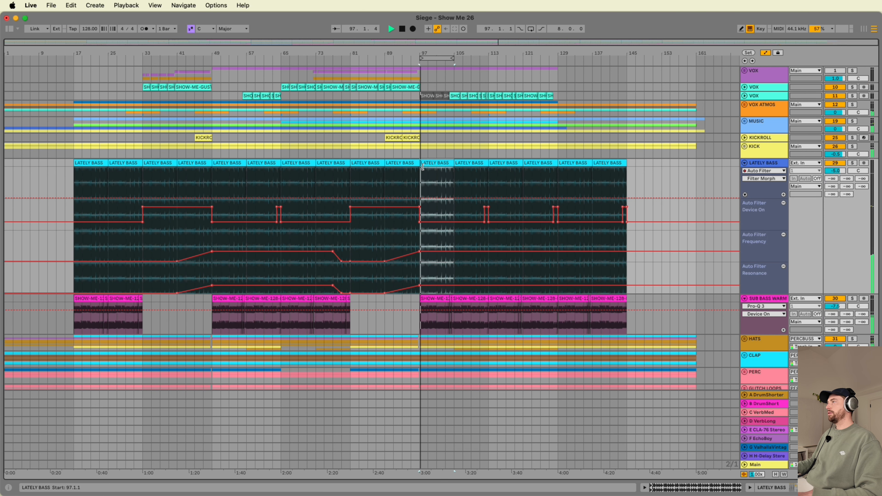
click(745, 163)
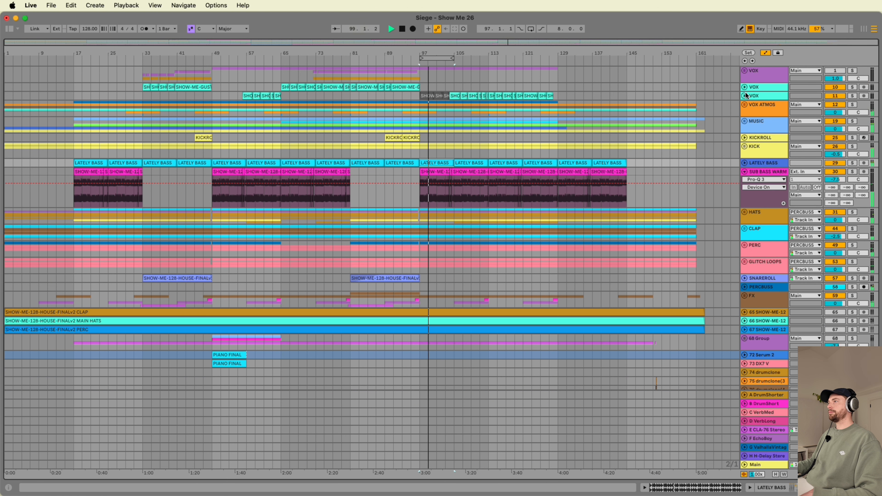
- Expand the VOX ATMOS group, audition it soloed from bar 97 and expand its WHOO track
click(745, 104)
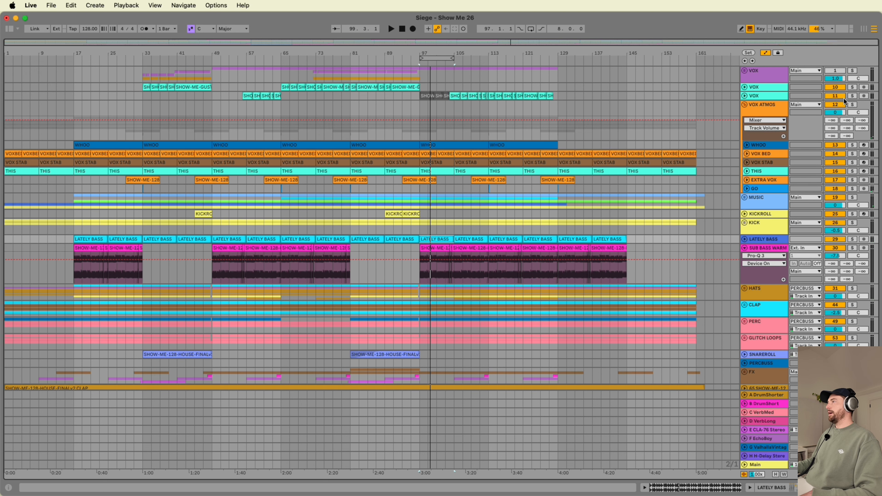
click(853, 105)
click(435, 144)
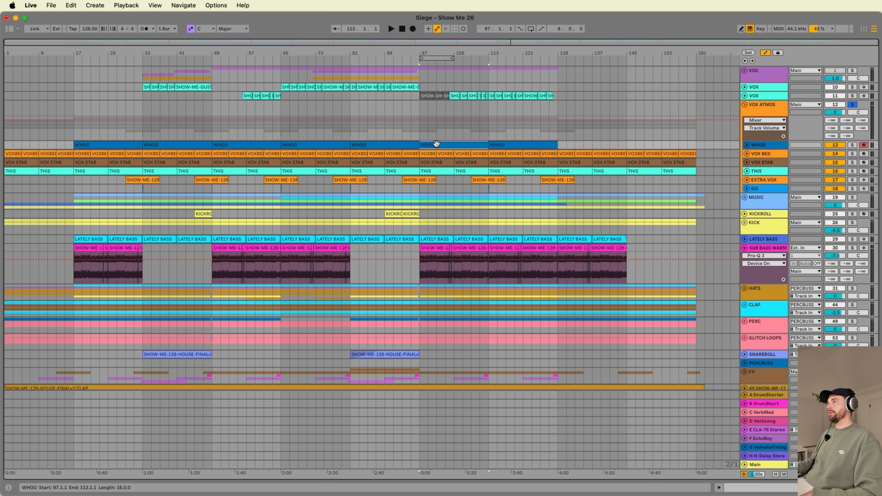
key(space)
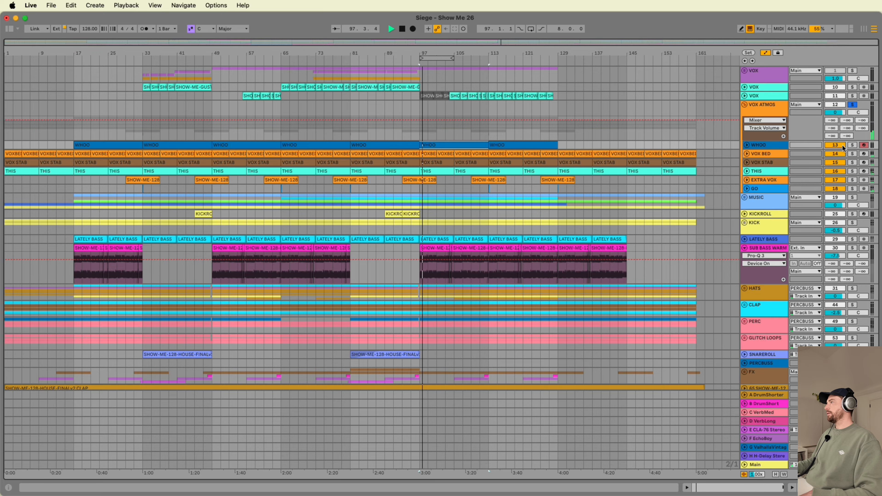
click(745, 145)
key(space)
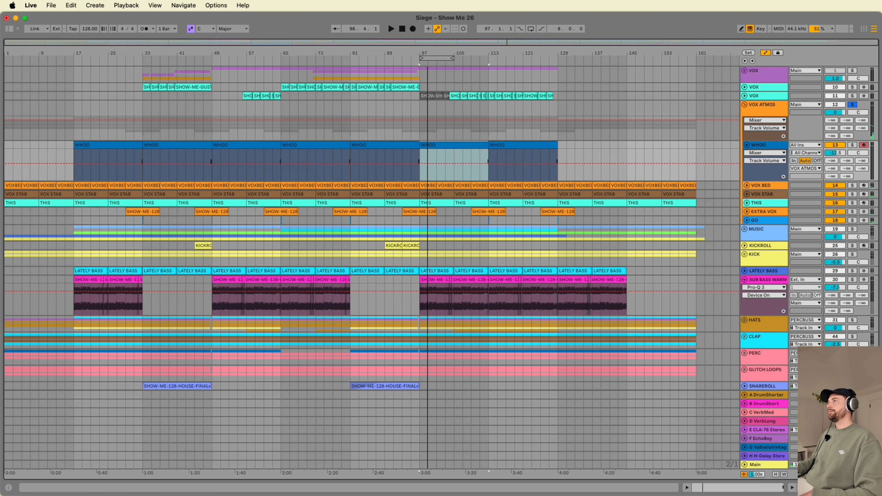
- Solo the WHOO track and audition it from bar 96.3, just before the second drop
drag(428, 53, 429, 81)
click(389, 155)
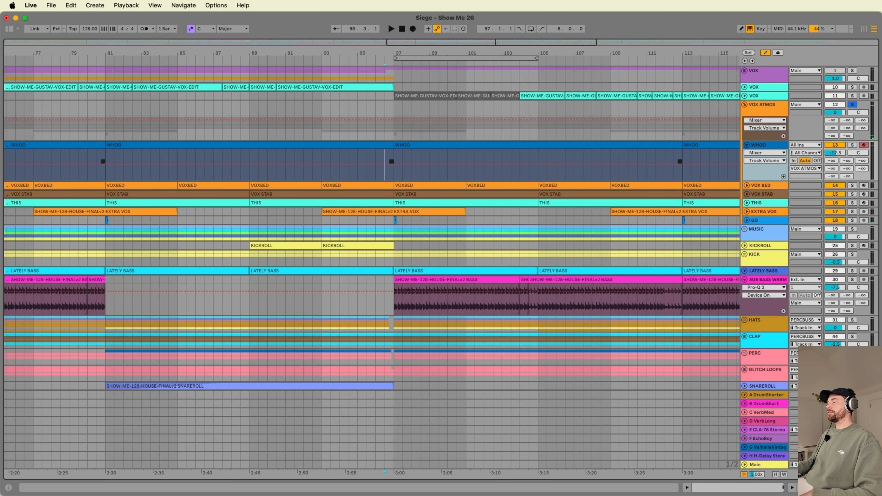
click(853, 145)
key(space)
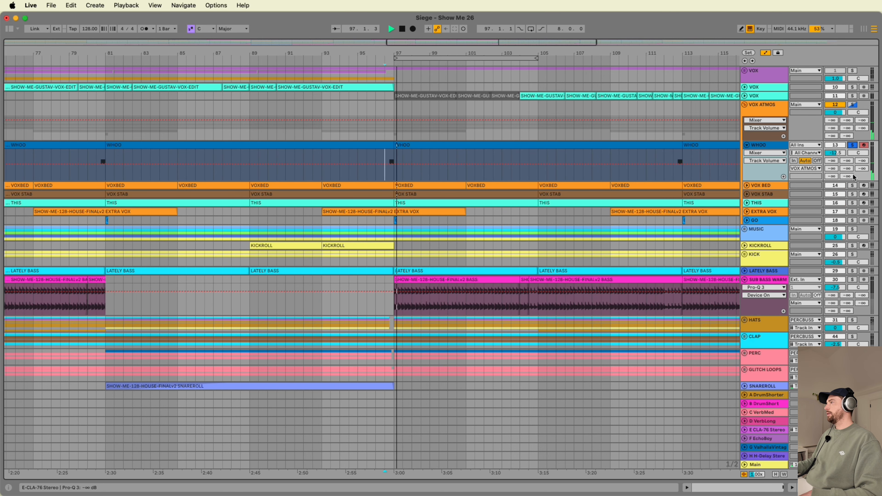
key(space)
- Expand the VOX BED track and audition it soloed
click(747, 186)
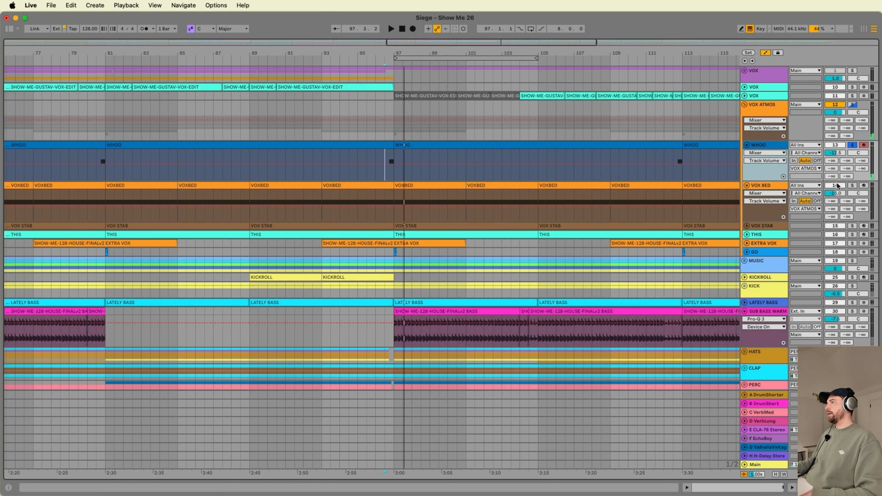
click(853, 185)
click(776, 188)
key(space)
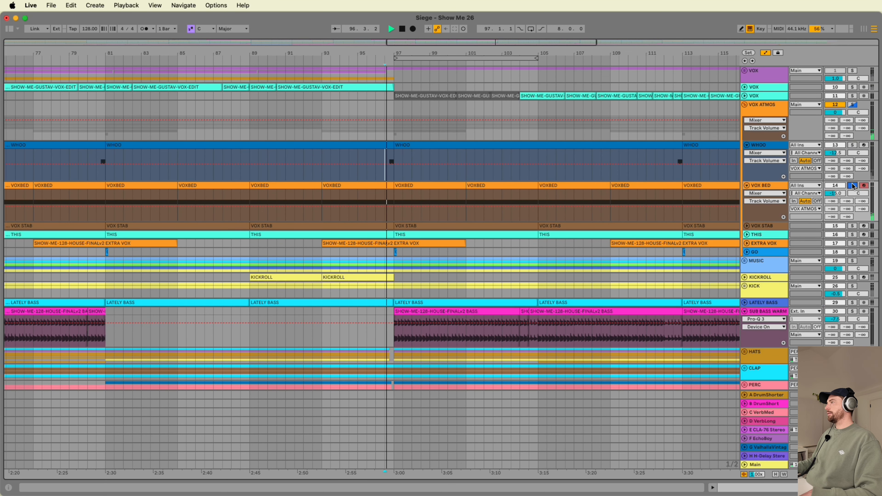
- Open the VOX BED device chain and show the sample waveform in its SHOW-ME-VOX-RAW sampler
double_click(776, 188)
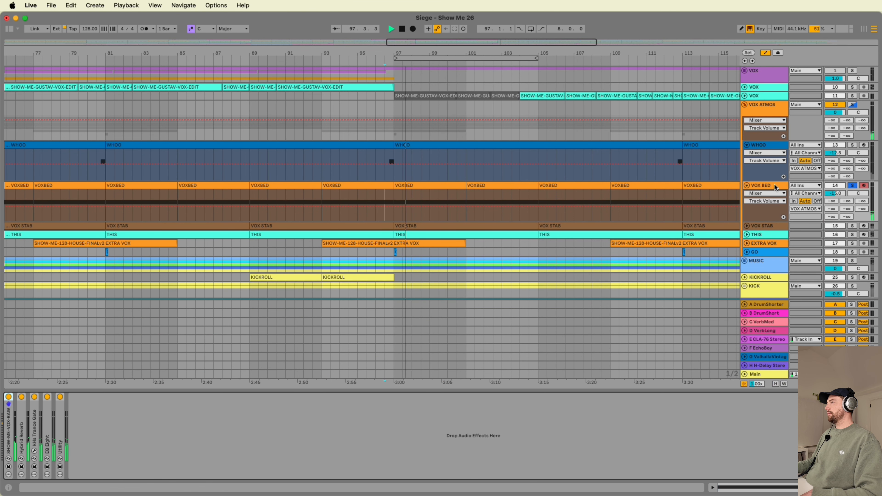
double_click(10, 428)
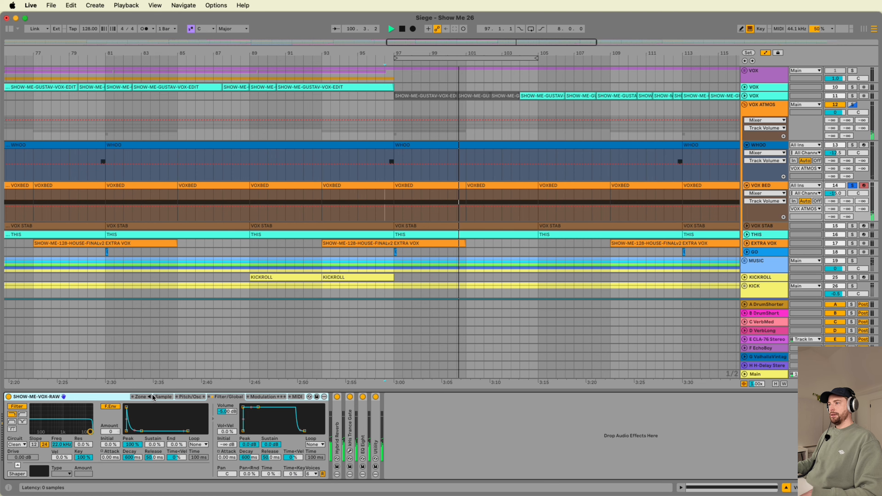
click(162, 397)
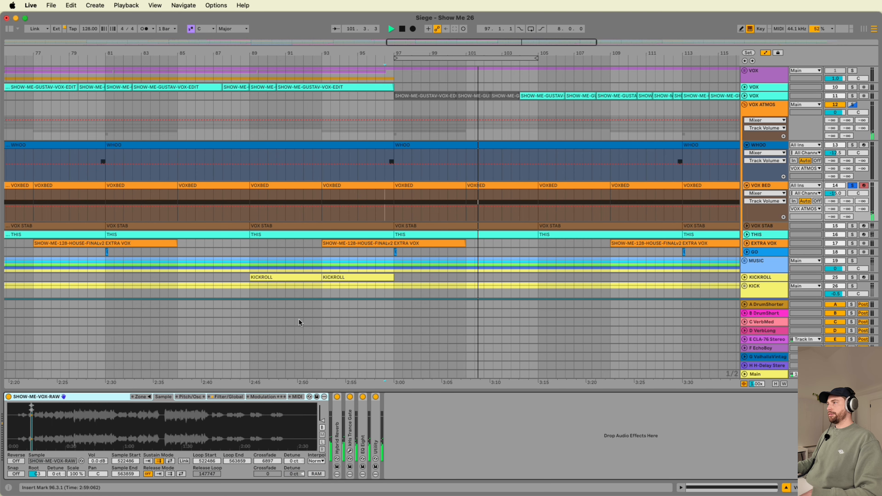
- Expand the VOX STAB track, audition it soloed and show its devices
click(746, 226)
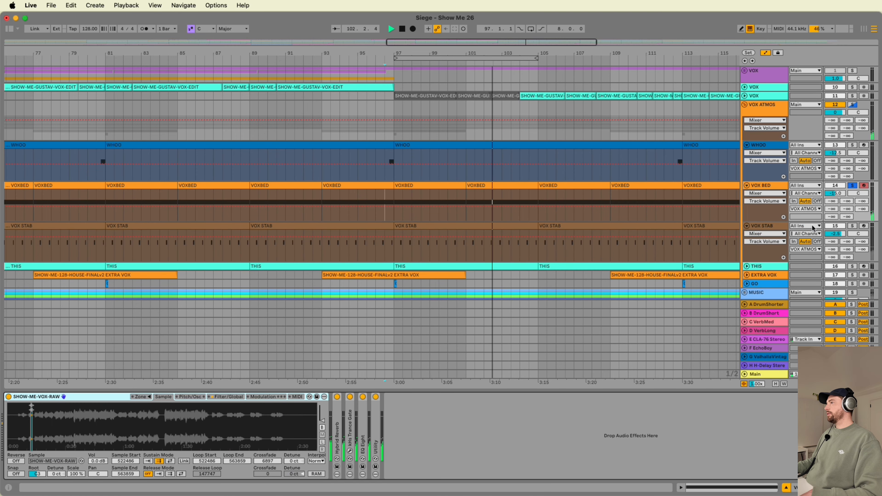
click(850, 227)
click(775, 228)
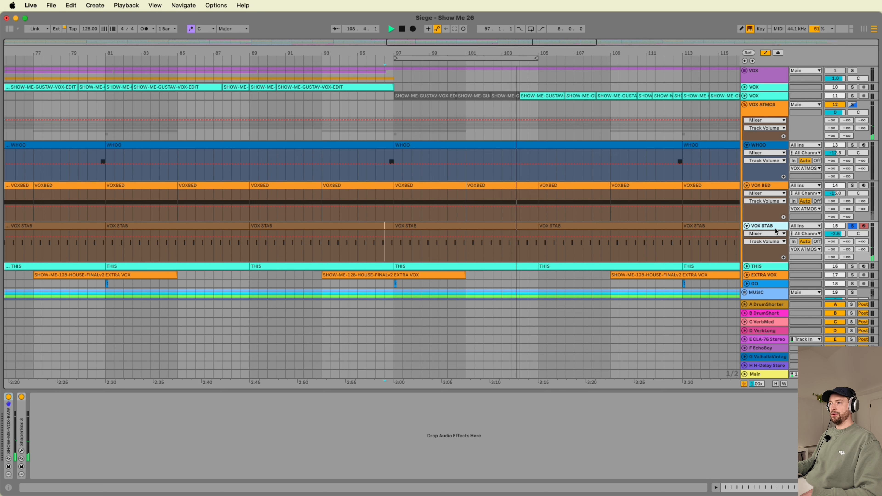
- Expand the THIS track, solo it and play it from bar 97
click(747, 267)
click(852, 267)
key(space)
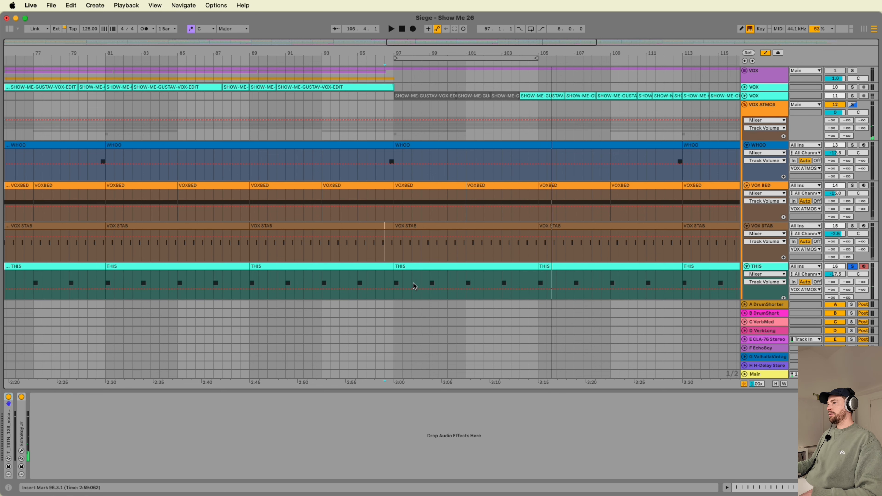
click(394, 286)
key(space)
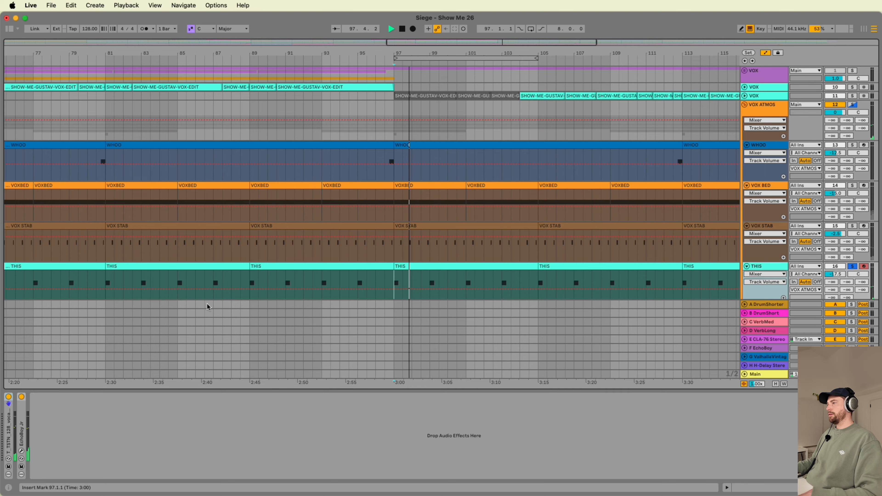
- Expand the EXTRA VOX track and audition it soloed from bar 96.3
scroll(209, 307, down, 4)
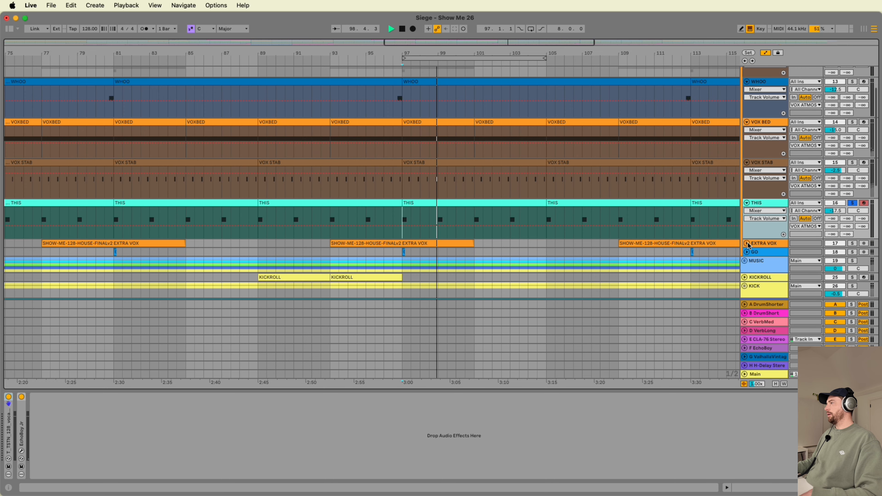
click(747, 244)
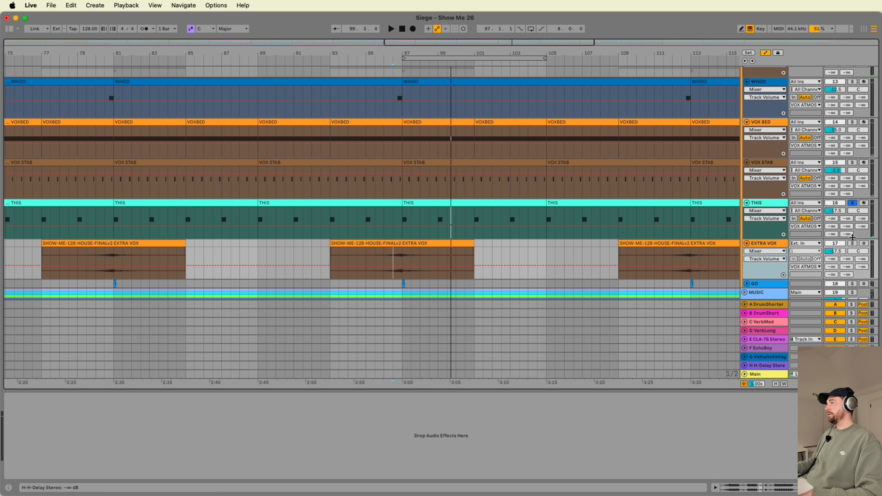
click(853, 243)
key(space)
key(space)
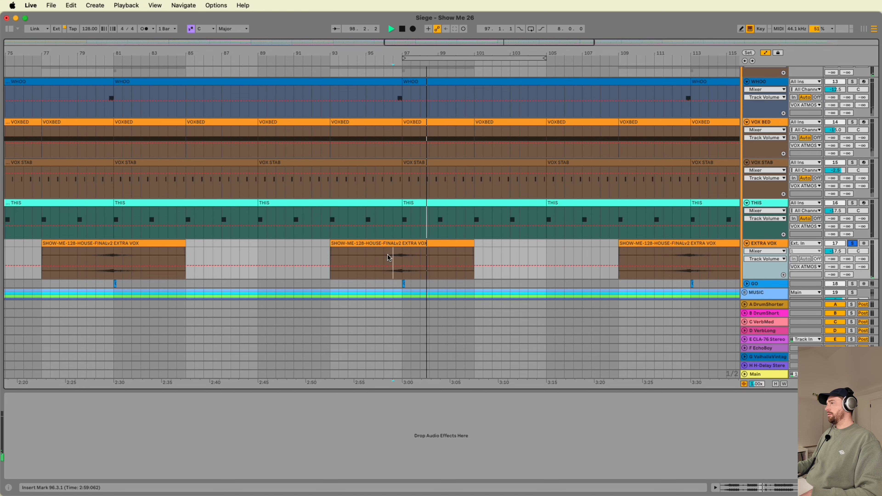
- Expand the GO track, solo it and play its clip at bar 97
scroll(439, 254, down, 3)
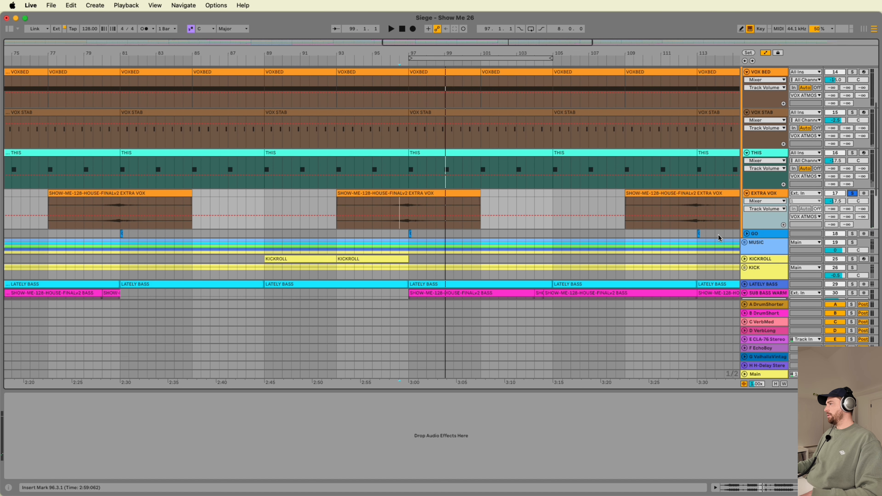
click(746, 234)
click(413, 235)
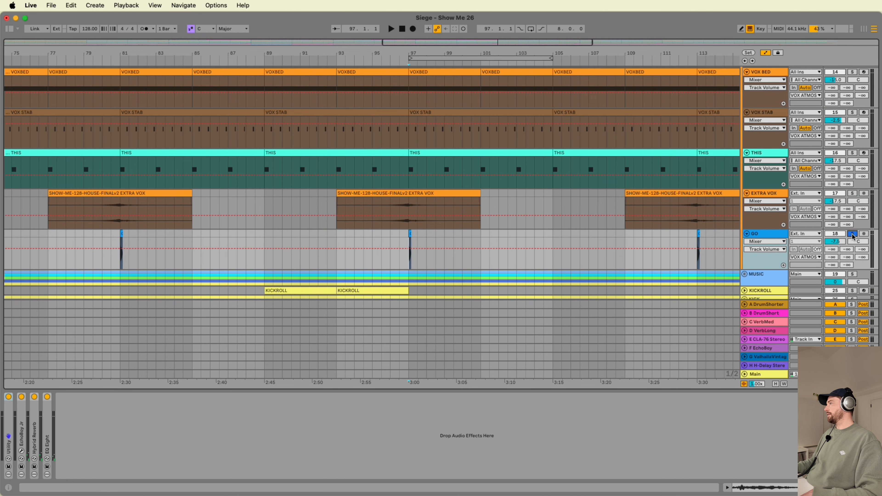
key(space)
- Solo the whole VOX ATMOS group to hear its layers together and collapse the group
scroll(855, 108, up, 7)
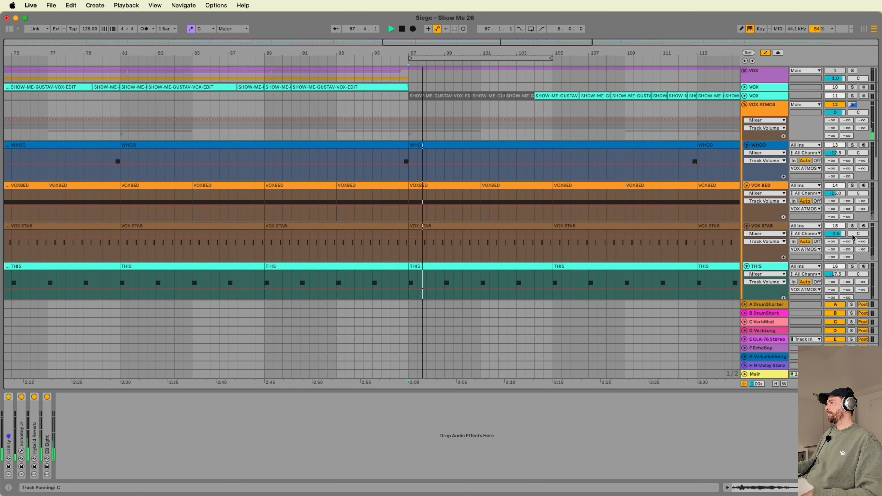
click(853, 105)
click(745, 105)
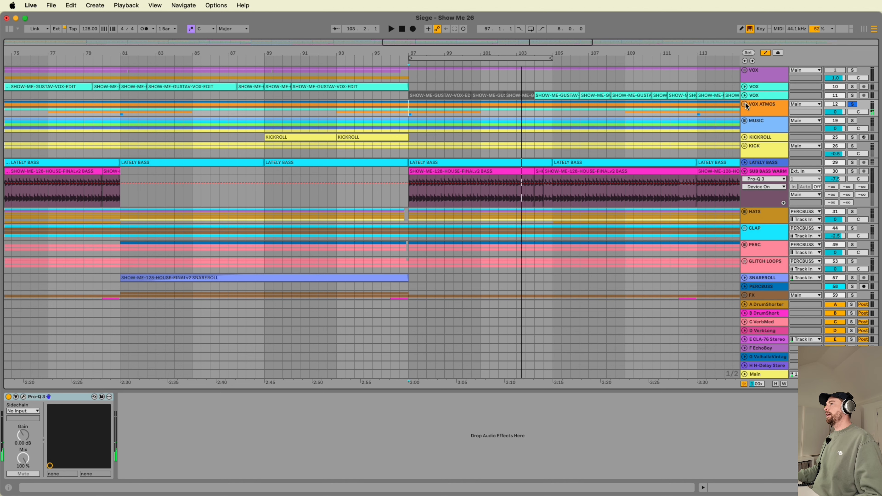
- Expand the VOX group and its first two ORI VOX tracks, play the first one soloed from bar 93.3, and activate the group
click(747, 76)
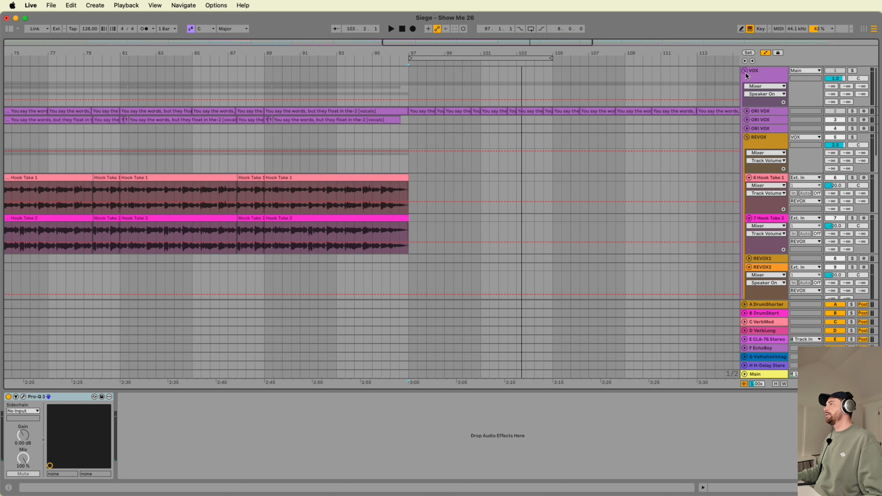
click(748, 120)
click(748, 112)
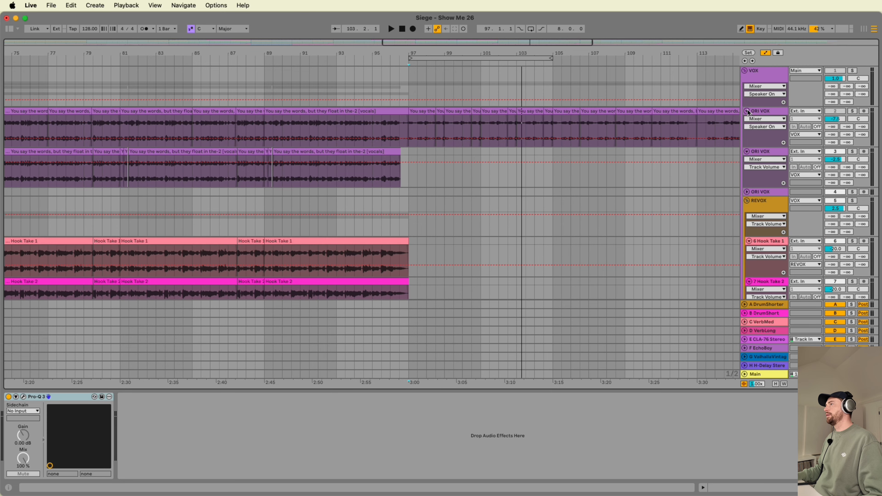
click(346, 117)
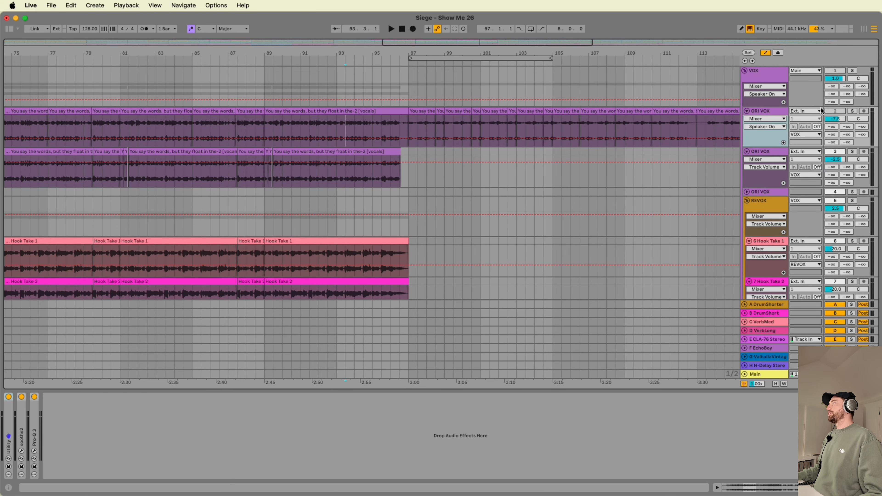
click(852, 111)
key(space)
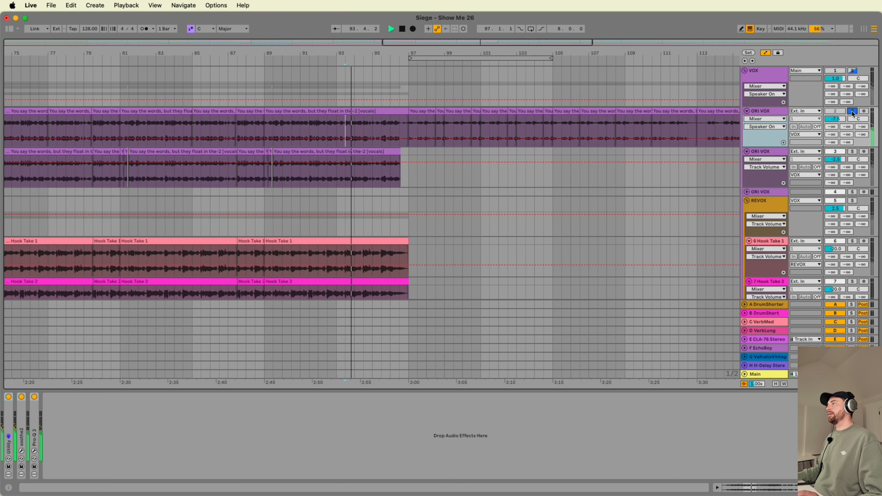
click(845, 72)
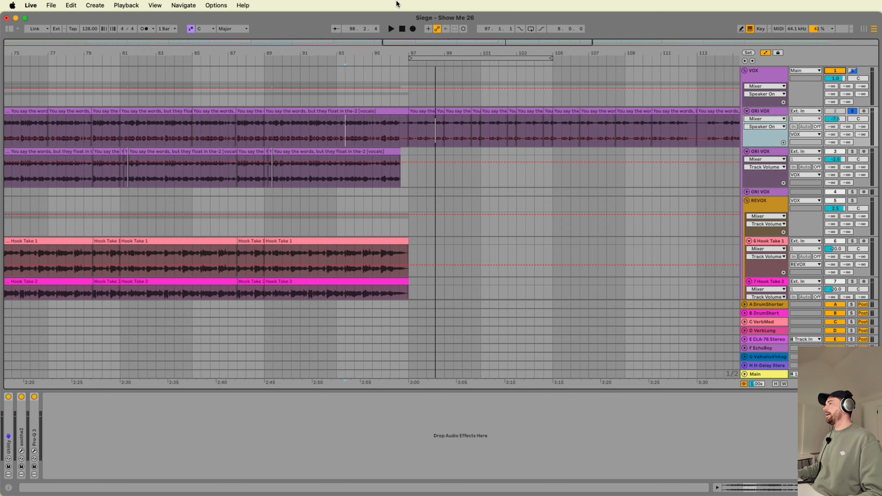
- Solo the Hook Take 1 track in the REVOX group and play it from bar 85
click(242, 53)
drag(243, 53, 422, 38)
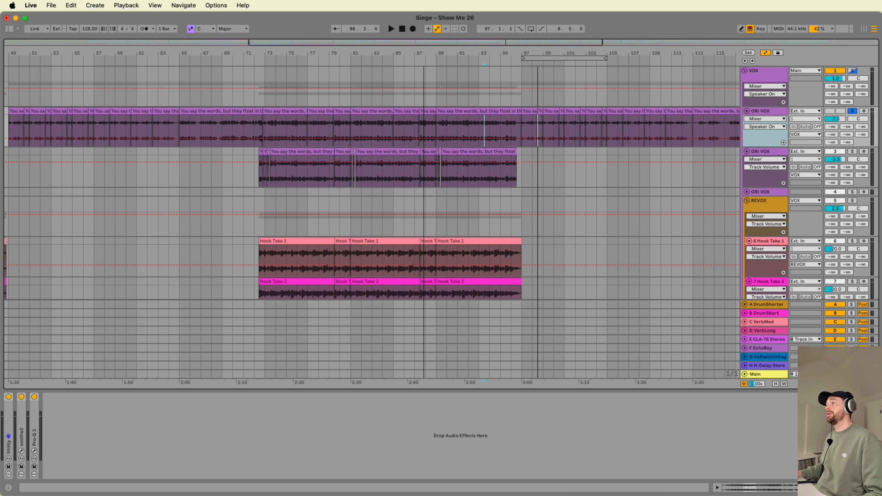
scroll(430, 149, down, 5)
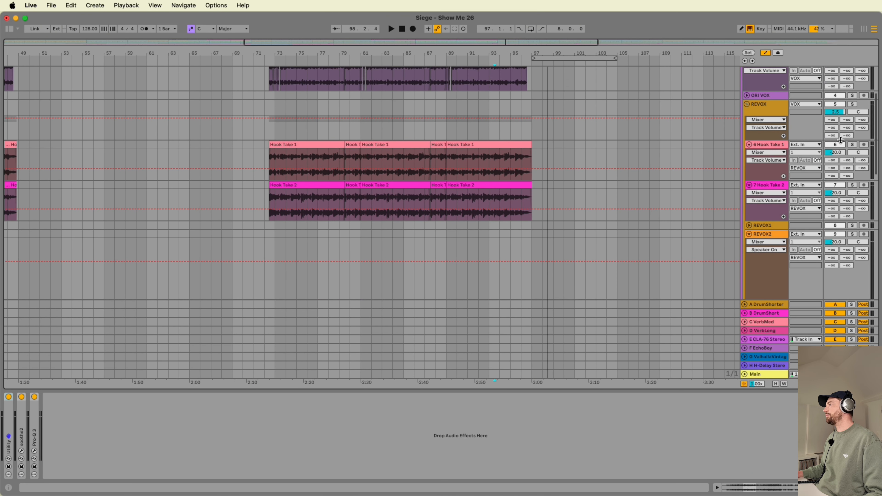
click(852, 146)
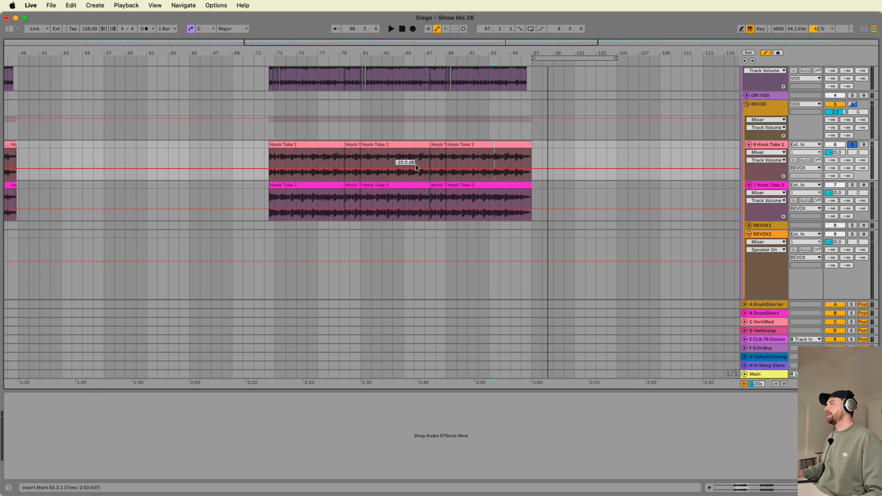
click(404, 160)
key(space)
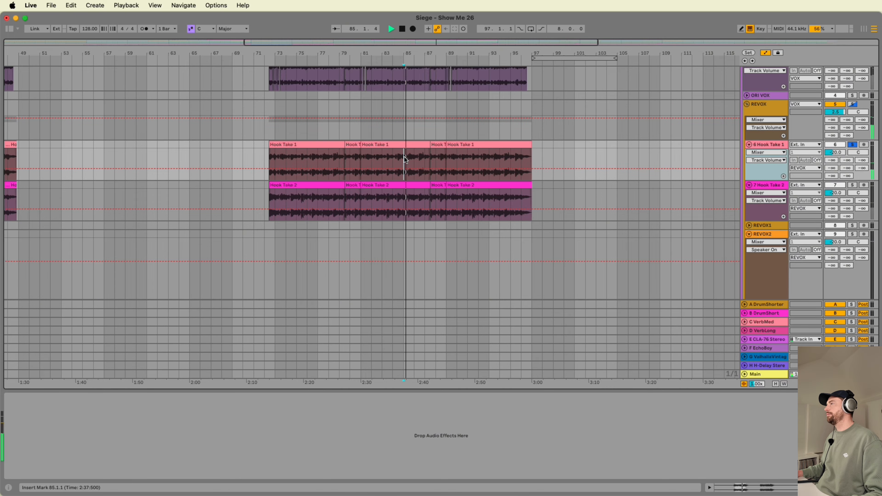
- Solo the Hook Take 2 track and audition it from bar 90, then stop playback
click(853, 186)
click(458, 200)
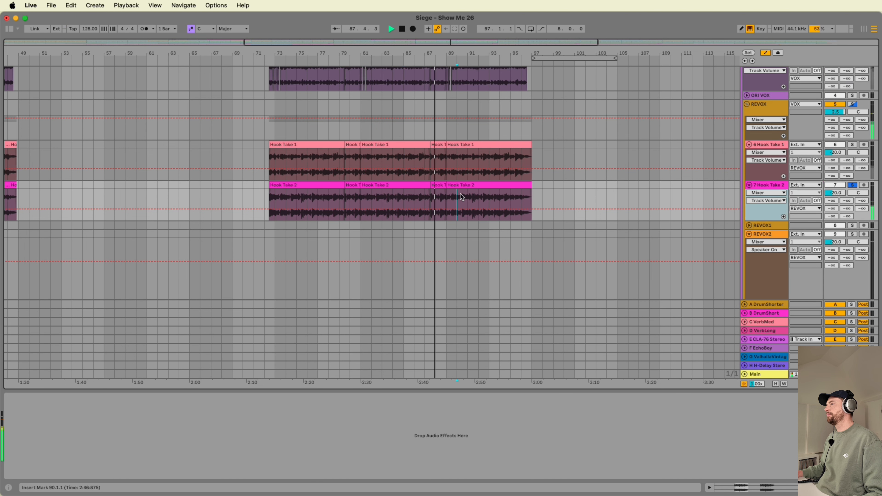
key(space)
key(space)
scroll(818, 167, down, 6)
scroll(818, 169, up, 5)
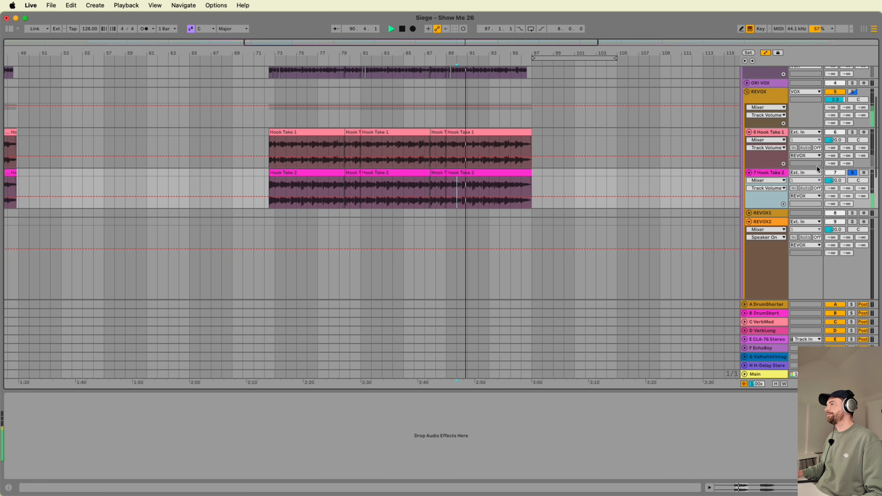
key(space)
- Collapse the purple VOX group and expand the two turquoise VOX tracks below it
scroll(585, 166, up, 3)
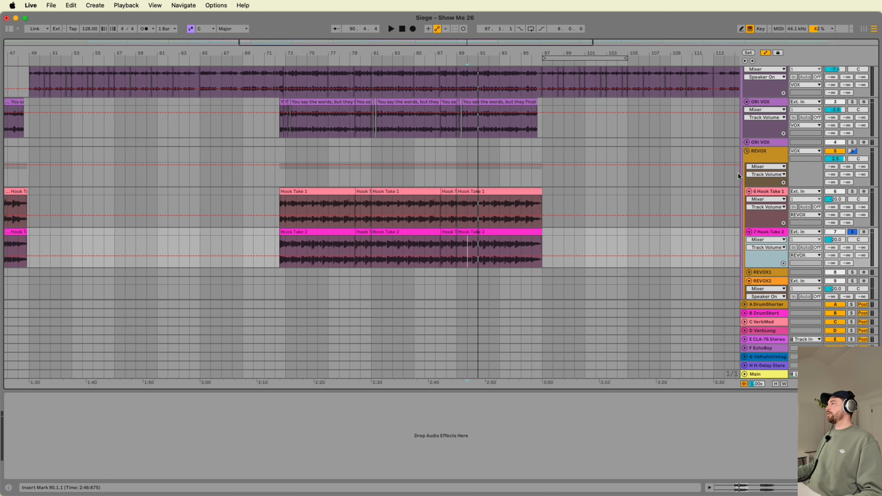
scroll(749, 152, up, 3)
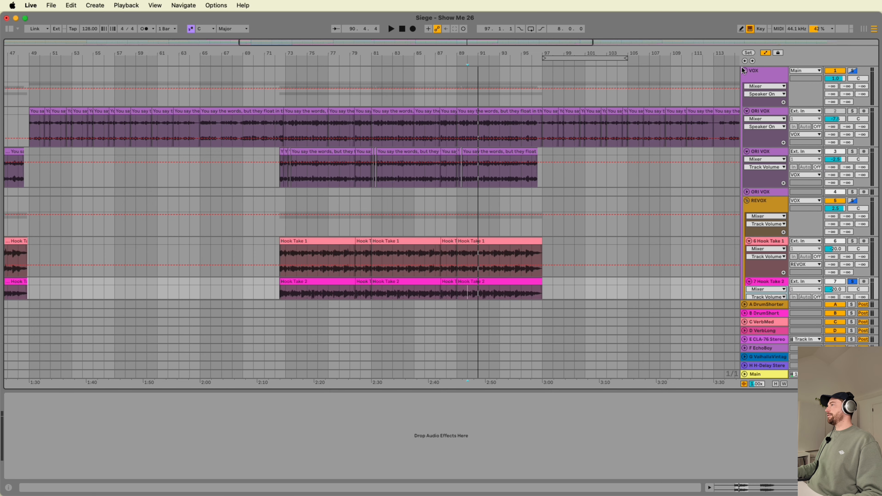
click(745, 72)
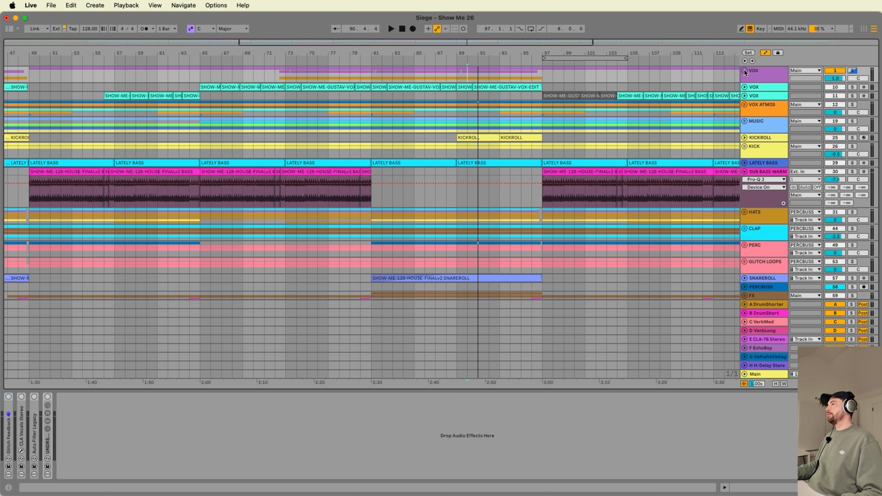
click(746, 96)
click(746, 88)
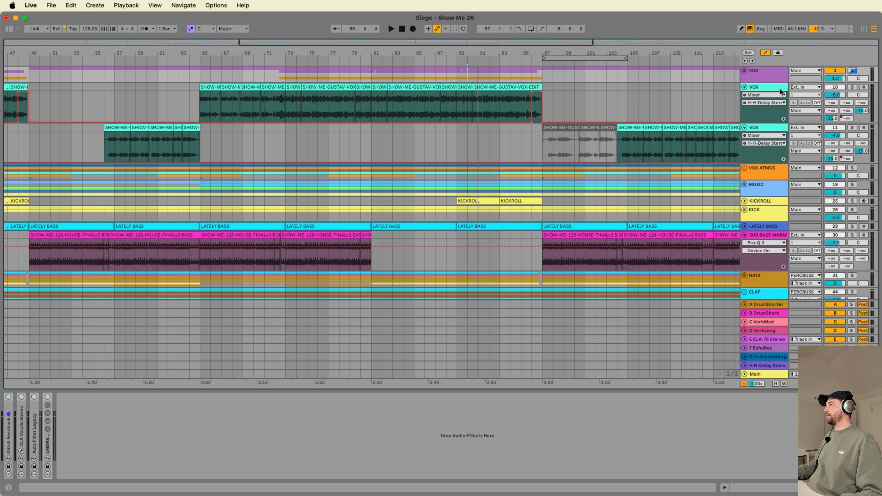
- Solo the first turquoise VOX track, audition it from bar 82.3, and stop playback
click(764, 84)
click(854, 88)
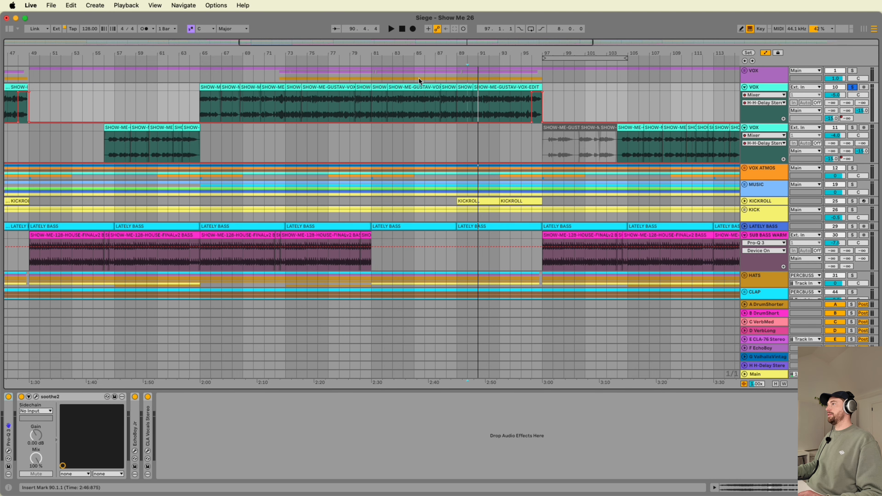
click(389, 107)
key(space)
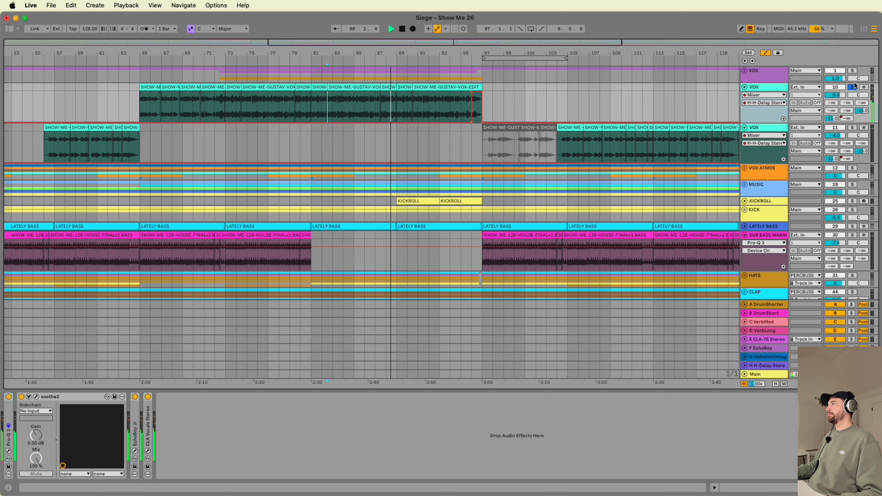
key(space)
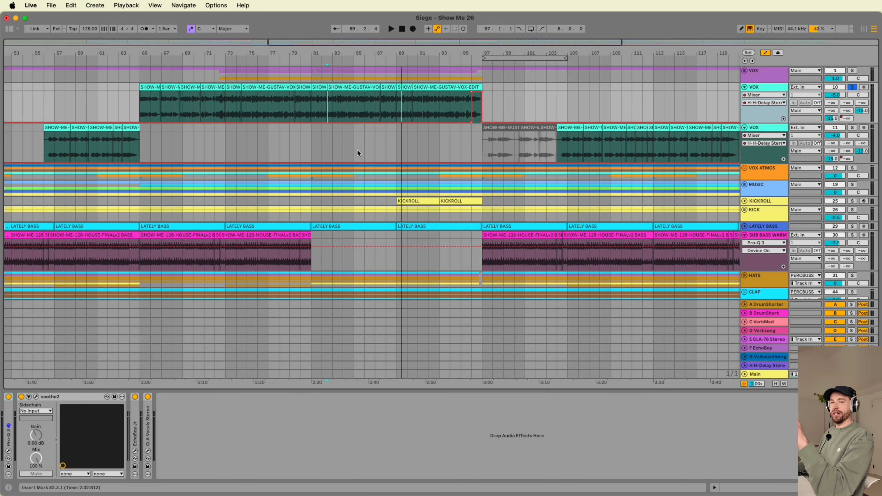
- Inspect the first turquoise VOX track's effect chain: Pro-Q 3, soothe2, EchoBoy Jr and CLA Vocals, closing each plug-in window
click(768, 84)
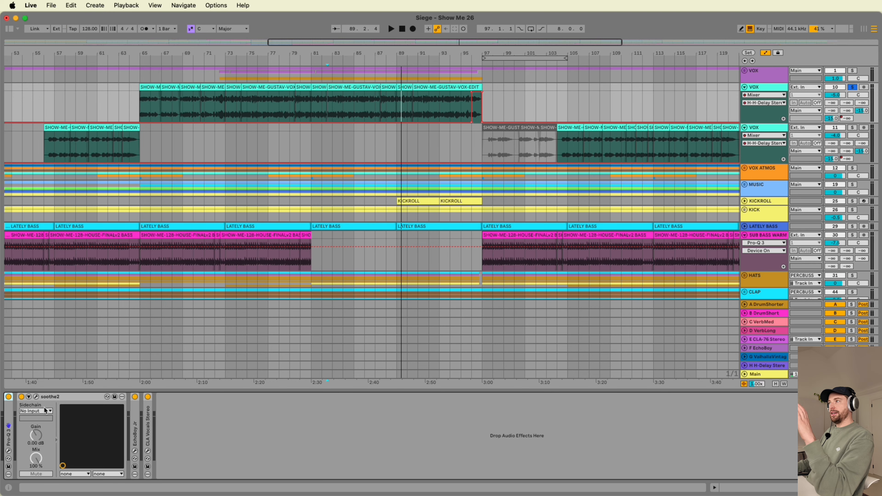
click(9, 451)
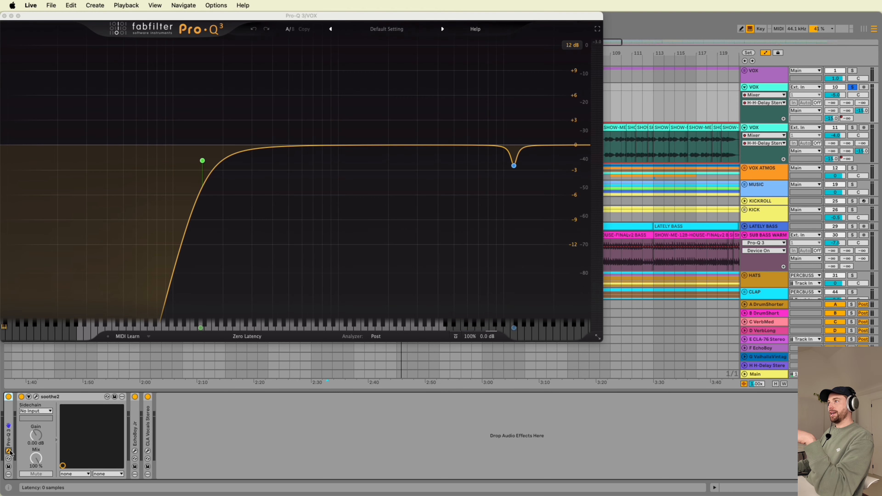
click(9, 451)
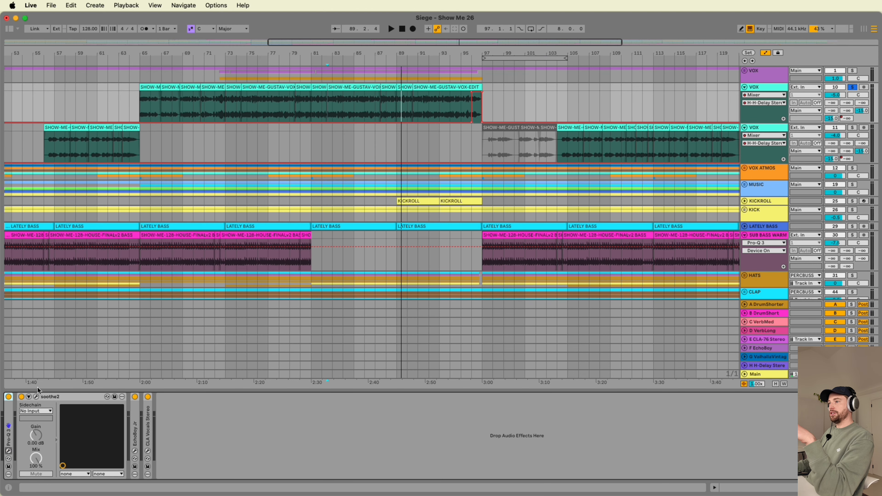
click(36, 397)
click(37, 397)
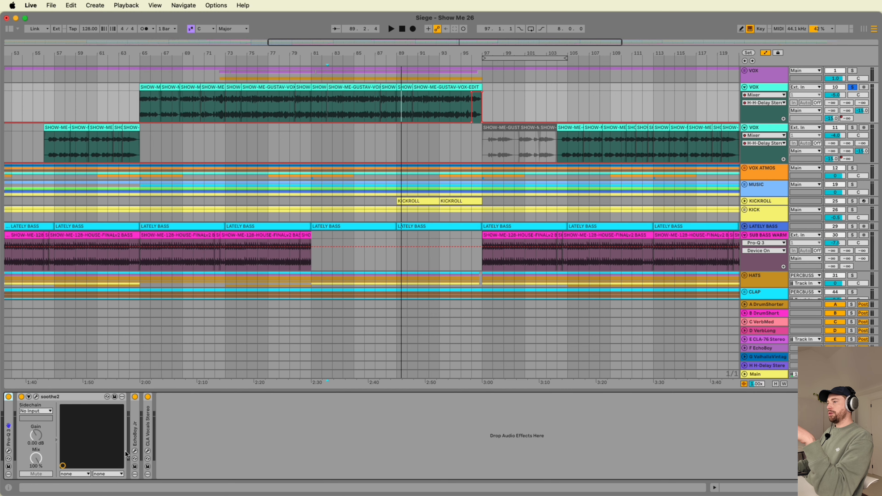
click(137, 457)
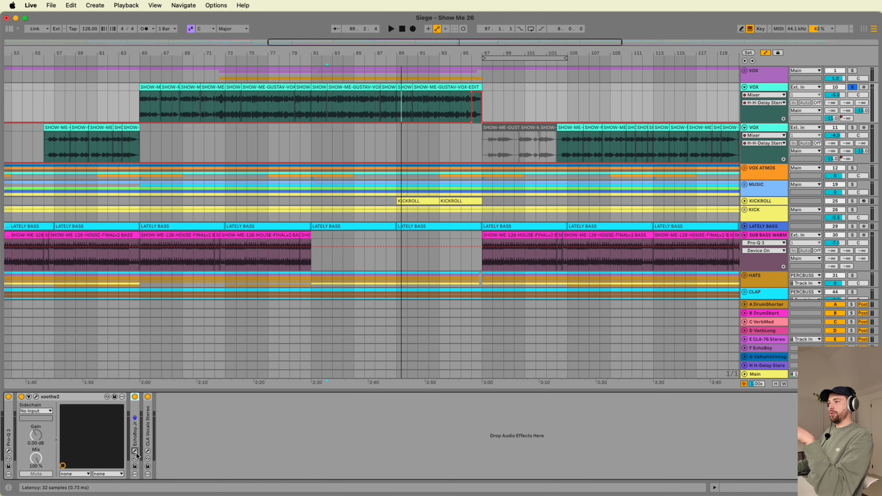
click(136, 451)
click(135, 451)
click(148, 451)
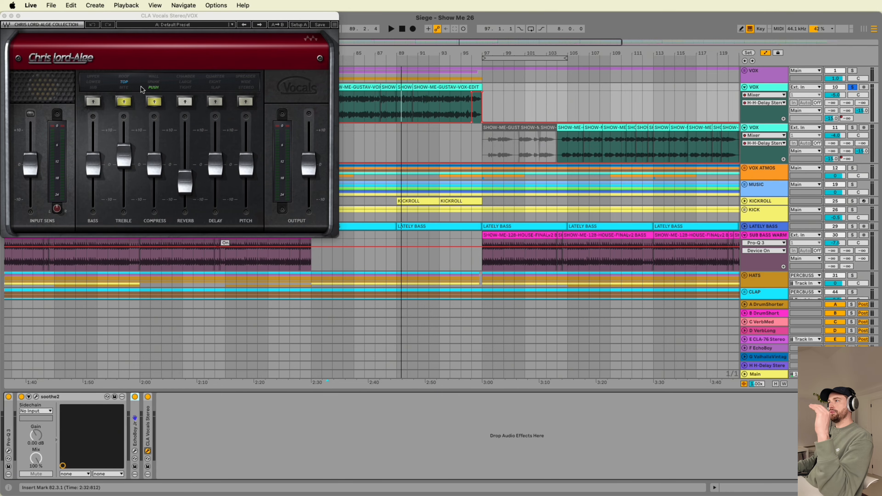
click(4, 16)
- Show the whole arrangement, collapse the first turquoise VOX track and turn off its solo
click(707, 78)
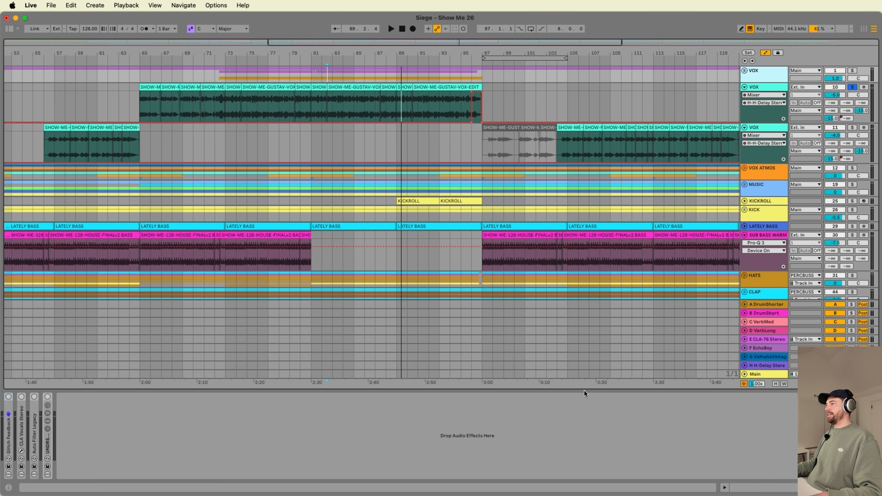
click(583, 390)
drag(577, 50, 459, 52)
click(744, 89)
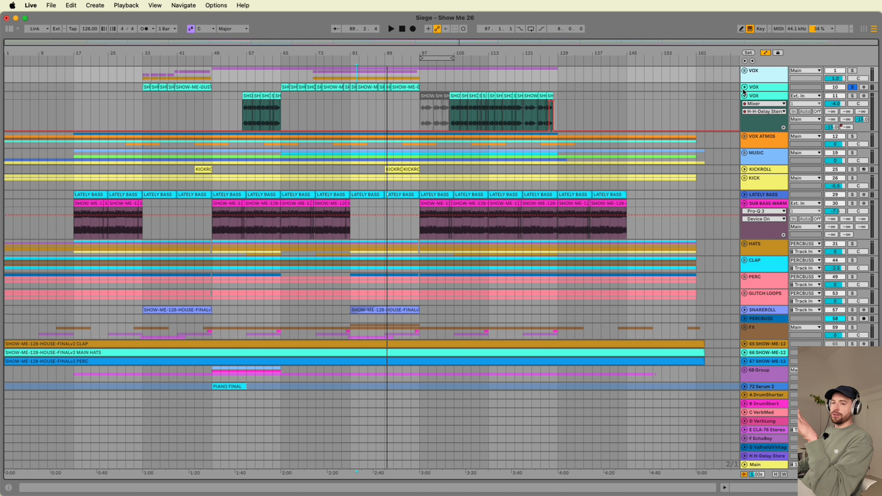
click(852, 88)
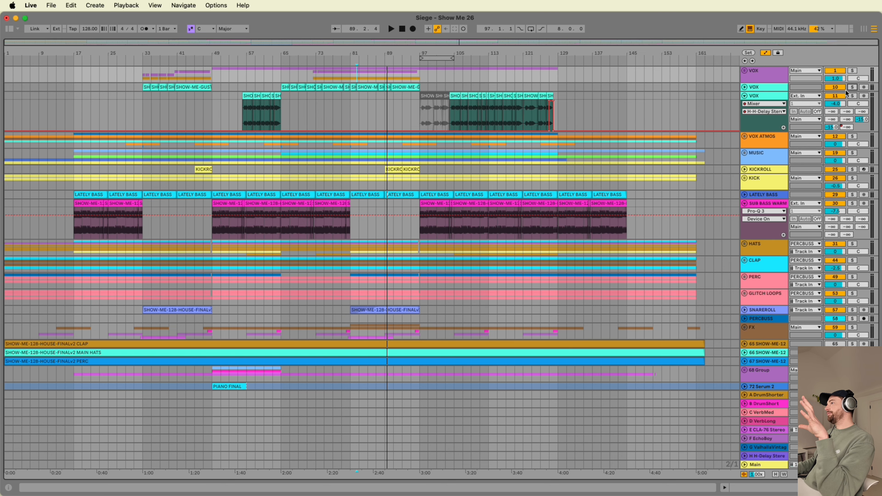
- Open the Show Me 26 FINAL project
scroll(313, 141, down, 5)
scroll(313, 129, up, 5)
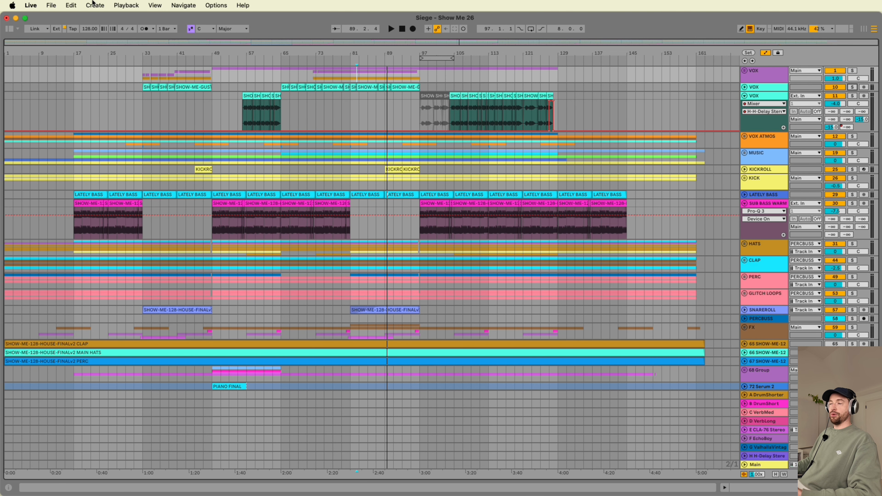
click(52, 6)
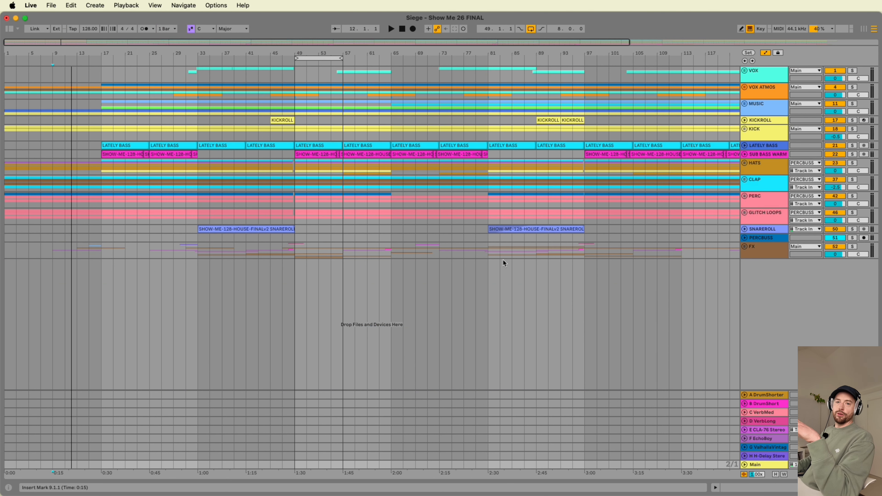
- Expand the VOX group and view the effect chains of its two VOX tracks
click(749, 68)
click(744, 71)
double_click(766, 76)
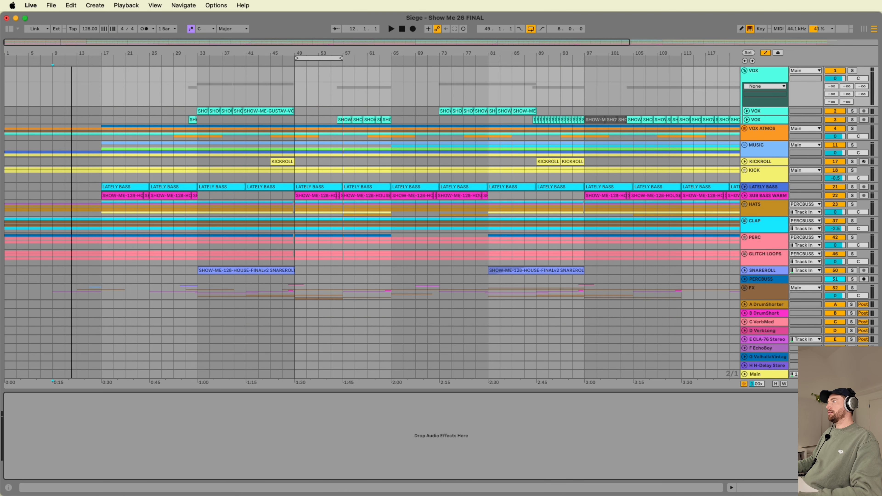
click(764, 108)
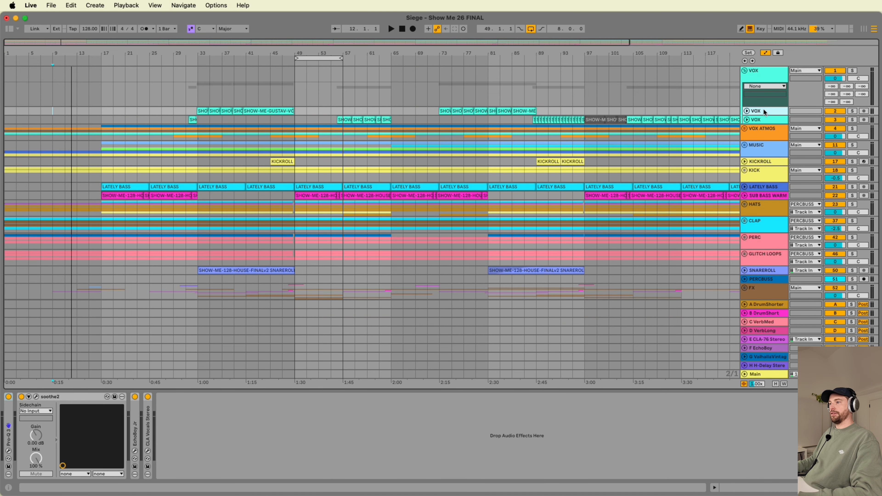
click(766, 120)
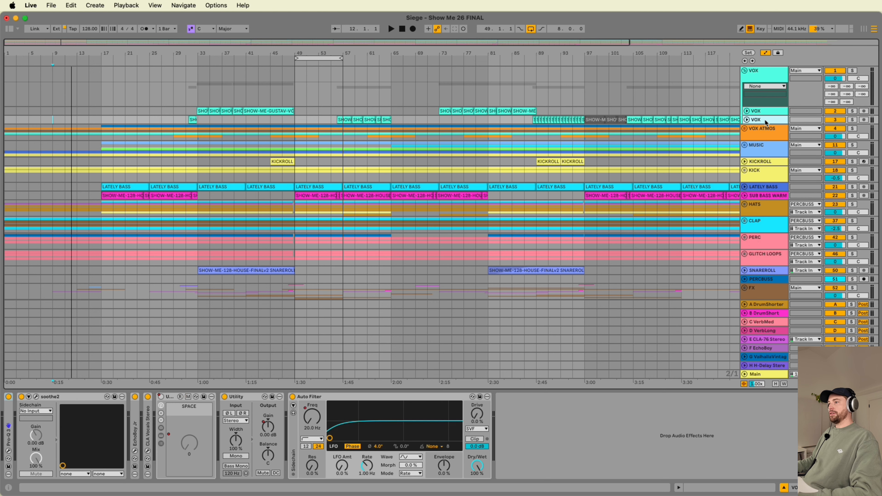
- Expand both VOX tracks inside the group and play the arrangement from bar 43
click(747, 120)
click(748, 112)
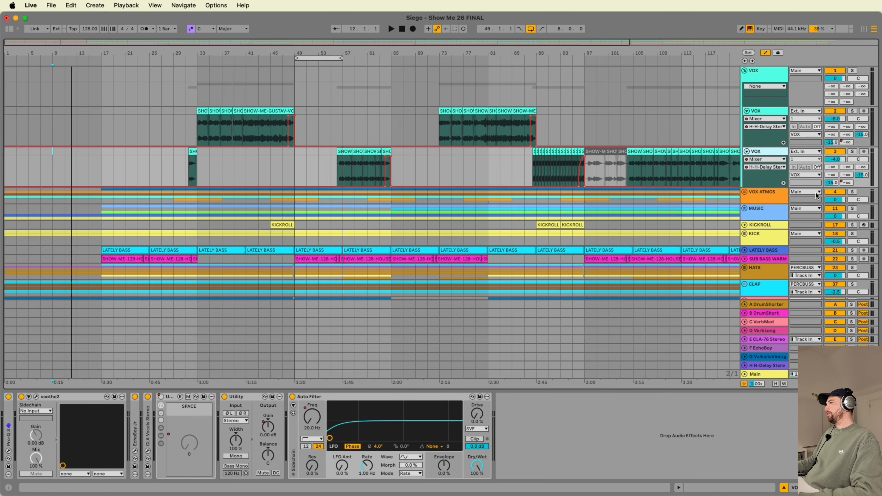
click(255, 129)
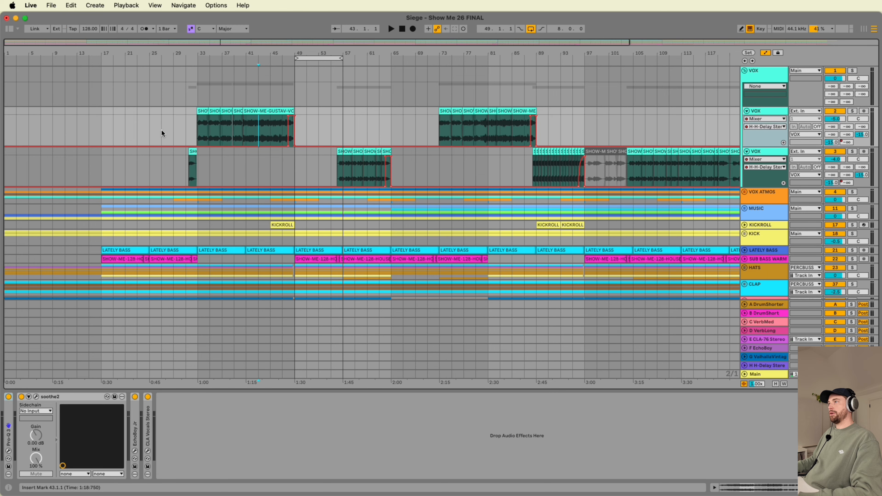
key(space)
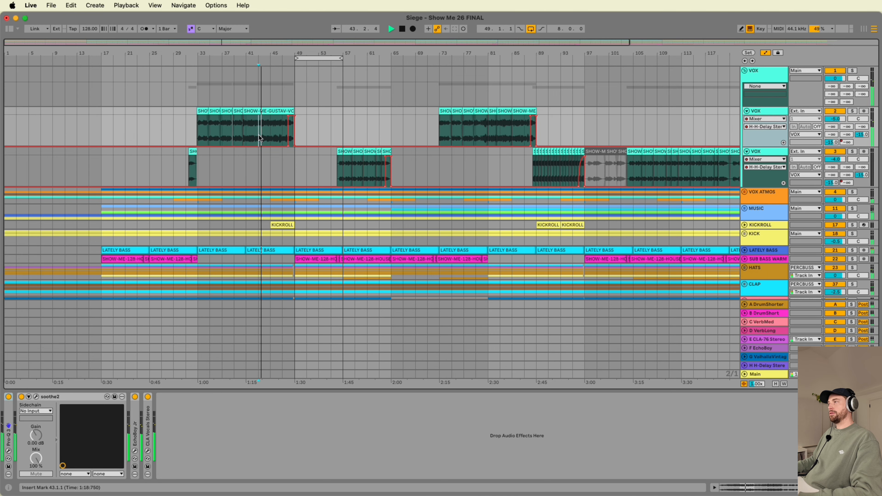
- Play the arrangement from bar 60 and solo the second VOX track for a moment
click(364, 165)
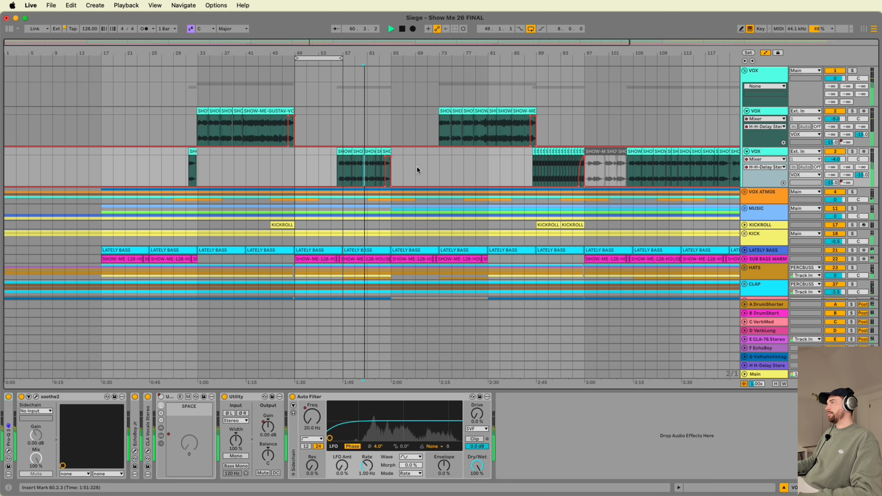
click(852, 152)
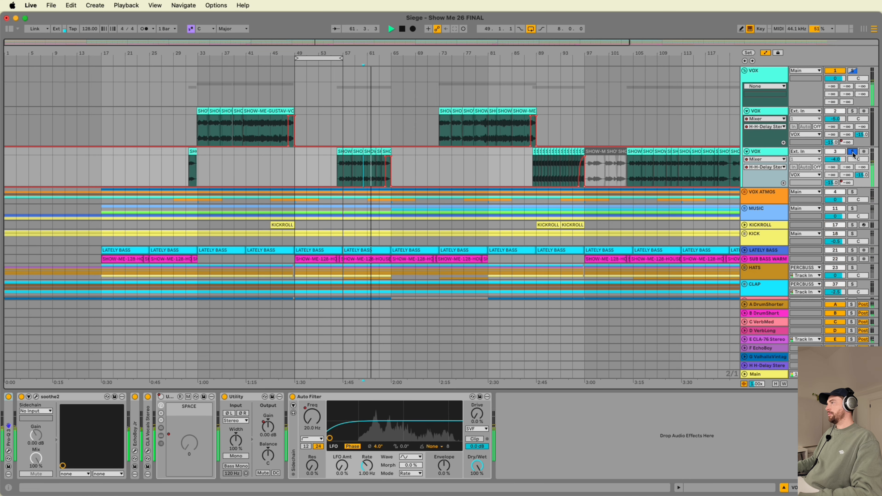
click(853, 151)
click(776, 151)
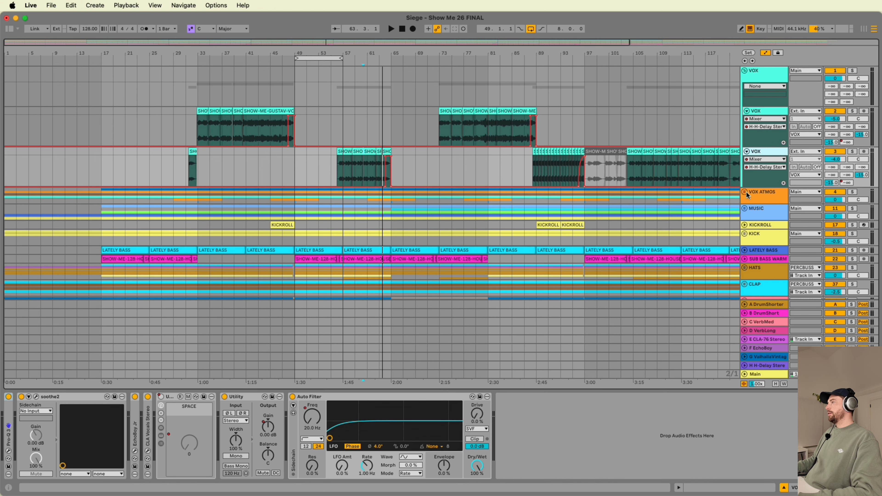
- Expand the MUSIC group to view its automation lanes, and collapse it again
scroll(746, 191, down, 2)
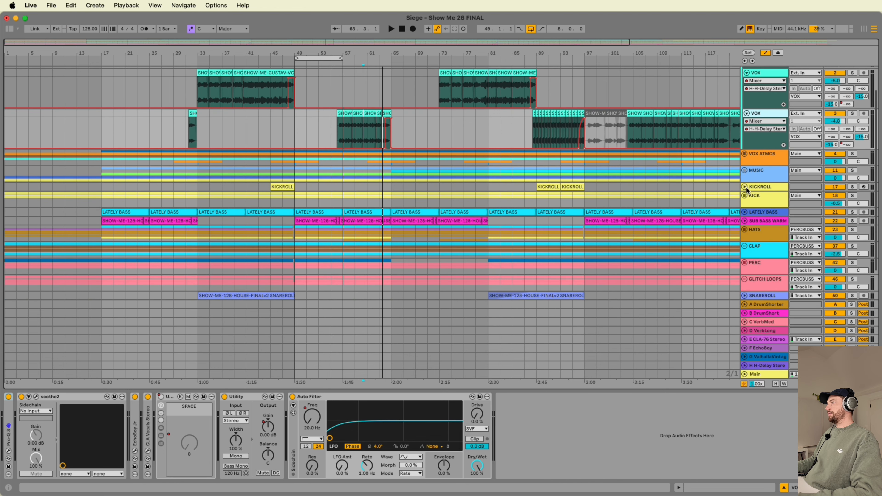
click(744, 171)
click(751, 169)
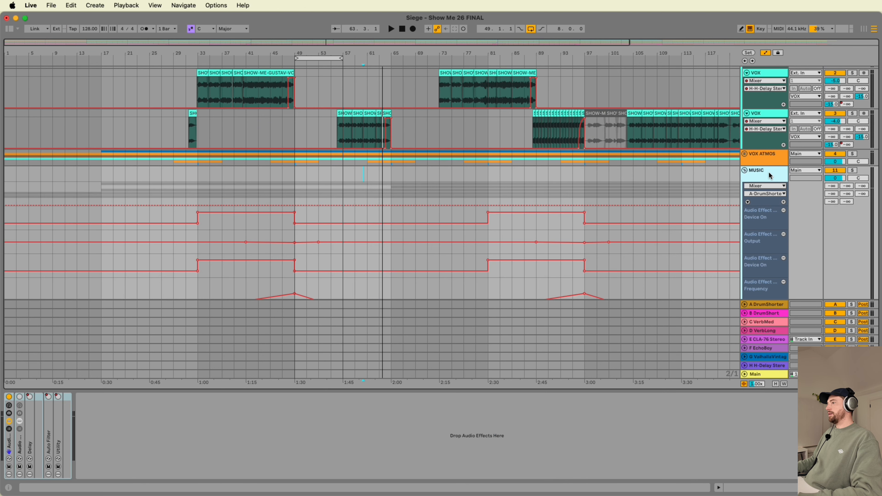
click(745, 171)
- Unfold the FX group and hide the device view to show more of its tracks
scroll(746, 172, down, 2)
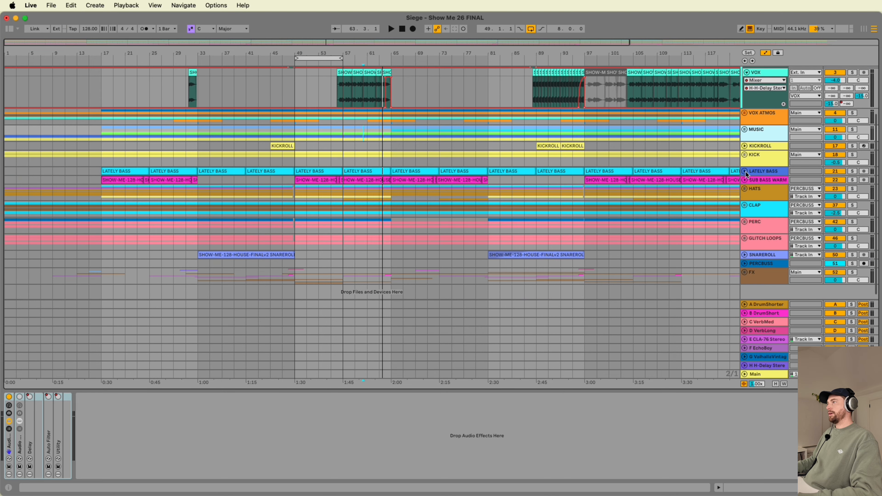
scroll(747, 175, down, 1)
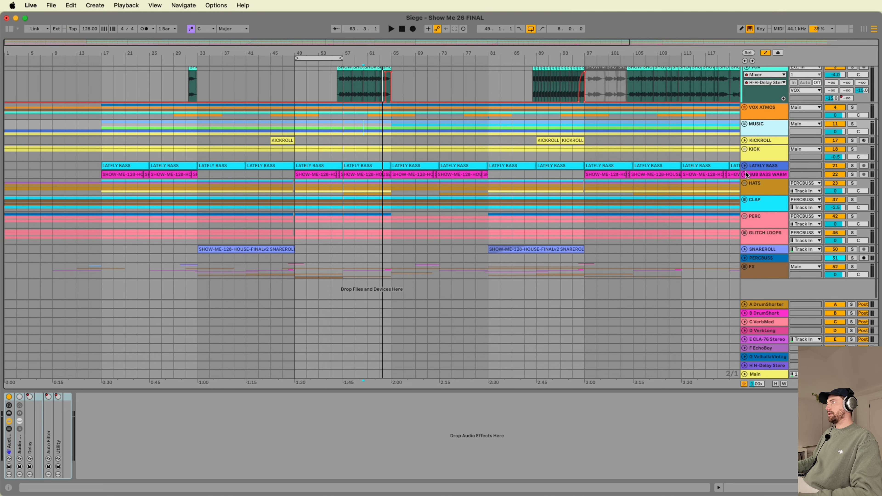
click(743, 268)
scroll(743, 268, down, 10)
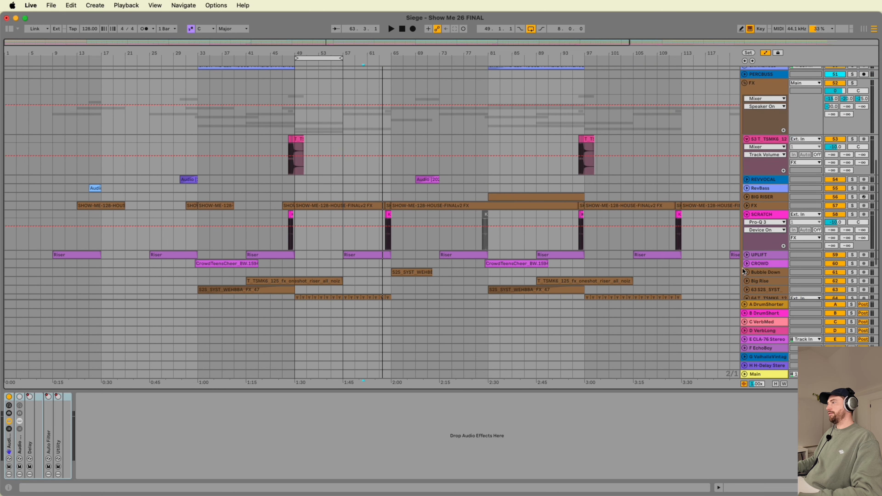
scroll(593, 168, down, 5)
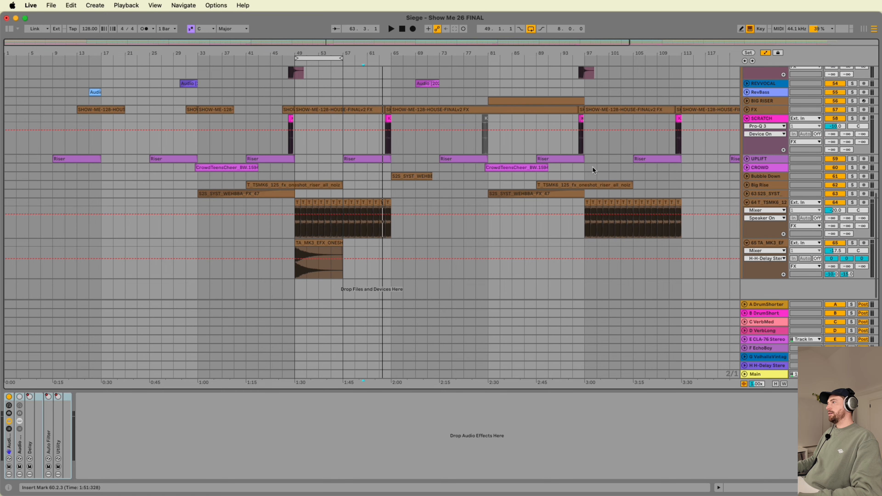
double_click(410, 390)
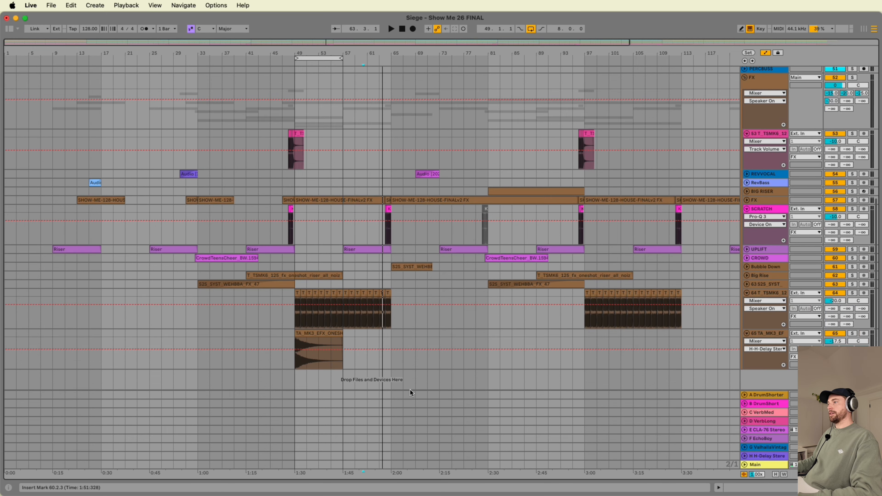
- Solo the FX group and audition it from bar 47 and from bar 93
scroll(848, 109, up, 4)
click(853, 129)
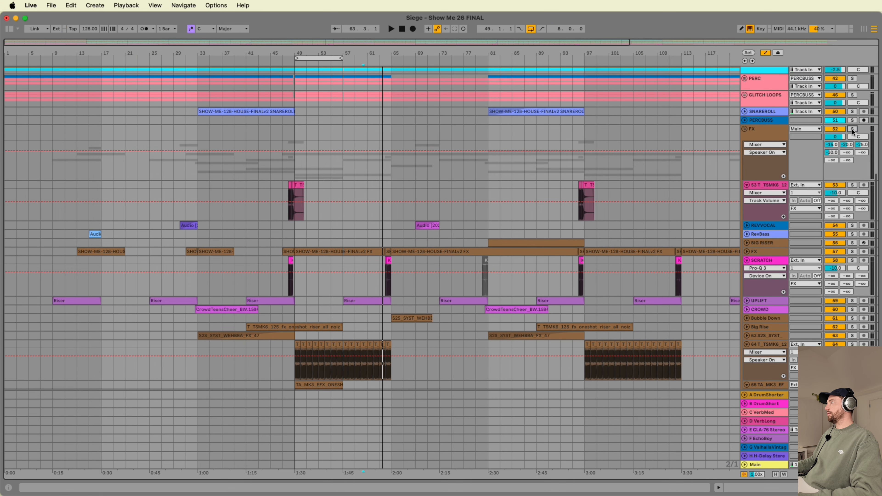
click(285, 188)
key(space)
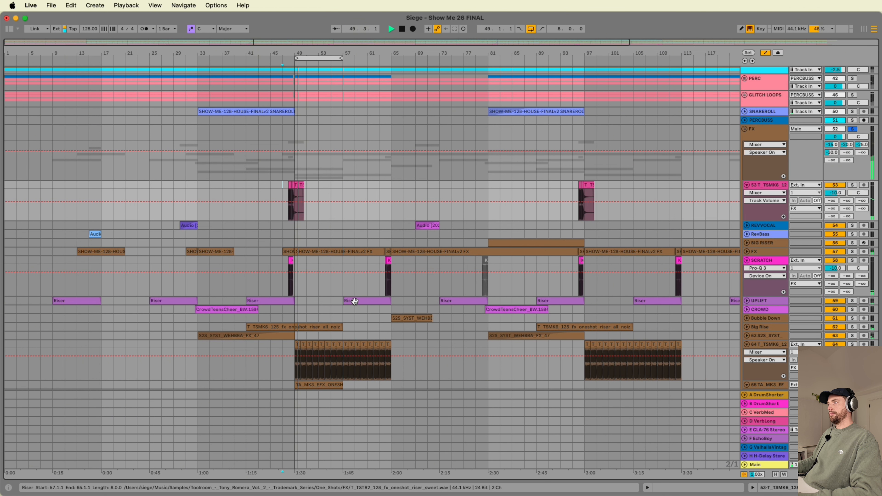
scroll(354, 301, down, 3)
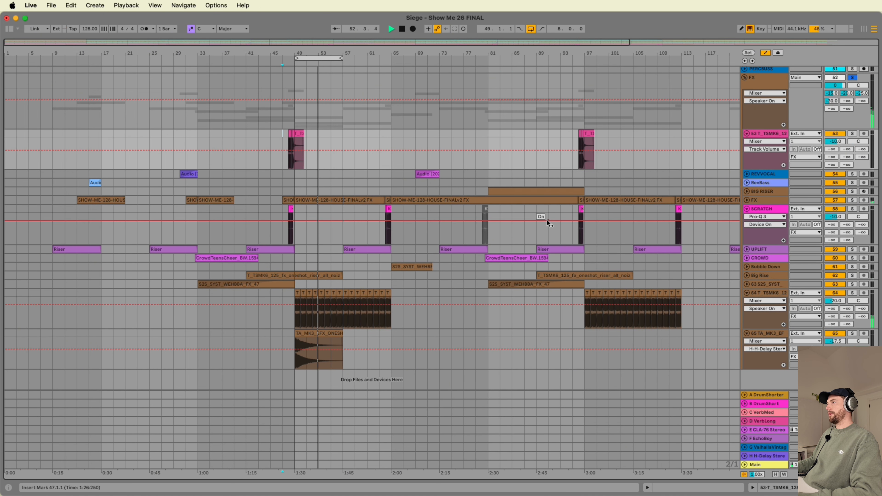
click(554, 229)
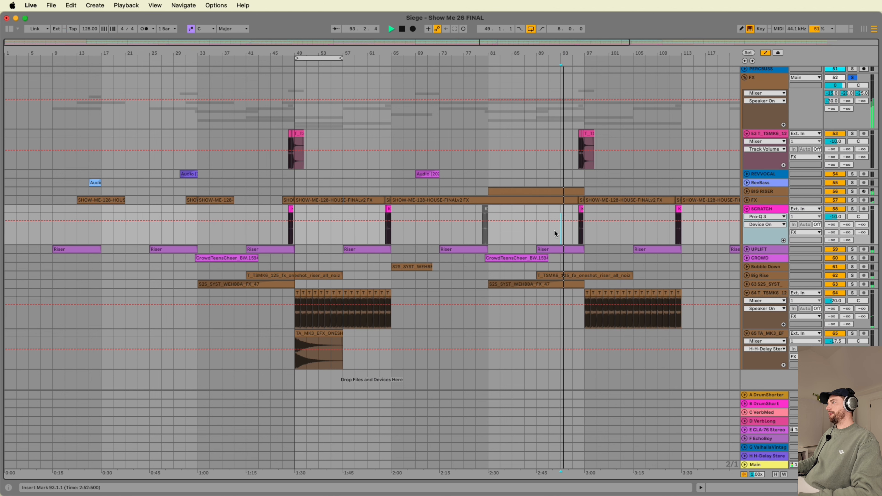
- Expand the BIG RISER track, show its device chain, solo it and play its clip from bar 81
click(746, 192)
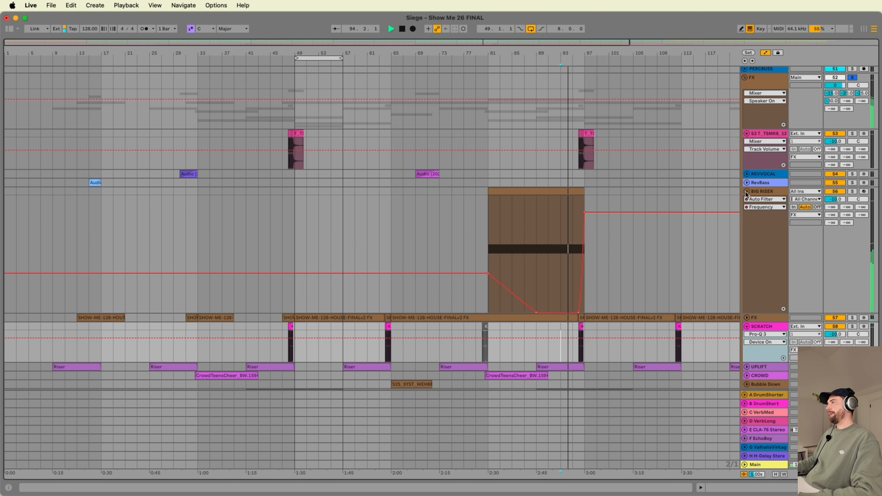
double_click(772, 192)
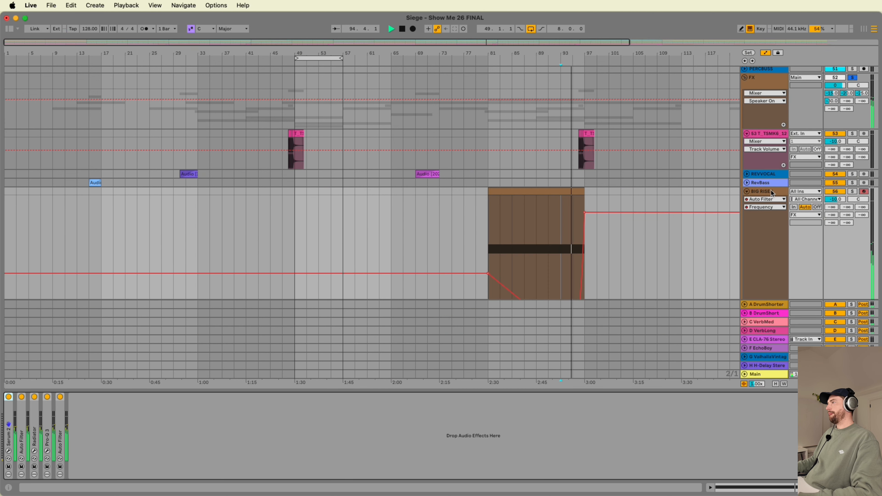
click(853, 191)
click(537, 192)
click(537, 191)
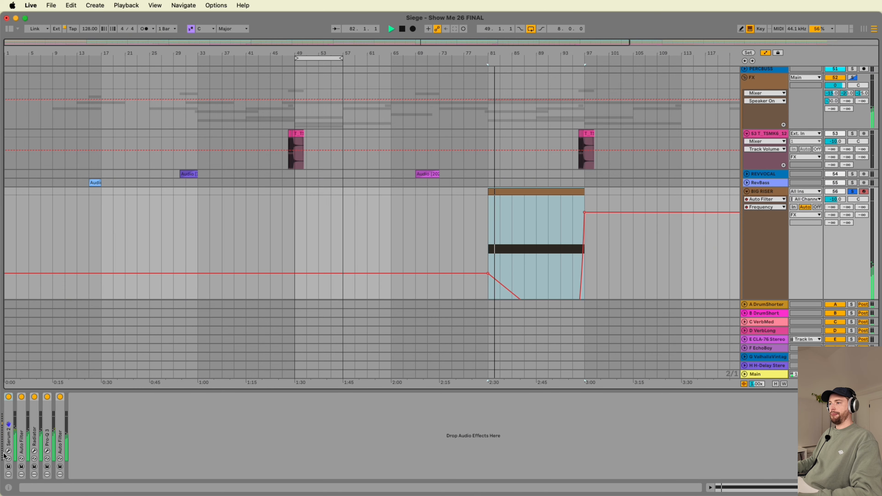
- Open the Serum 2 instrument on BIG RISER and show the track's Serum 2 Filter 1 Freq automation
click(76, 444)
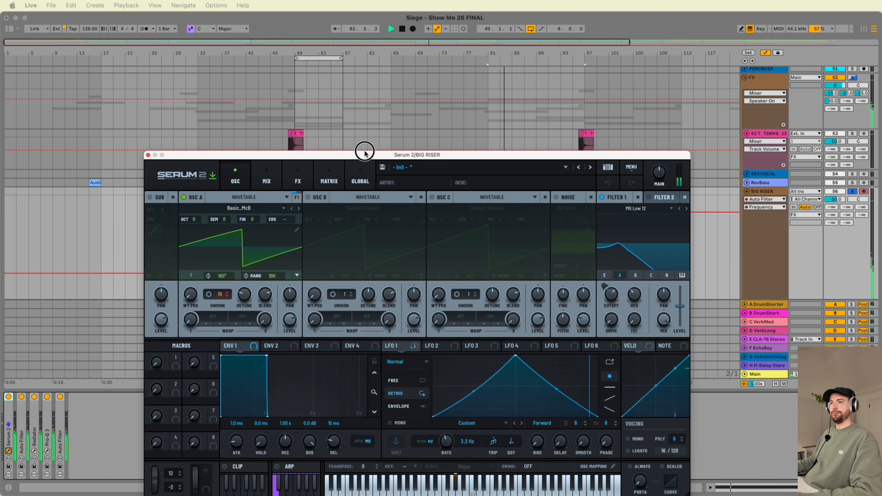
drag(364, 151, 380, 78)
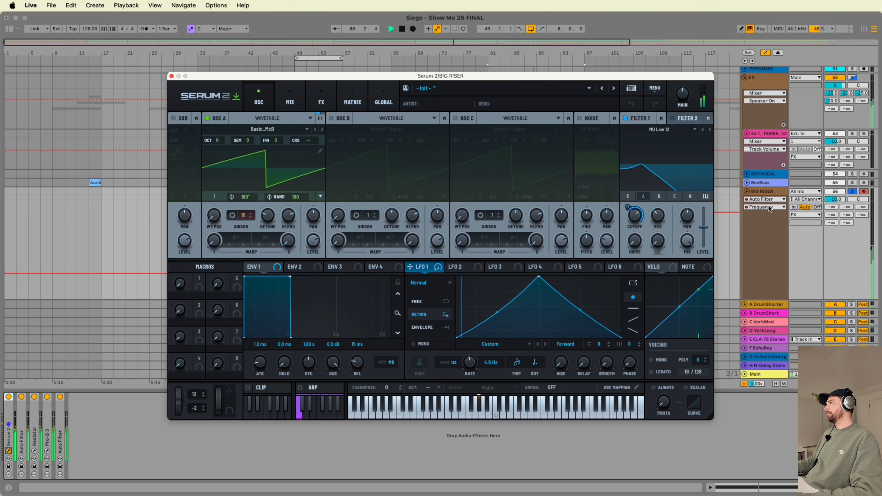
click(760, 199)
click(763, 215)
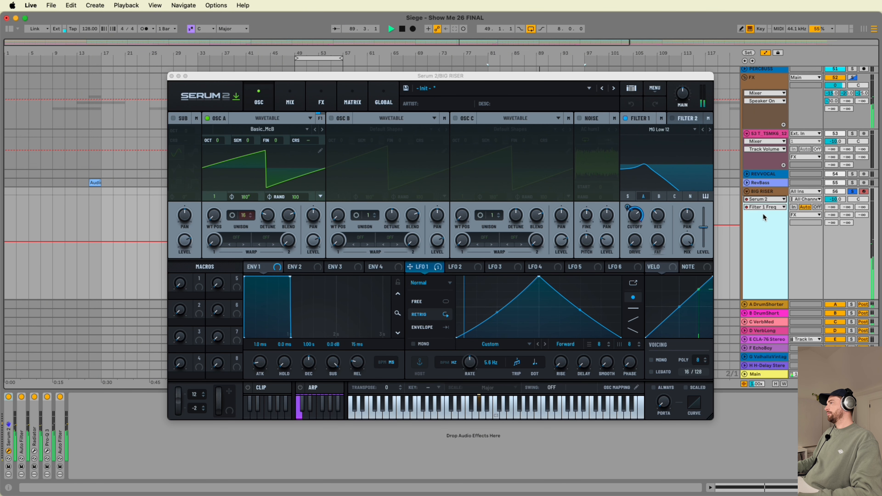
- Display the LFO 1 Rate automation on BIG RISER, move Serum 2 clear of the clip and stop playback
click(769, 208)
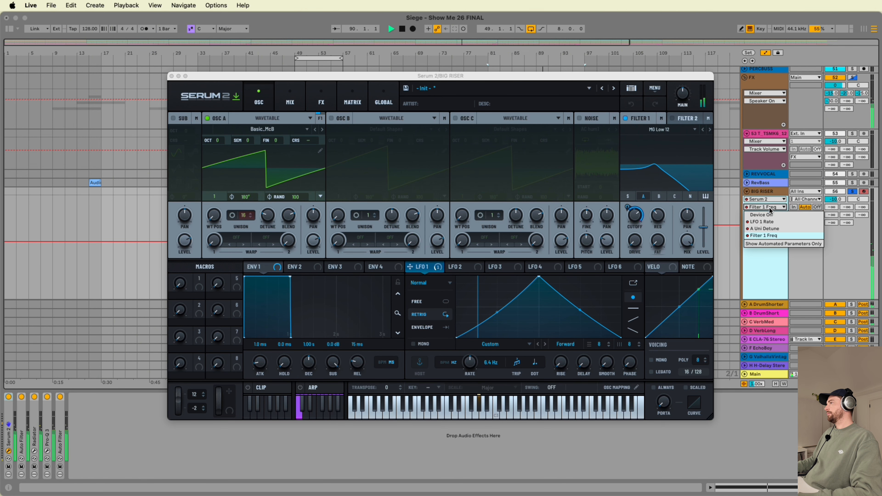
click(767, 222)
mouse_move(524, 76)
mouse_down()
mouse_move(555, 335)
mouse_move(533, 216)
mouse_move(354, 168)
mouse_move(552, 215)
mouse_up()
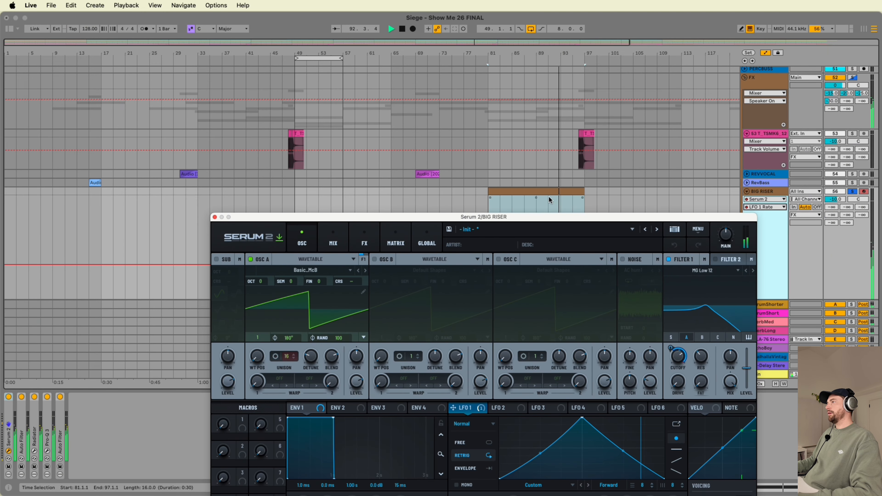
click(468, 199)
key(space)
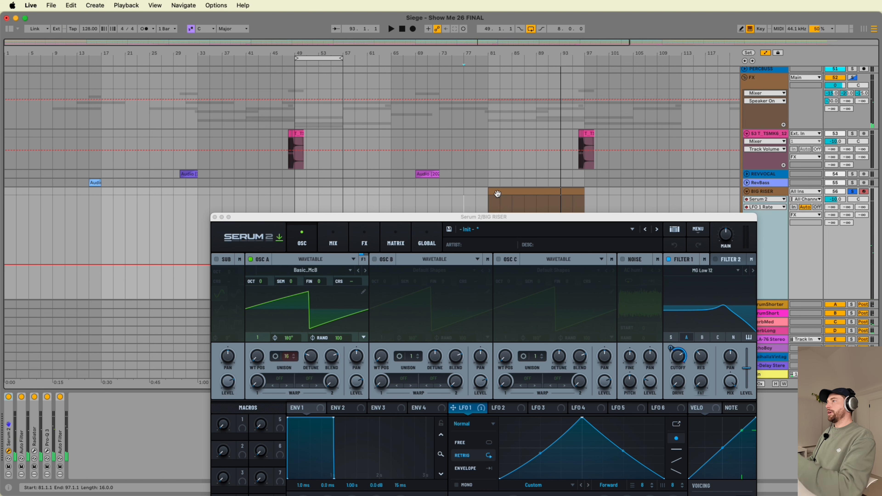
- Examine how LFO 1 modulates the Filter 1 cutoff in Serum 2, and close the plug-in window
drag(509, 220, 388, 82)
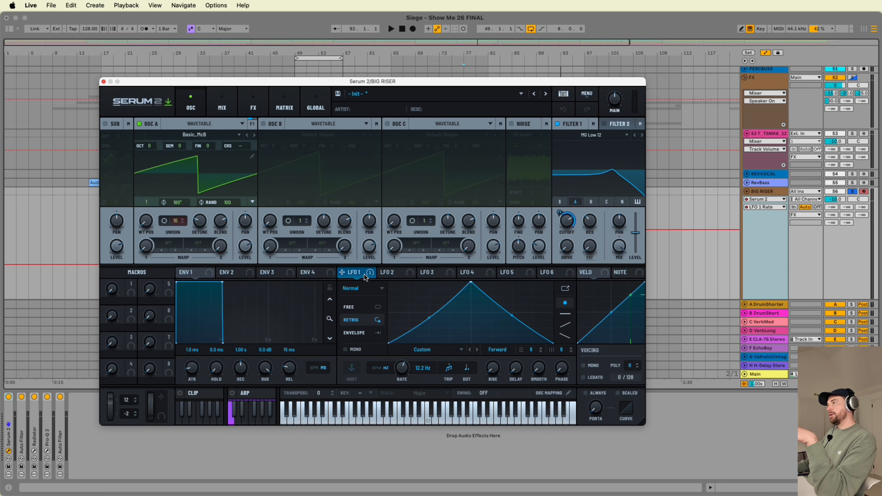
mouse_move(571, 224)
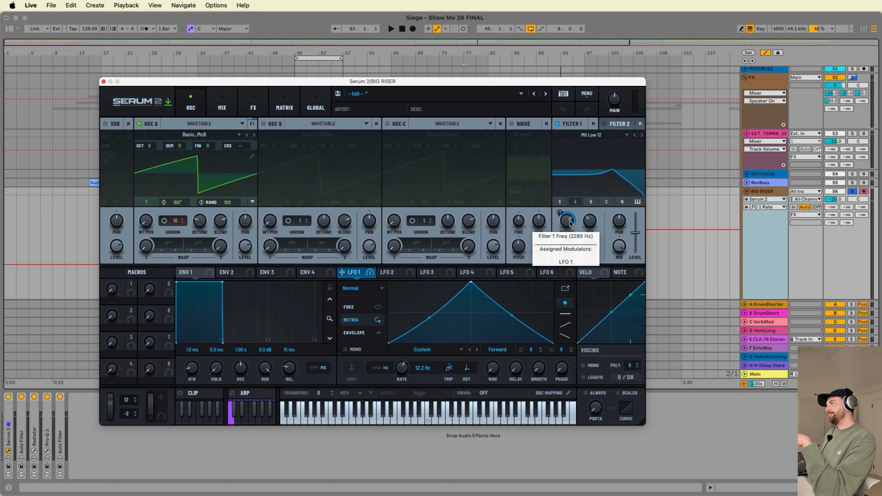
click(103, 82)
- Play the soloed BIG RISER from bar 85 and from bar 91 with its LFO 1 Rate automation in view
click(513, 222)
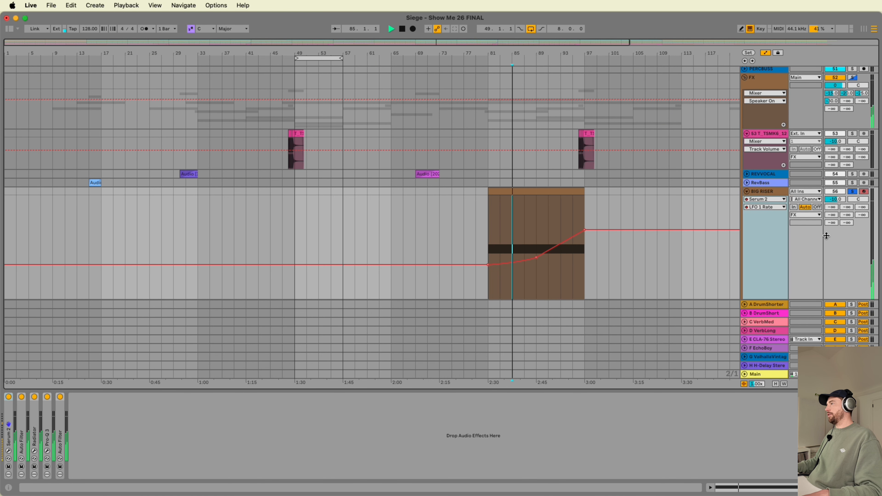
key(space)
click(553, 208)
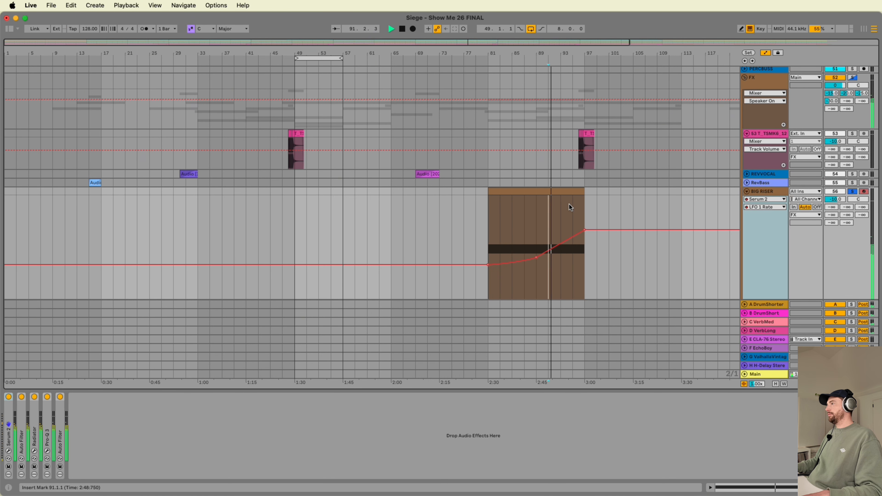
- Open the BIG RISER clip, show its MIDI Ctrl Pitch Bend envelope, and close the clip view
double_click(567, 191)
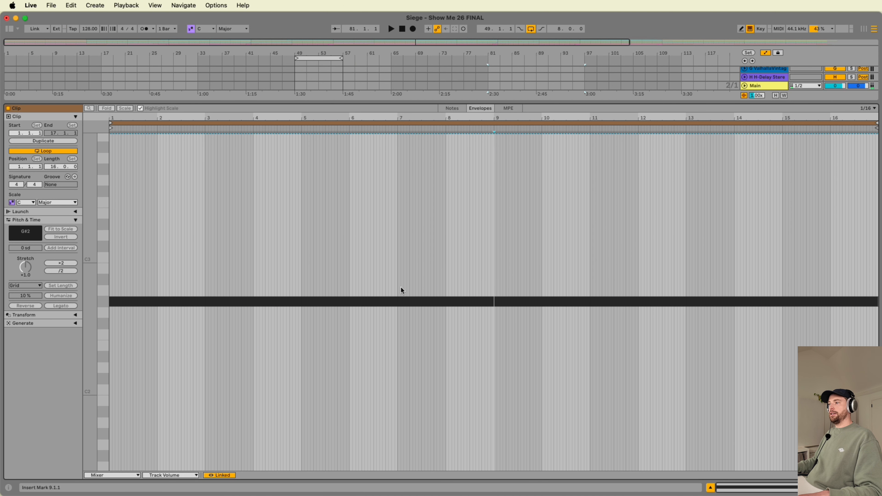
click(121, 475)
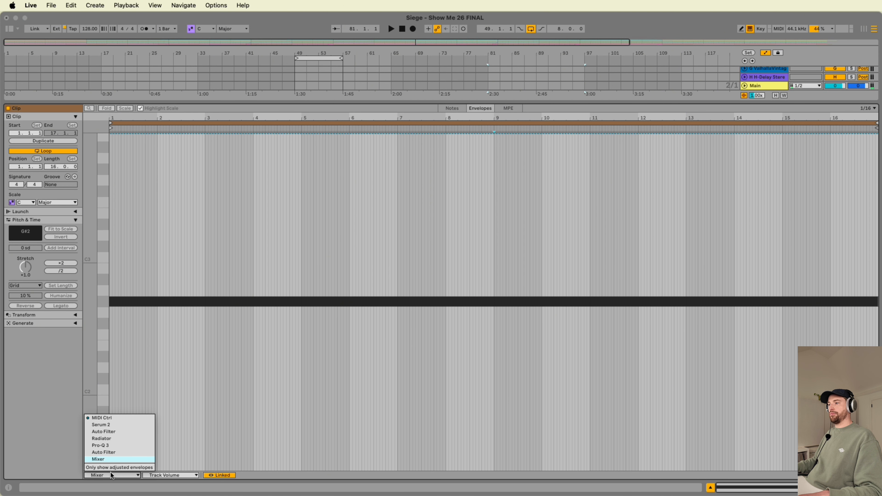
click(121, 418)
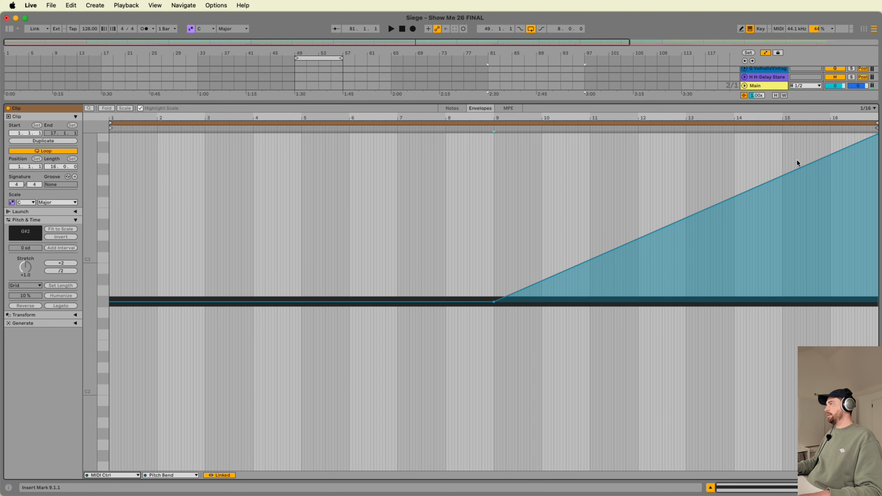
double_click(694, 104)
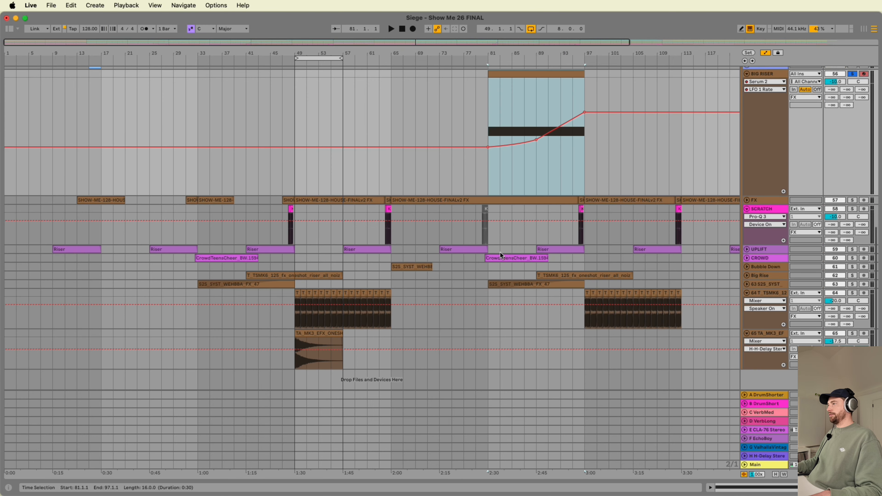
- Solo the whole FX group instead of BIG RISER and play from bar 81
scroll(502, 256, up, 5)
scroll(864, 208, up, 10)
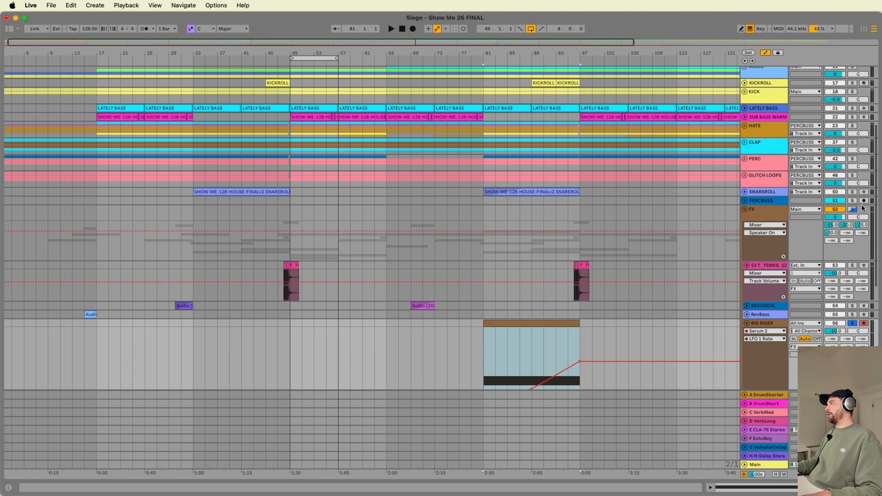
click(853, 210)
key(space)
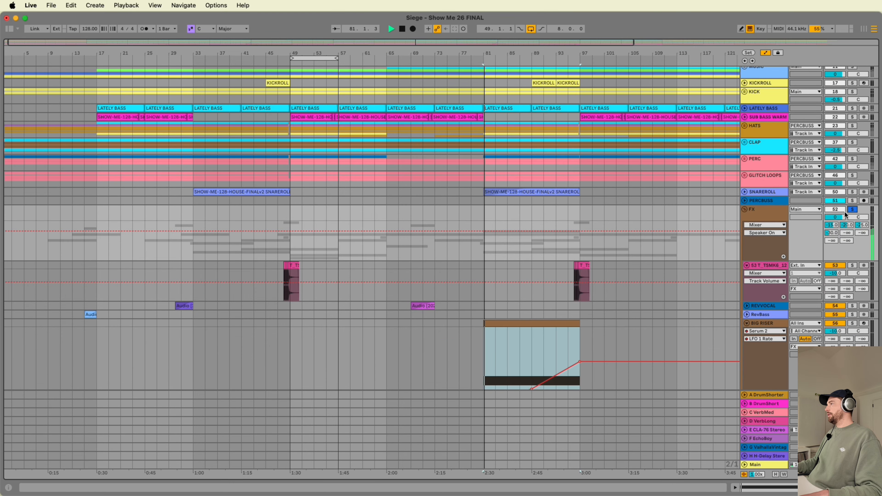
- Collapse the BIG RISER track and the first track inside the FX group
click(747, 324)
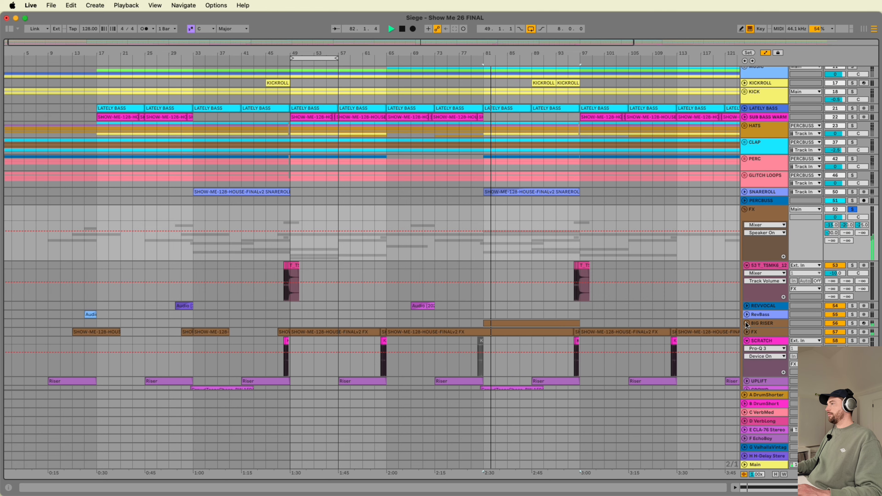
click(747, 266)
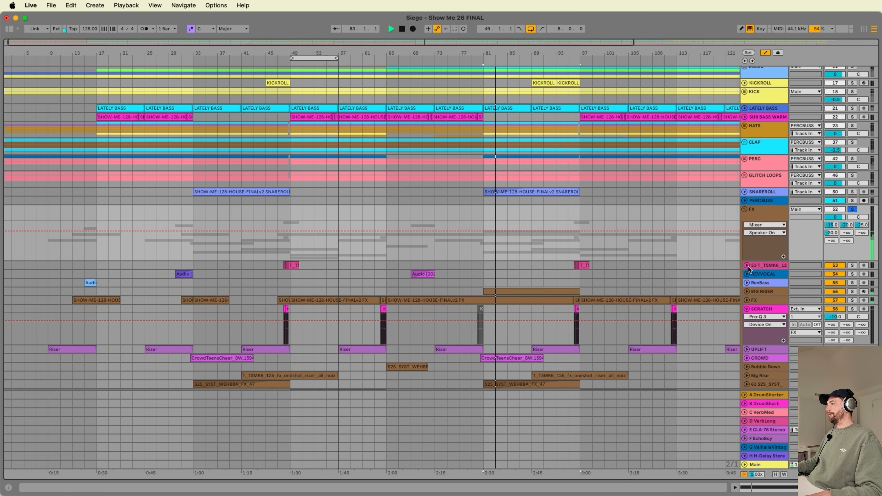
- Collapse the SCRATCH track and the expanded T_TSMK6 track 64 inside the FX group
click(747, 301)
click(747, 301)
click(747, 309)
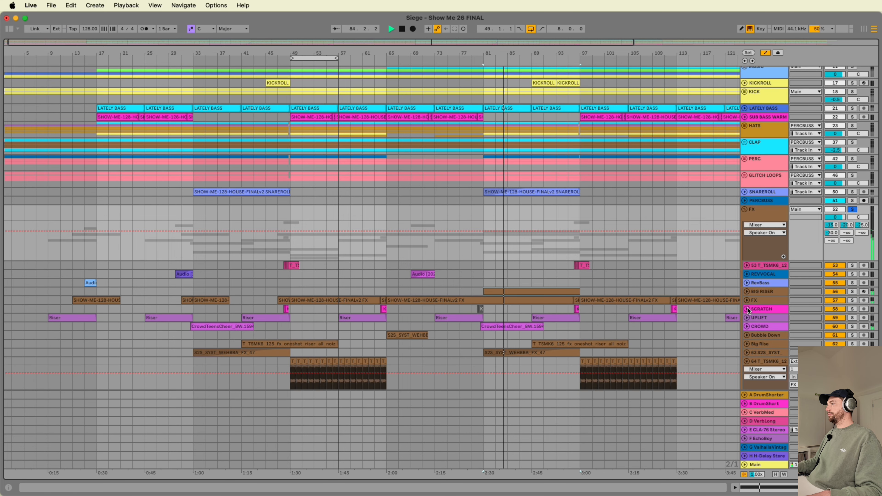
click(747, 358)
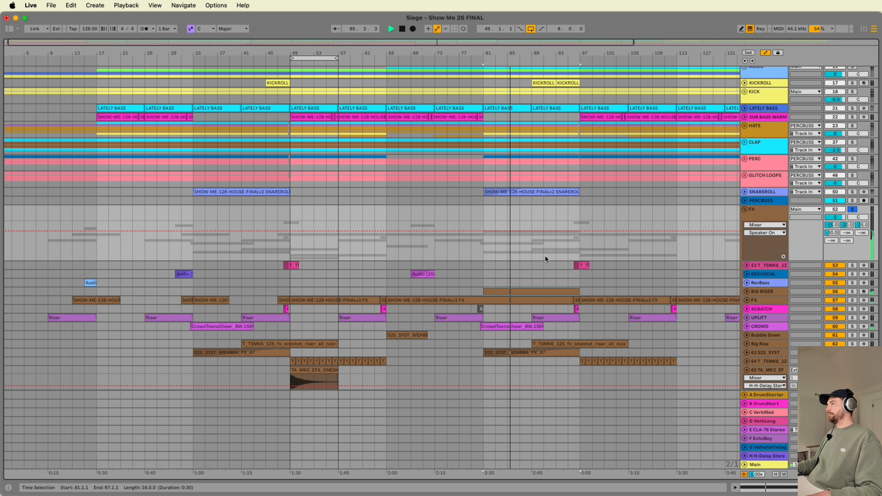
- Play the soloed FX group from bar 93 into the drop, stop playback, and unsolo and fold the group
click(556, 274)
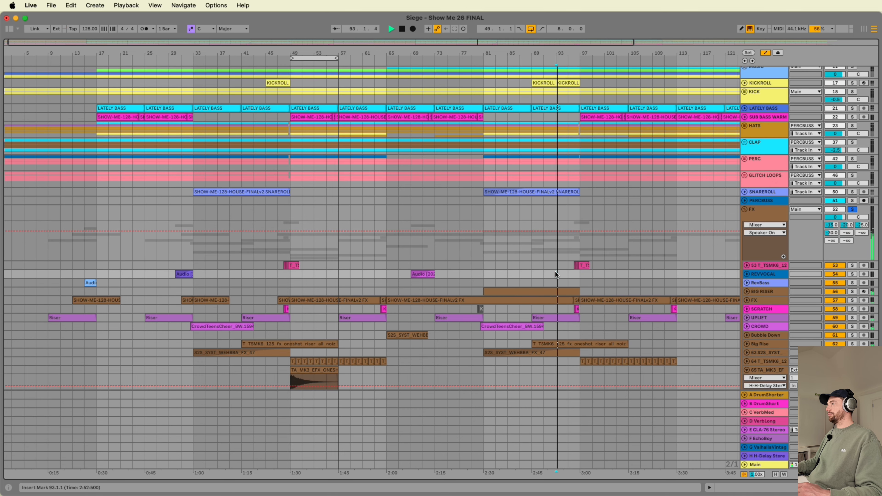
click(572, 280)
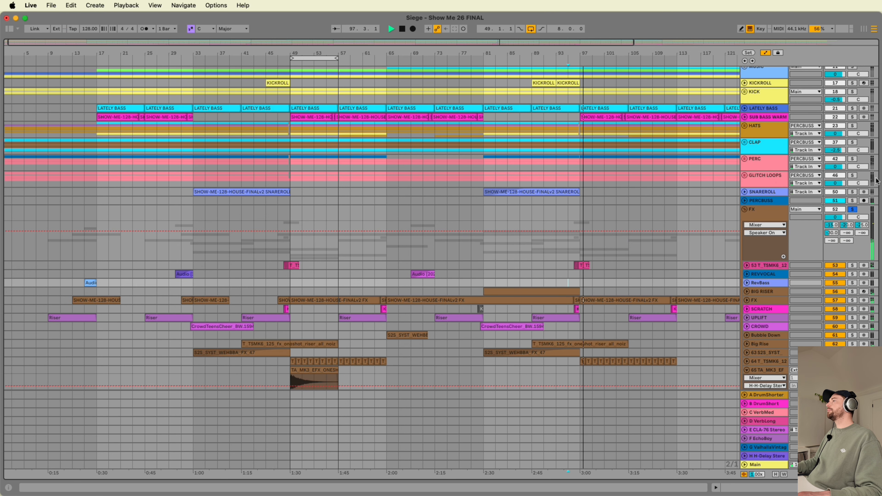
key(space)
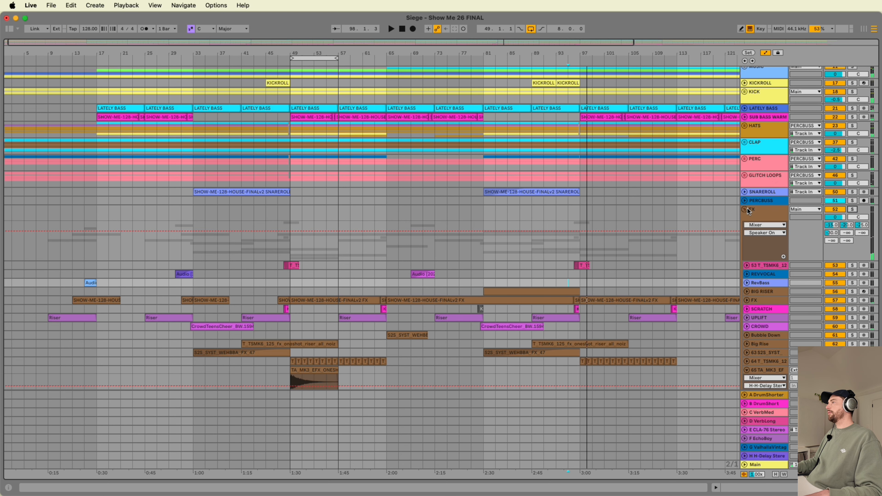
click(745, 210)
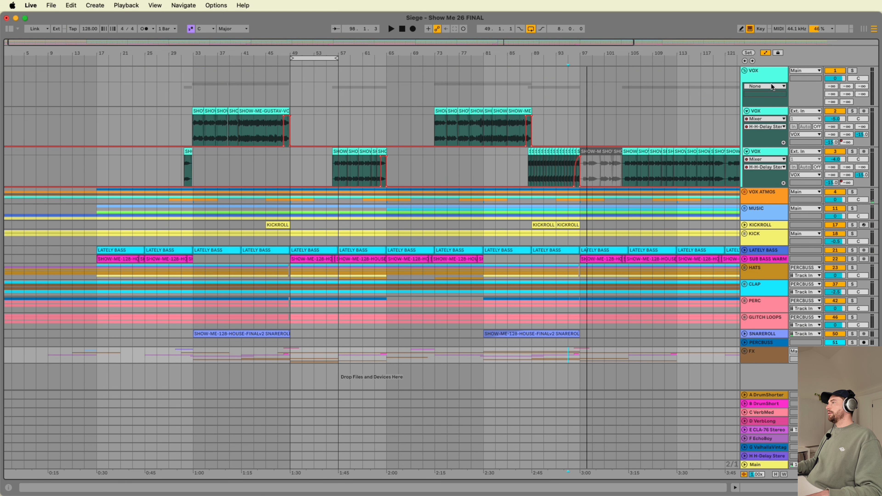
- Show the second VOX track's device chain, and hide it again while playing the full arrangement from bar 31
click(764, 74)
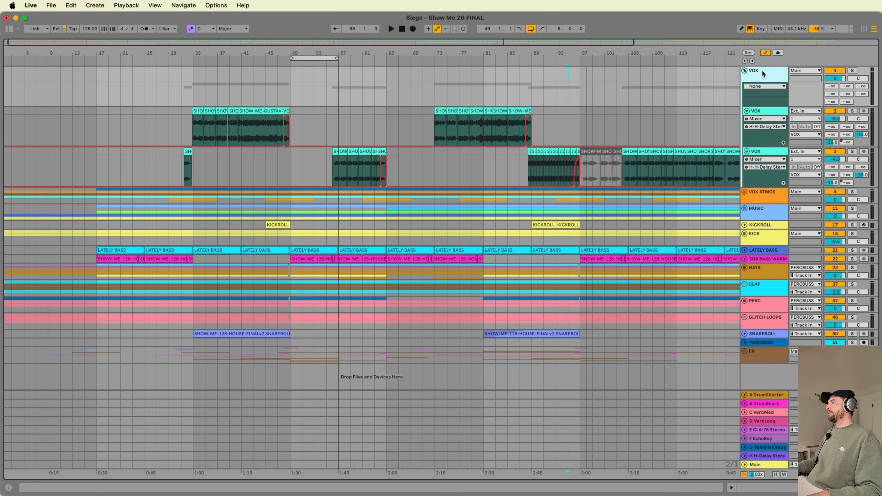
double_click(768, 151)
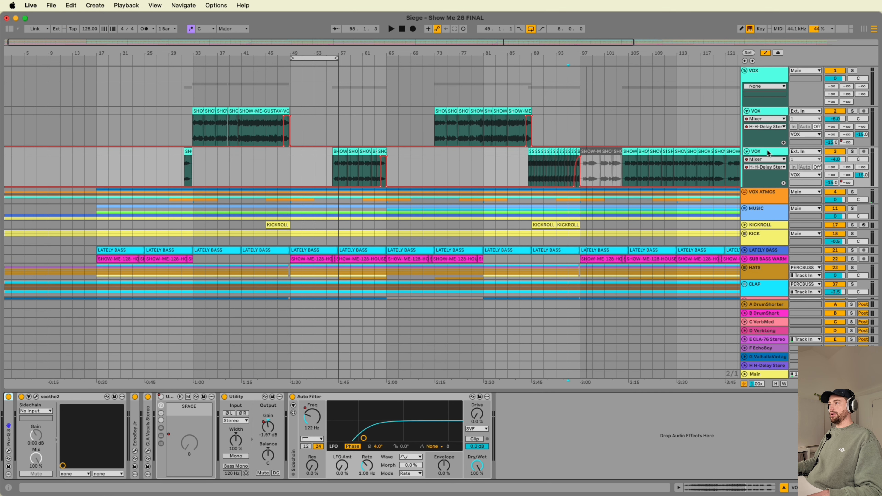
click(184, 121)
key(space)
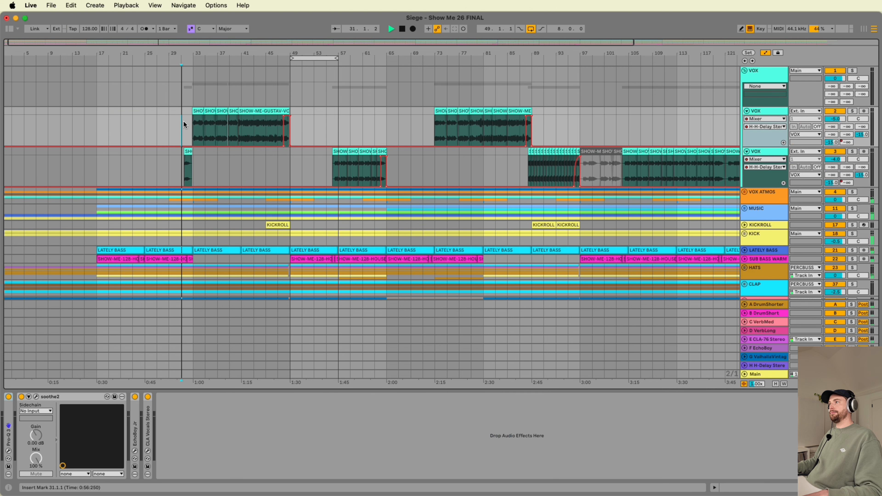
double_click(325, 390)
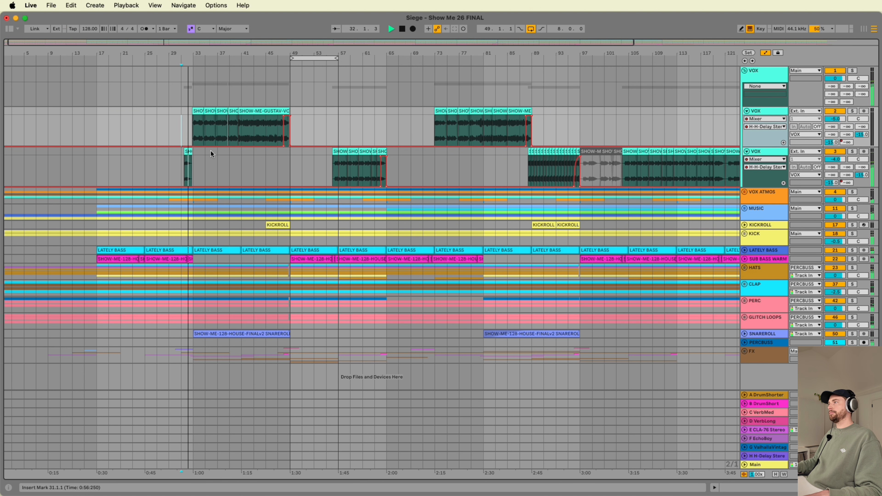
- Expand and refold the SNAREROLL track to check its clips during playback, and turn off the arrangement loop
scroll(184, 161, left, 1)
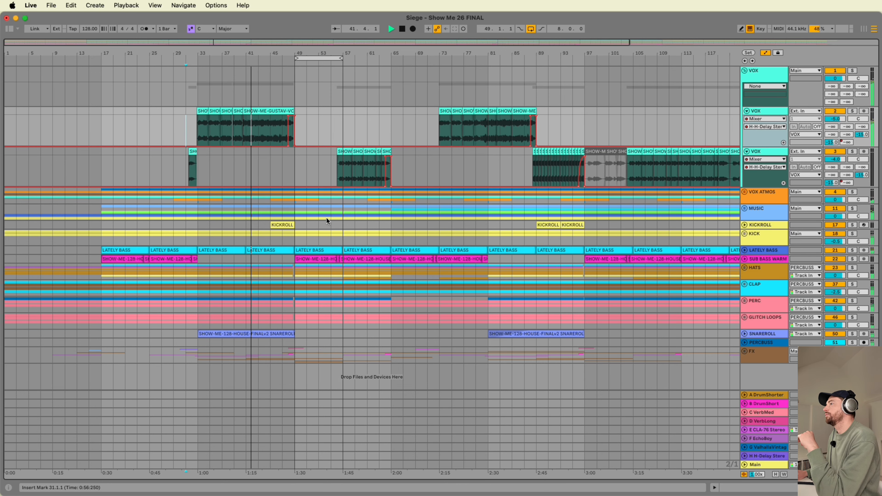
click(745, 335)
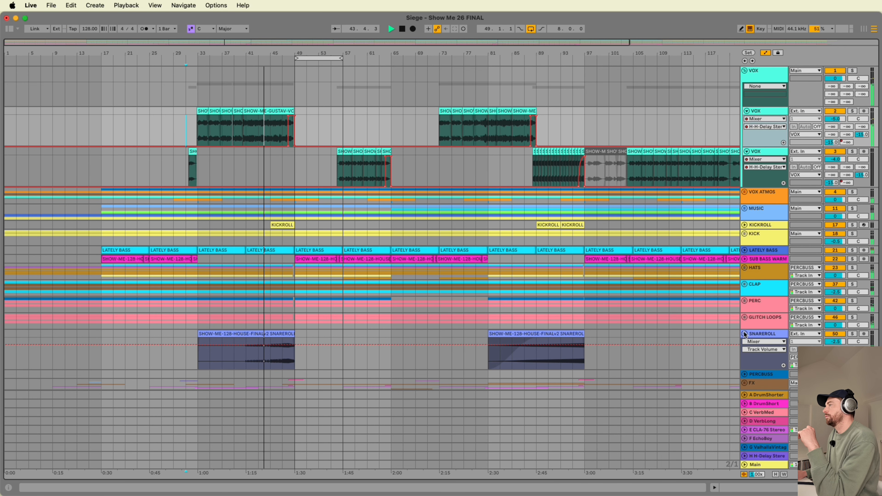
click(745, 335)
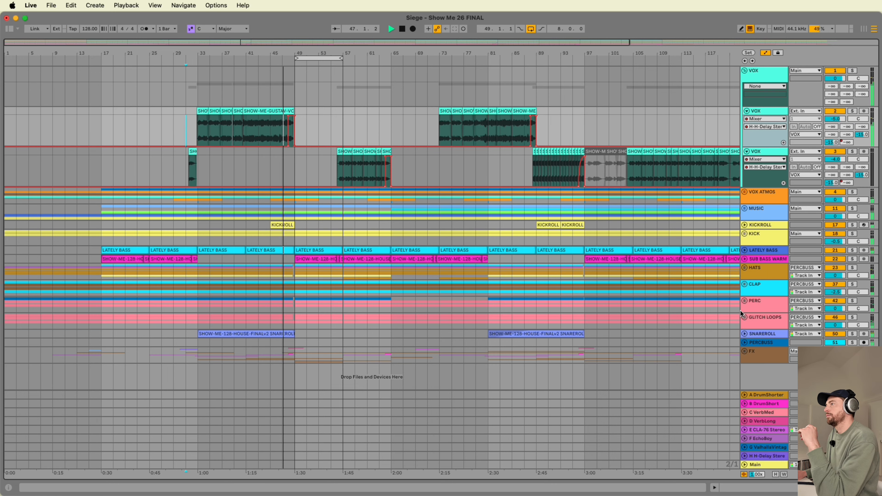
click(531, 29)
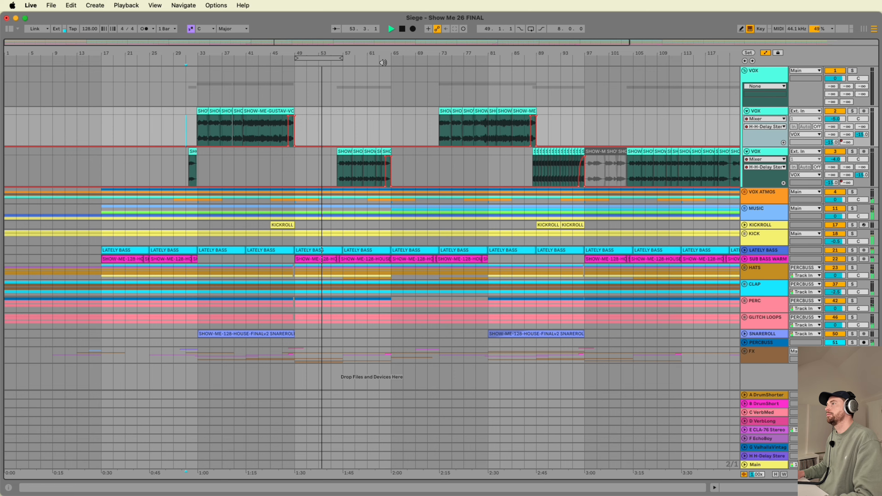
- Play the arrangement from bar 63 and look ahead at the clips of the second half
click(342, 76)
click(373, 91)
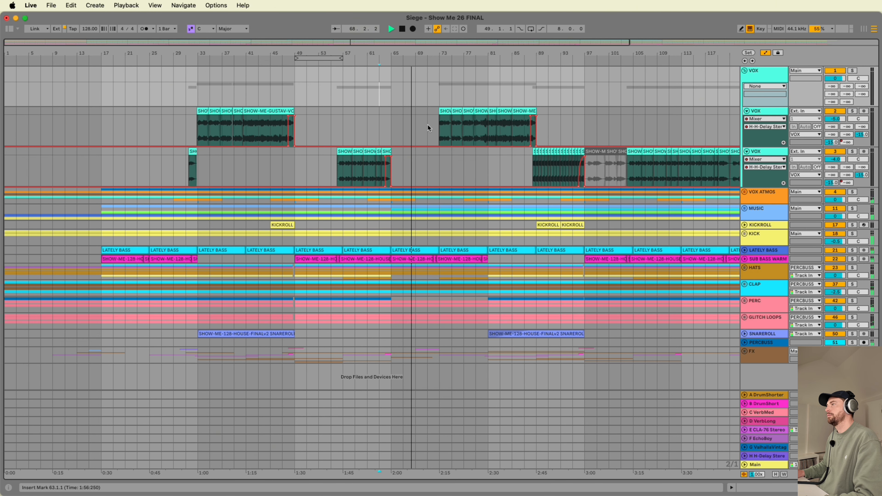
scroll(428, 127, right, 5)
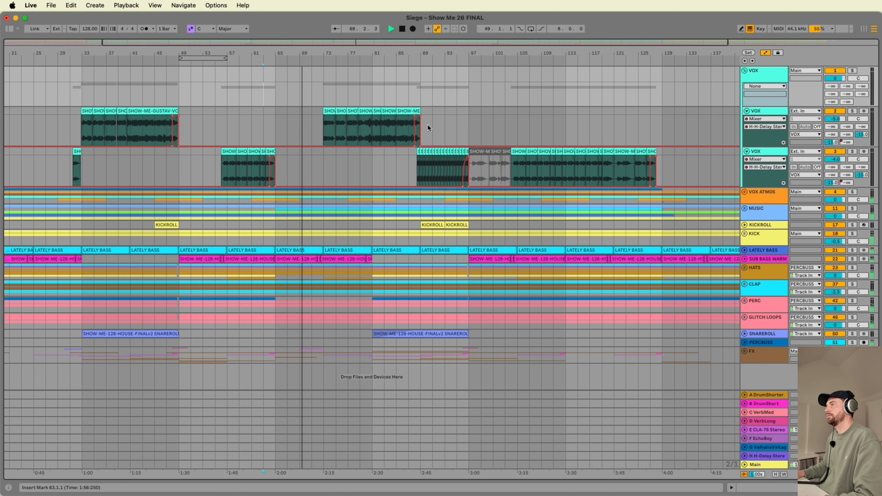
scroll(428, 127, left, 5)
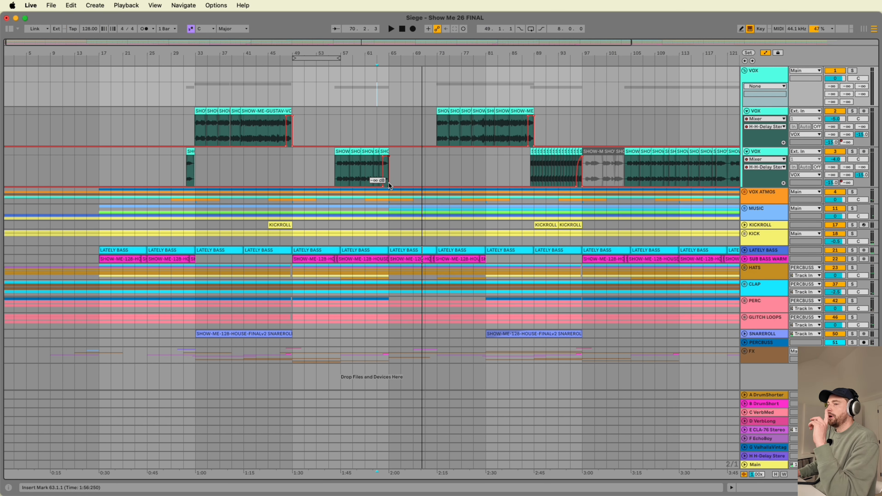
- Play briefly from the first VOX clip near bar 73 and from bar 65, stopping playback each time
click(443, 111)
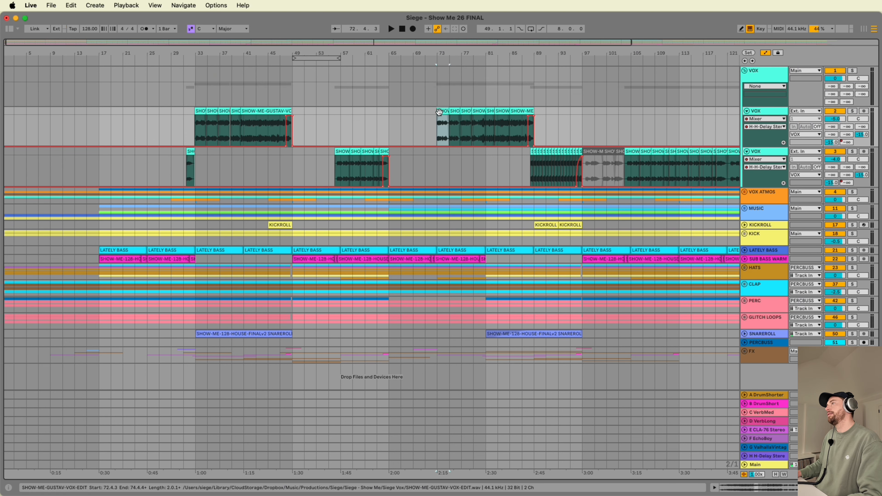
key(space)
key(space)
click(383, 122)
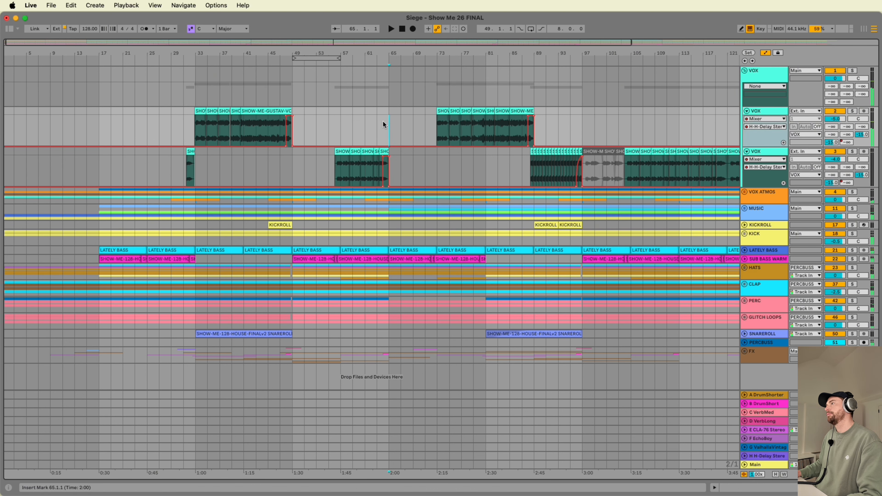
key(space)
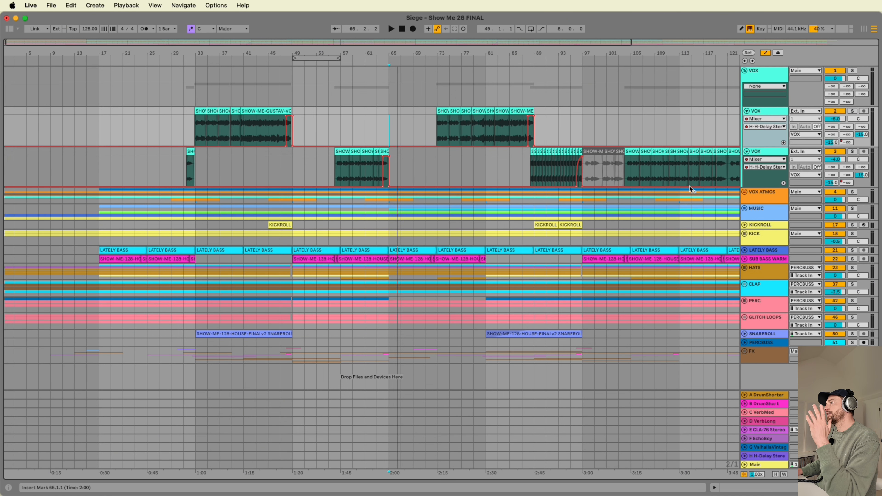
- Unfold the MUSIC group and audition its PIANO LAYER track in solo from around bar 65
click(745, 213)
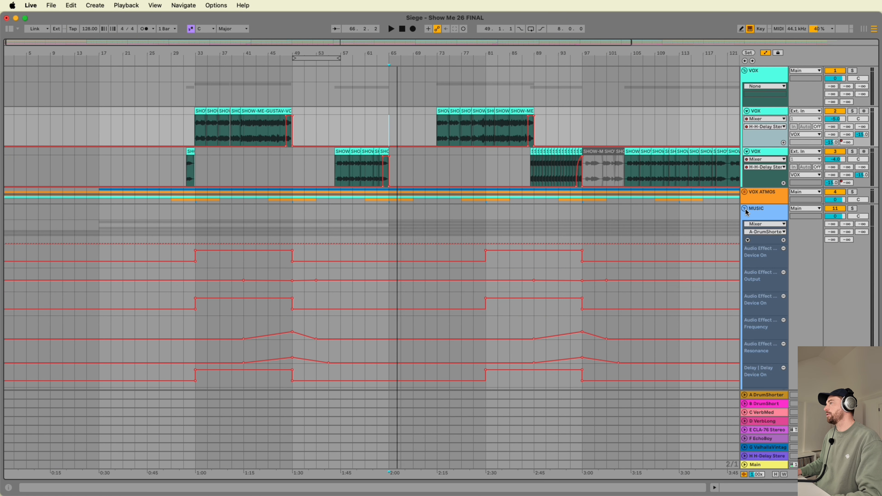
scroll(449, 300, down, 10)
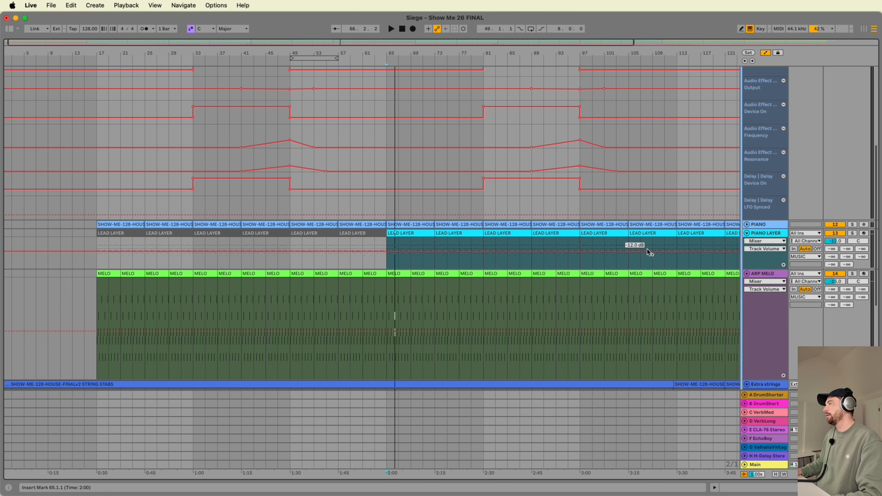
click(853, 234)
key(space)
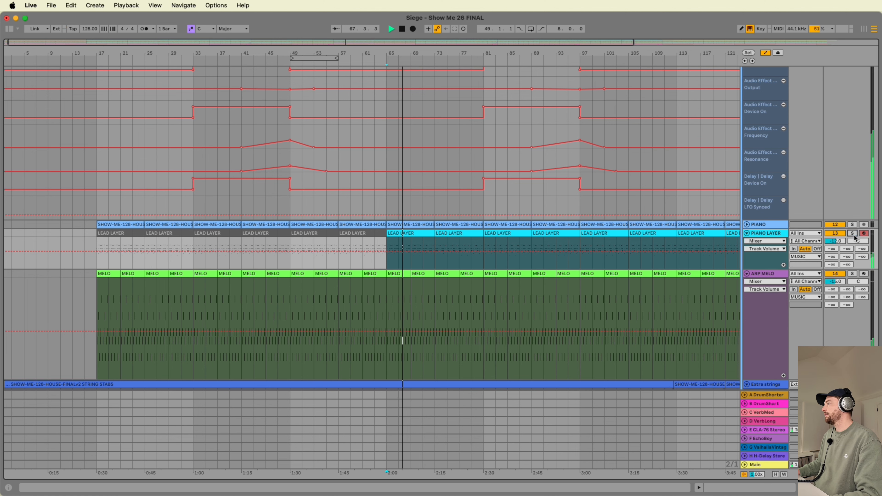
- Collapse the PIANO LAYER and ARP MELO tracks and fold the MUSIC group
click(748, 234)
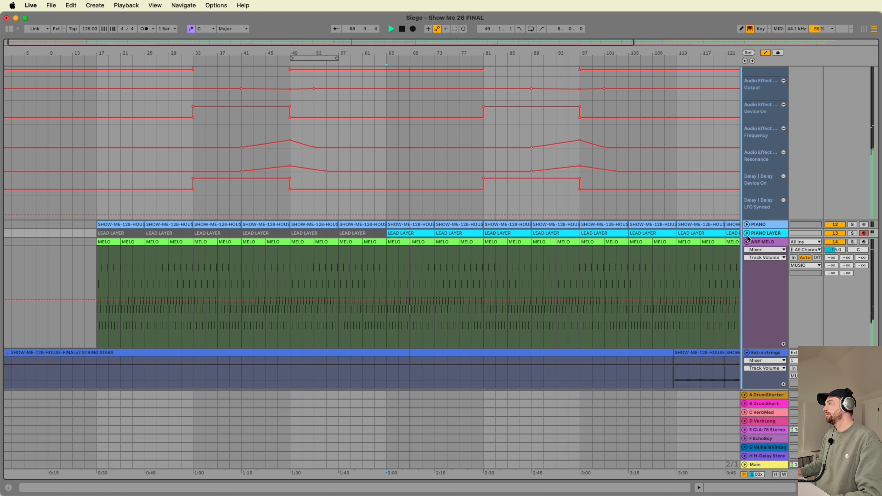
click(747, 242)
scroll(746, 242, up, 5)
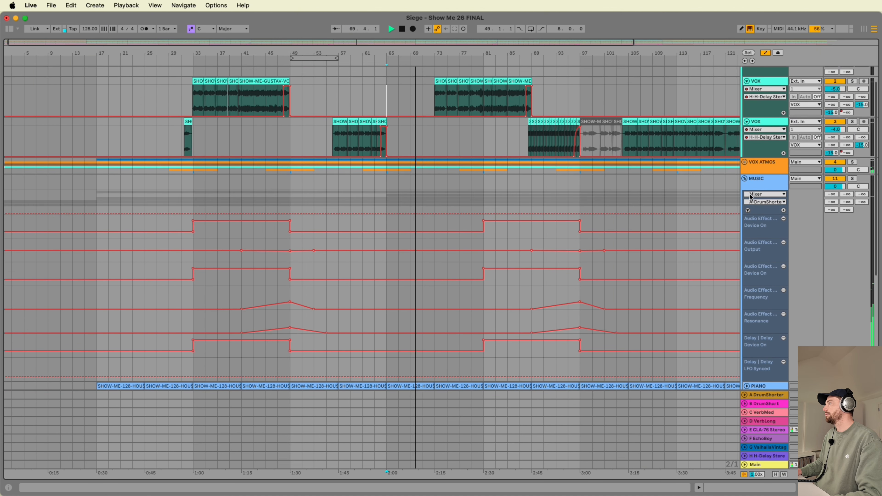
click(745, 178)
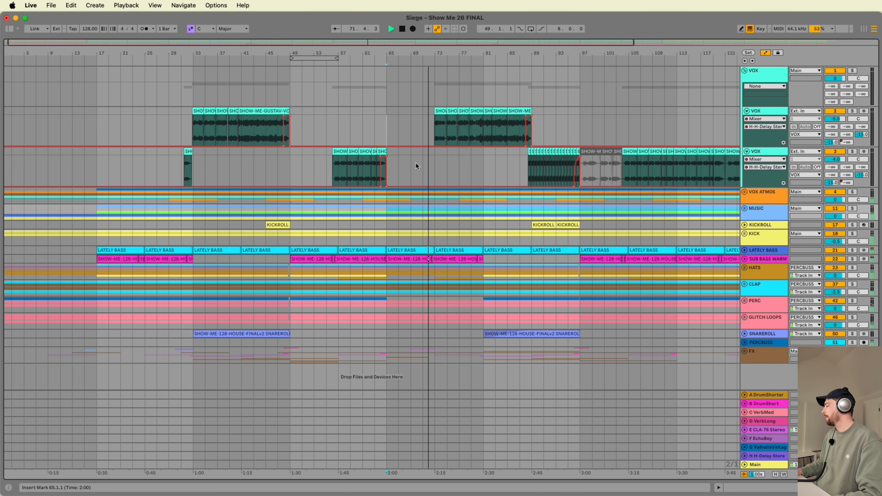
- Follow the playing arrangement through the second build-up, zooming in on the vocal chops leading to bar 97
scroll(416, 166, right, 5)
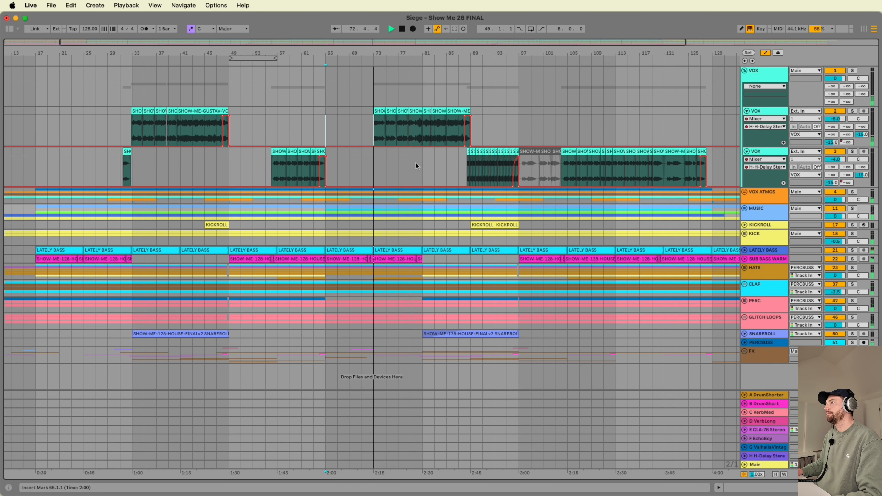
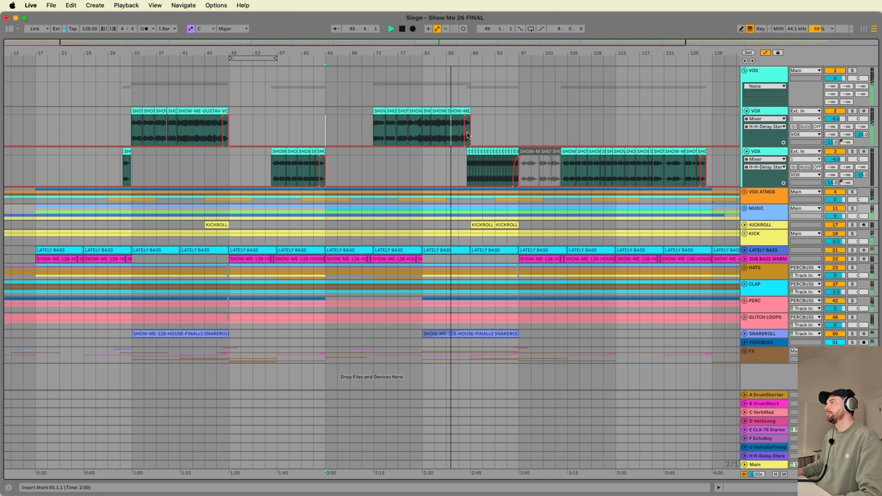
drag(498, 55, 423, 45)
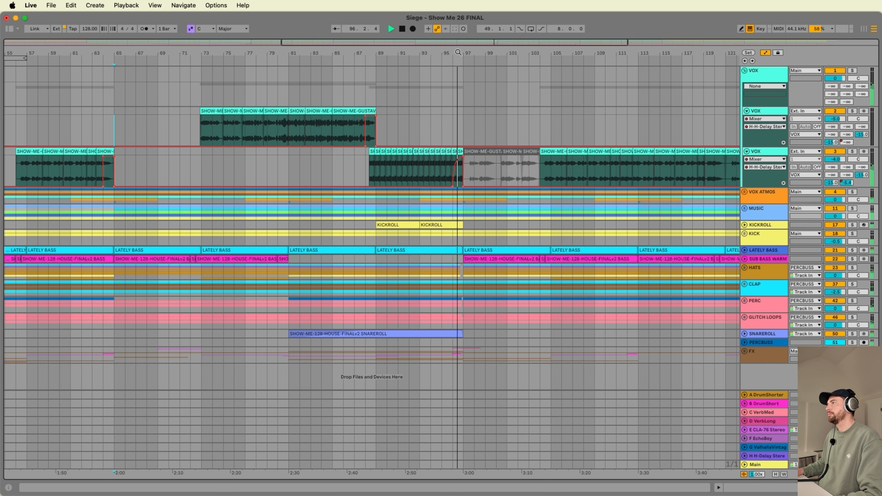
drag(467, 53, 467, 17)
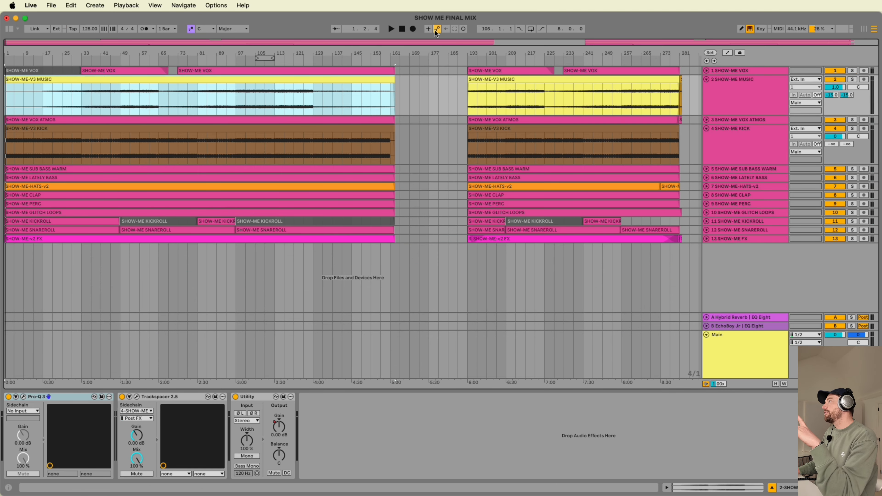
- In the SHOW ME FINAL MIX project, show the Main track's device chain and unfold the SHOW-ME VOX track
click(725, 342)
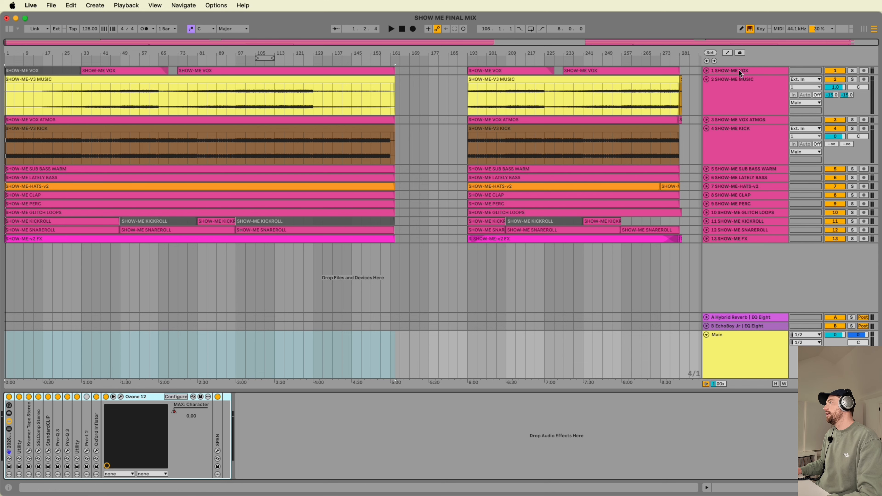
click(708, 71)
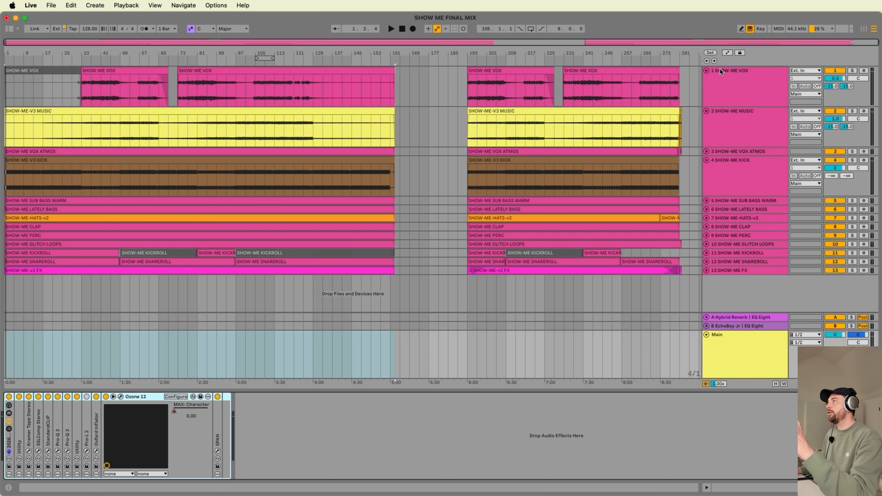
- Check the stem faders in Session View, return to the Arrangement, and unfold the SHOW-ME VOX ATMOS track
key(Tab)
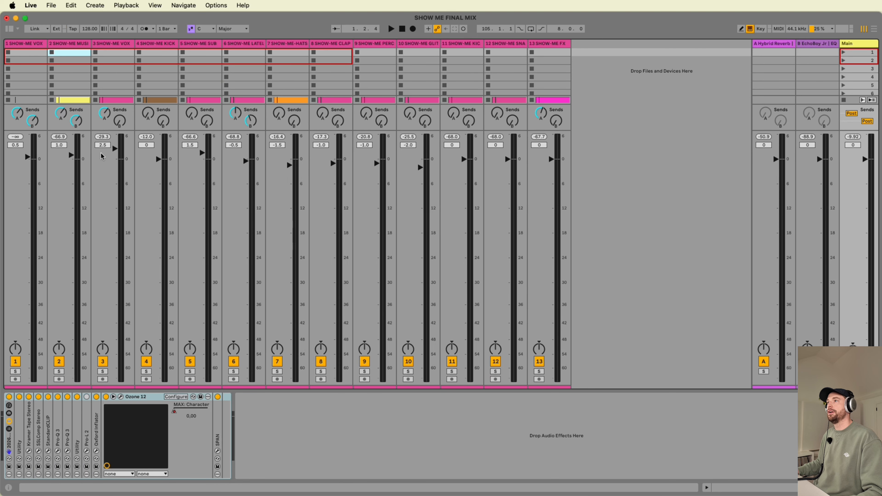
key(Tab)
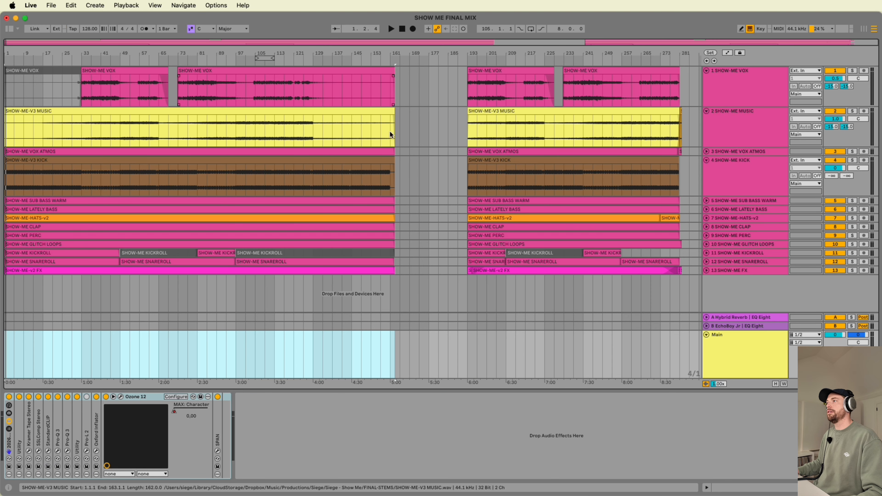
click(707, 152)
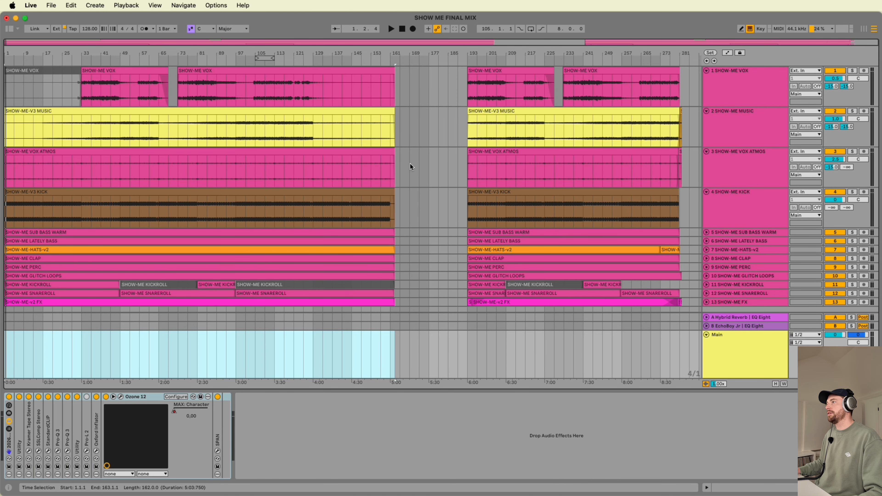
- Review the stem faders in Session View, and show the SHOW-ME VOX track's device chain back in the Arrangement
key(Tab)
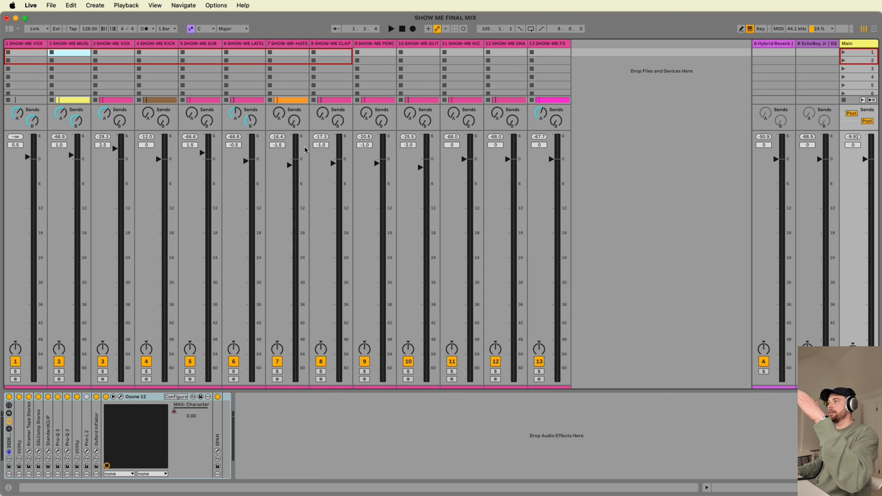
key(Tab)
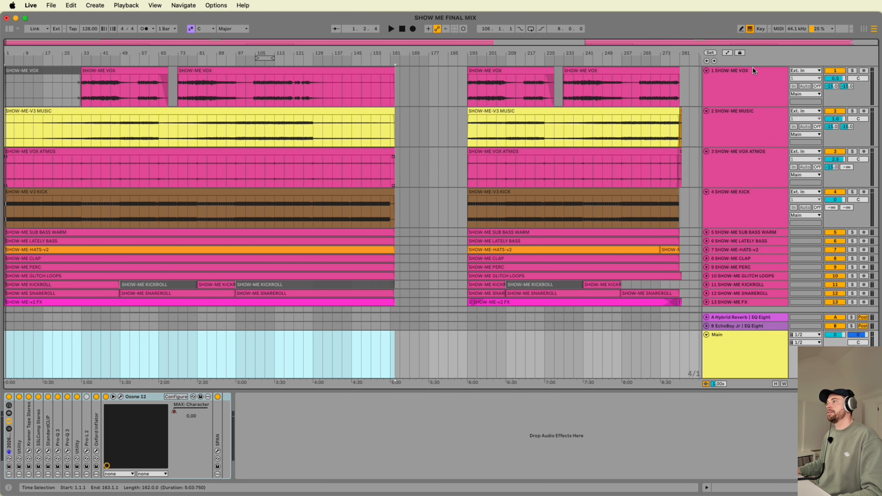
click(732, 70)
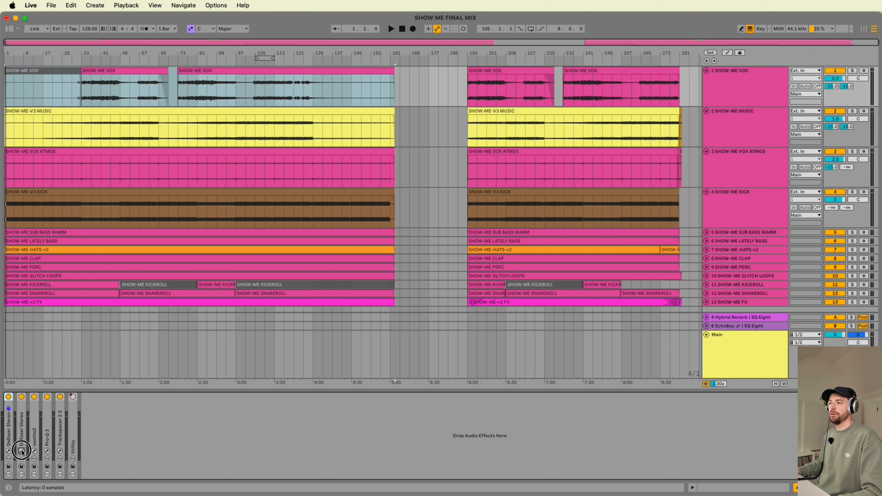
- Inspect the soothe2 and Pro-Q 3 plug-in windows on the SHOW-ME VOX track and close them
click(35, 451)
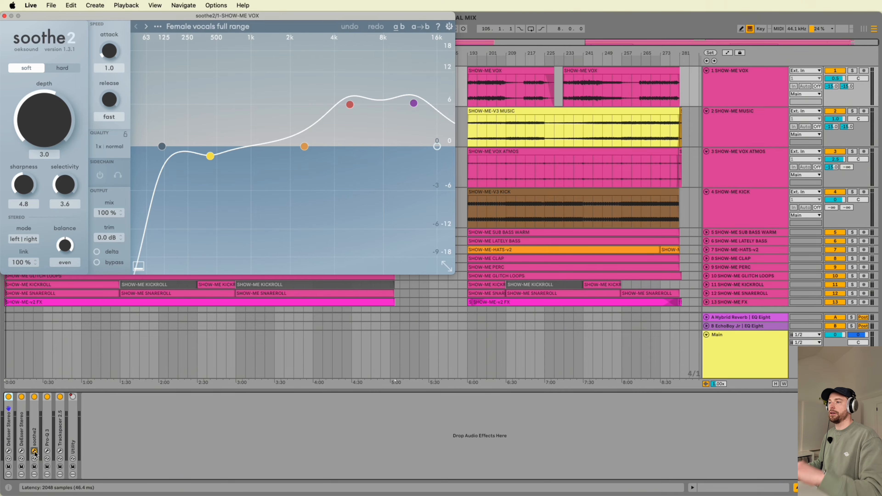
click(35, 451)
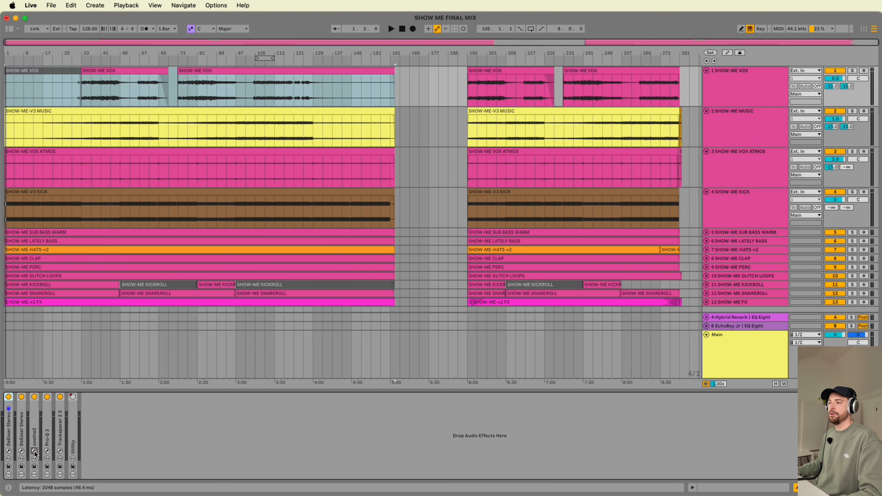
click(47, 452)
click(47, 452)
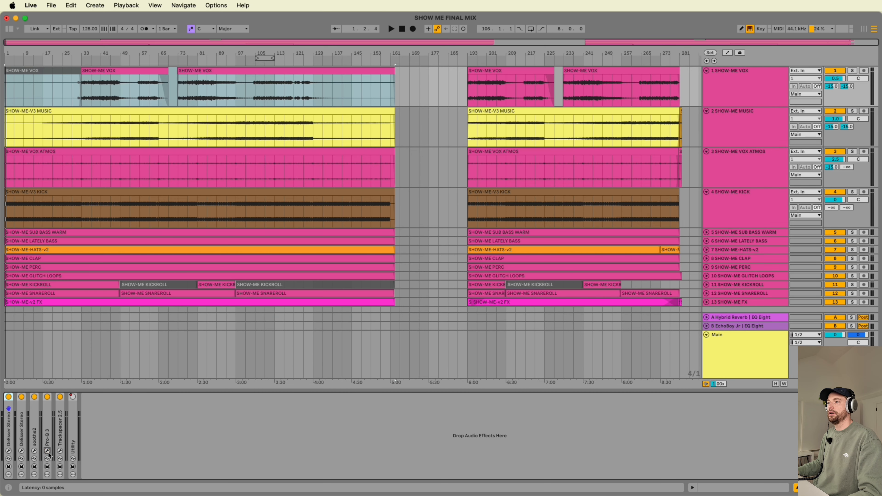
- Inspect Trackspacer 2.5 on the SHOW-ME VOX track, including its sidechain source options, and close its plug-in window
click(60, 452)
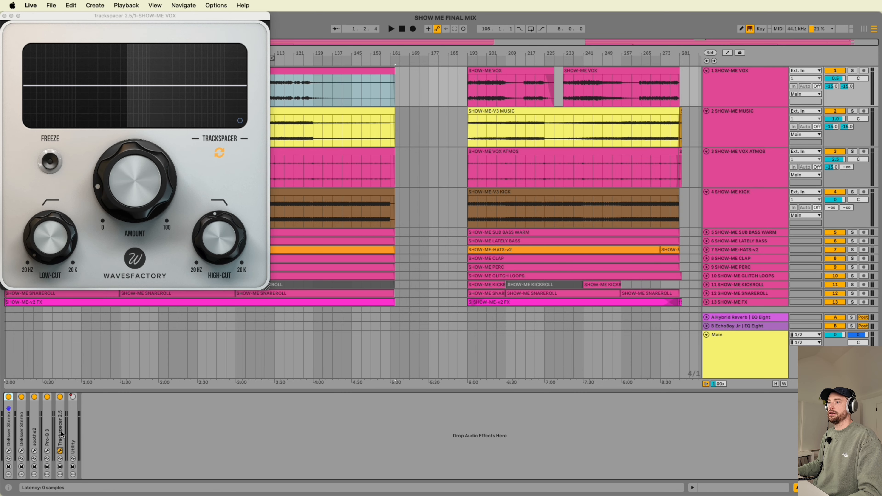
double_click(62, 435)
click(74, 412)
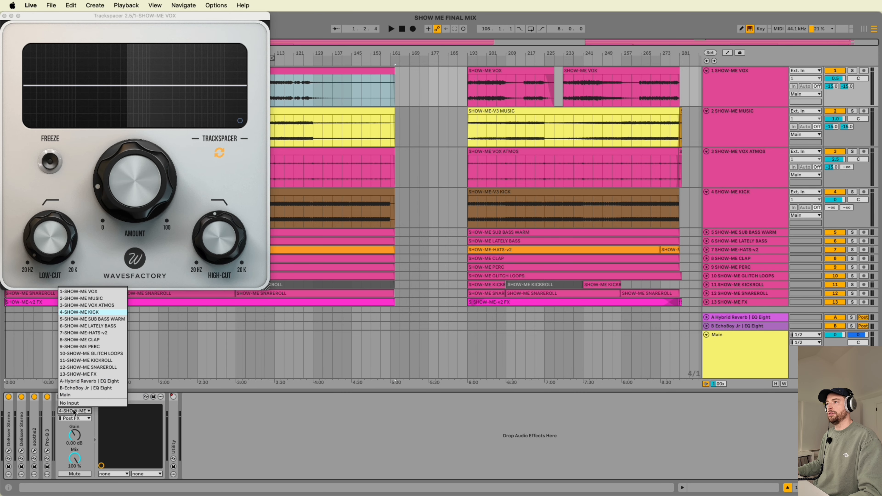
click(74, 412)
click(75, 396)
- Play the soloed SHOW-ME VOX stem and compare it with the devices from DeEsser Stereo through Trackspacer 2.5 switched off and back on
key(space)
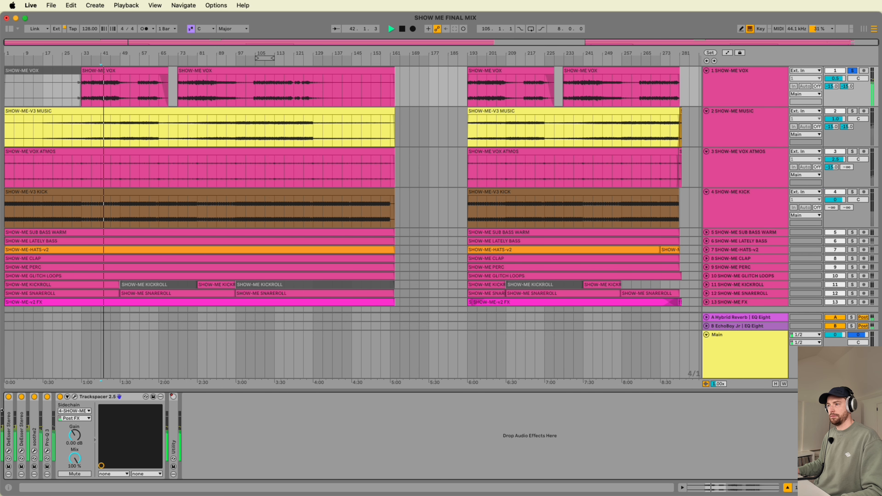
click(7, 414)
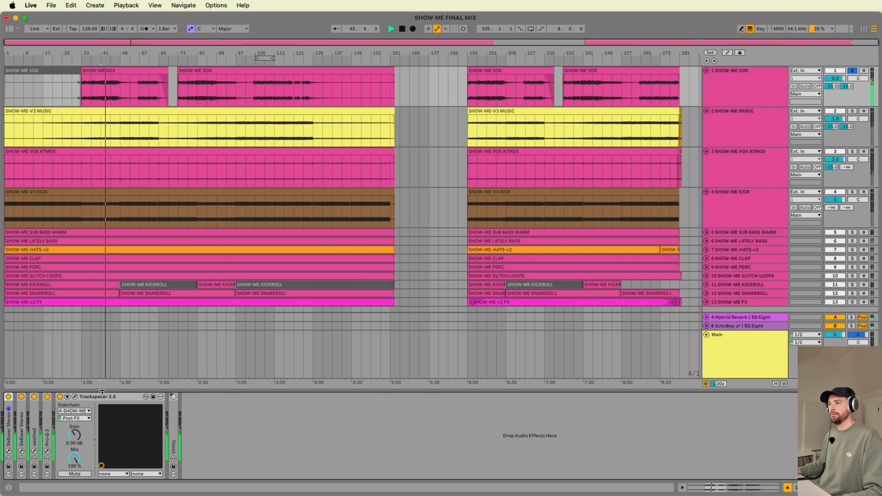
shift+click(125, 397)
click(47, 397)
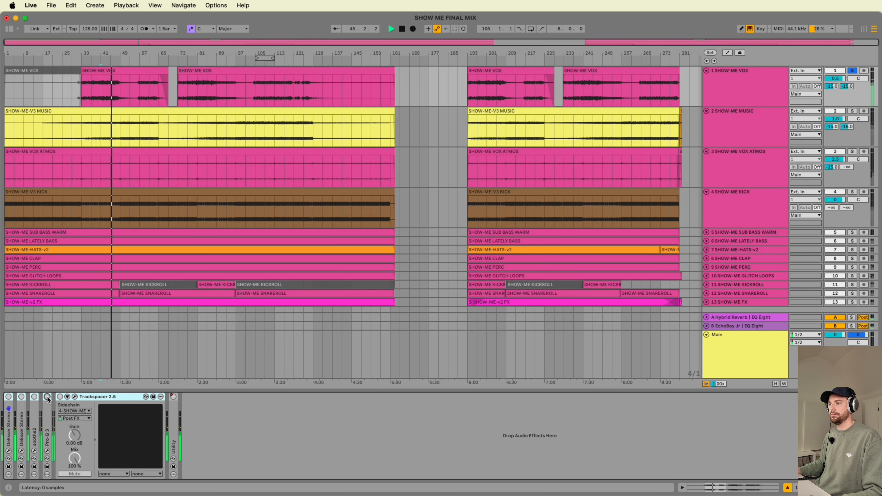
click(47, 397)
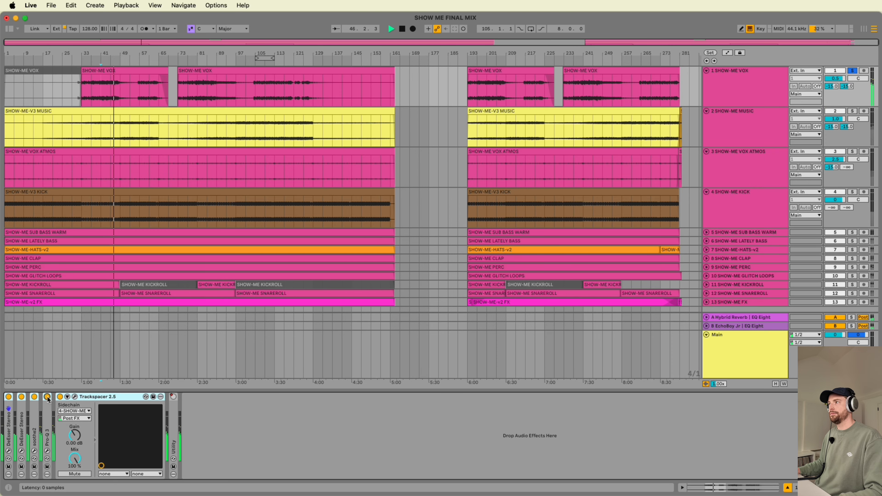
key(space)
- Show the SHOW-ME MUSIC track's device chain and inspect its Pro-Q 3 plug-in window
click(753, 111)
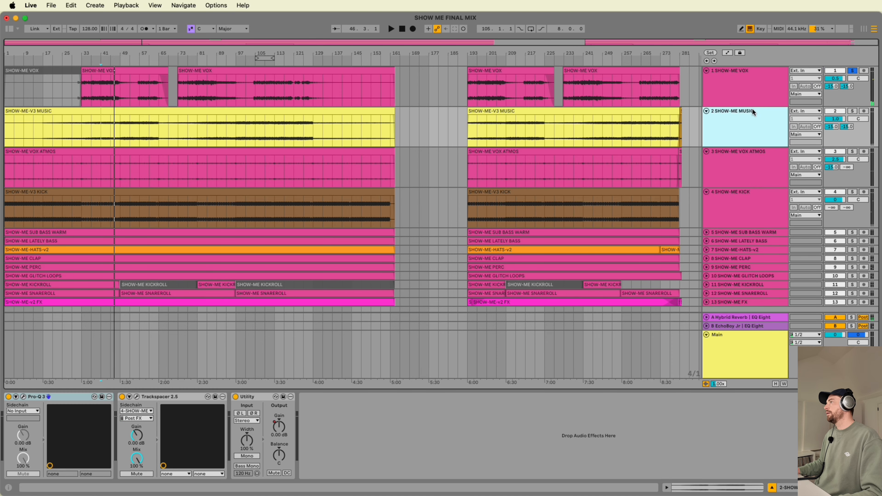
click(24, 398)
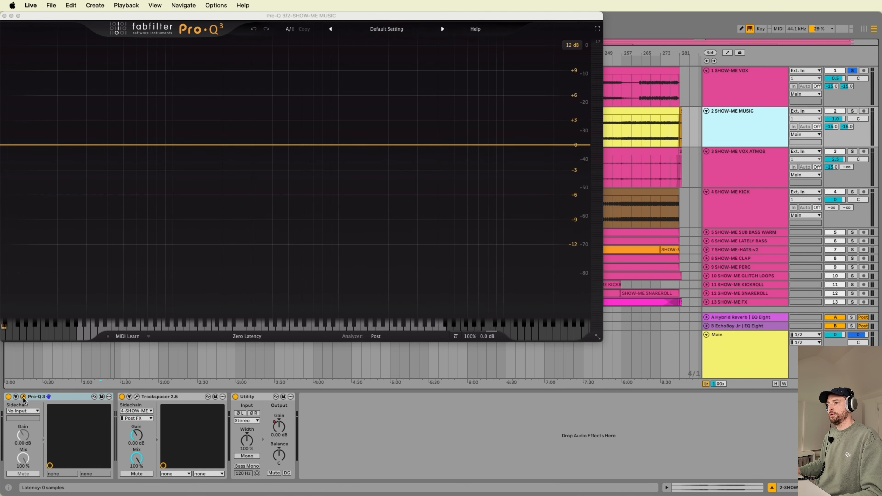
click(24, 398)
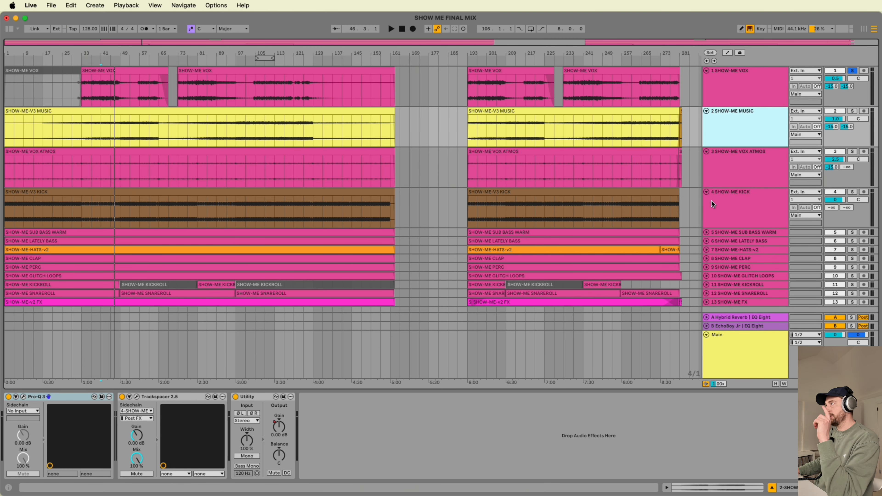
- Unfold the Utility on the SHOW-ME KICK track and show its Gain automation in the Arrangement
click(753, 198)
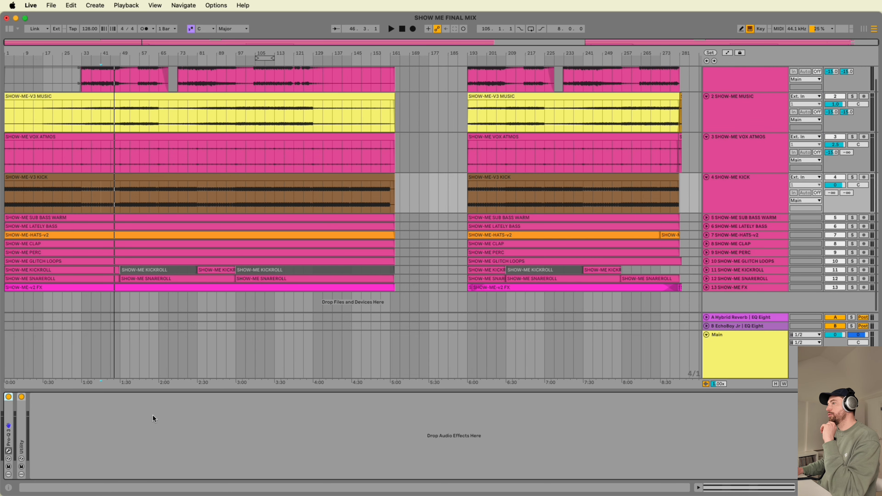
double_click(24, 419)
right_click(65, 427)
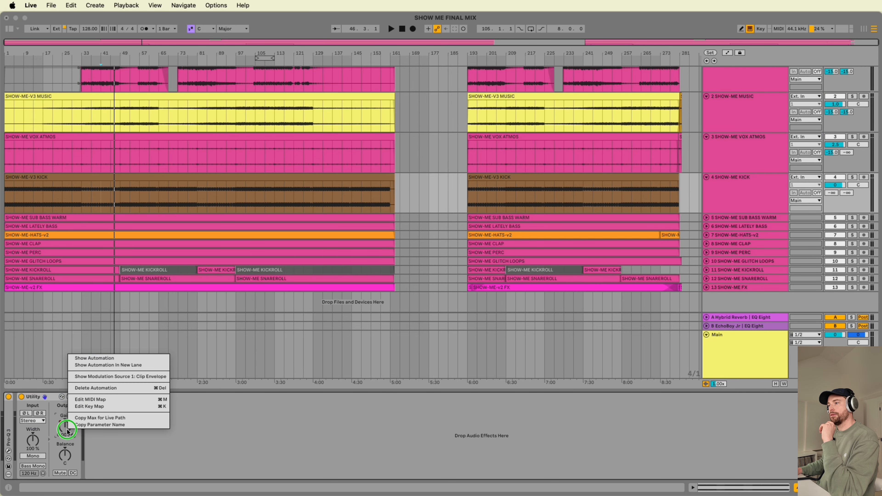
click(91, 365)
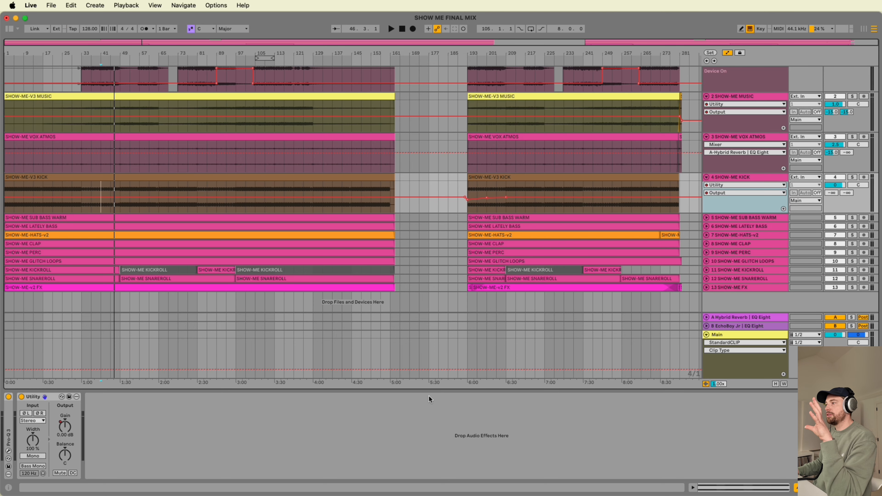
- Unfold the SUB BASS WARM, LATELY BASS, HATS-v2 and CLAP tracks, showing the sub bass track's device chain
drag(437, 391, 438, 393)
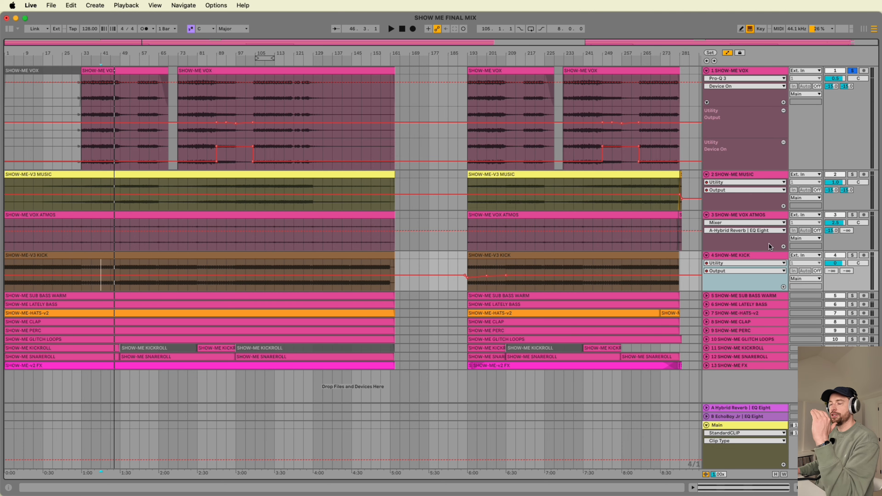
click(708, 296)
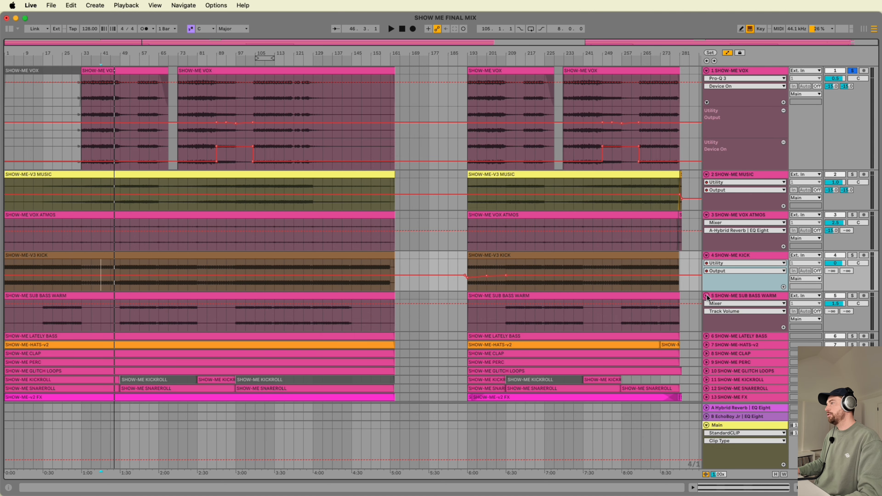
double_click(742, 296)
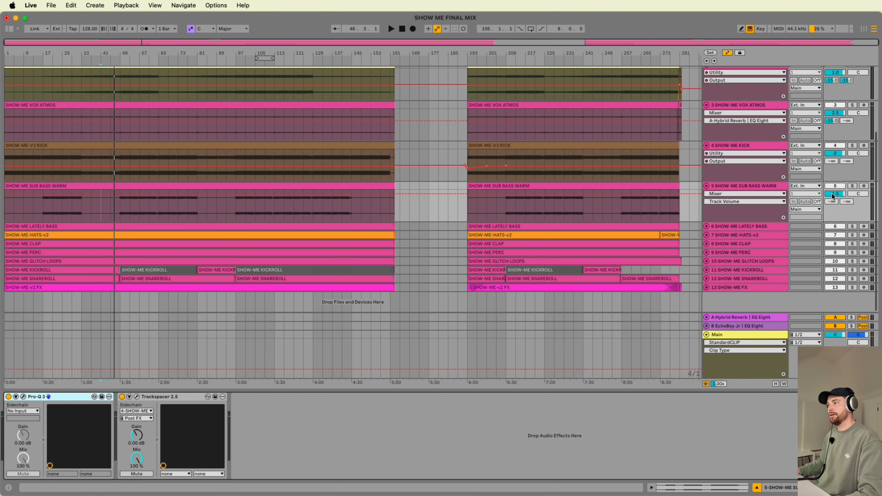
click(707, 226)
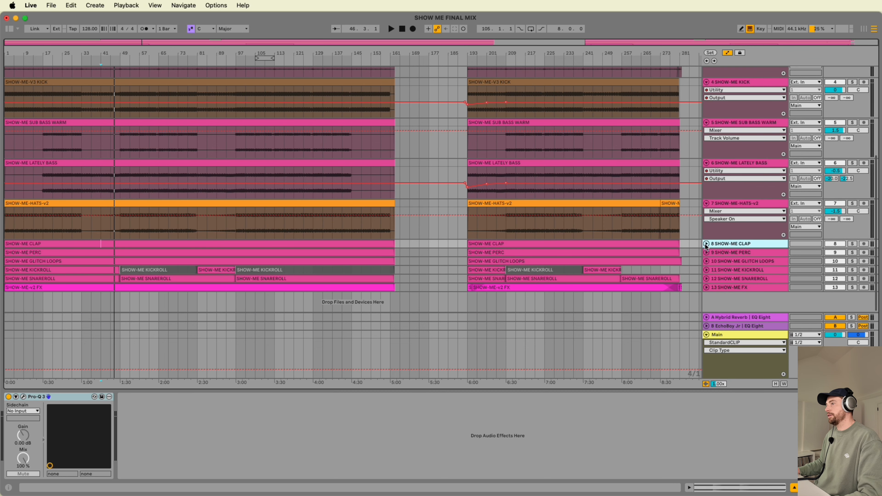
click(706, 244)
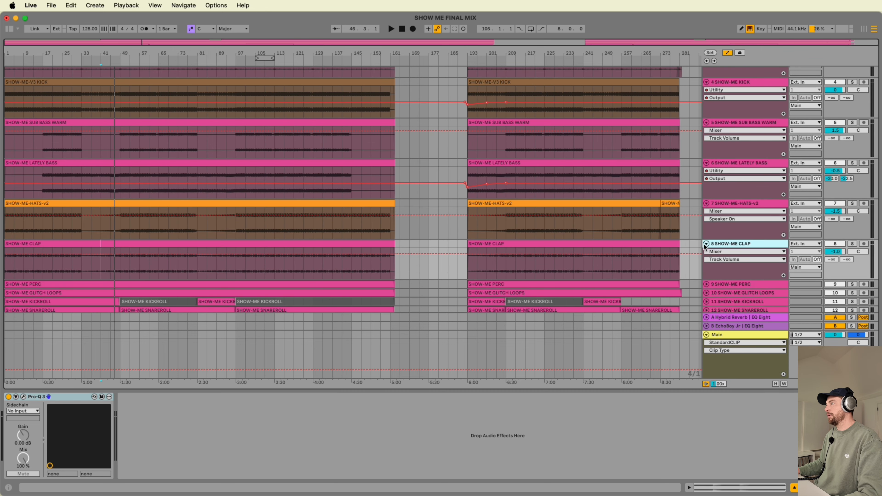
- Unfold the SHOW-ME PERC, KICKROLL, SNAREROLL and FX tracks in the Arrangement
scroll(721, 257, down, 2)
click(733, 255)
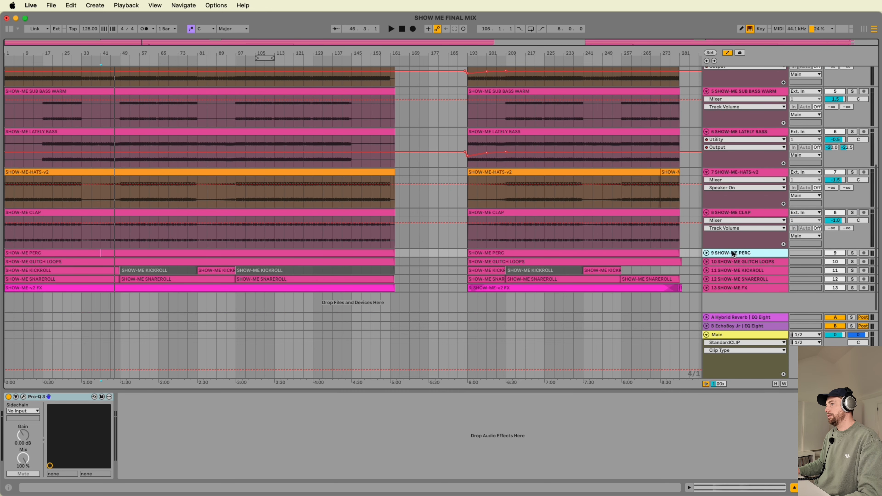
click(707, 253)
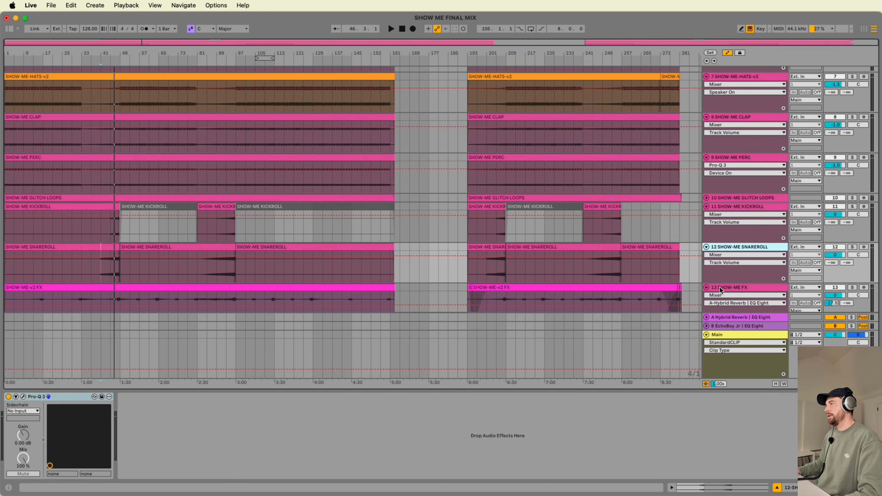
click(721, 289)
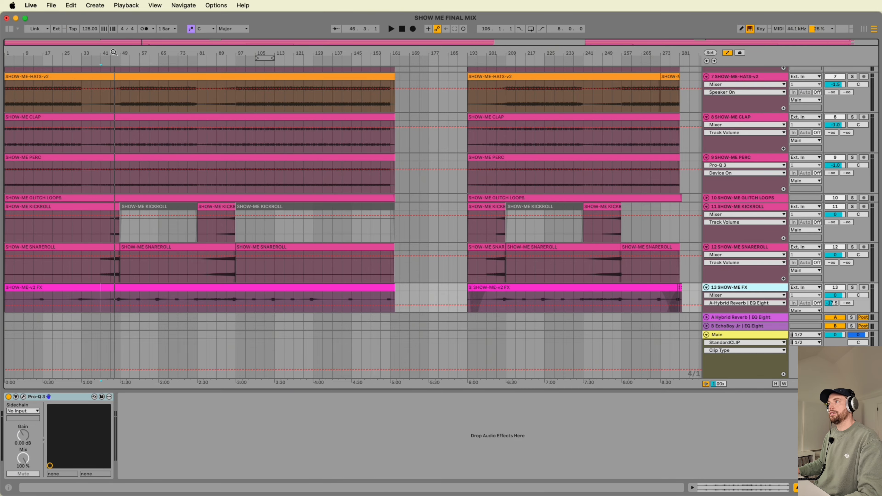
- Play the transition into bar 49 from bar 47.4 with all track solos off
drag(114, 53, 137, 70)
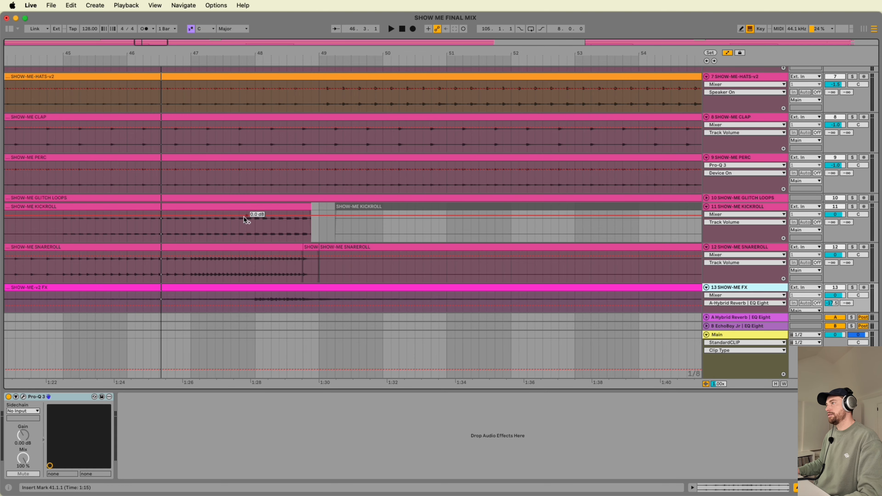
click(239, 227)
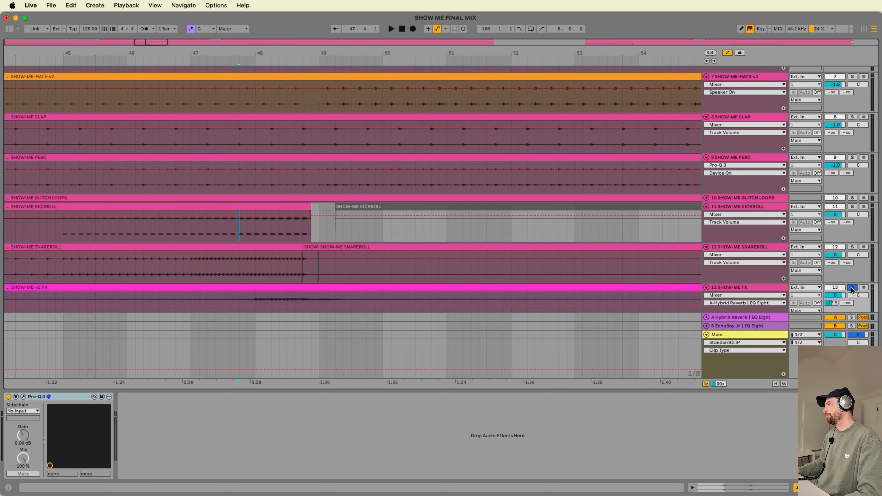
key(space)
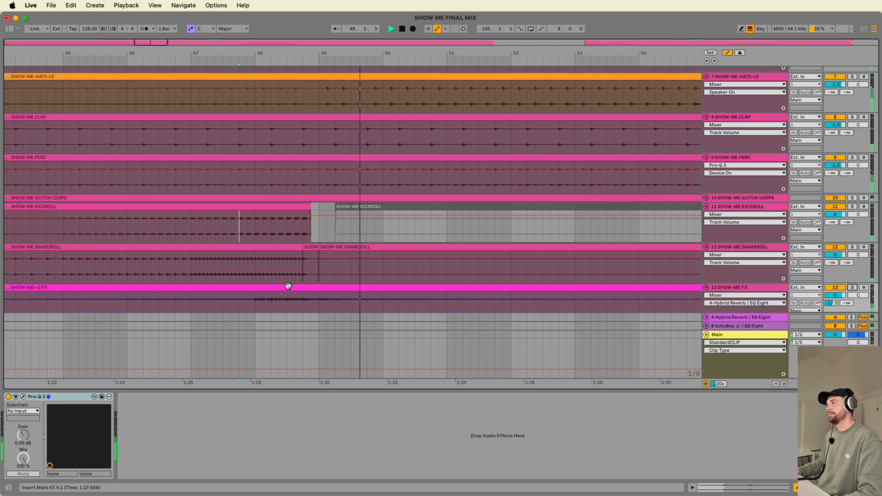
key(space)
- Extend the SHOW-ME SNAREROLL clip to about bar 50.1.3 and the KICKROLL clip past bar 49, and play the transition
drag(303, 247, 390, 246)
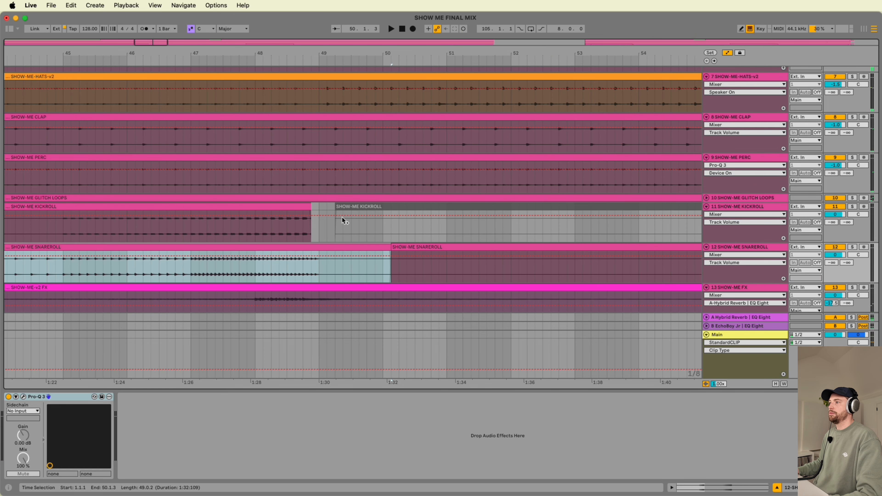
drag(310, 206, 350, 211)
click(288, 234)
key(space)
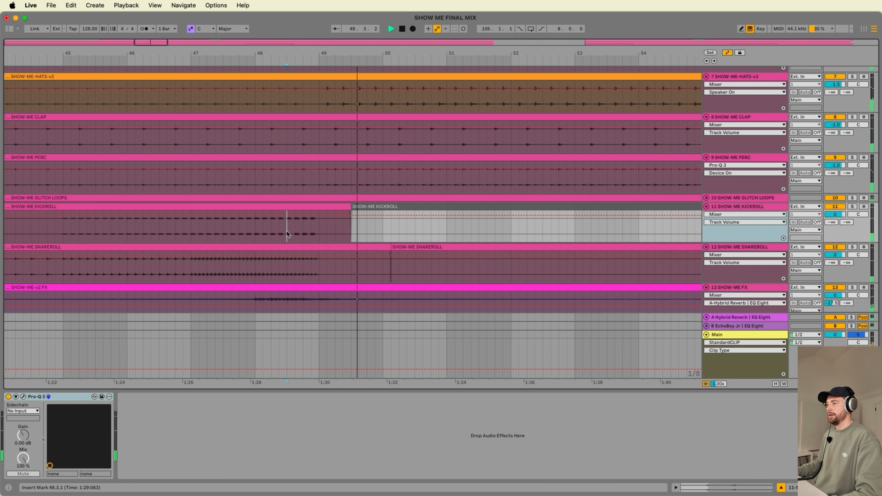
- Undo both roll clip extensions and replay the transition from bar 48
key(space)
key(super+z)
key(super+z)
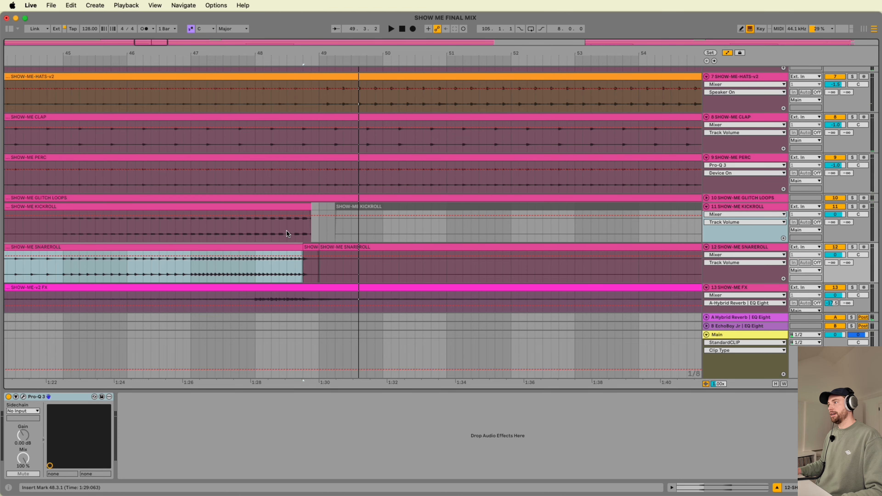
click(257, 230)
key(space)
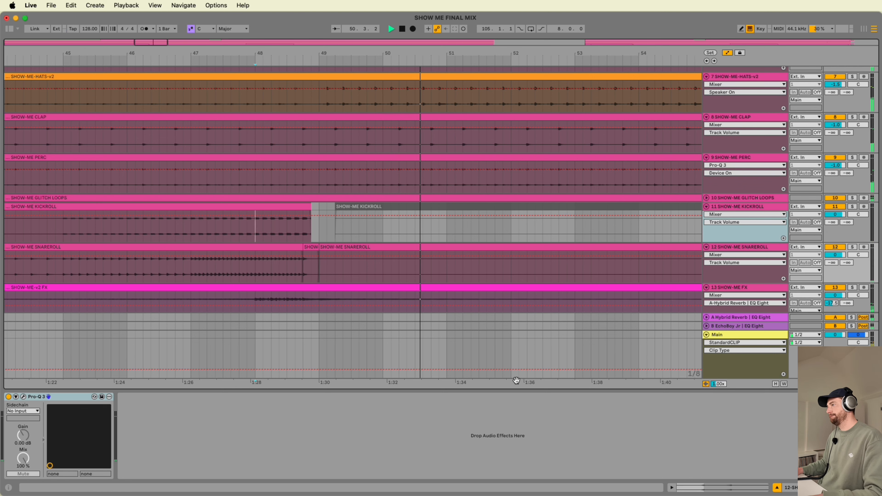
- Show the Main track's device chain with Ozone 12 and replay the transition from bar 47.4
click(750, 336)
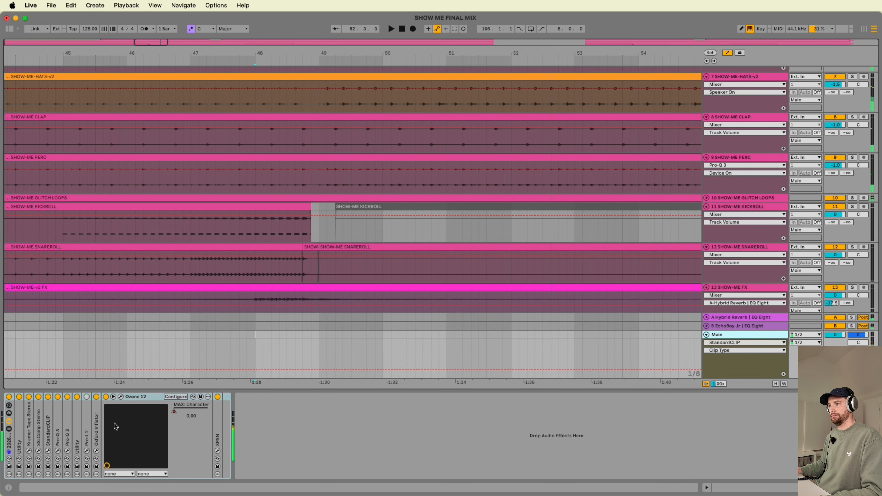
click(239, 226)
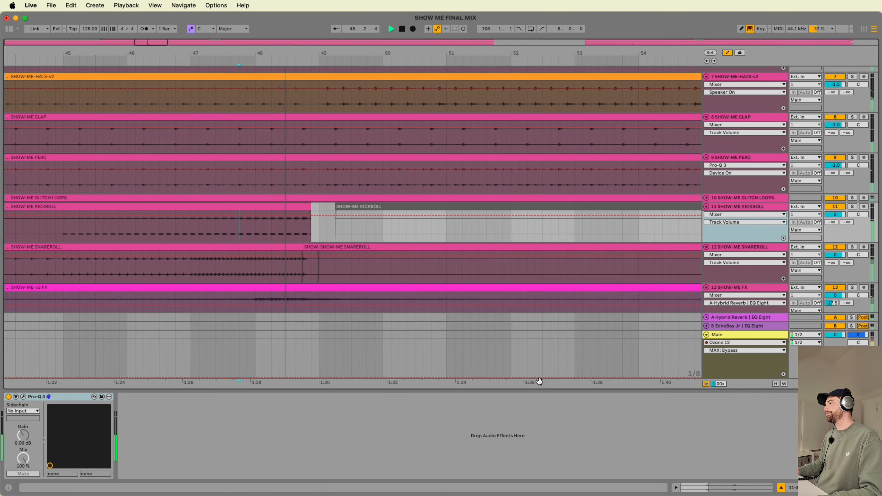
- Show the mixer and examine the device chains of the A Hybrid Reverb and B EchoBoy Jr return tracks
click(543, 392)
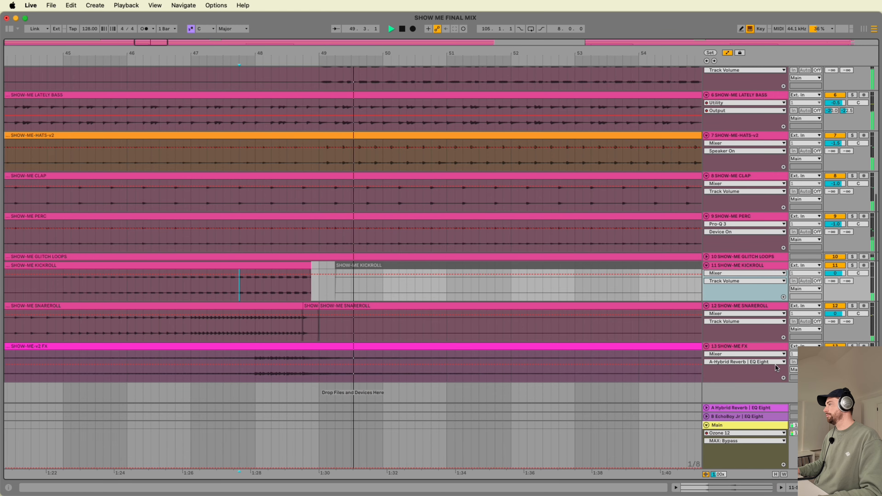
key(Tab)
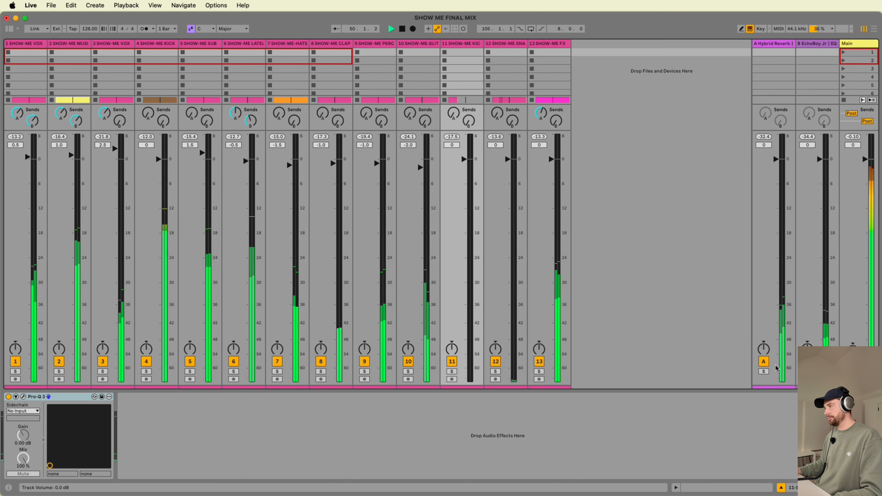
click(774, 48)
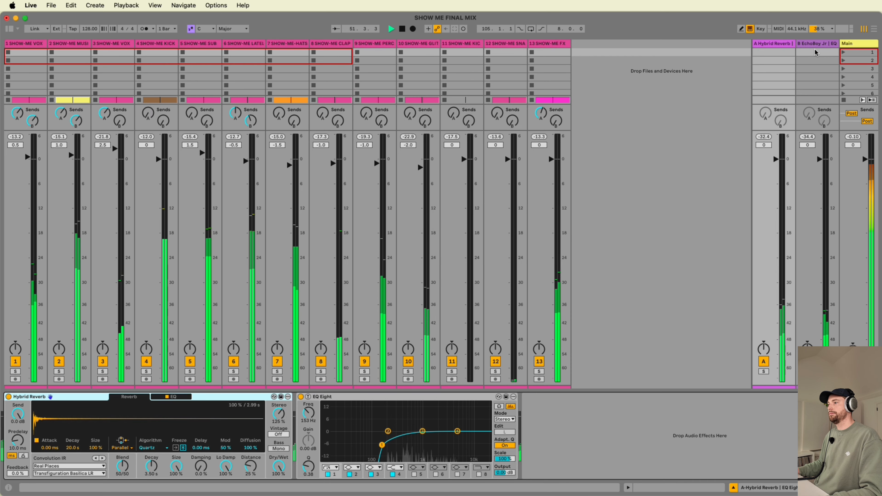
click(820, 45)
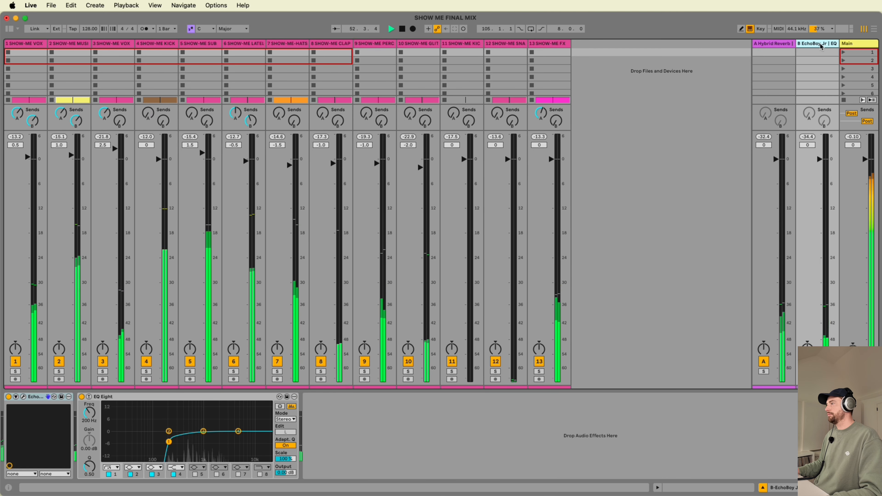
- View the whole arrangement, stop playback, and compare the two return chains again in the mixer
key(Tab)
scroll(560, 243, up, 10)
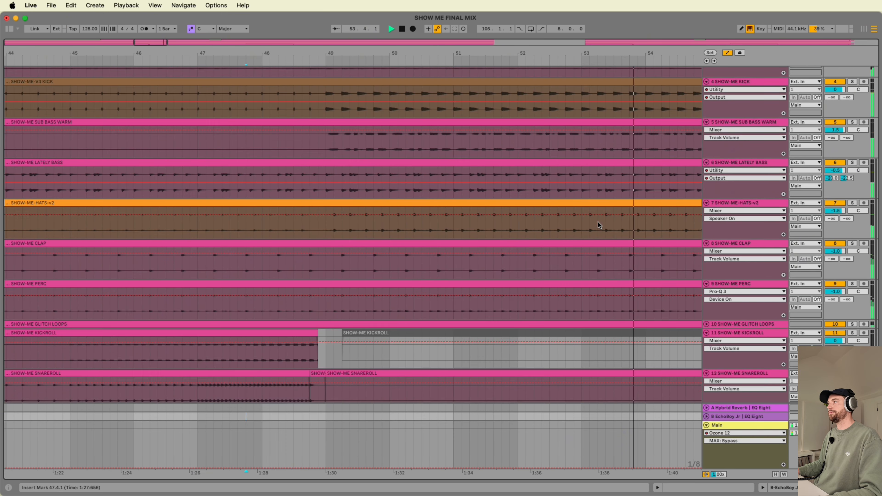
key(w)
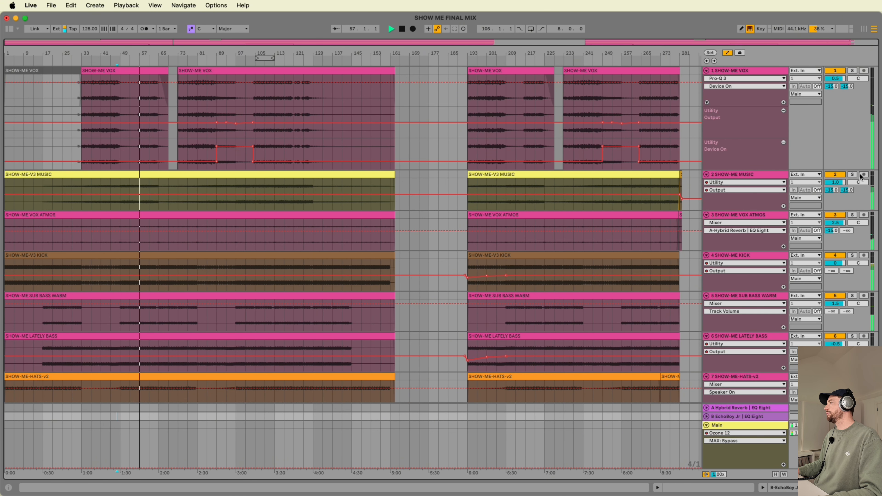
key(Tab)
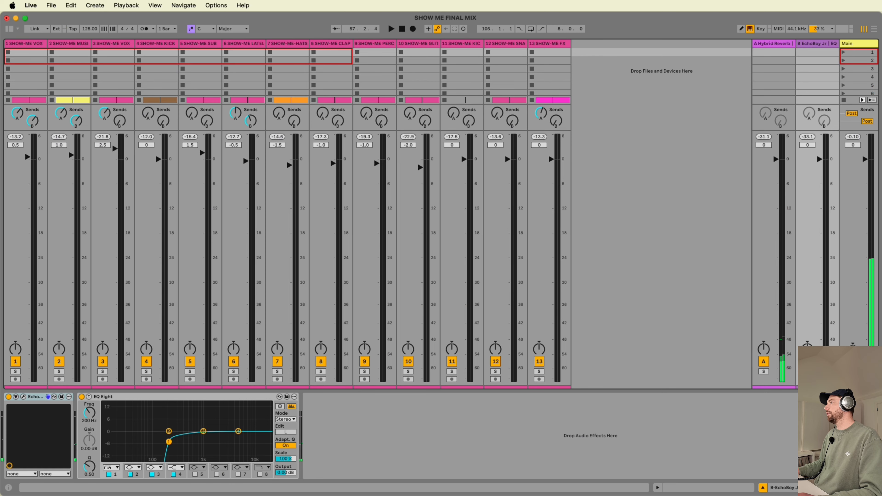
click(786, 44)
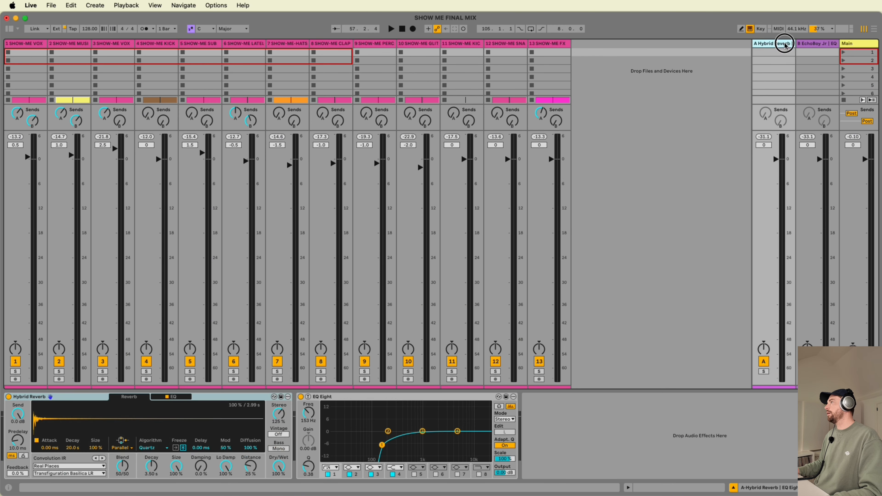
click(812, 44)
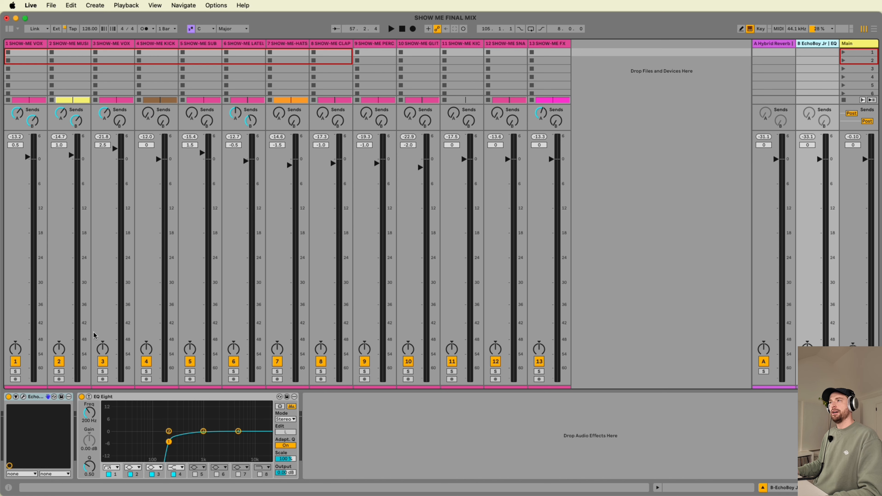
- Solo the VOX, MUSIC and VOX ATMOS tracks and play the section from bar 47.4
click(16, 372)
click(59, 371)
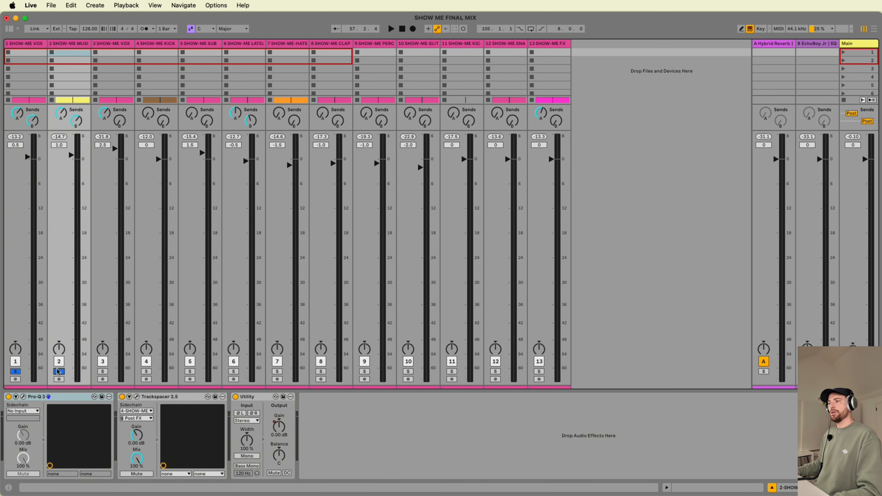
key(space)
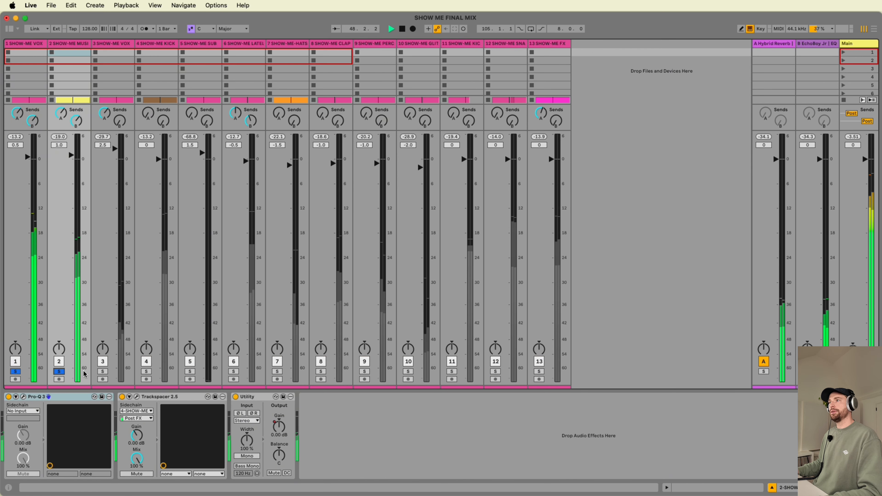
click(103, 372)
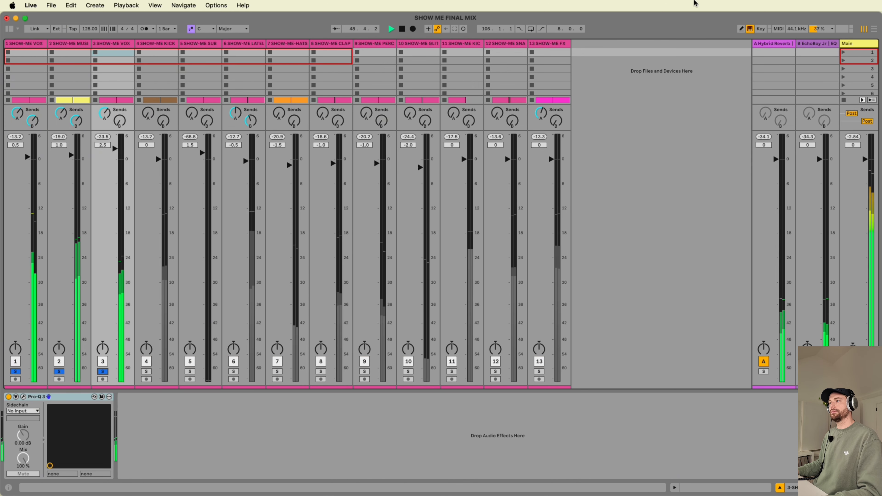
- Switch both return tracks off and on together to compare the soloed stems, and clear the three solos
click(776, 43)
click(812, 45)
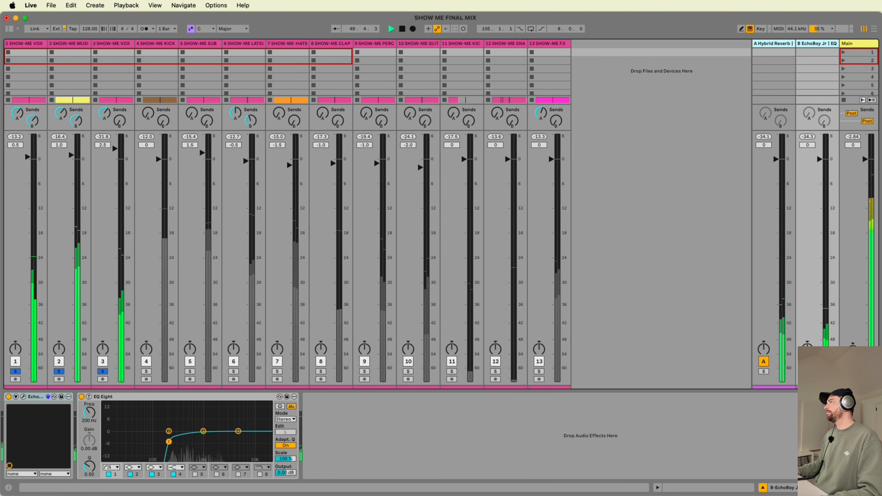
click(763, 362)
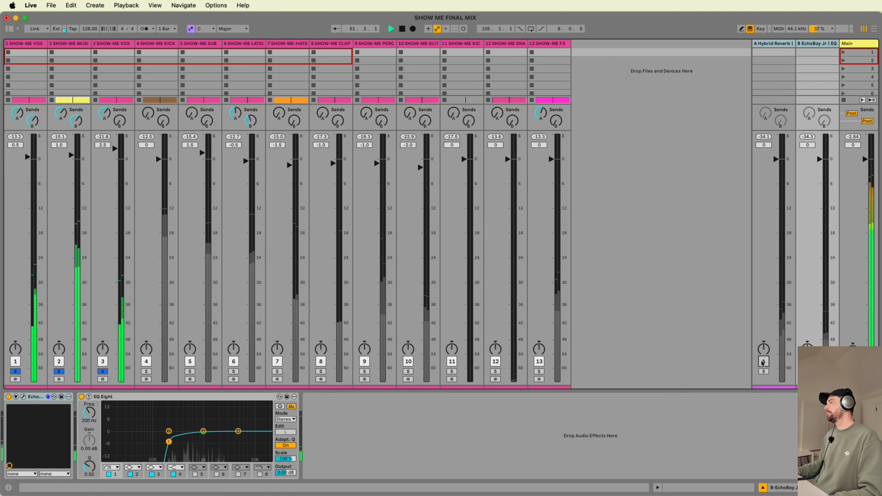
click(763, 362)
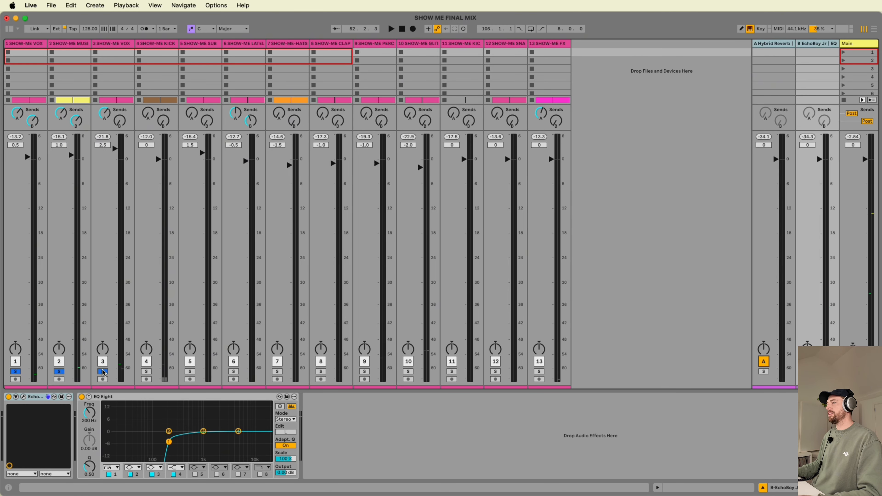
click(104, 372)
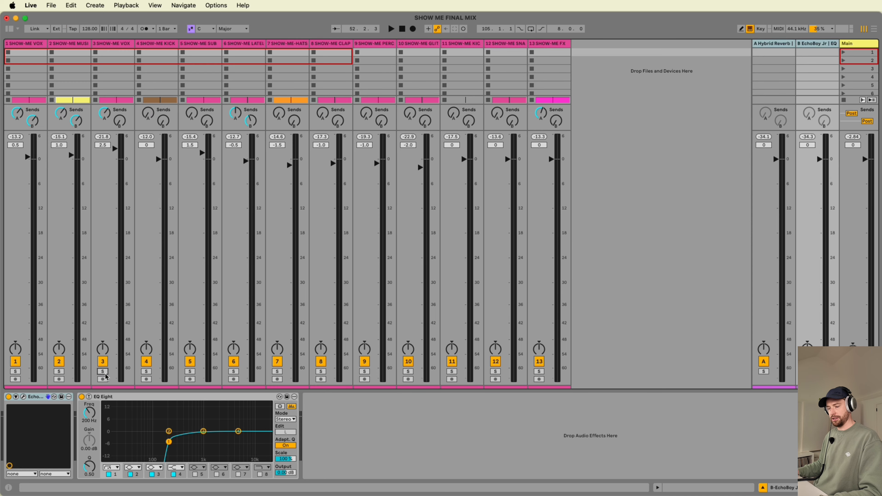
- Show the Main track's mastering chain in the arrangement and examine Kramer Tape, SSLComp and StandardCLIP
key(Tab)
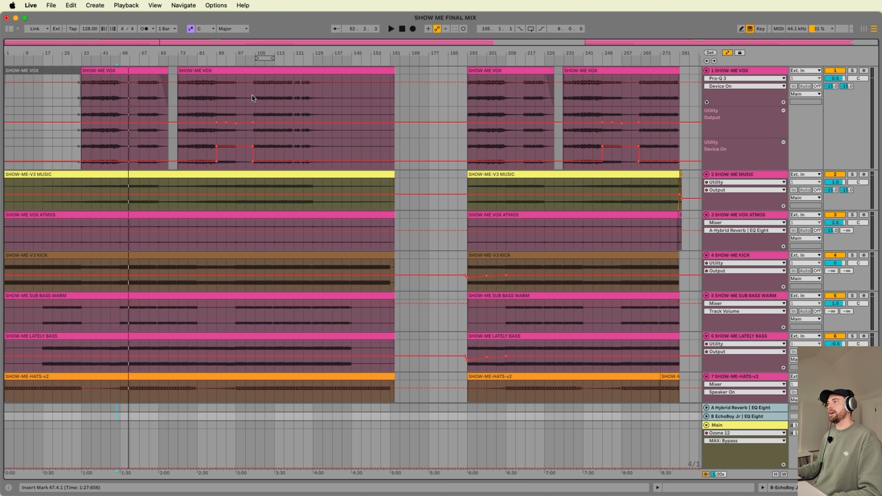
scroll(722, 190, down, 6)
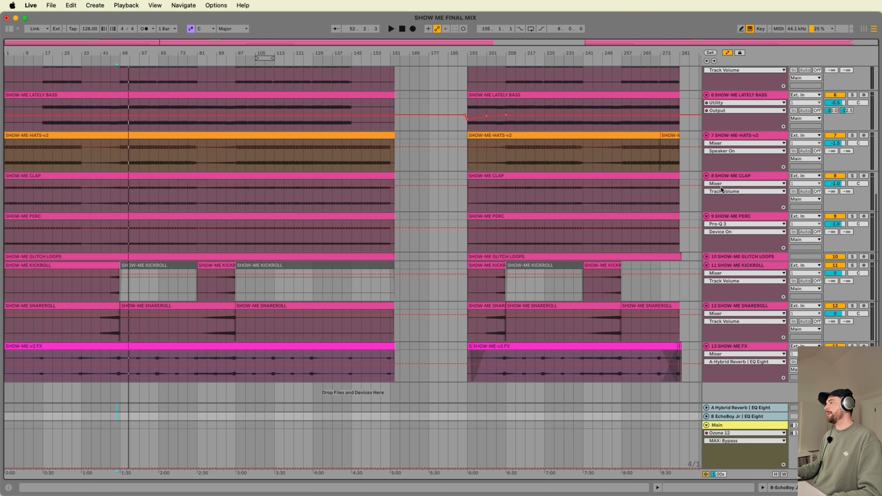
double_click(738, 424)
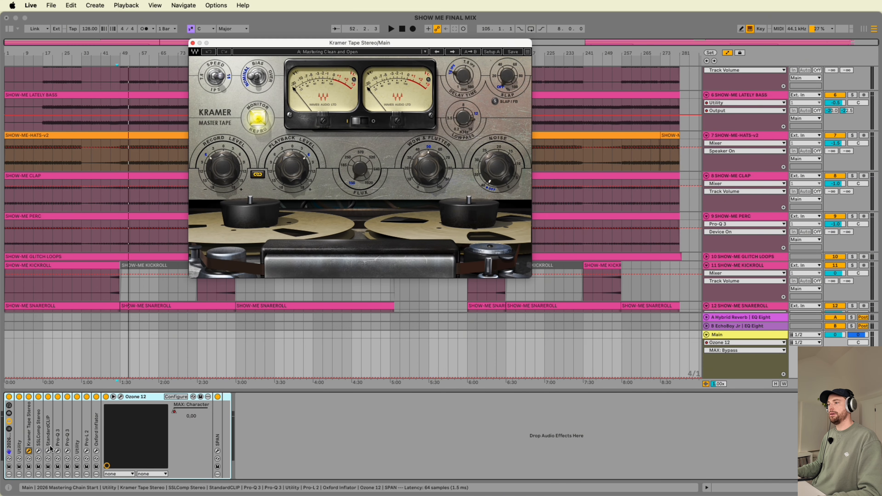
click(38, 451)
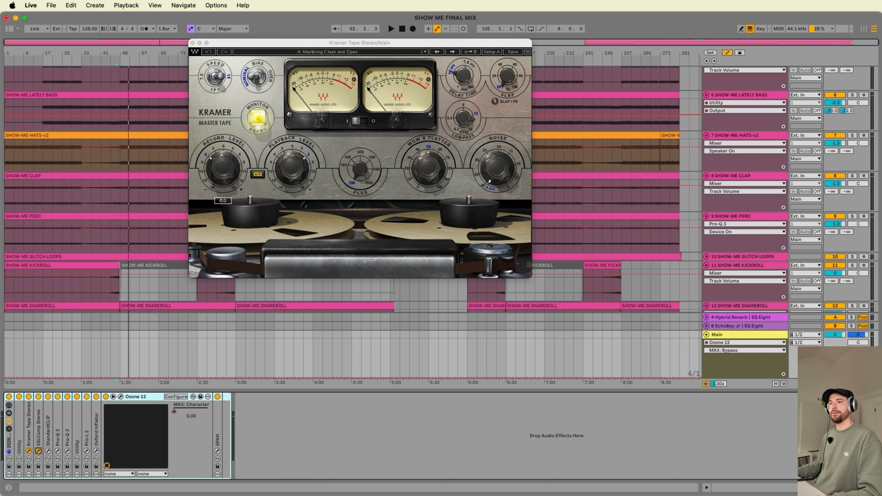
click(48, 451)
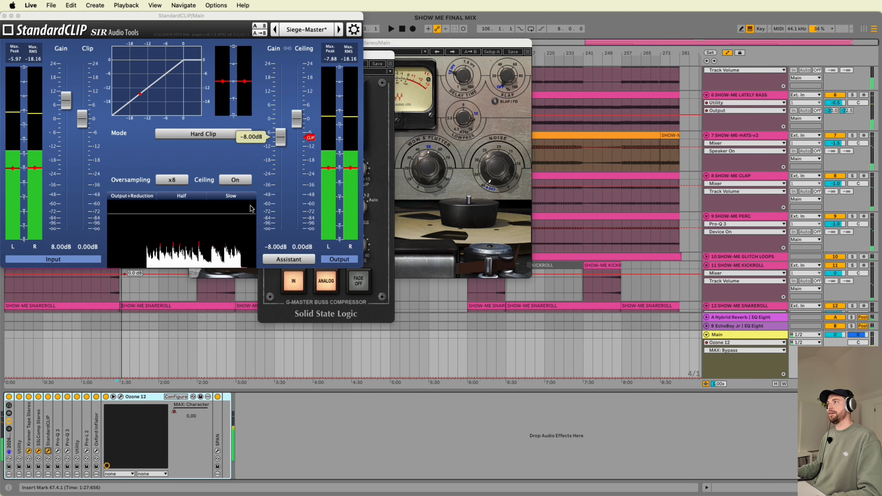
- Examine both Pro-Q 3 curves on the Main track and unfold the Utility that follows them
click(58, 451)
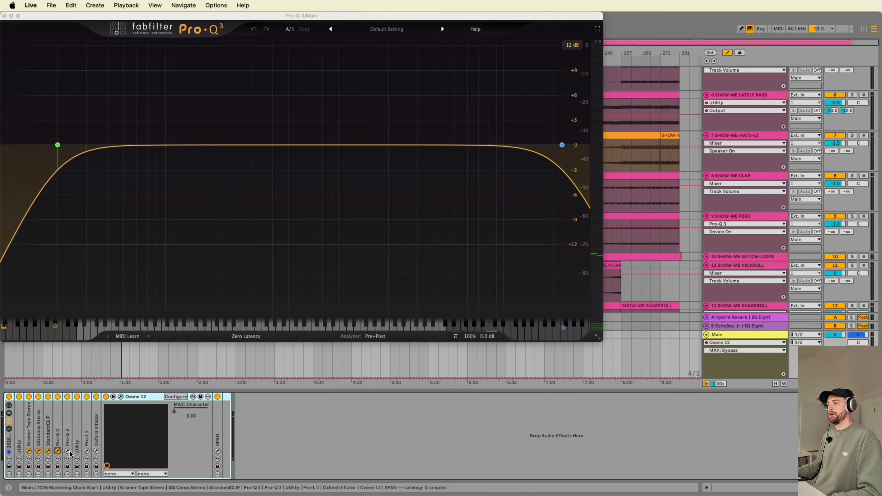
click(68, 451)
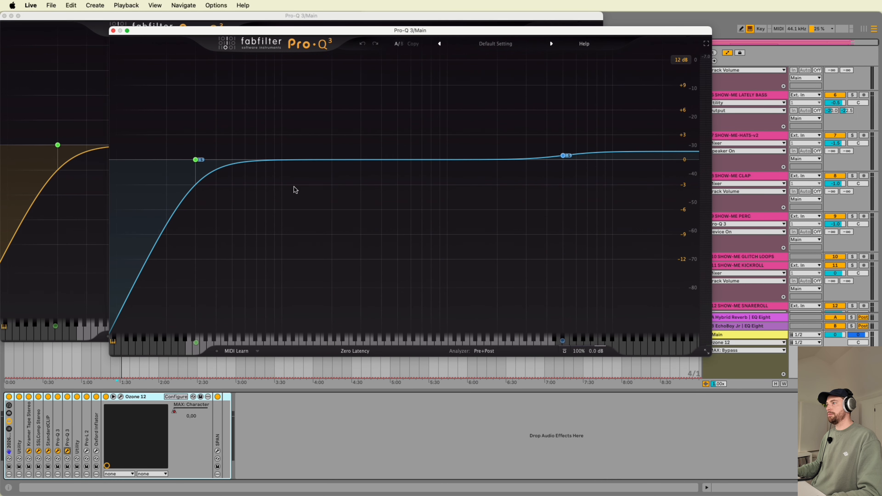
double_click(78, 440)
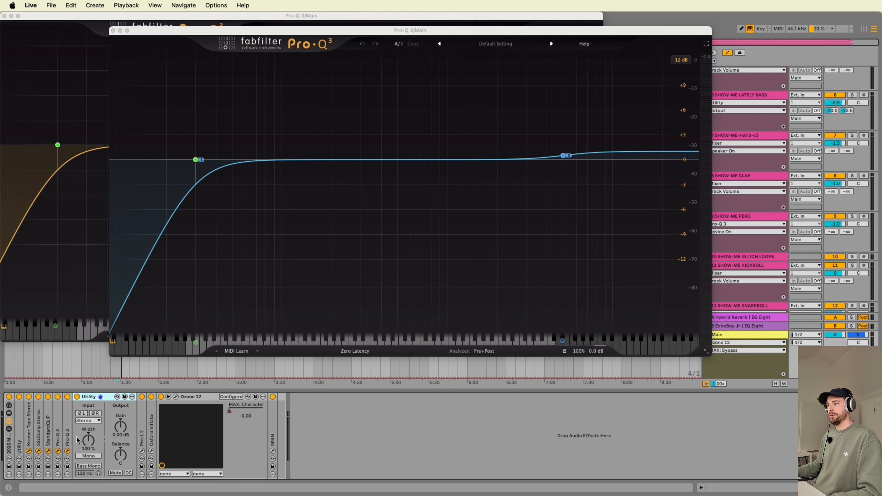
- Examine the Pro-L 2 limiter and Oxford Inflator settings on the Main track
click(142, 451)
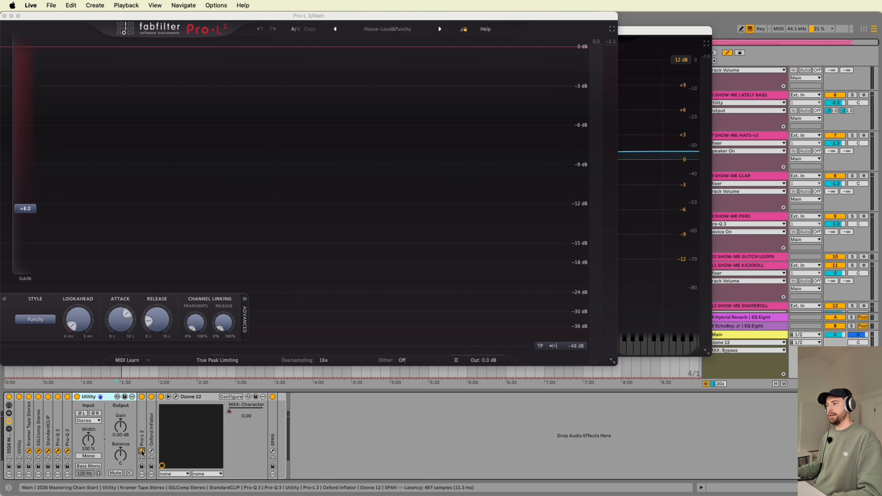
drag(224, 14, 293, 13)
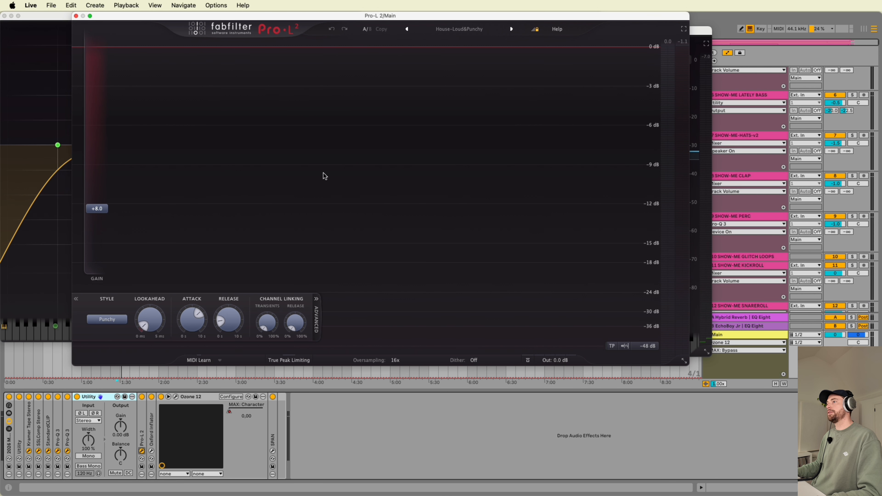
click(152, 451)
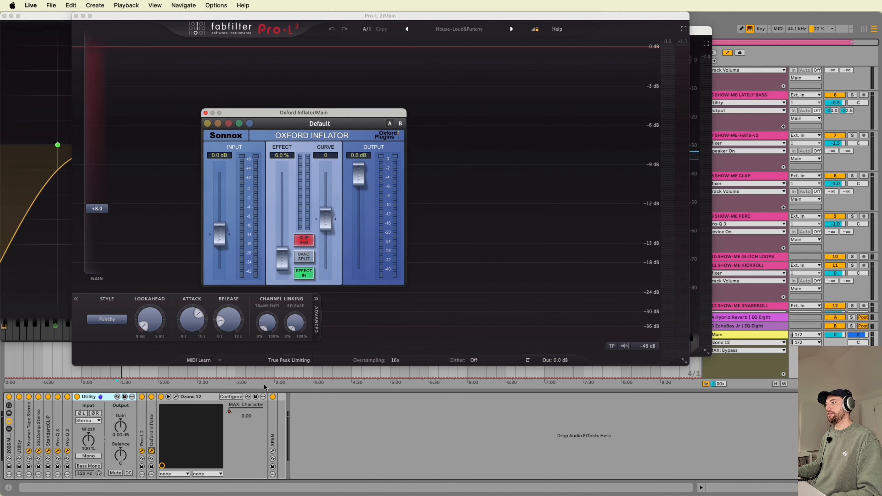
- Open Ozone 12 on the Main track and examine its Equalizer 1, Impact, Clarity, Stabilizer, Dynamic EQ and Maximizer modules
click(176, 398)
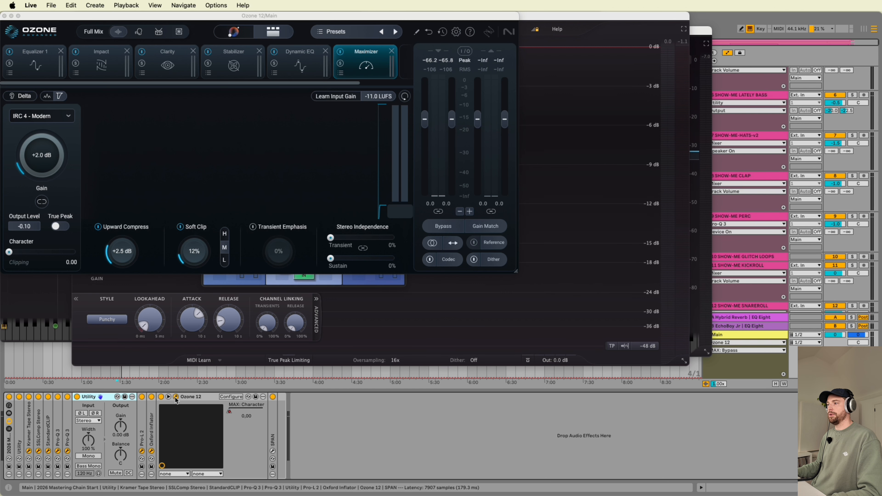
click(173, 18)
drag(173, 18, 320, 23)
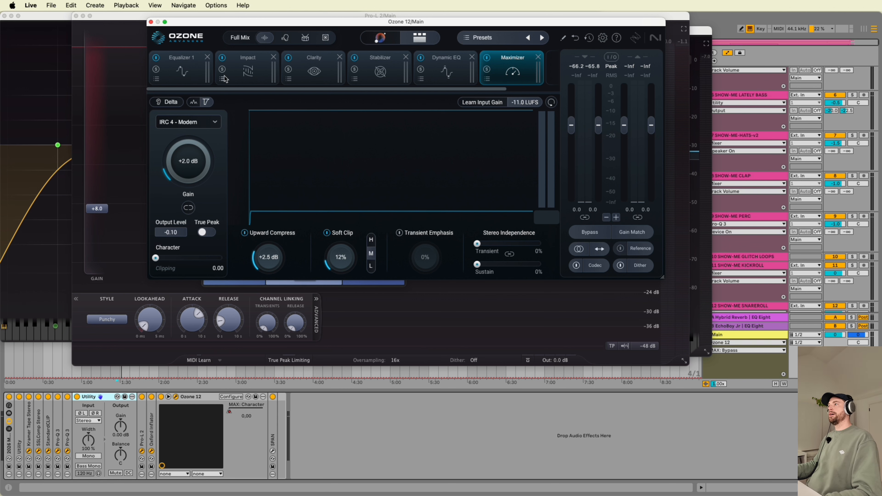
click(178, 77)
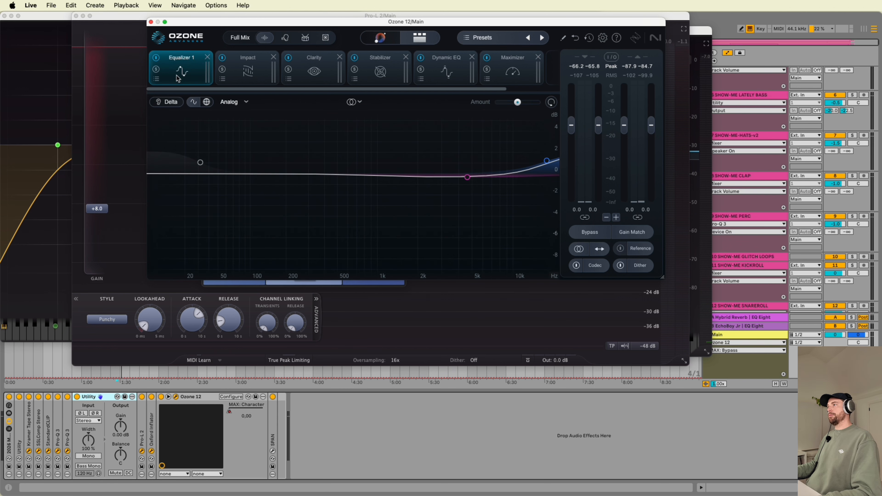
click(255, 81)
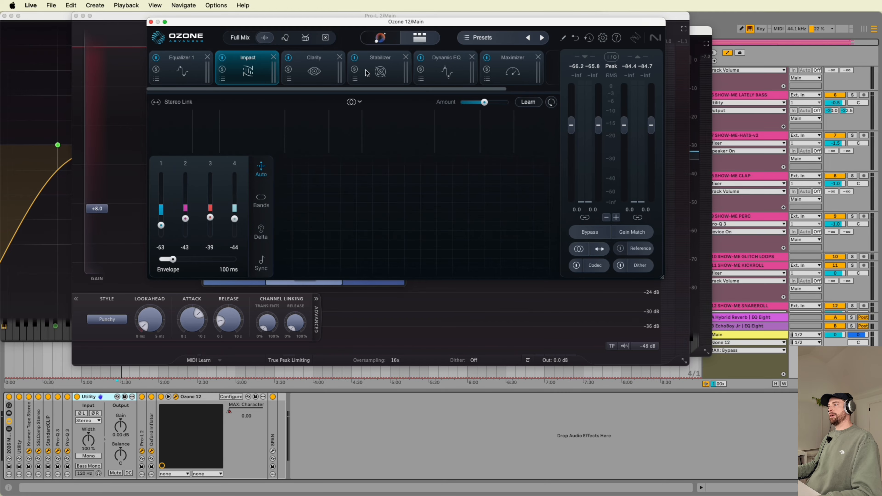
click(321, 79)
click(377, 75)
click(441, 75)
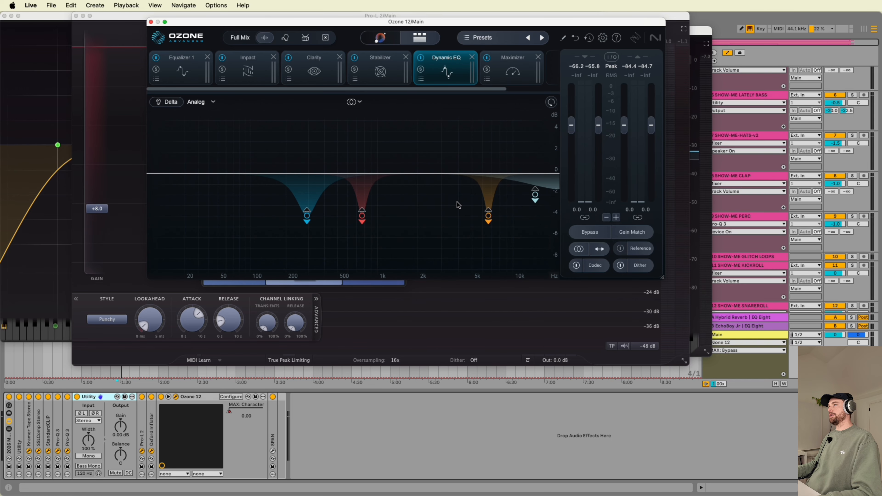
click(507, 76)
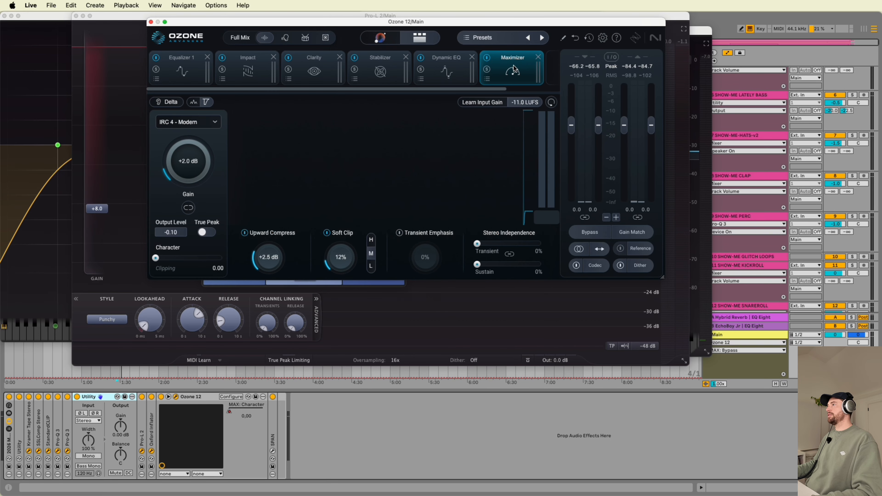
scroll(480, 90, right, 3)
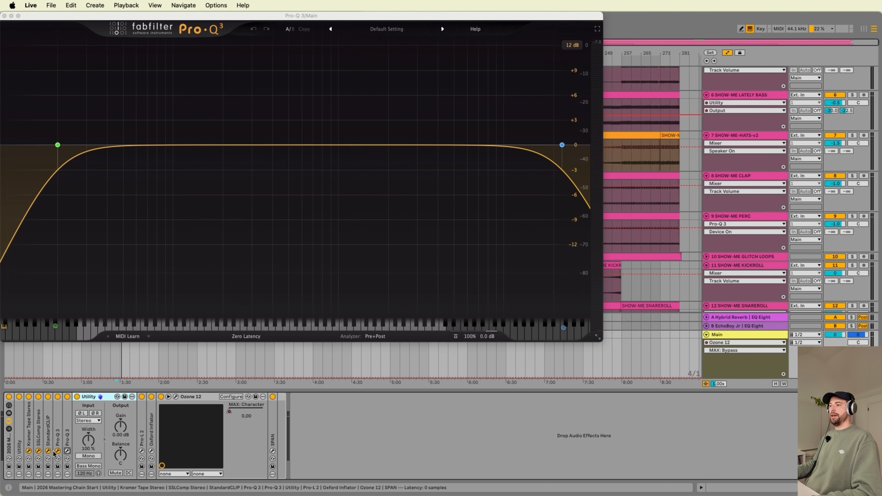
- Close the Main track's open Pro-Q 3, SSLComp and Kramer Tape windows and fold its Utility and Ozone 12 devices
click(57, 451)
click(58, 452)
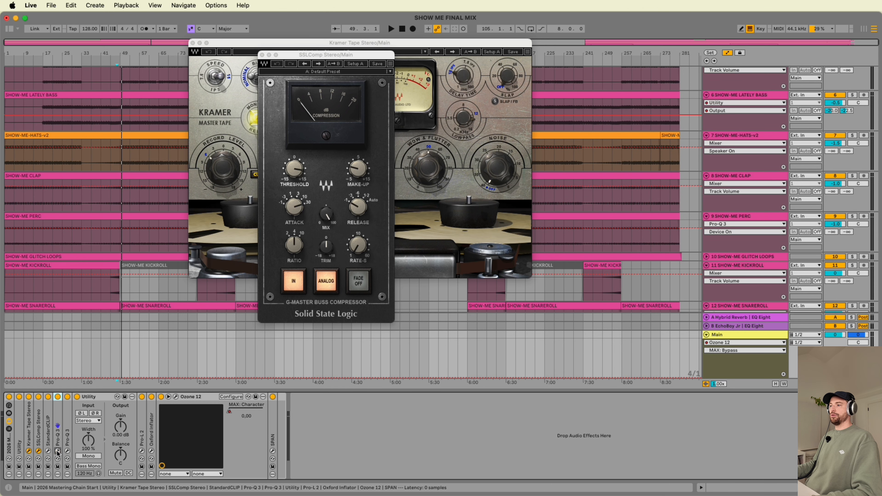
click(38, 452)
click(29, 452)
double_click(102, 397)
double_click(194, 395)
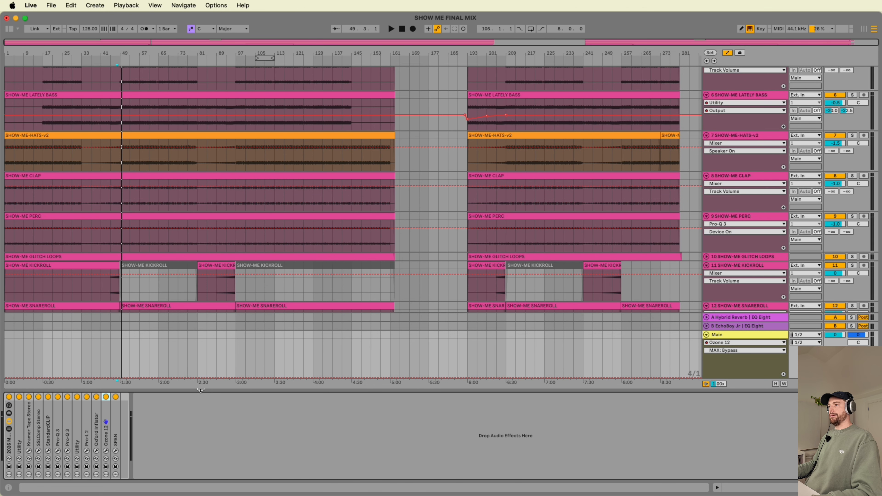
- Hide the device chain and fold all the stem tracks from SHOW-ME VOX to SHOW-ME FX in the arrangement
click(200, 391)
scroll(729, 389, up, 10)
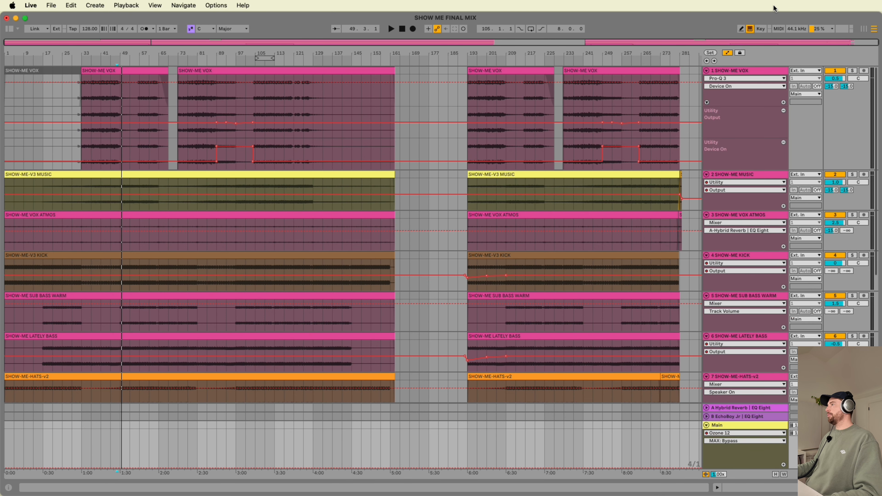
scroll(745, 236, down, 10)
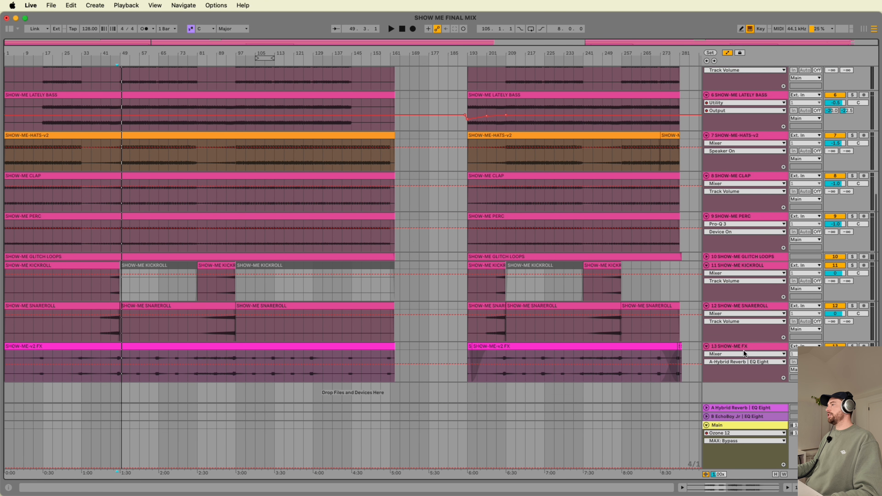
alt+click(706, 346)
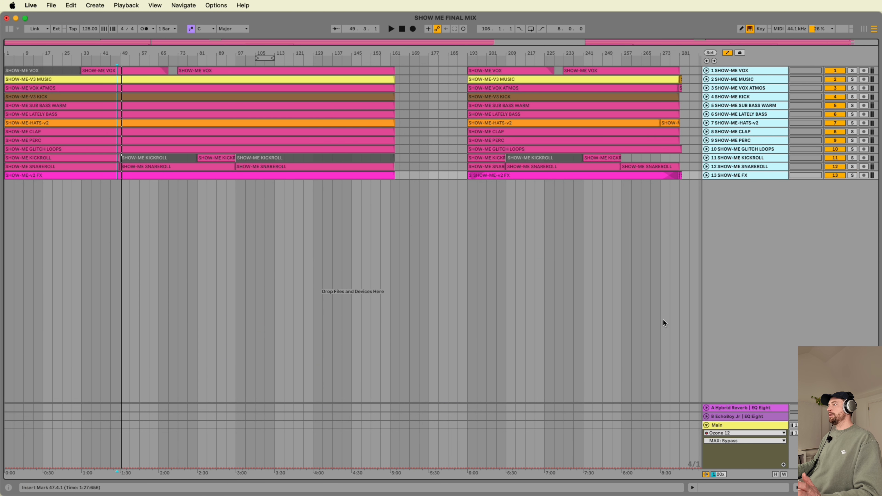
click(512, 274)
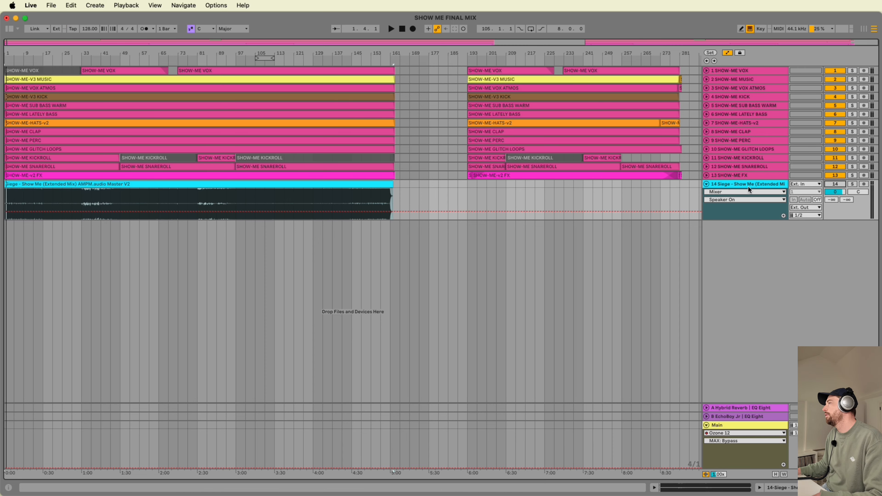
- Play the intro from the start and compare the stem mix with the AMPM.audio Master V2 track by toggling its solo
key(space)
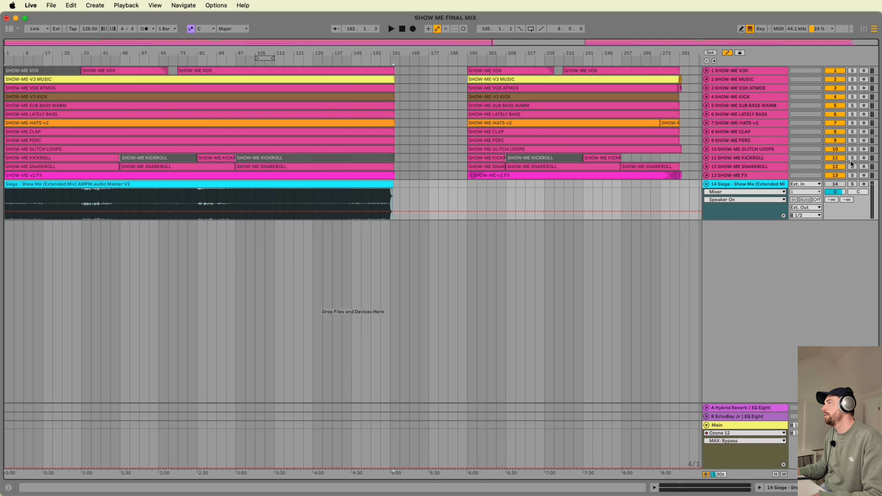
click(852, 184)
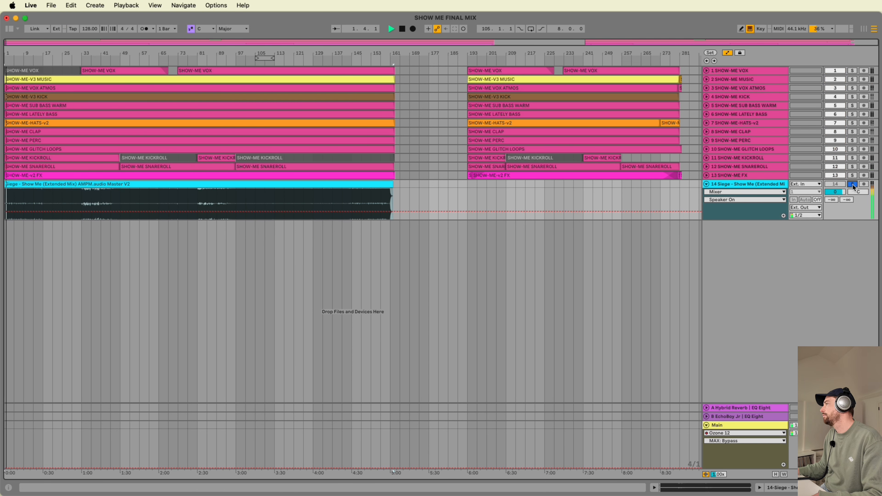
click(853, 184)
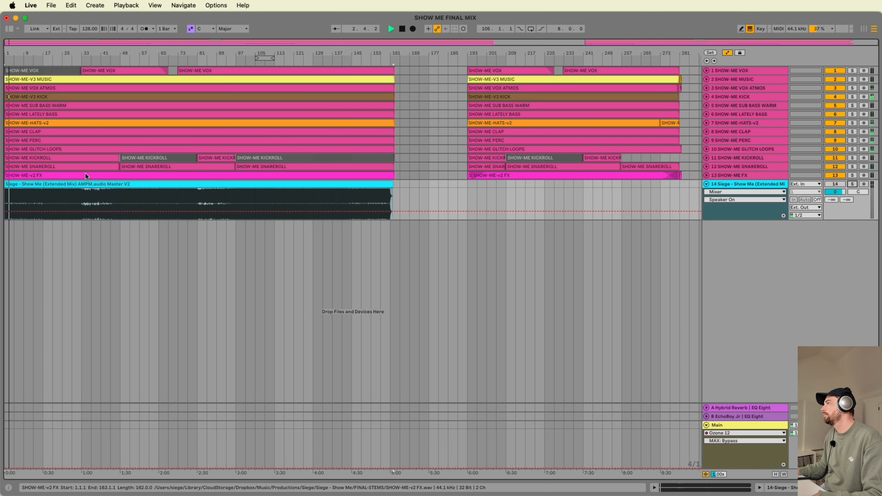
click(854, 185)
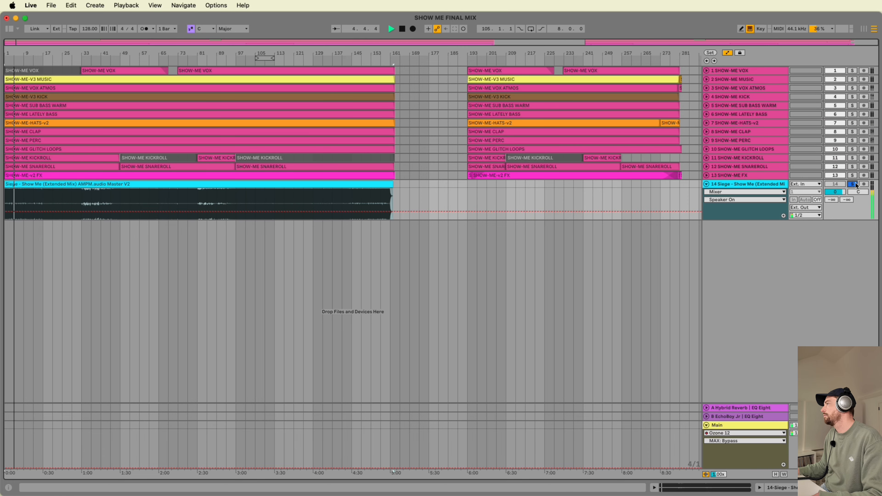
click(855, 185)
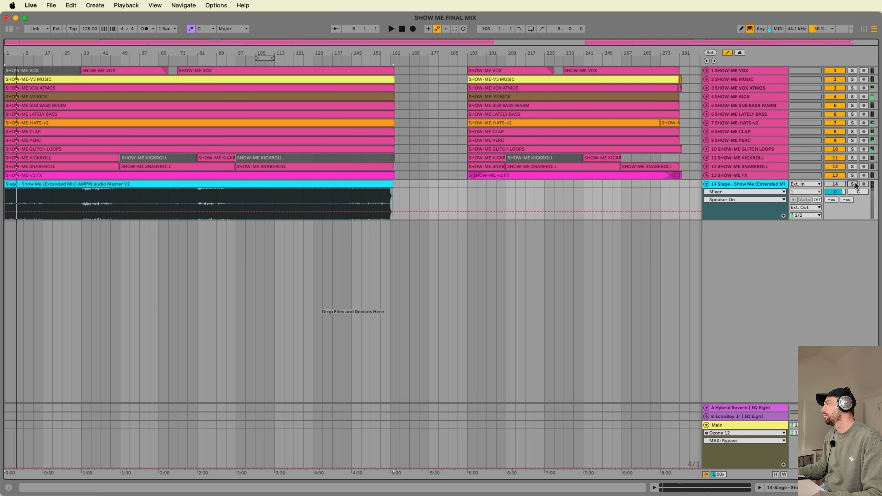
- Play from bar 49 and alternate between the stem mix and the soloed AMPM.audio Master V2 track, ending on the master
click(120, 200)
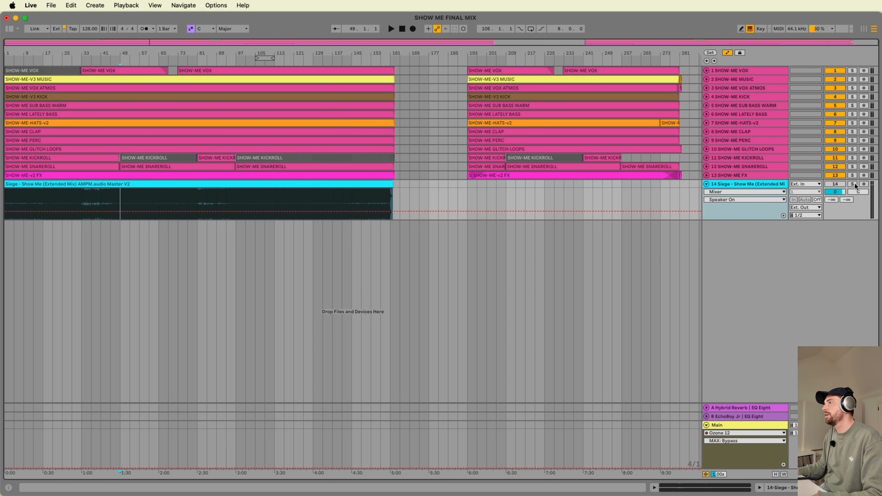
key(space)
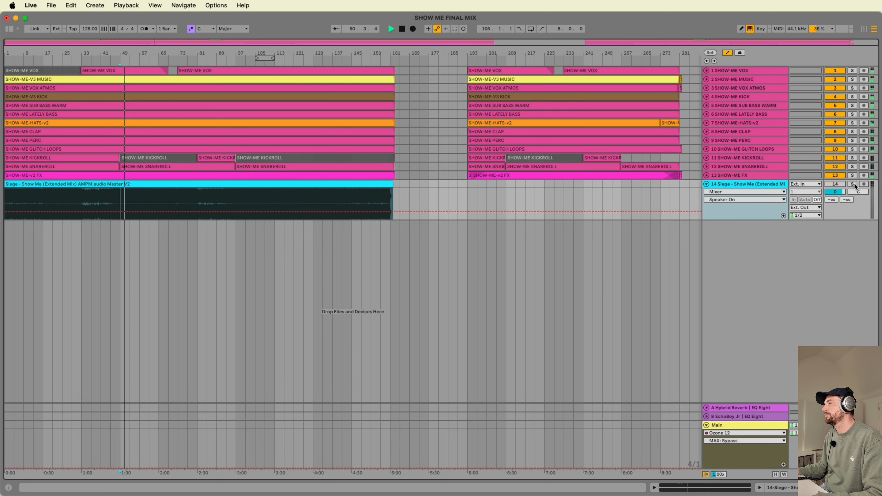
click(854, 185)
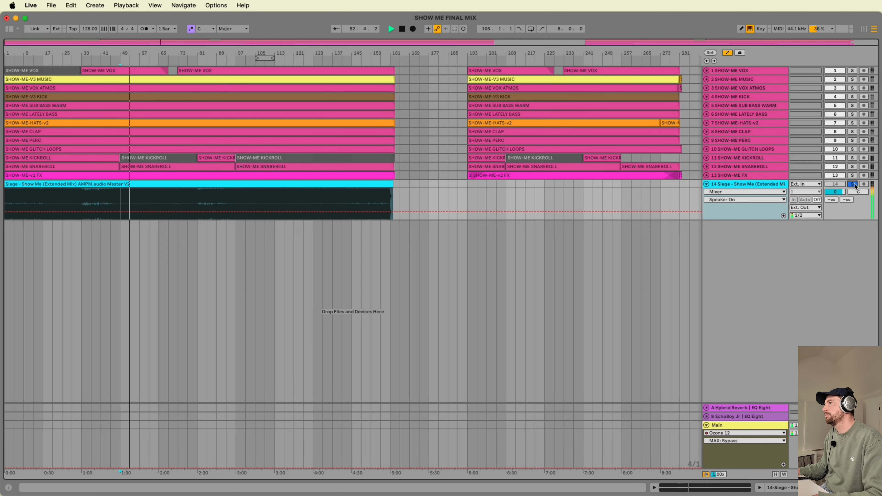
click(855, 185)
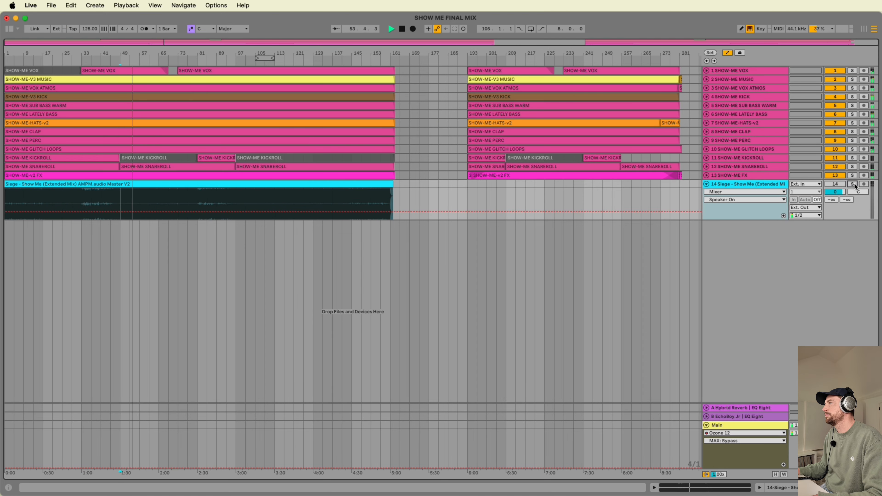
click(854, 185)
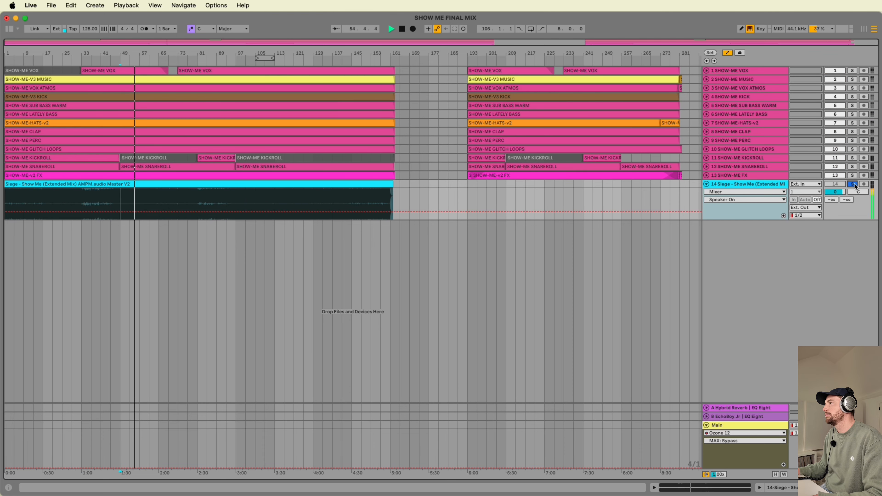
click(854, 185)
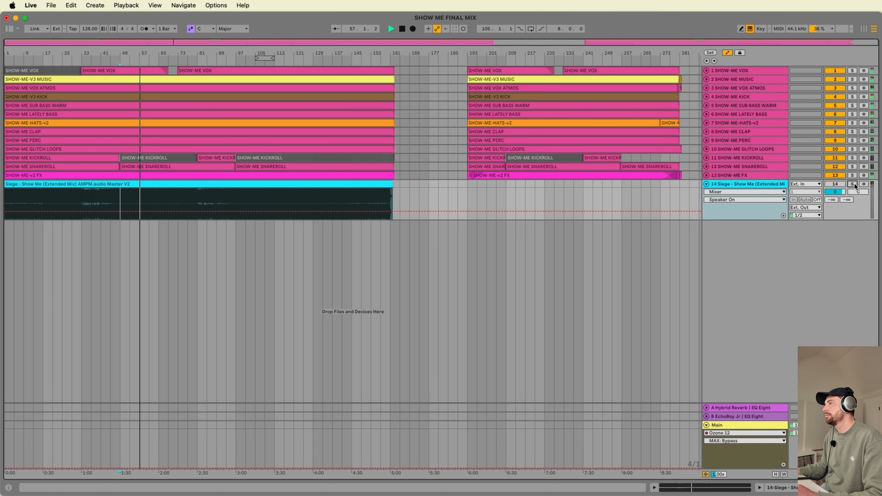
click(854, 185)
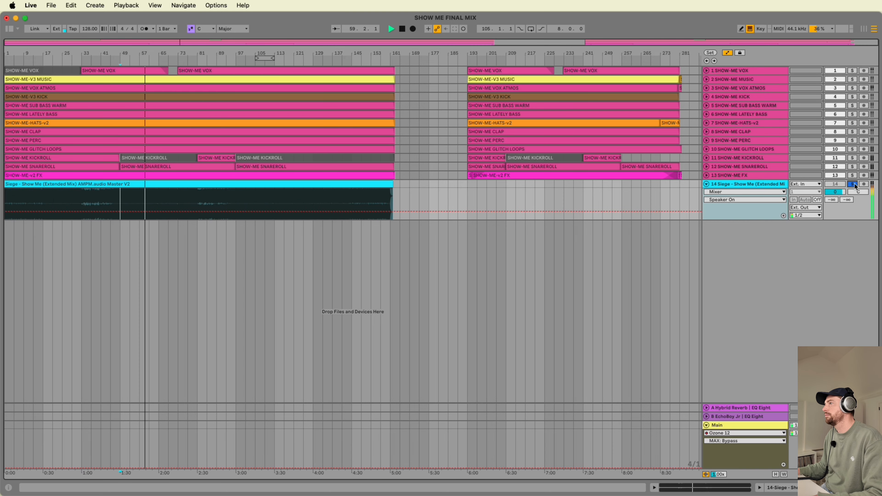
click(854, 185)
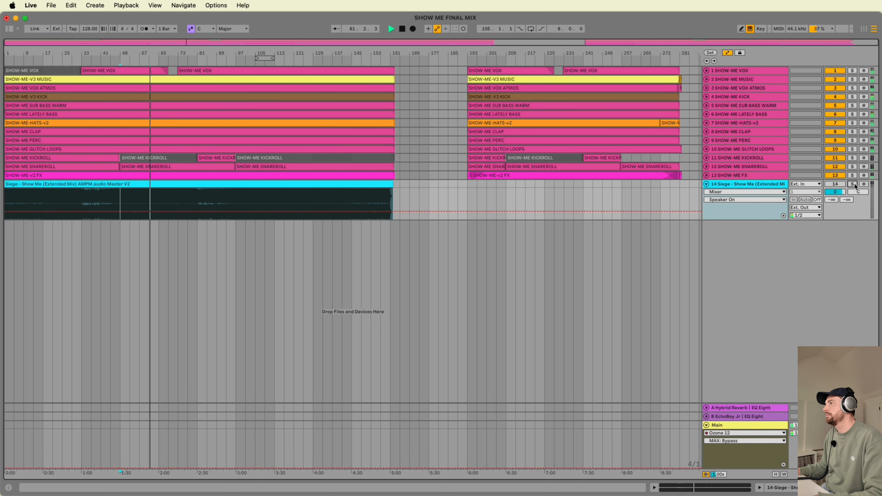
click(854, 185)
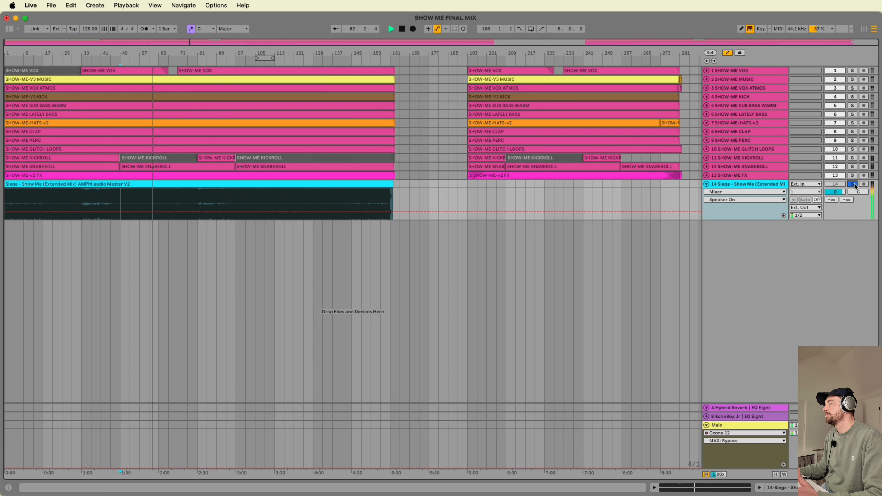
key(space)
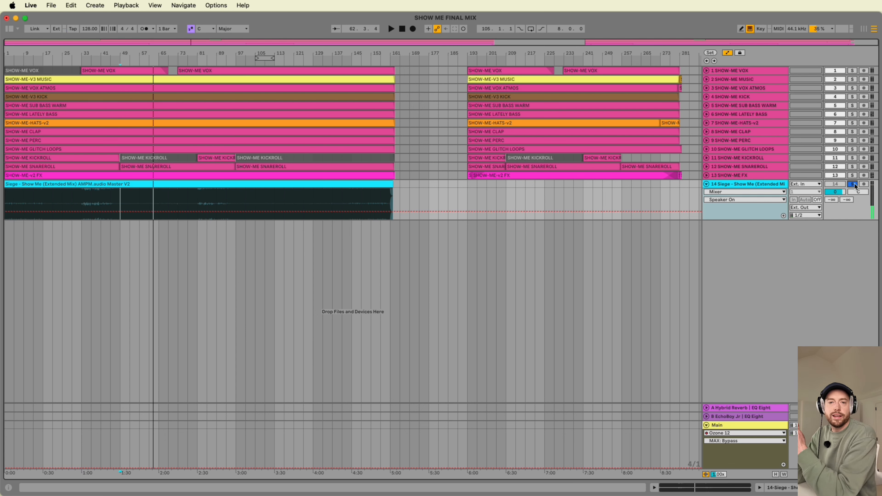